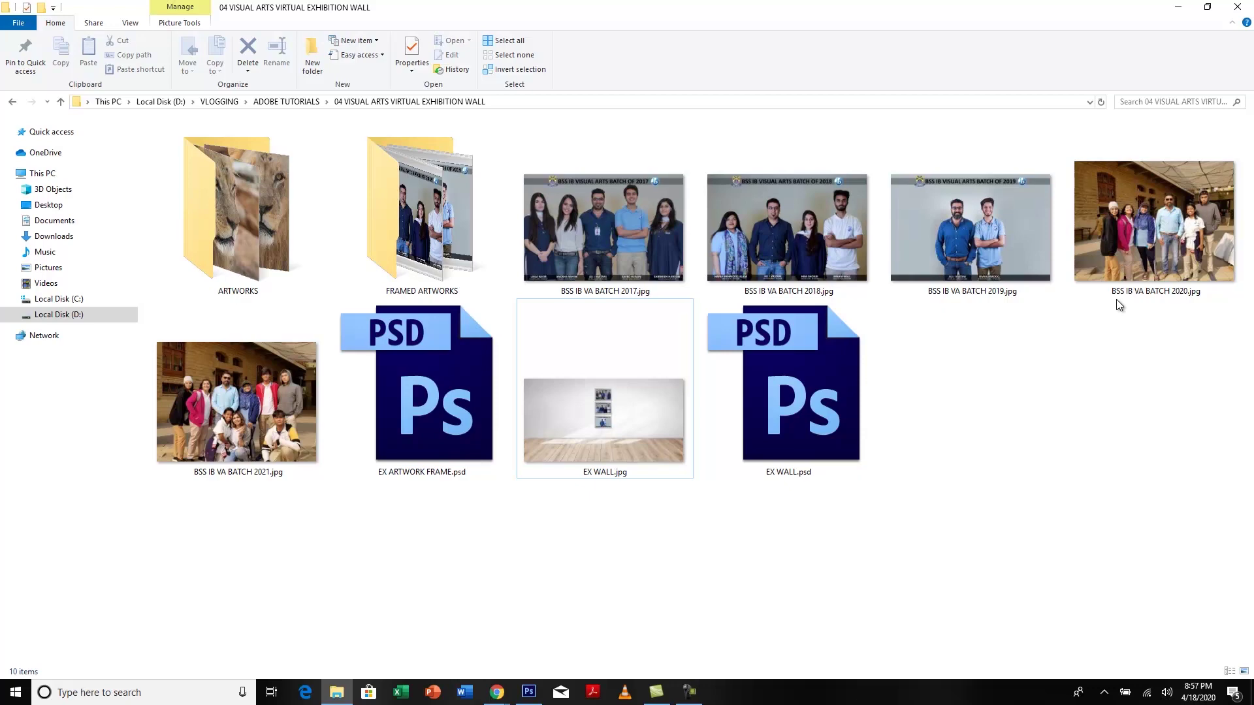
- Preview the EX WALL.jpg exhibition wall image in Photos and return to its folder in File Explorer
{"action": "key", "text": "Return"}
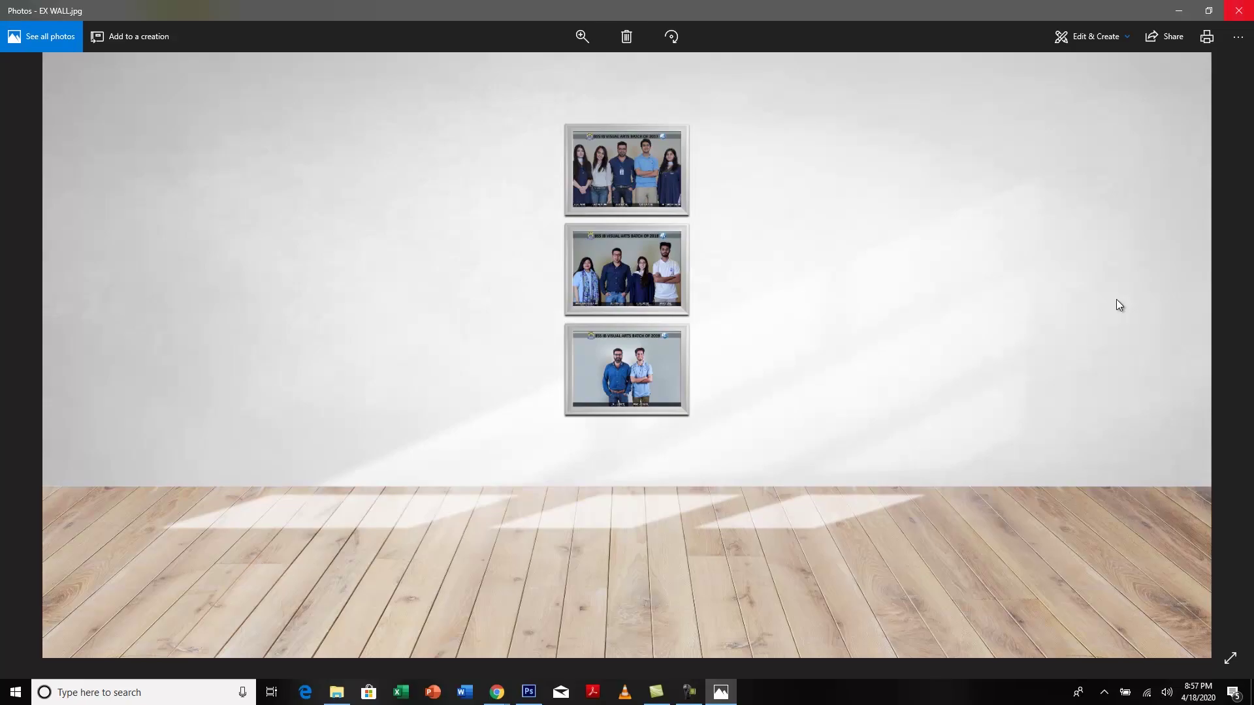
{"action": "key", "text": "alt+F4"}
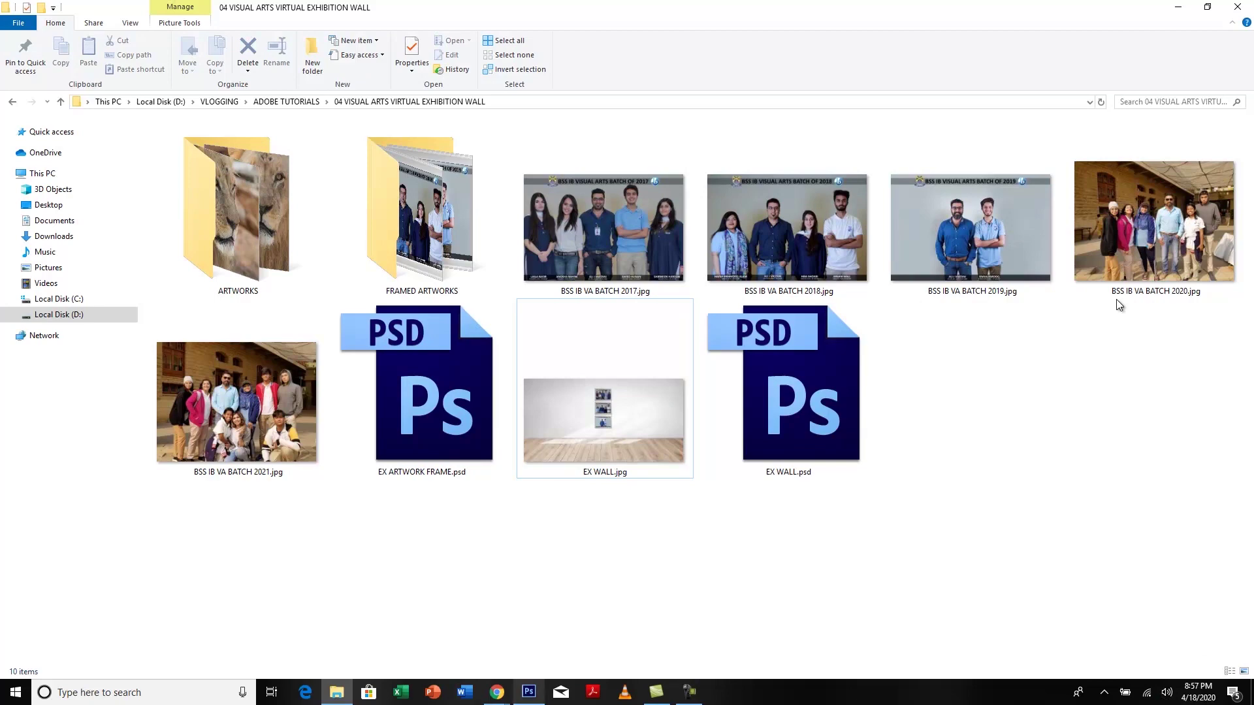
{"action": "key", "text": "alt+Tab"}
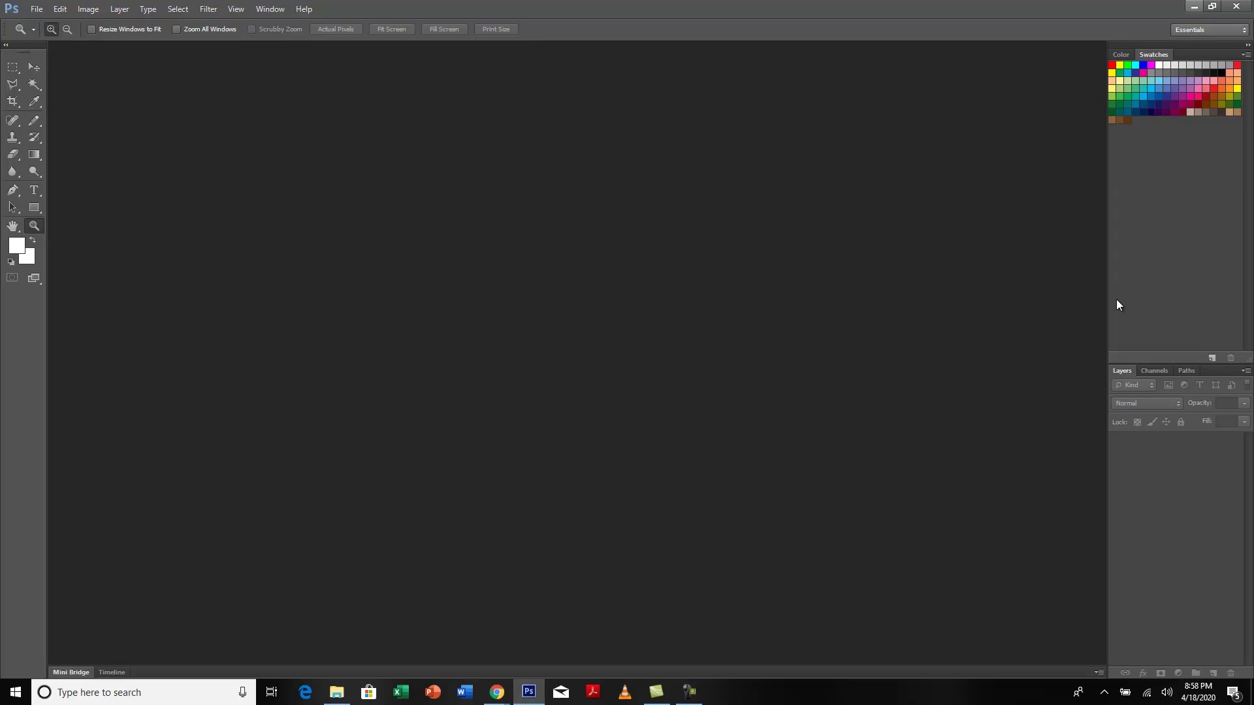
{"action": "key", "text": "alt+Tab"}
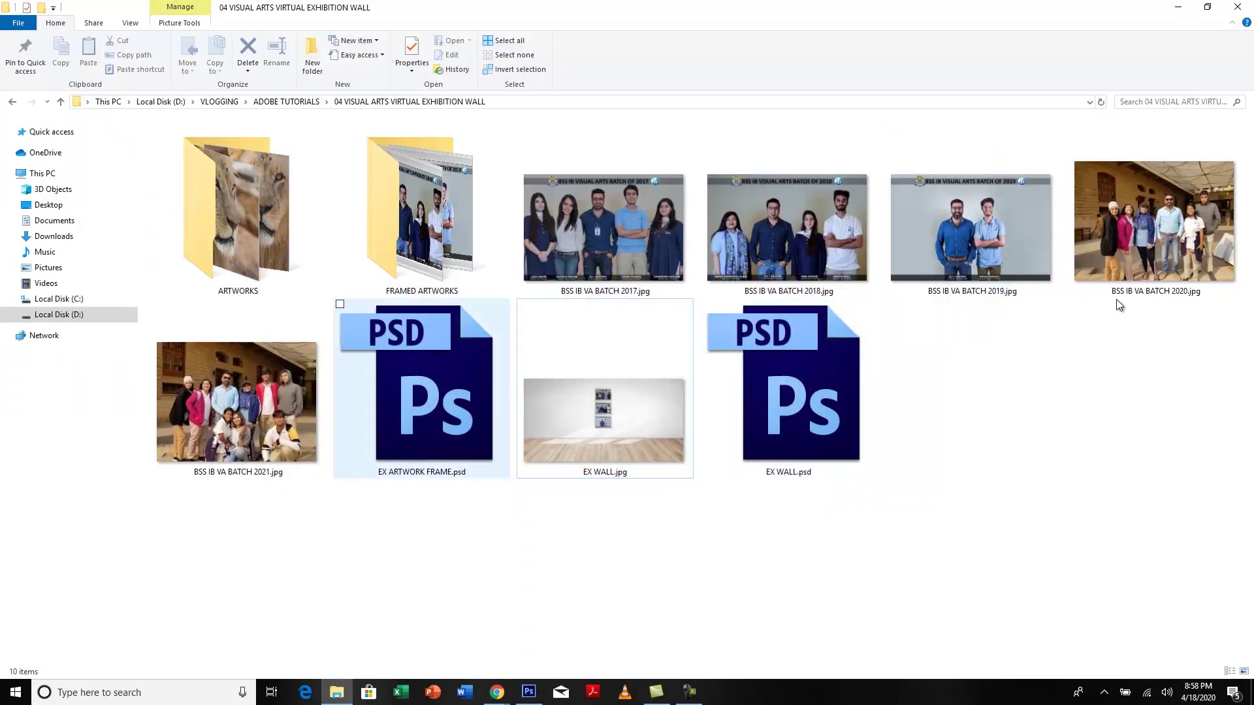
- Open EX WALL.psd in Photoshop and fit the whole wall in the view
{"action": "key", "text": "Right"}
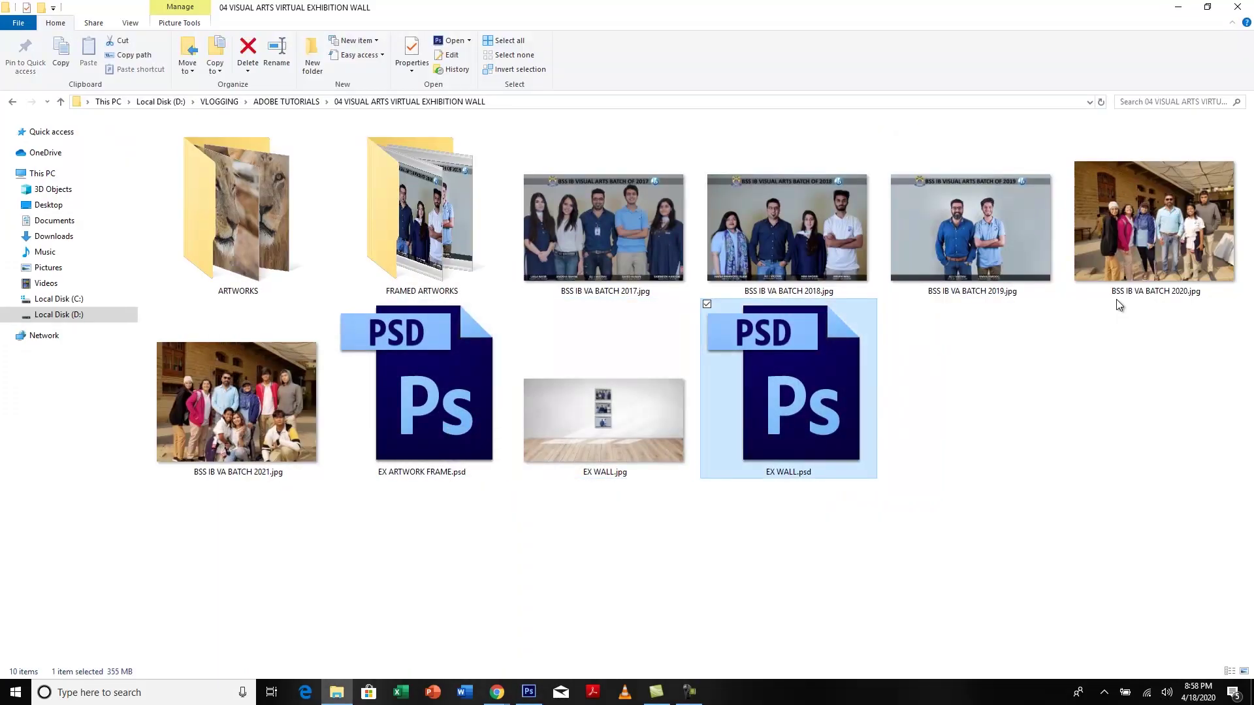
{"action": "key", "text": "Return"}
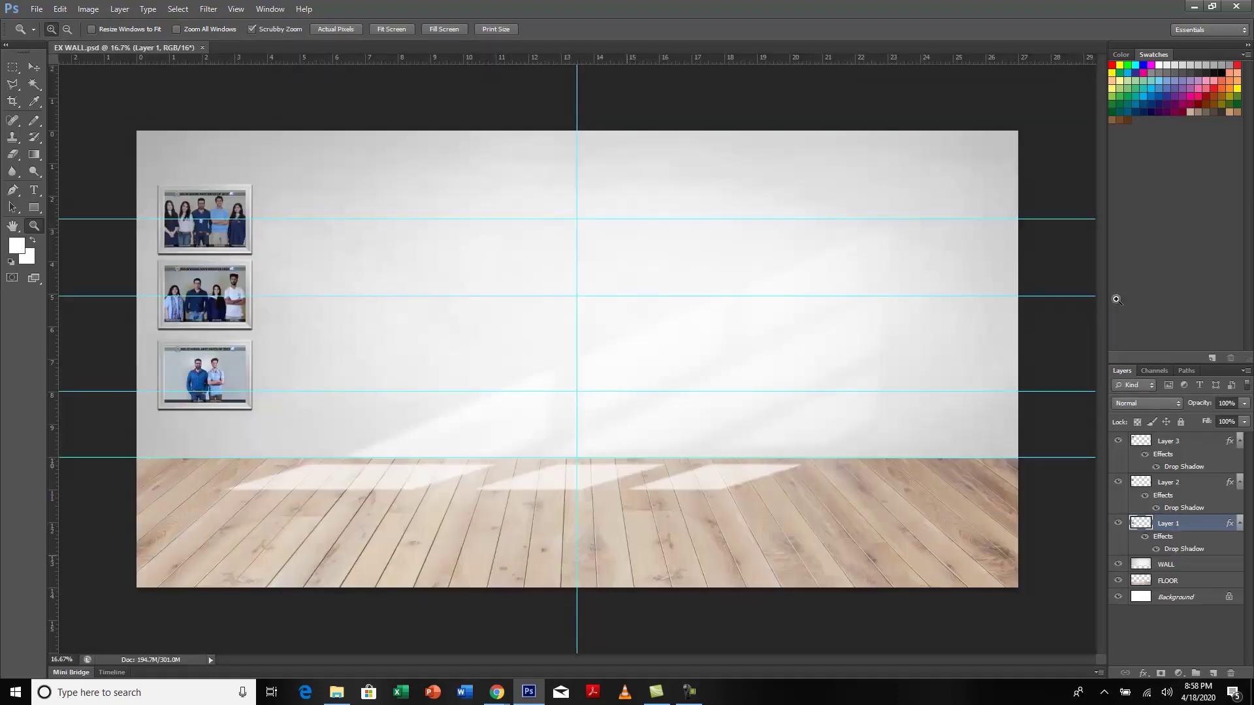
{"action": "key", "text": "ctrl+0"}
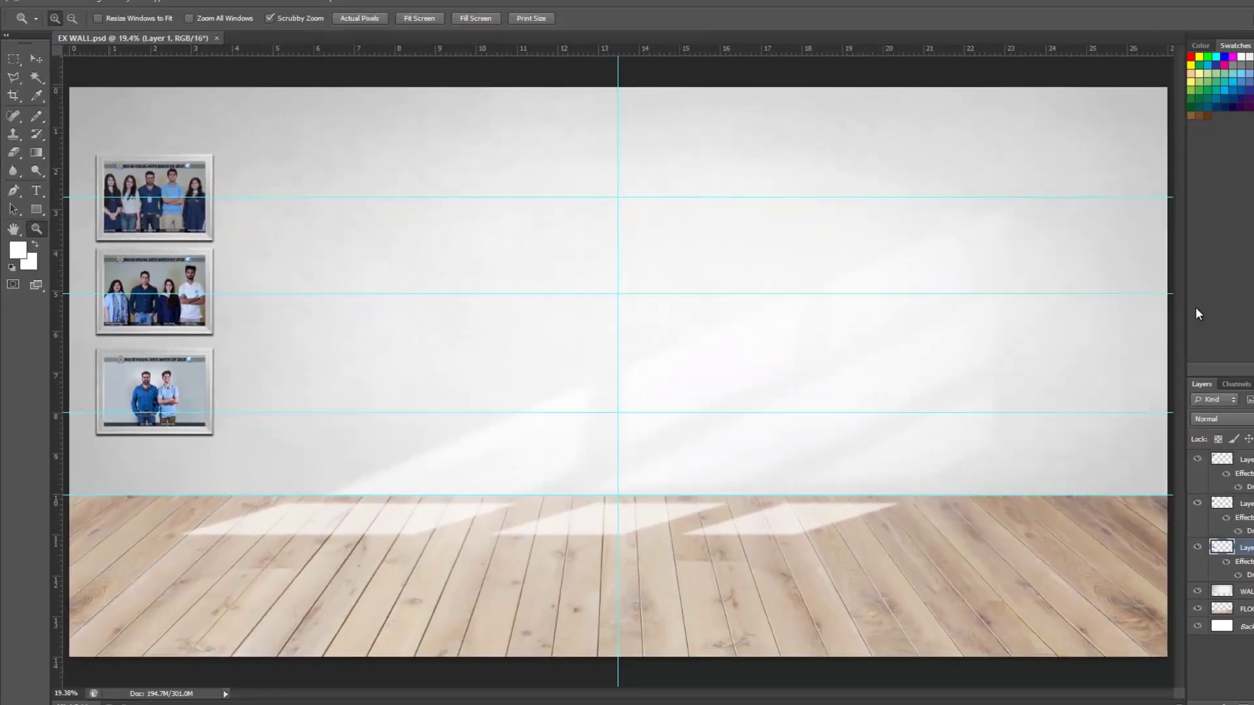
- Check the wall document's dimensions and resolution in the Image Size settings, leaving them without changes
{"action": "key", "text": "alt+i"}
{"action": "key", "text": "Down"}
{"action": "key", "text": "Down"}
{"action": "key", "text": "Down"}
{"action": "key", "text": "Down"}
{"action": "key", "text": "Down"}
{"action": "key", "text": "Down"}
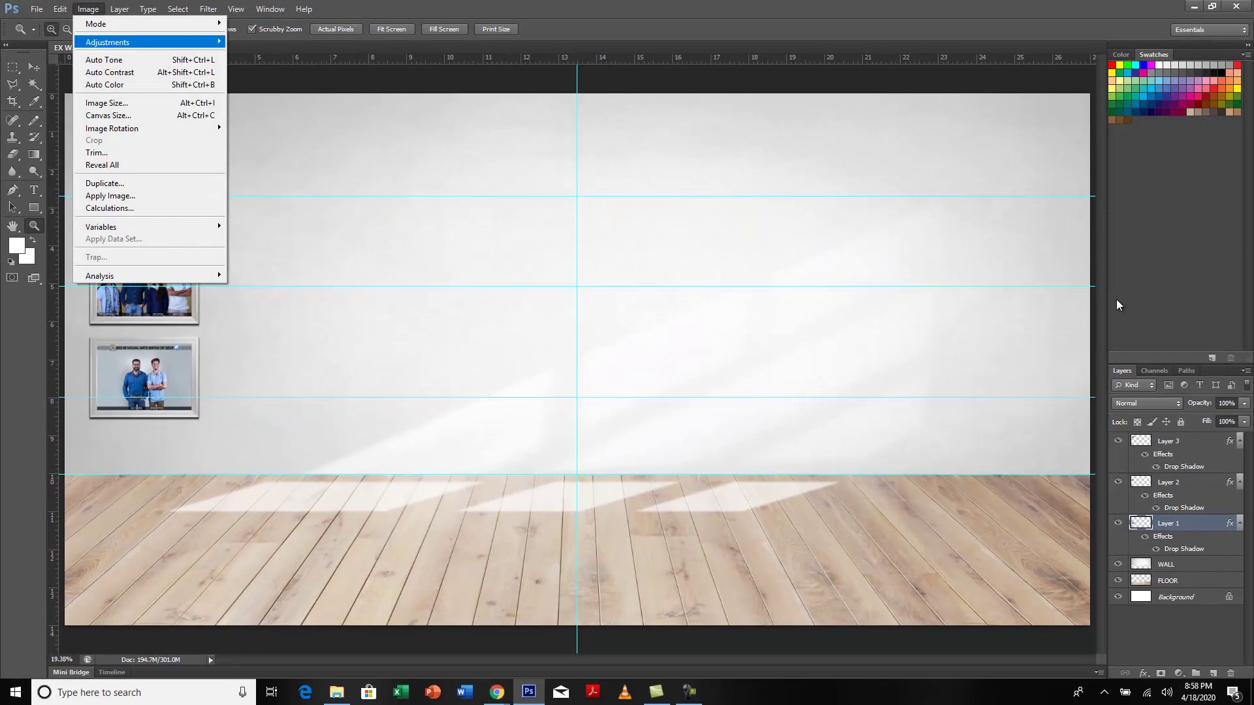
{"action": "key", "text": "Return"}
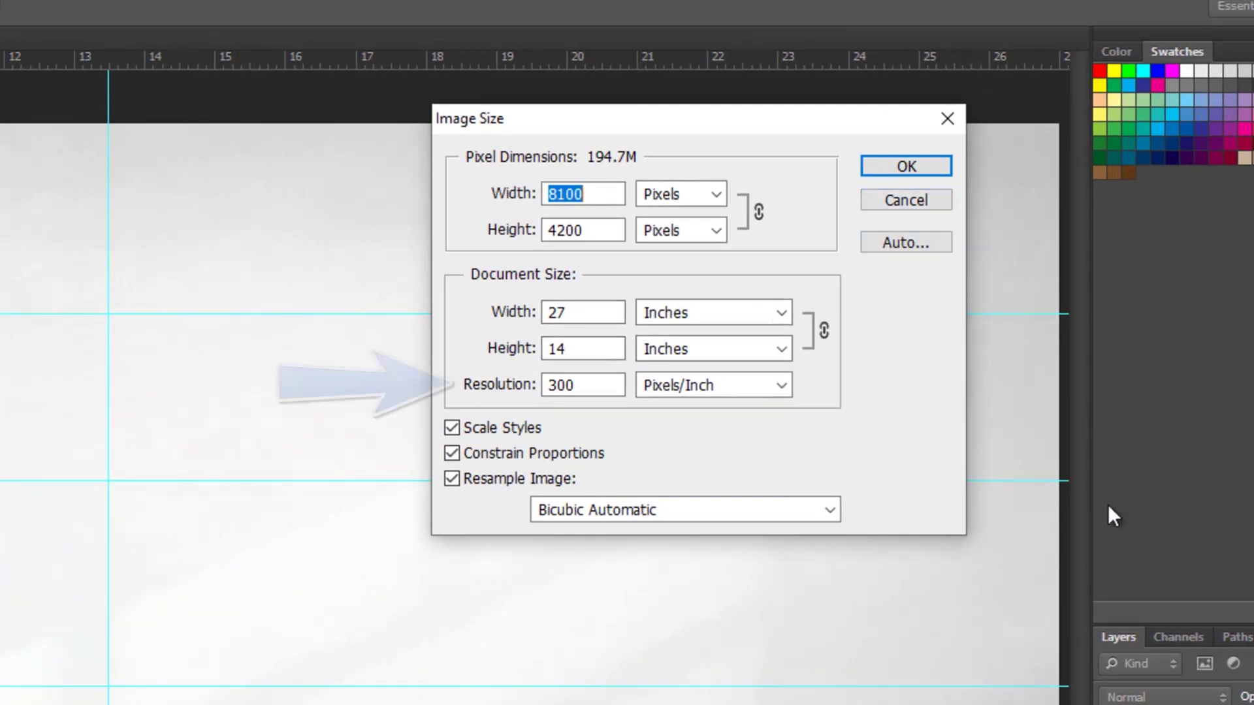
{"action": "left_click_drag", "start_coordinate": [577, 385], "coordinate": [537, 385]}
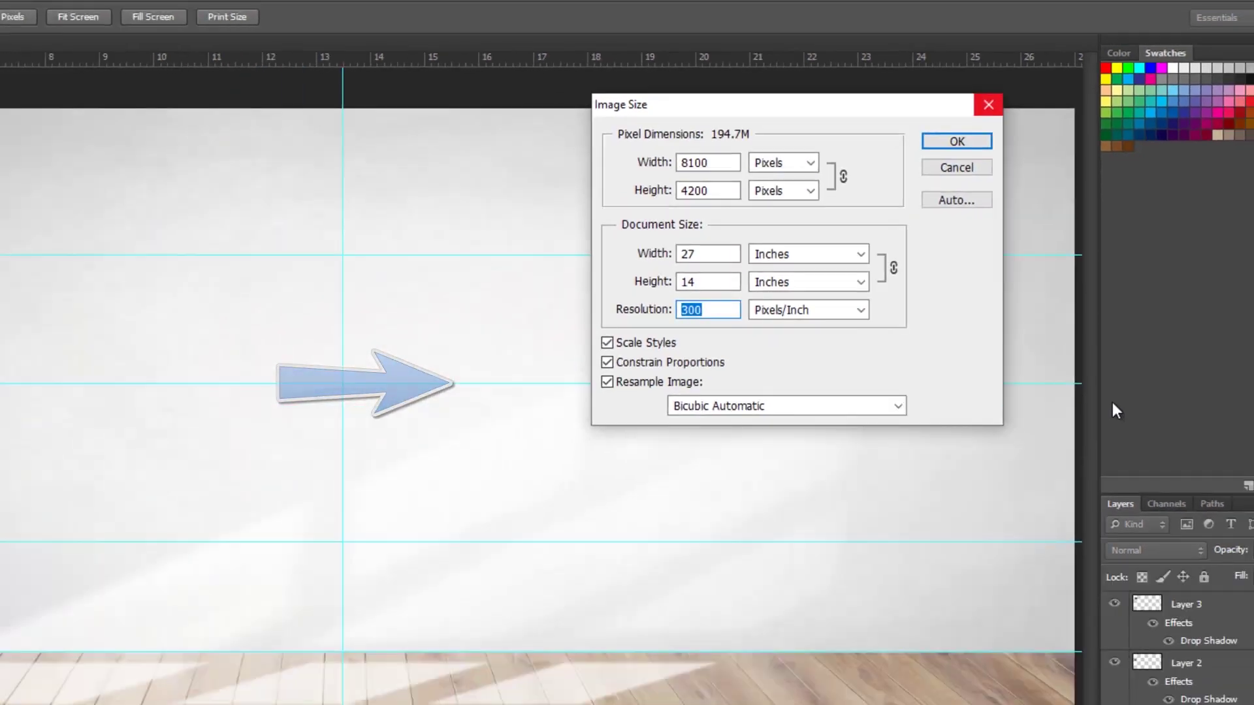
{"action": "key", "text": "Escape"}
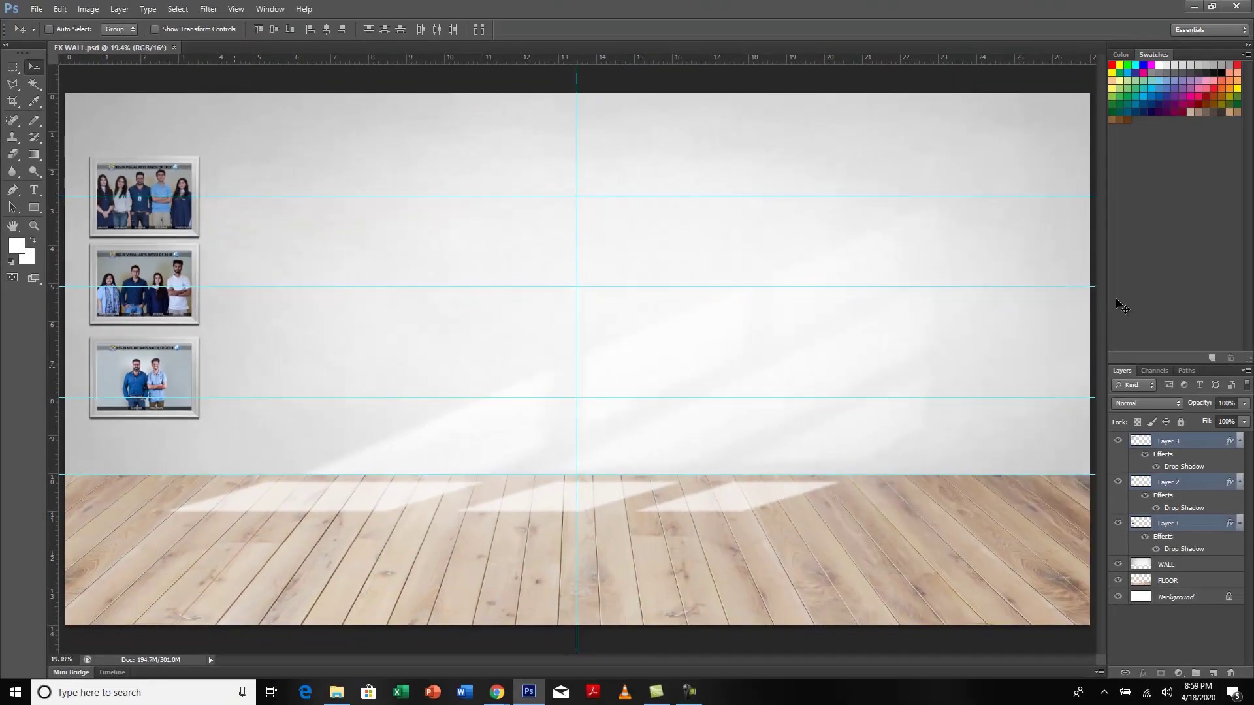
- Move the three framed batch photos together to the centre of the wall and back to its left side
{"action": "left_click_drag", "start_coordinate": [155, 237], "coordinate": [586, 213]}
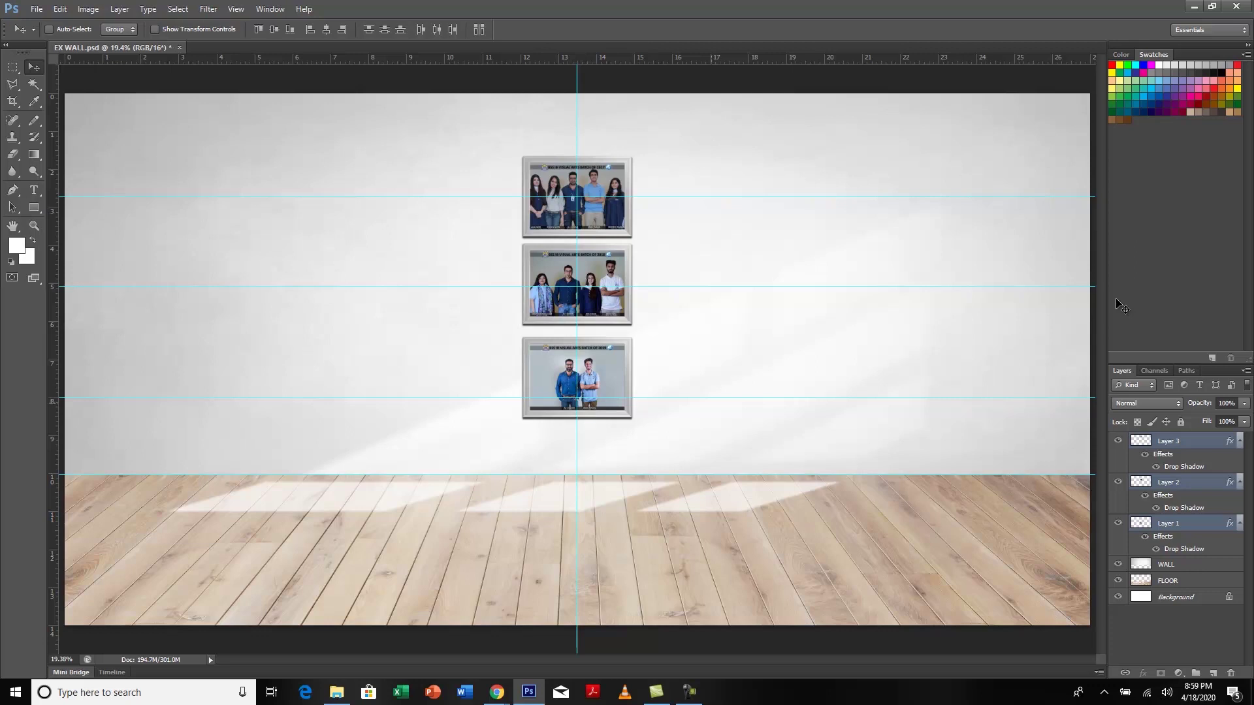
{"action": "left_click_drag", "start_coordinate": [623, 215], "coordinate": [187, 215]}
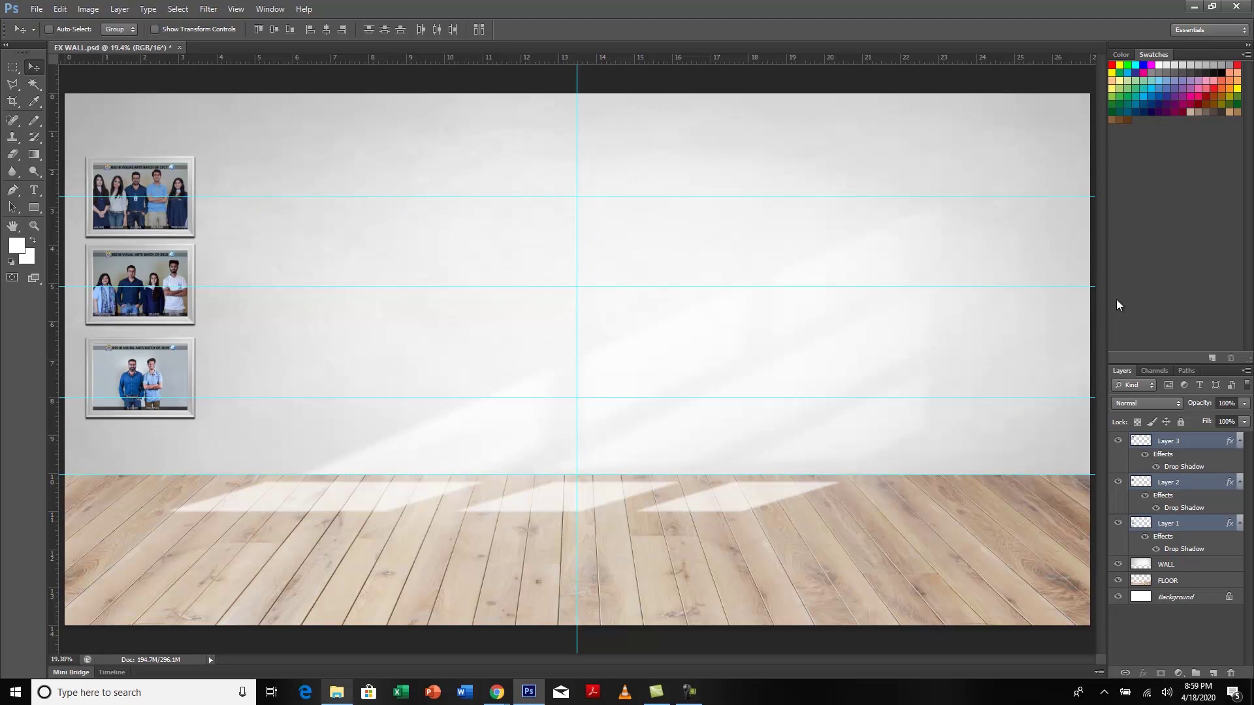
- Switch to File Explorer and open the ARTWORKS folder of the virtual exhibition project
{"action": "mouse_move", "coordinate": [336, 692]}
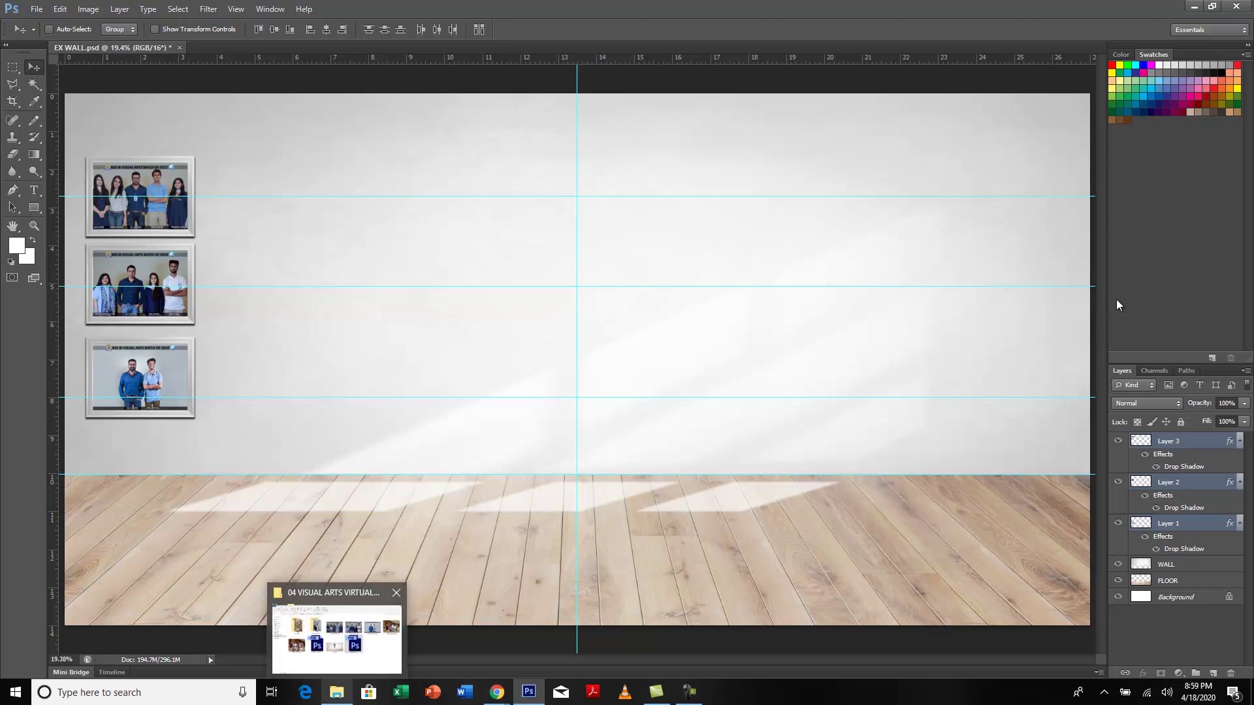
{"action": "left_click", "coordinate": [336, 637]}
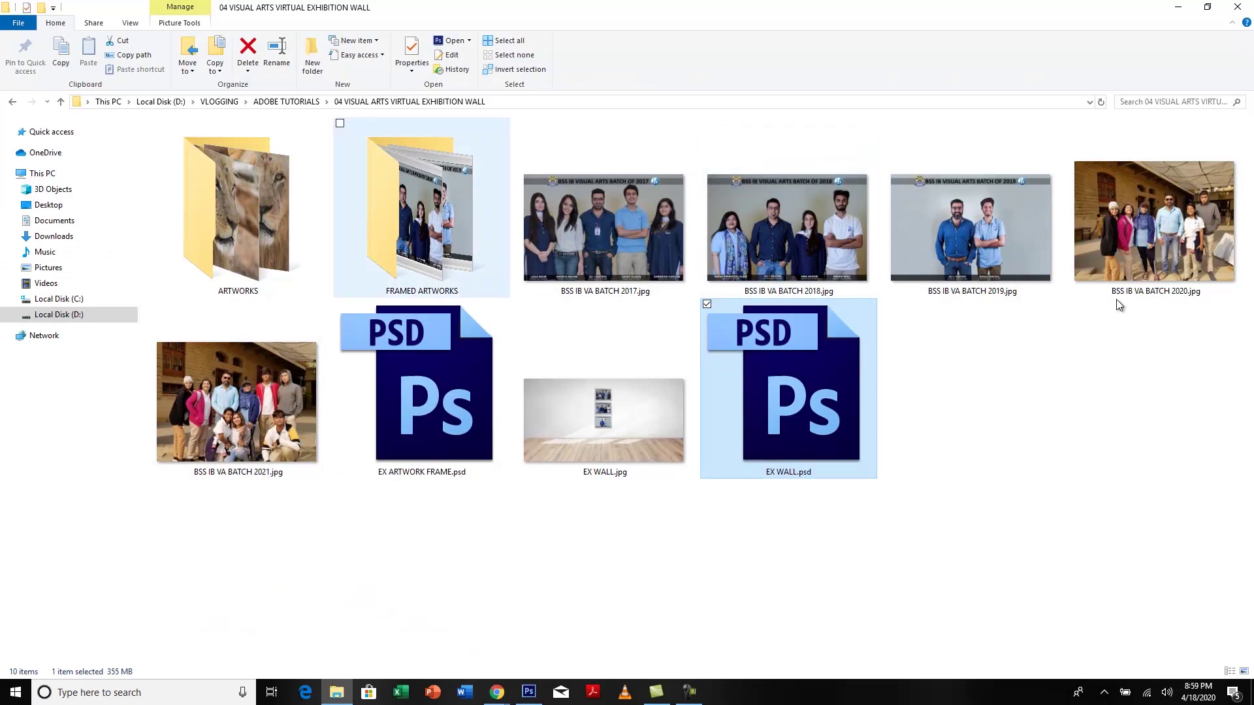
{"action": "double_click", "coordinate": [237, 208]}
- Look over the artwork and batch photos in the ARTWORKS folder and compare them with the exhibition wall document
{"action": "key", "text": "Up"}
{"action": "key", "text": "Right"}
{"action": "key", "text": "Right"}
{"action": "key", "text": "Left"}
{"action": "key", "text": "Left"}
{"action": "key", "text": "Left"}
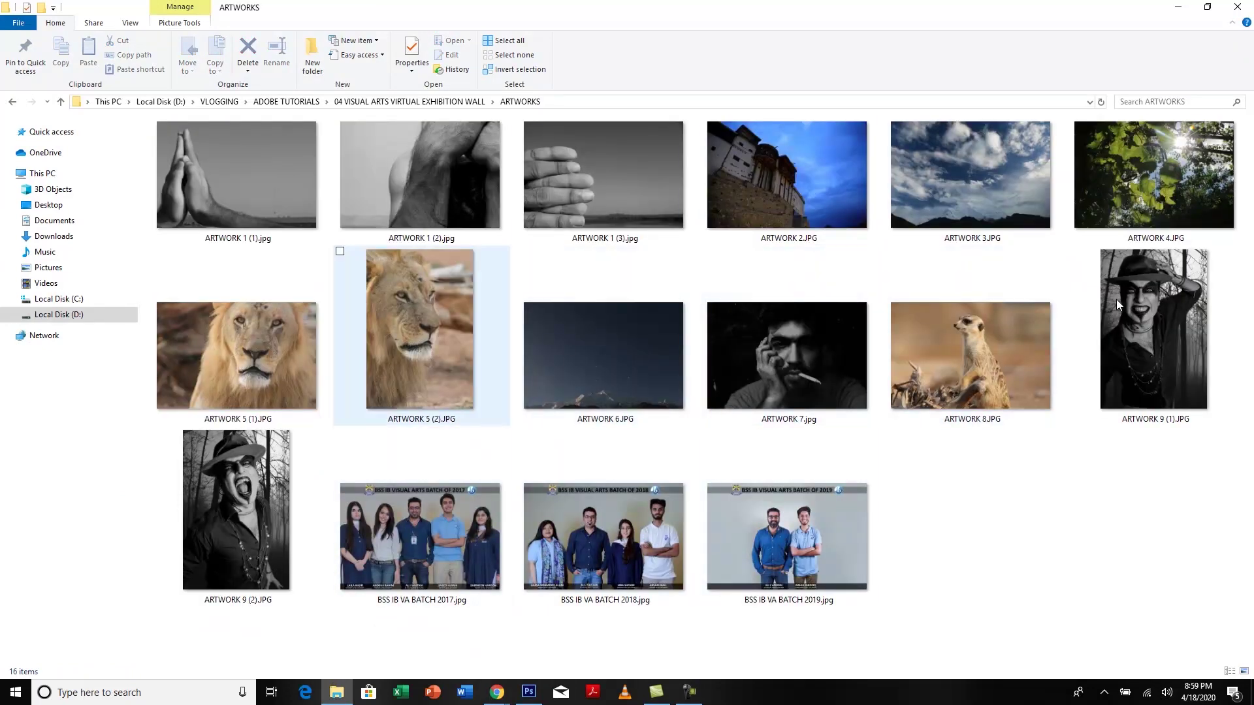
{"action": "key", "text": "Right"}
{"action": "key", "text": "Down"}
{"action": "key", "text": "Home"}
{"action": "key", "text": "Right"}
{"action": "key", "text": "Right"}
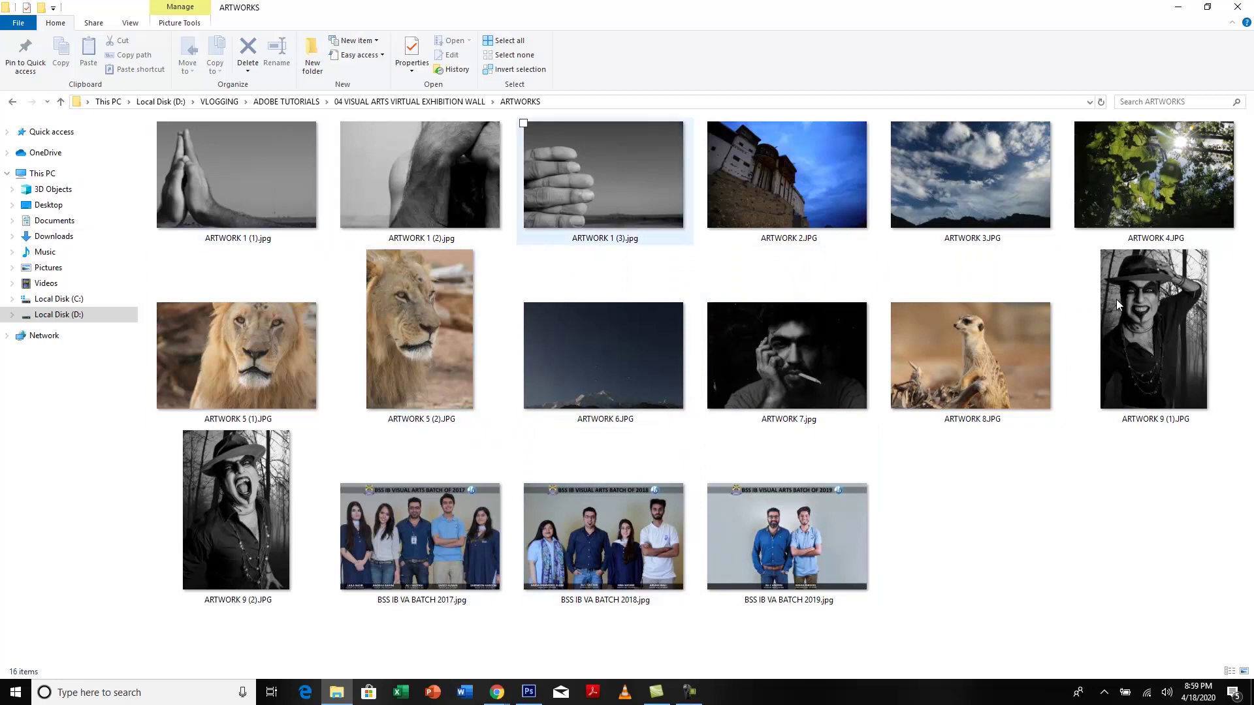
{"action": "left_click", "coordinate": [238, 175]}
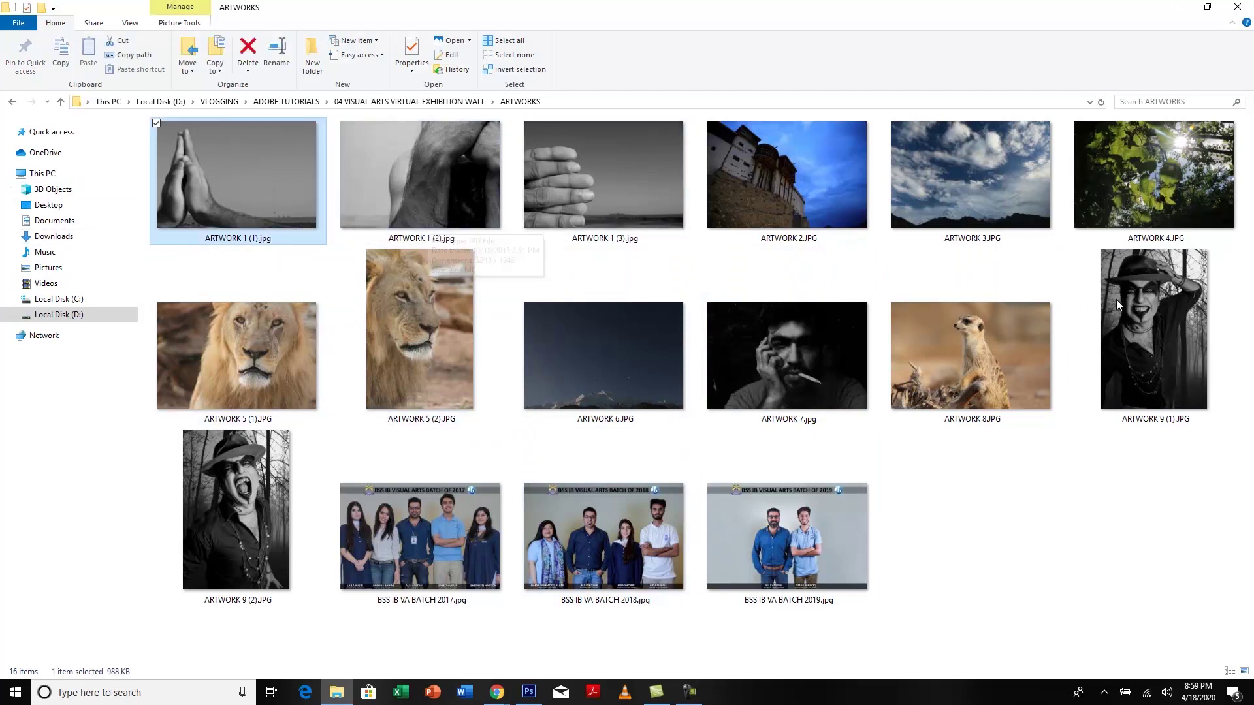
{"action": "left_click", "coordinate": [980, 509]}
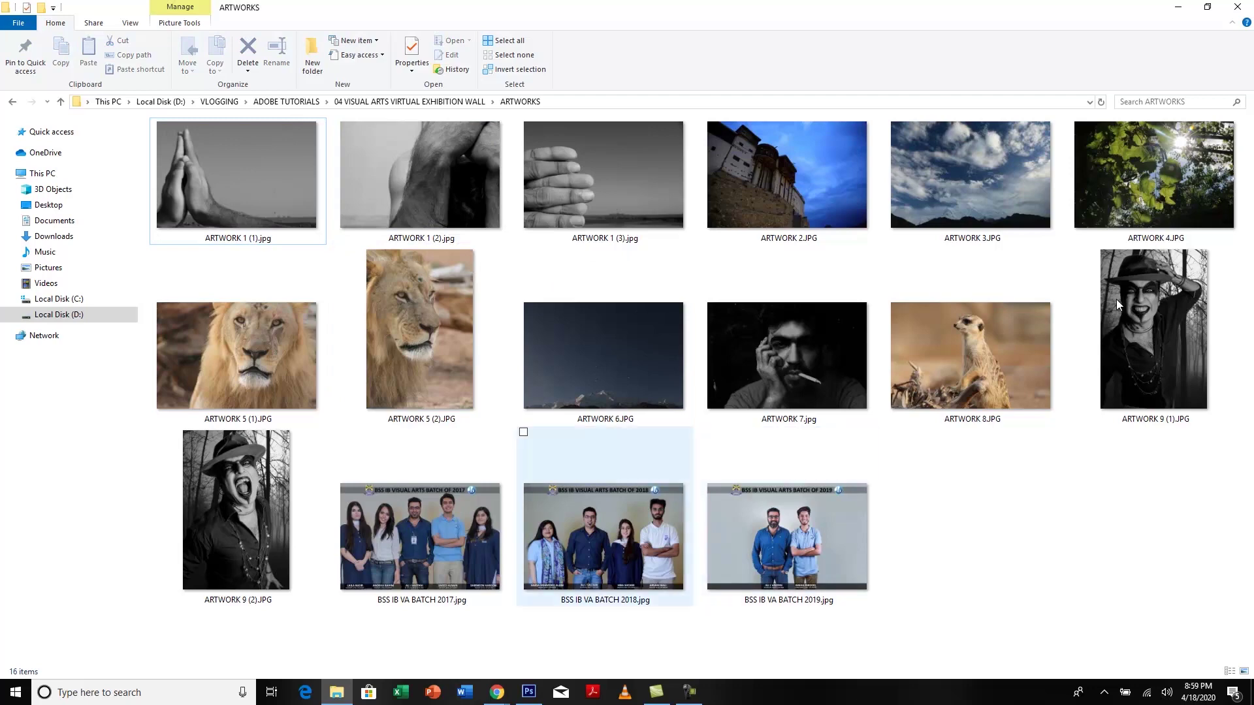
{"action": "key", "text": "alt+Tab"}
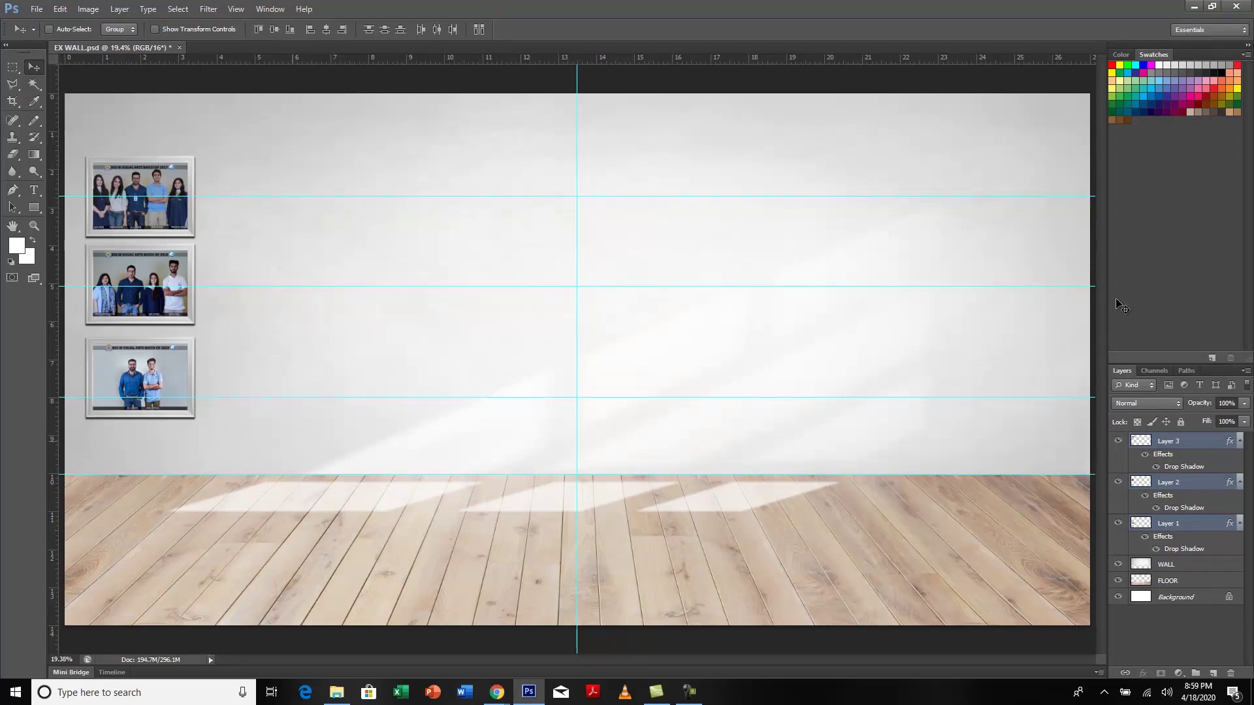
{"action": "key", "text": "alt+Tab"}
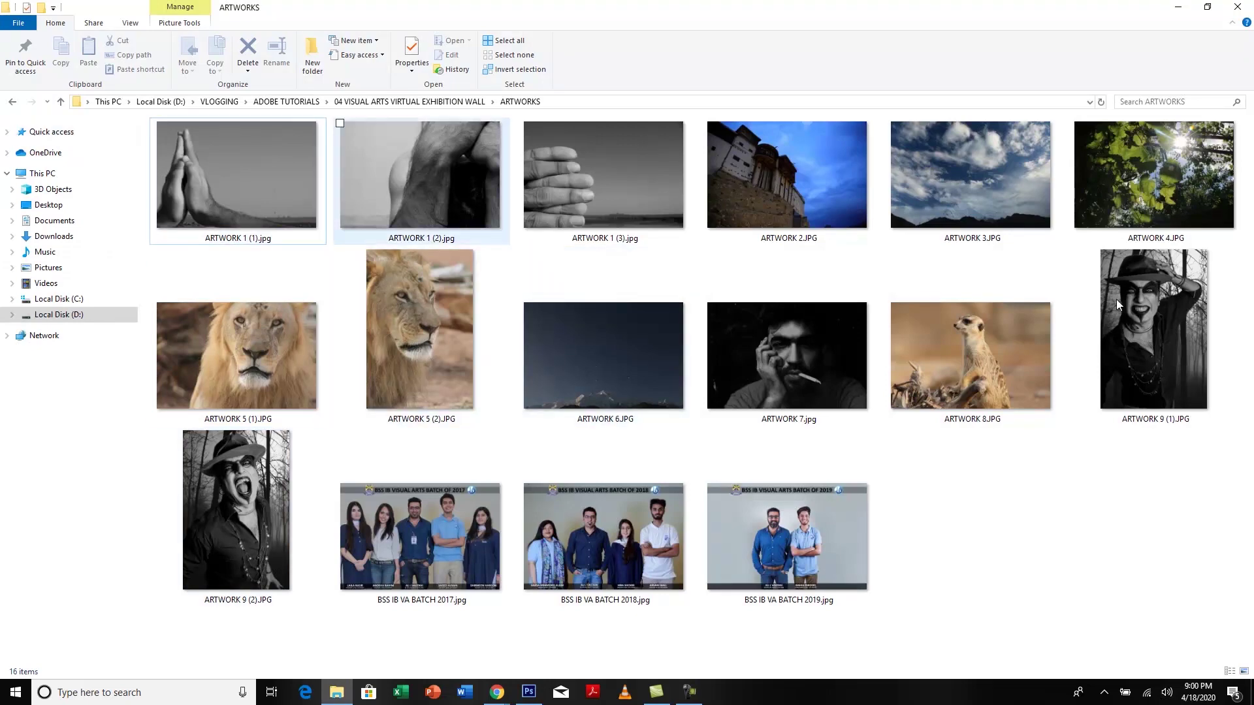
- Go back to the 04 VISUAL ARTS VIRTUAL EXHIBITION WALL folder and open EX ARTWORK FRAME.psd in Photoshop
{"action": "key", "text": "BackSpace"}
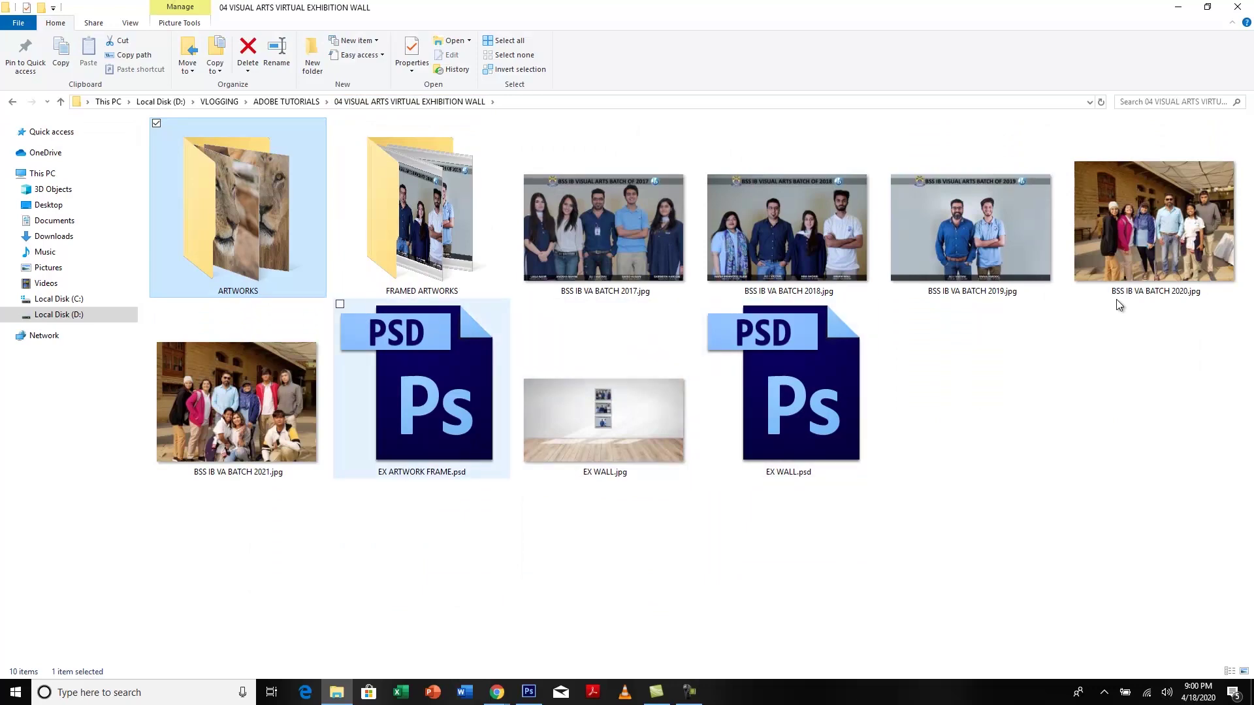
{"action": "double_click", "coordinate": [421, 389]}
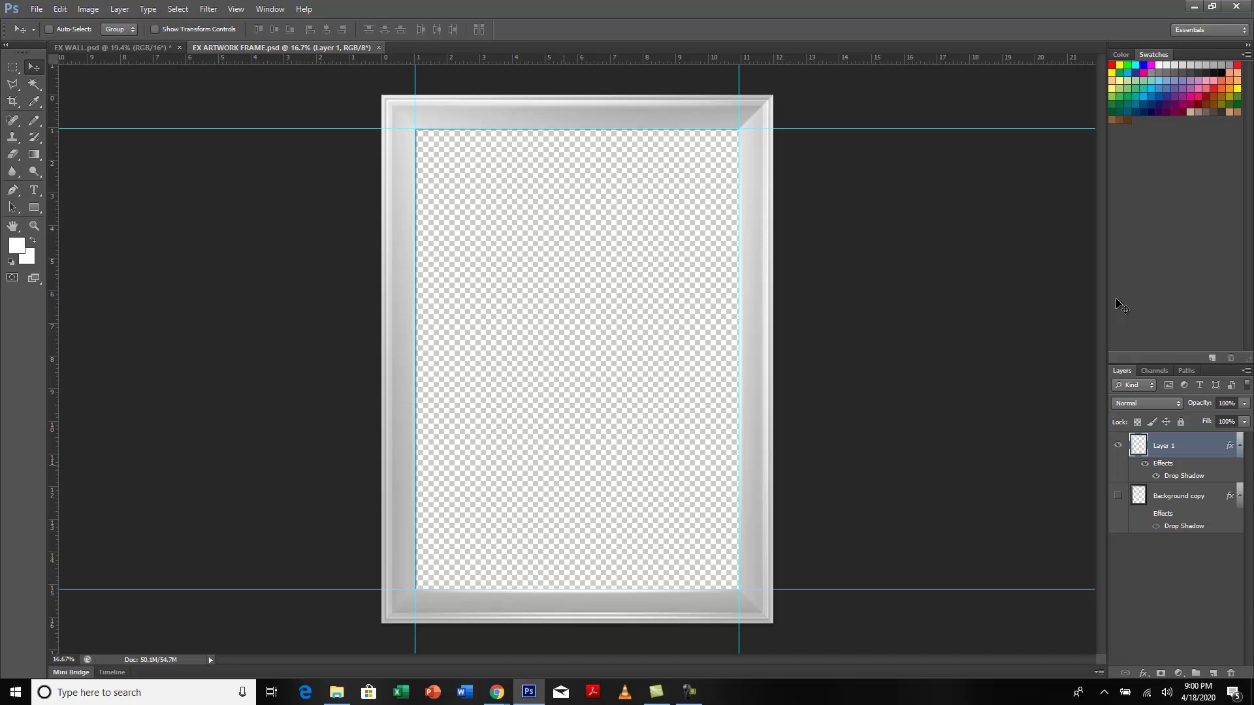
- Switch to the Google image search for "frames" in Chrome and limit the results to large images
{"action": "key", "text": "super+7"}
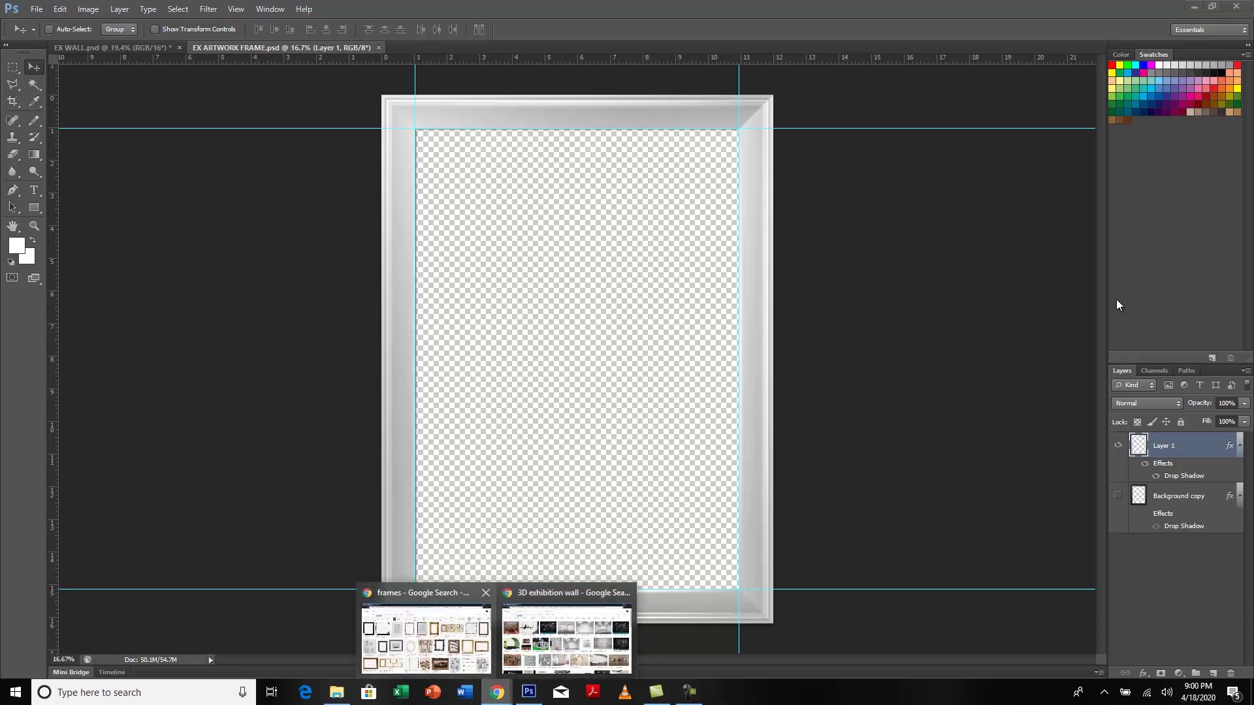
{"action": "key", "text": "Return"}
{"action": "left_click", "coordinate": [169, 73]}
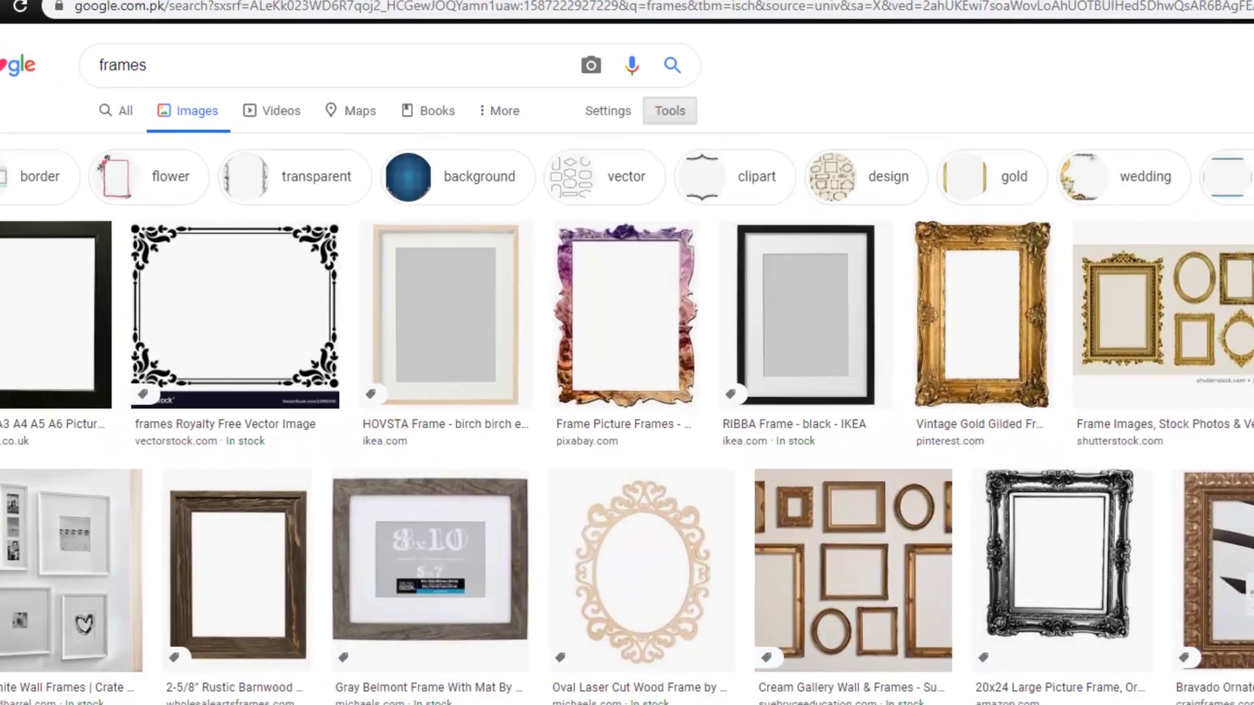
{"action": "left_click", "coordinate": [492, 104]}
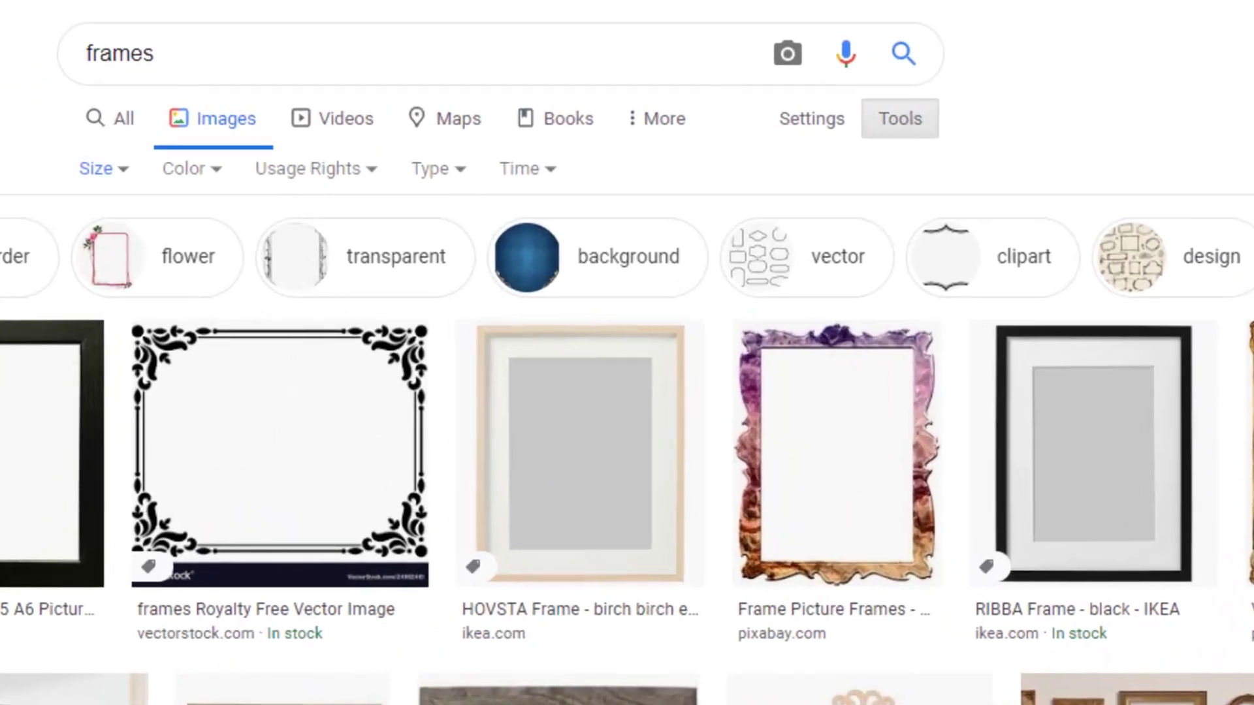
{"action": "left_click", "coordinate": [98, 169]}
{"action": "left_click", "coordinate": [105, 251]}
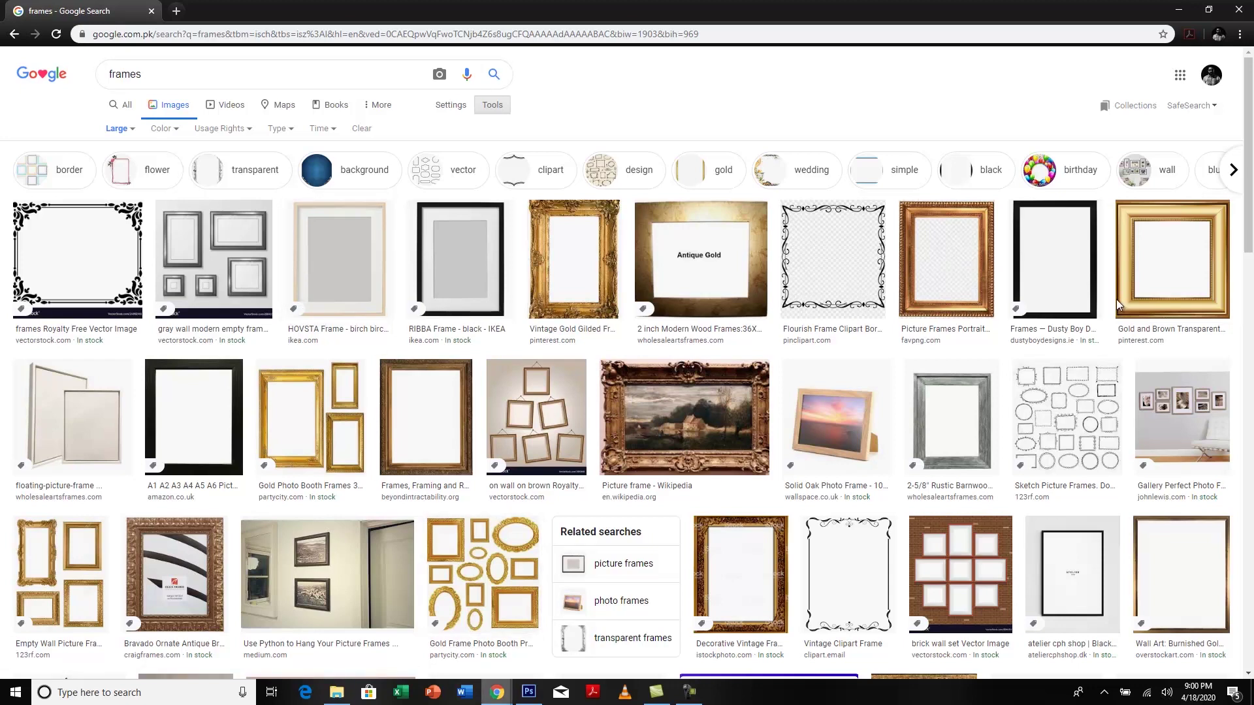
- Switch to the Google image search for "3D exhibition wall" and limit the results to large images
{"action": "mouse_move", "coordinate": [497, 692]}
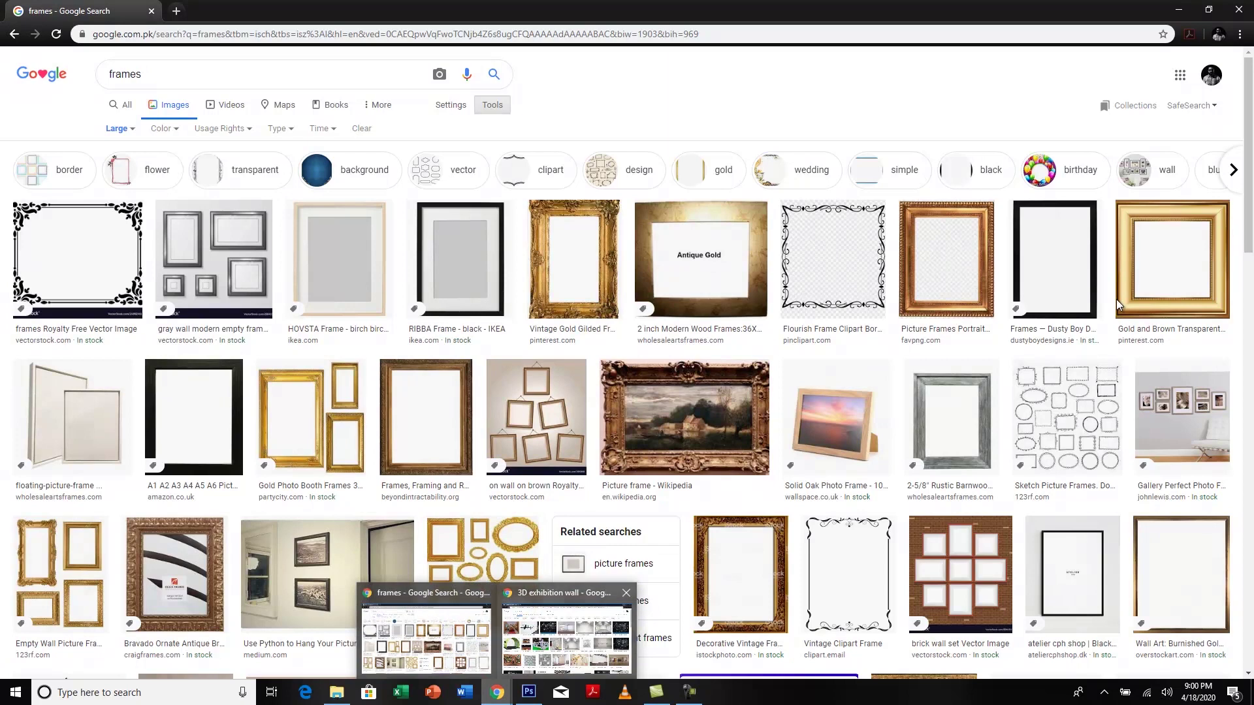
{"action": "mouse_move", "coordinate": [566, 630]}
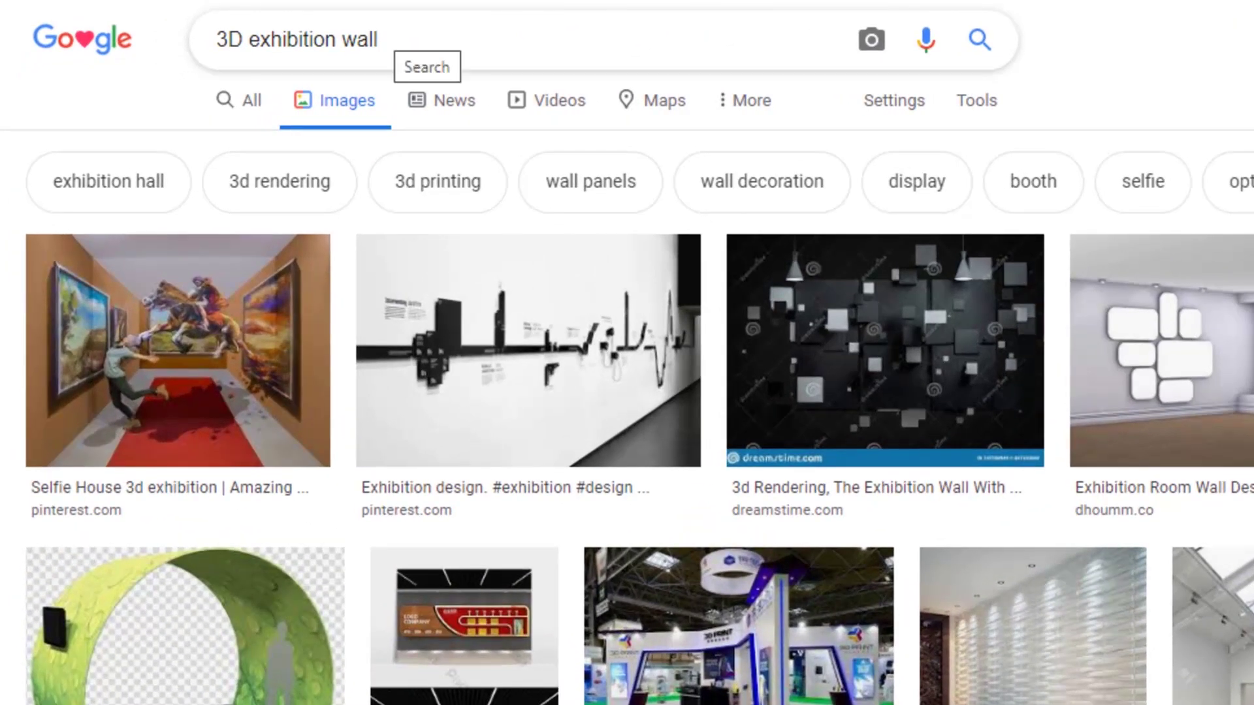
{"action": "left_click", "coordinate": [392, 39]}
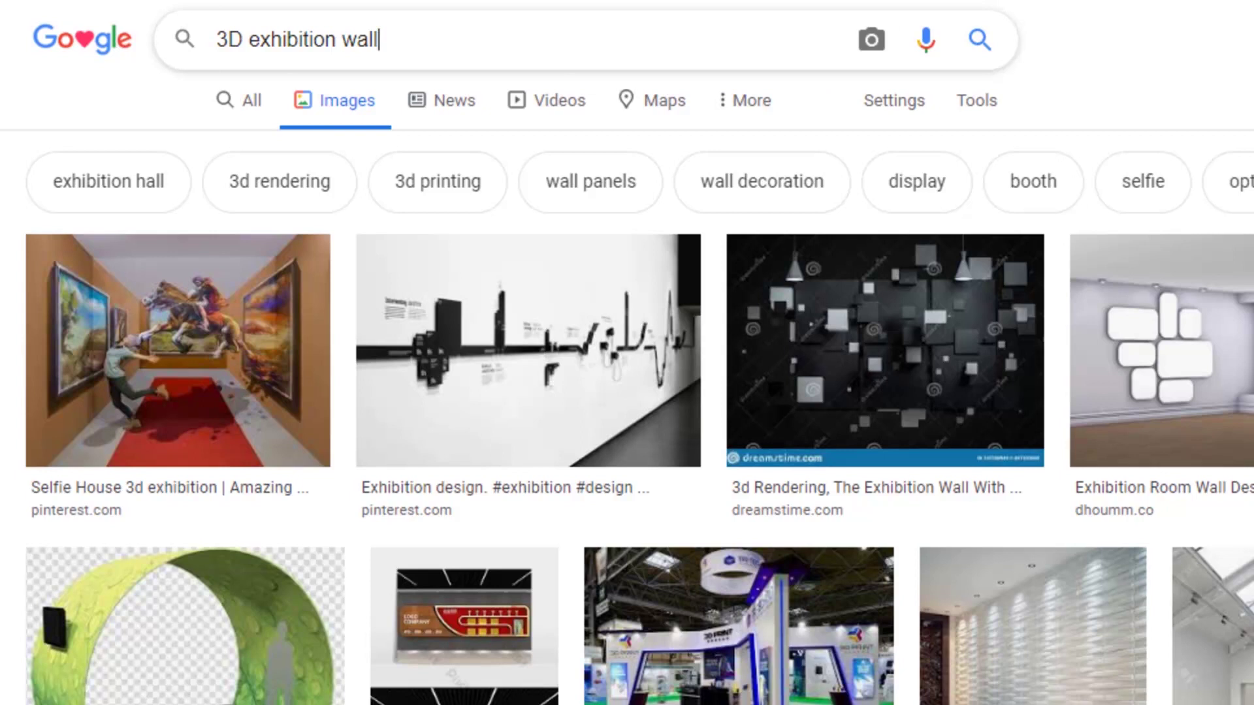
{"action": "left_click", "coordinate": [976, 100]}
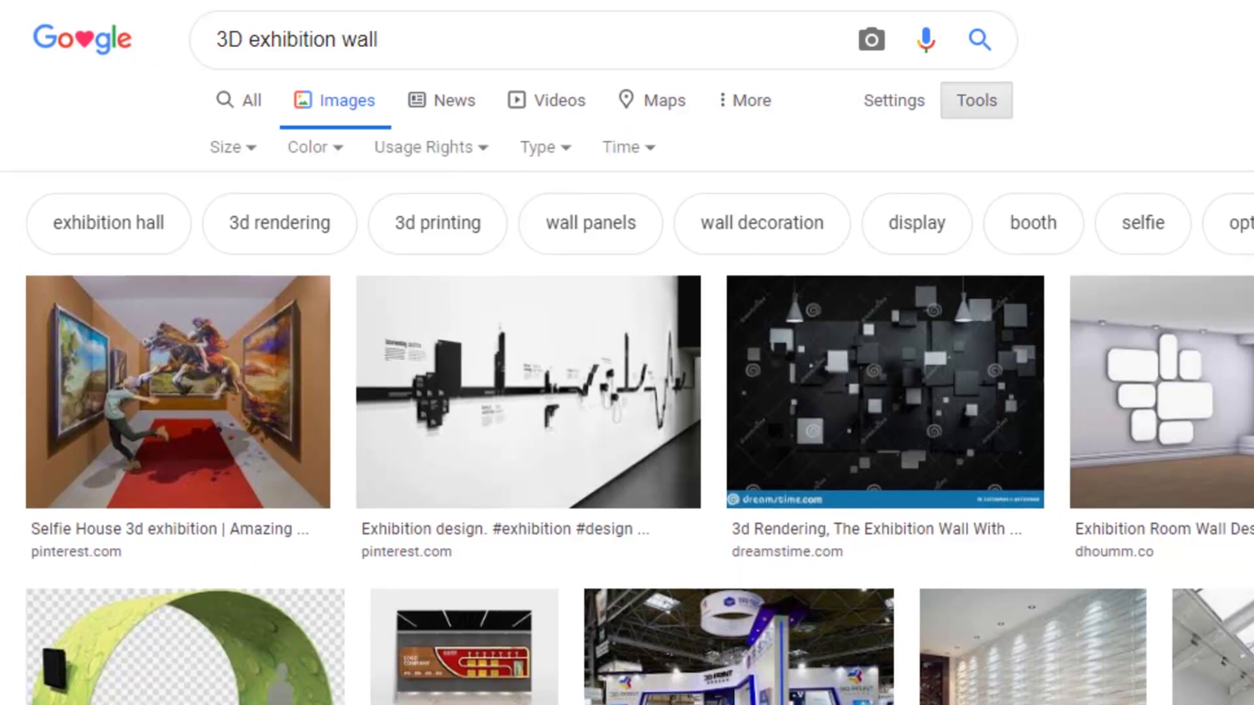
{"action": "left_click", "coordinate": [229, 147]}
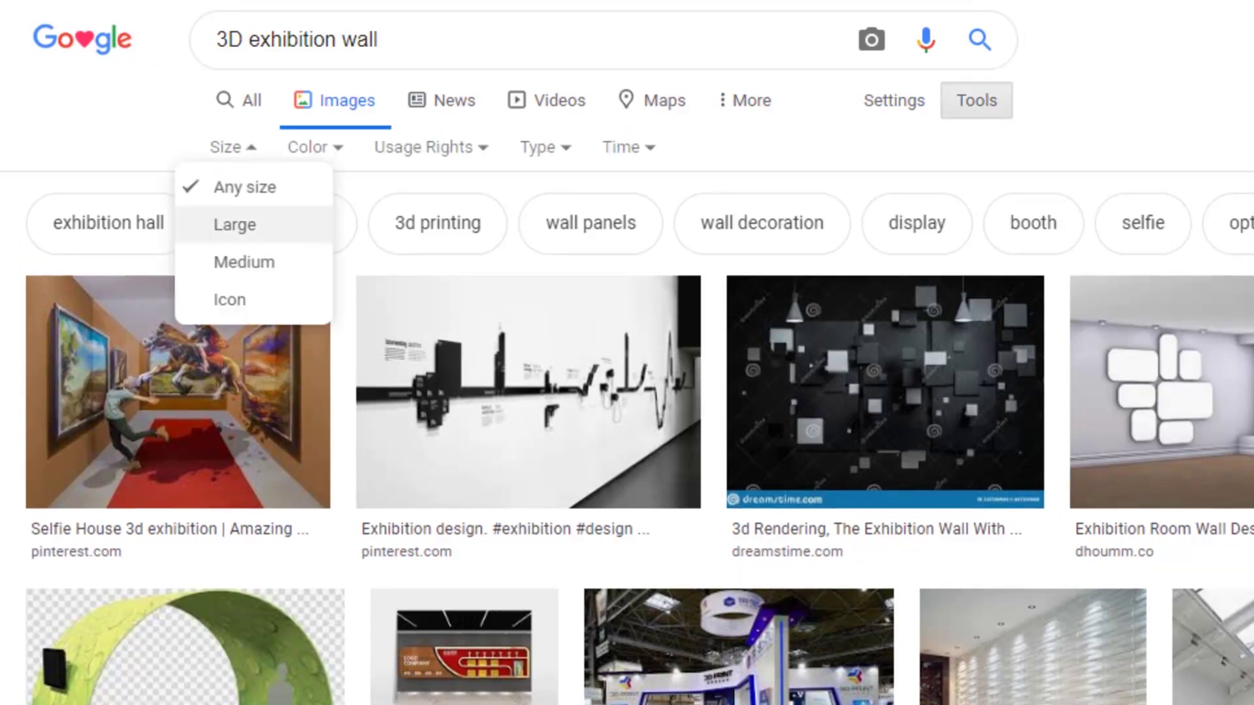
{"action": "left_click", "coordinate": [235, 224]}
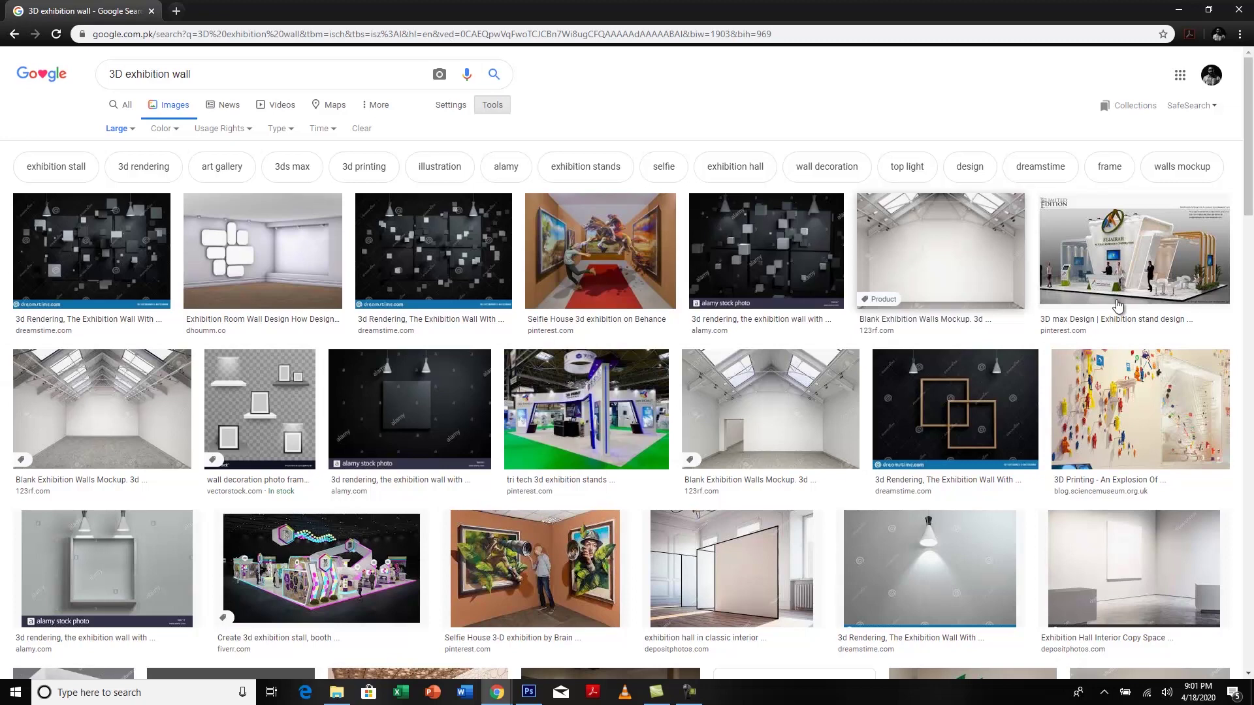
- Open the preview of the 123rf Blank Exhibition Walls Mockup image with the skylit roof and examine it
{"action": "left_click", "coordinate": [940, 252]}
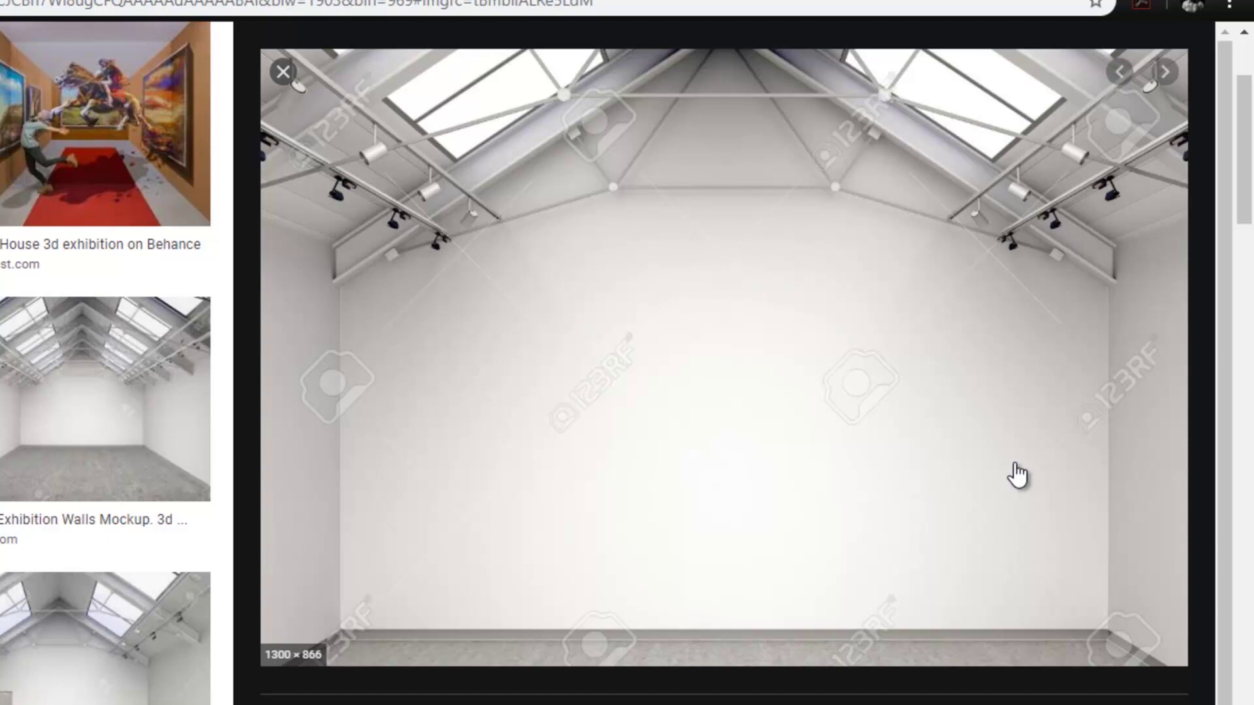
{"action": "scroll", "coordinate": [1016, 471], "scroll_direction": "up", "scroll_amount": 3}
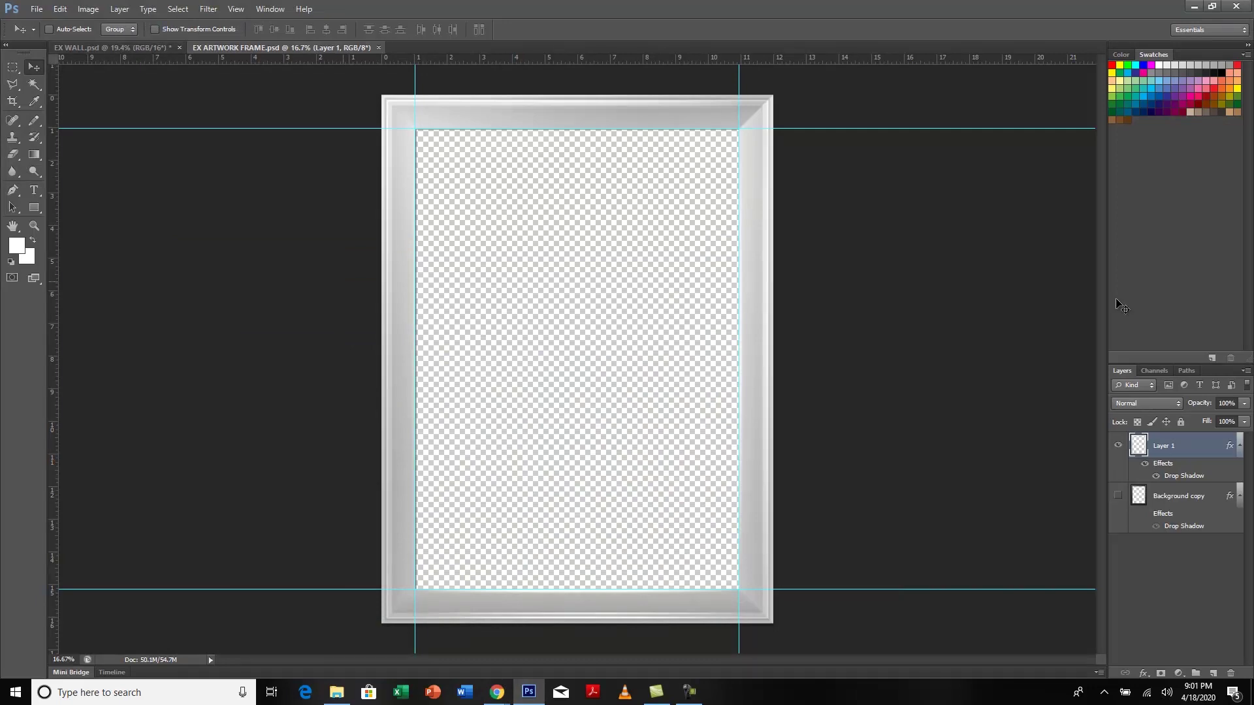
- Switch to the ARTWORKS folder and look through the artwork images, including the ARTWORK 1 series and the ARTWORK 5 pair
{"action": "key", "text": "alt+Tab"}
{"action": "key", "text": "alt+Tab"}
{"action": "key", "text": "alt+Tab"}
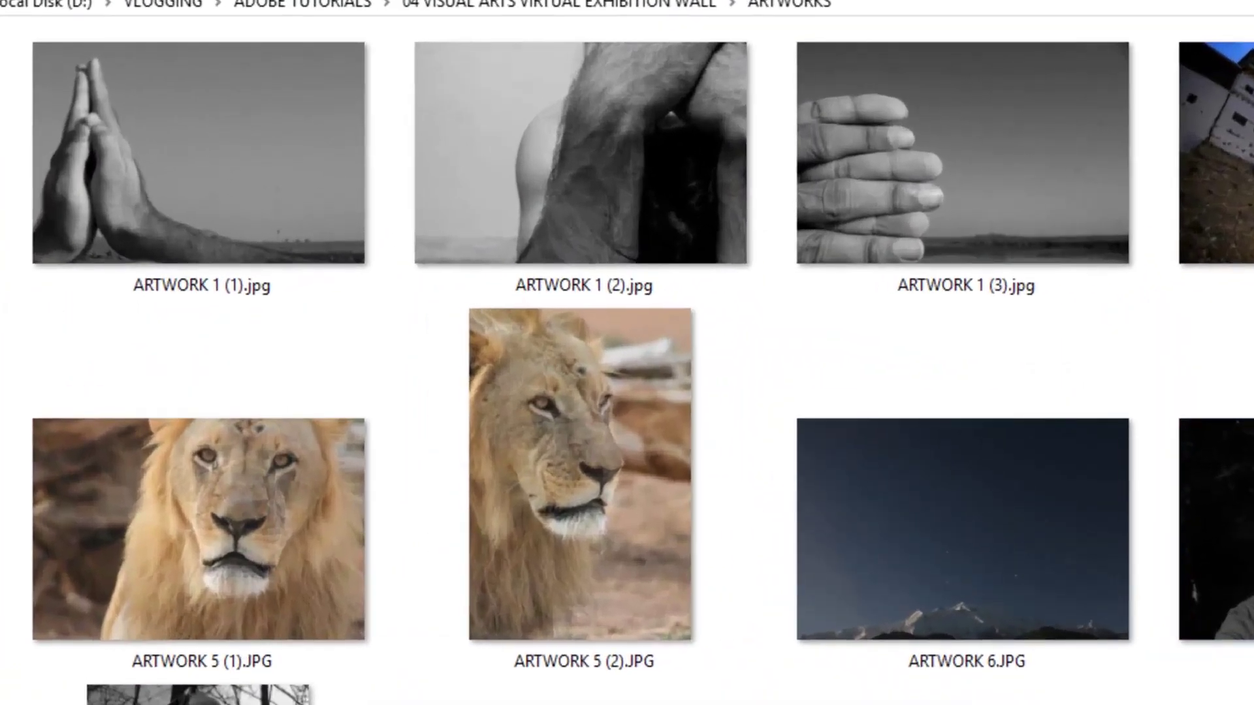
{"action": "left_click", "coordinate": [202, 163]}
{"action": "left_click", "coordinate": [584, 163], "text": "ctrl"}
{"action": "left_click", "coordinate": [965, 164], "text": "ctrl"}
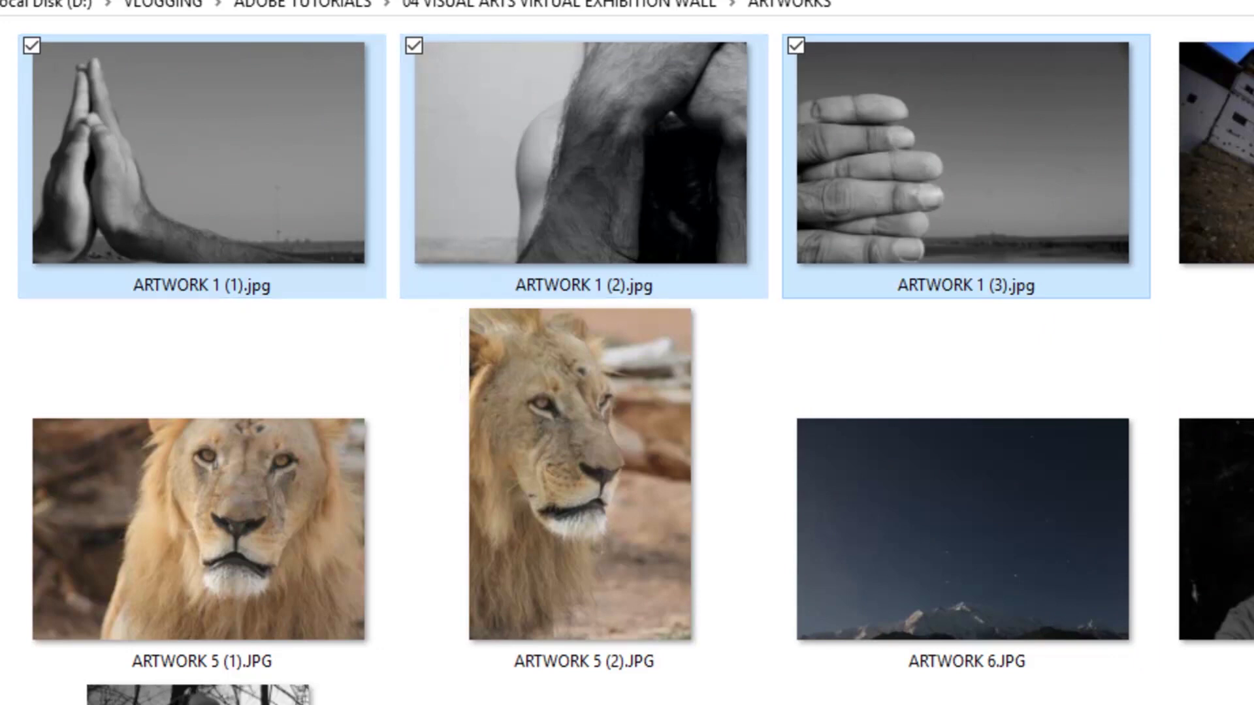
{"action": "key", "text": "Escape"}
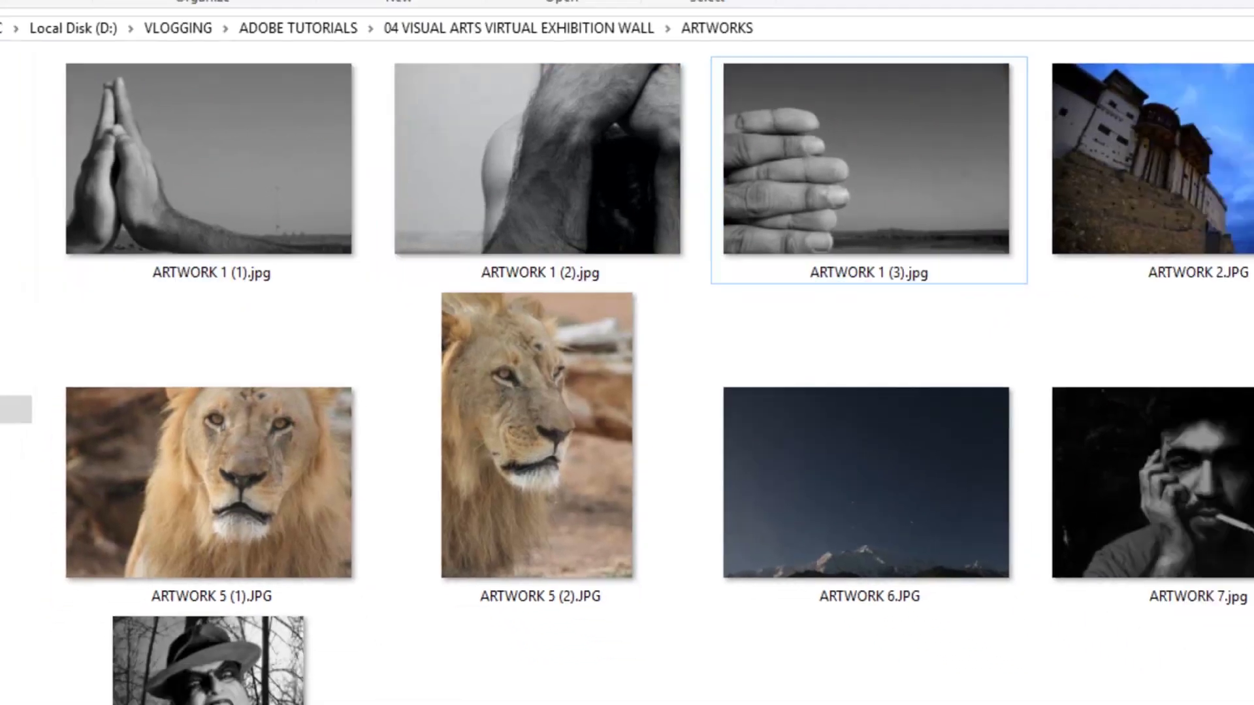
{"action": "left_click", "coordinate": [1196, 158]}
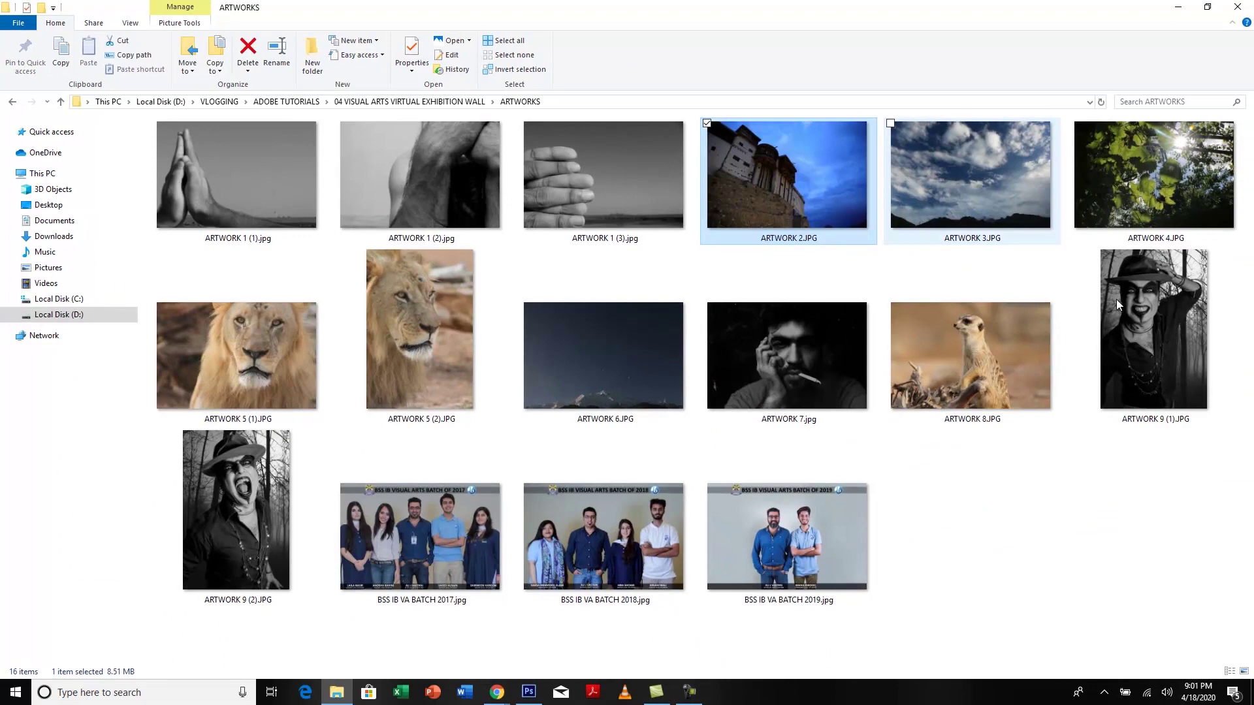
{"action": "key", "text": "Right"}
{"action": "key", "text": "Right"}
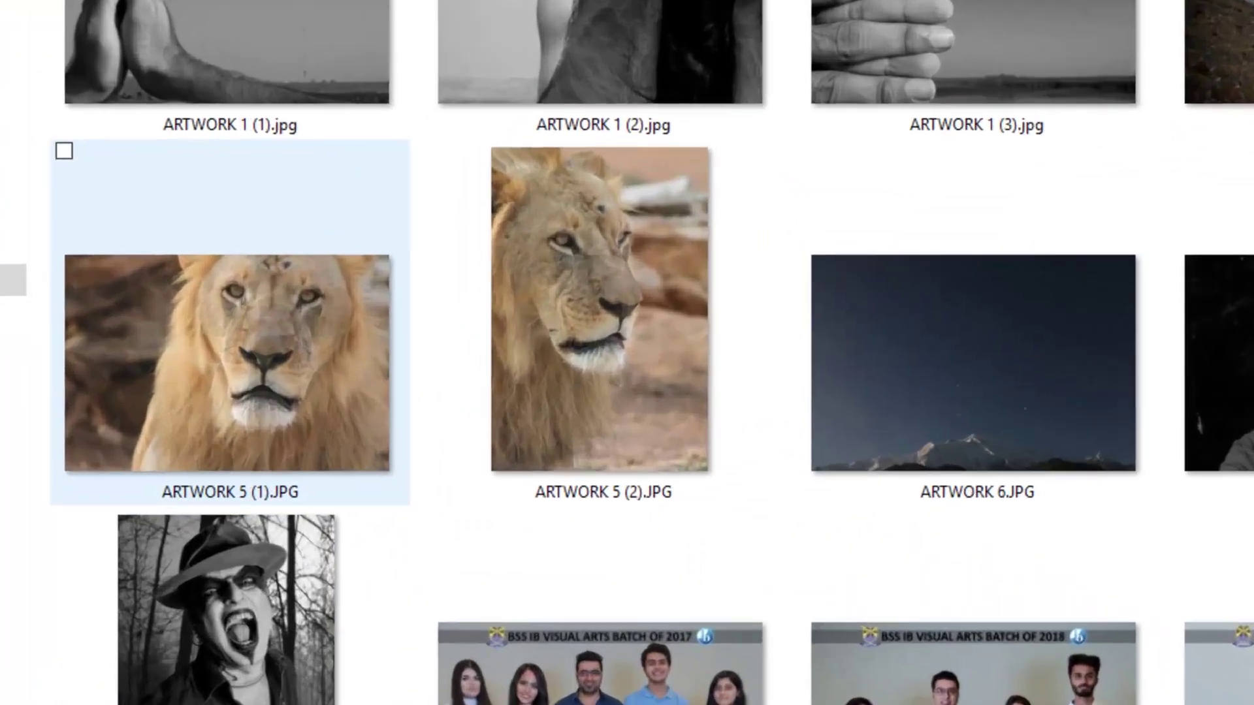
{"action": "left_click", "coordinate": [236, 355]}
{"action": "left_click", "coordinate": [420, 329], "text": "ctrl"}
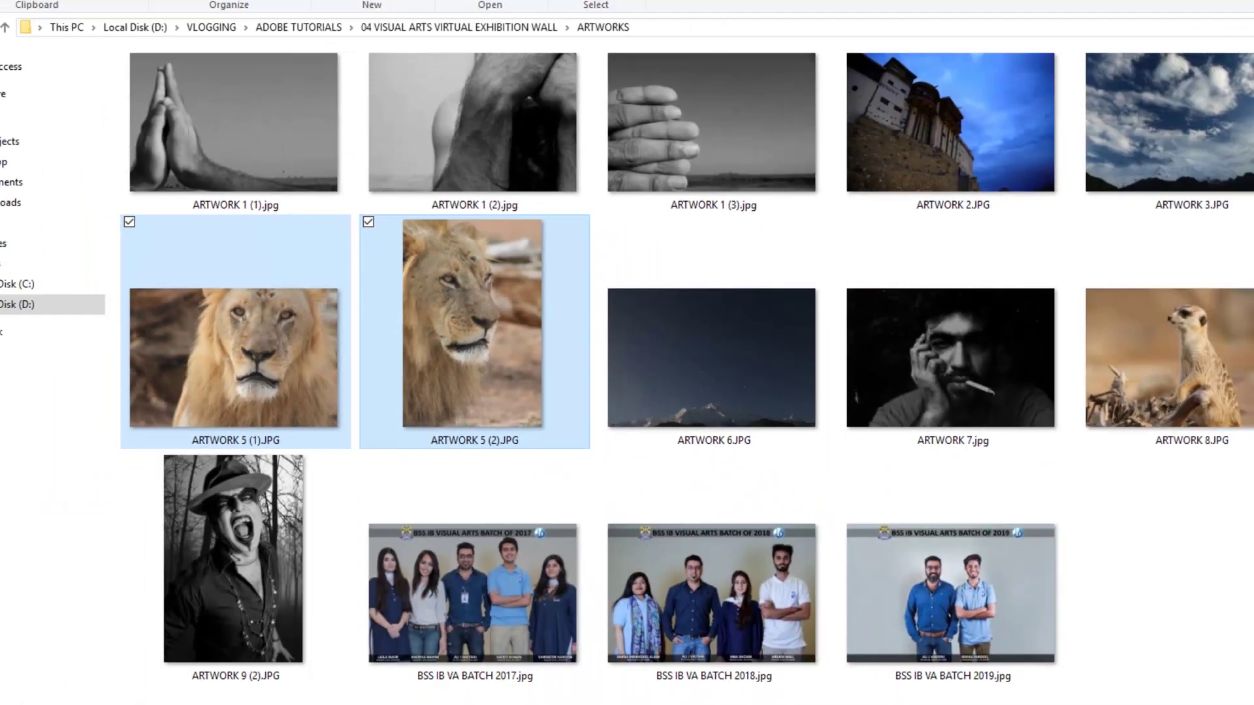
{"action": "left_click", "coordinate": [466, 321]}
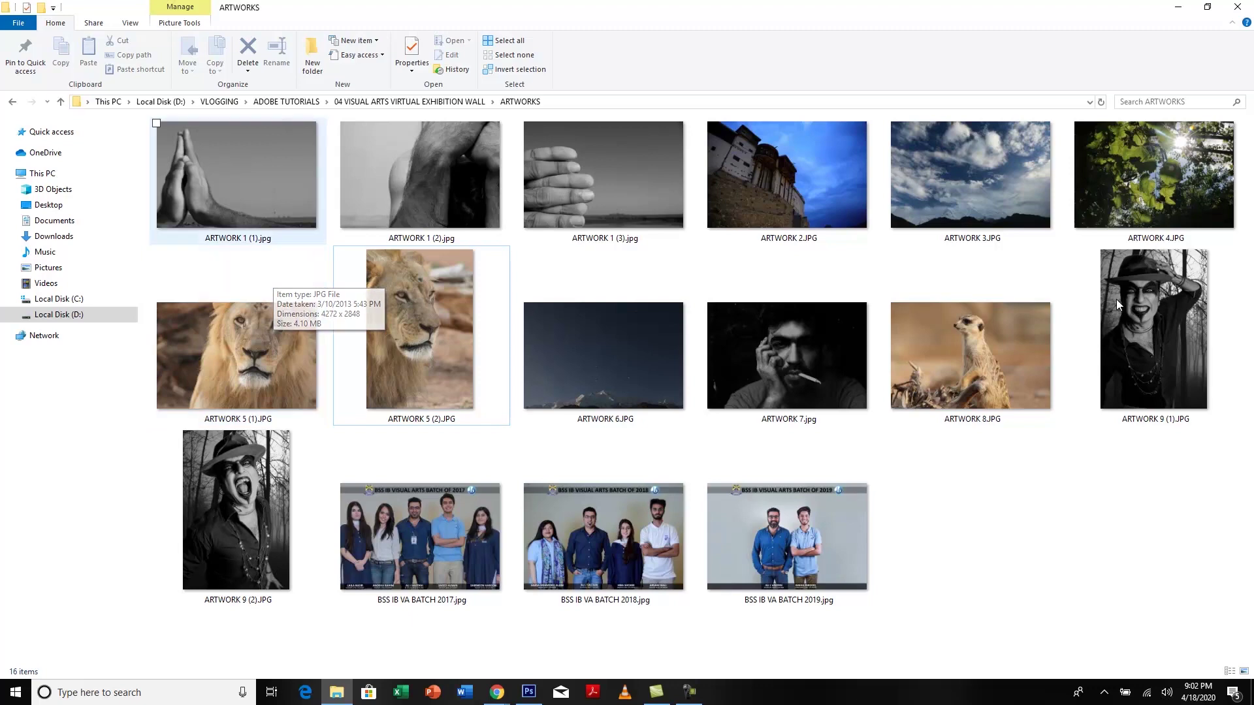
- Open ARTWORK 1 (1).jpg, ARTWORK 1 (2).jpg and ARTWORK 1 (3).jpg together in Photoshop
{"action": "left_click", "coordinate": [261, 190]}
{"action": "left_click", "coordinate": [421, 183], "text": "ctrl"}
{"action": "left_click", "coordinate": [604, 183], "text": "ctrl"}
{"action": "left_click_drag", "start_coordinate": [288, 186], "coordinate": [578, 359]}
{"action": "left_click_drag", "start_coordinate": [1118, 306], "coordinate": [1118, 305]}
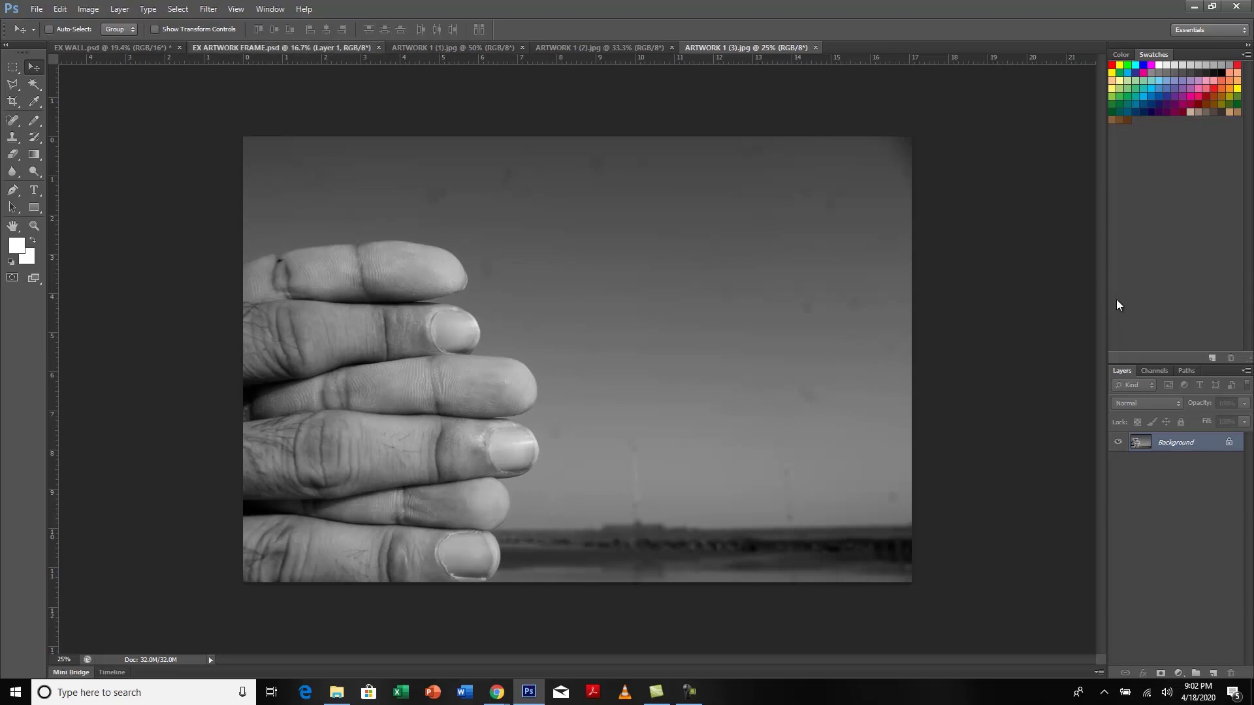
- Rotate the EX ARTWORK FRAME.psd canvas 90° clockwise to make the frame landscape
{"action": "key", "text": "ctrl+Tab"}
{"action": "key", "text": "ctrl+Tab"}
{"action": "left_click", "coordinate": [88, 8]}
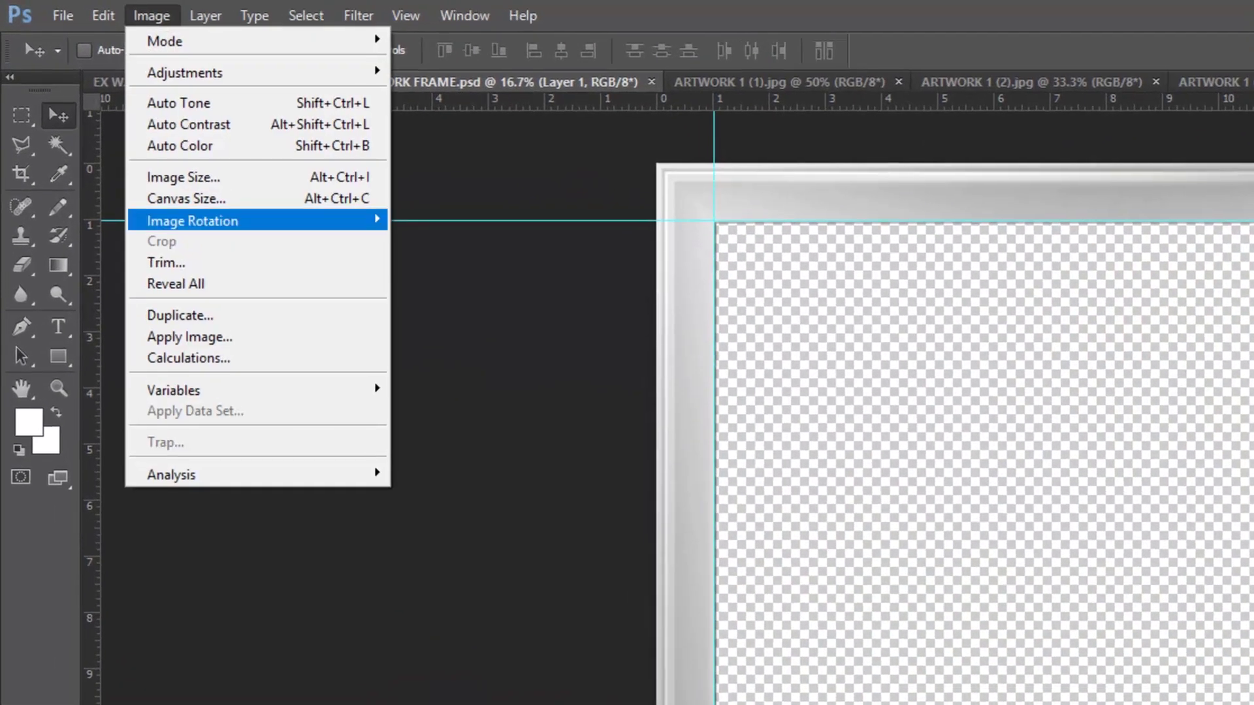
{"action": "mouse_move", "coordinate": [313, 220]}
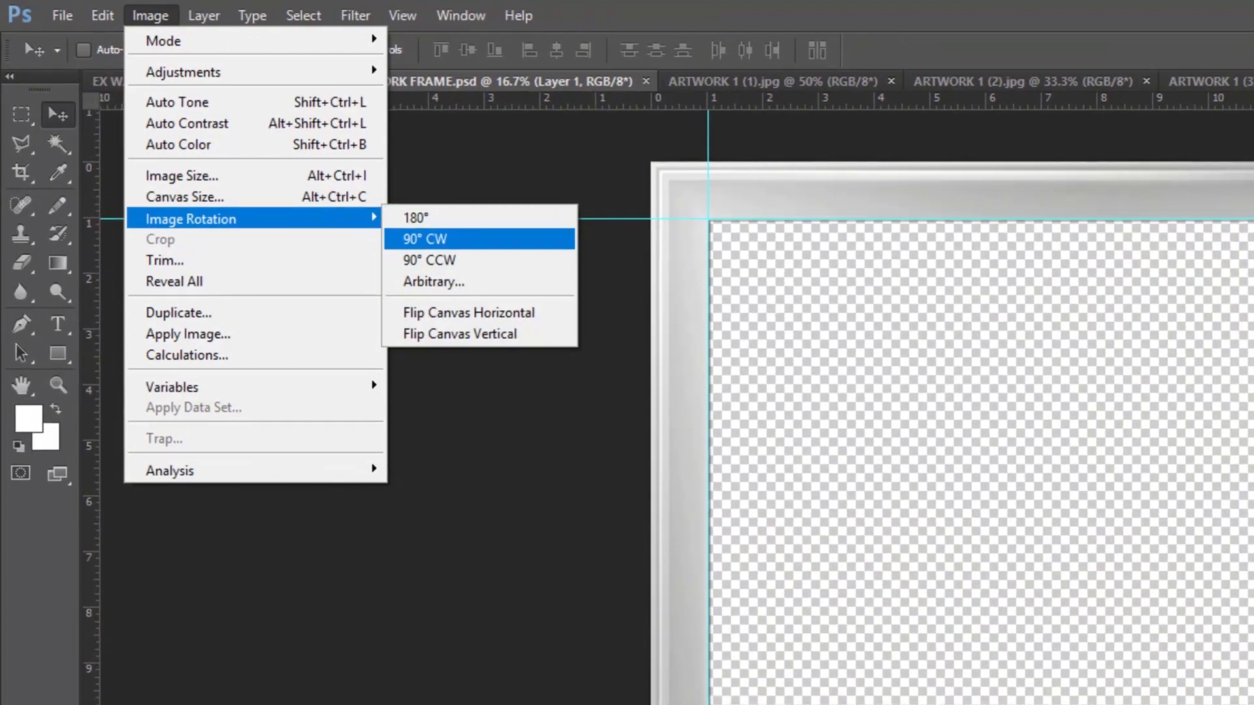
{"action": "left_click", "coordinate": [429, 241]}
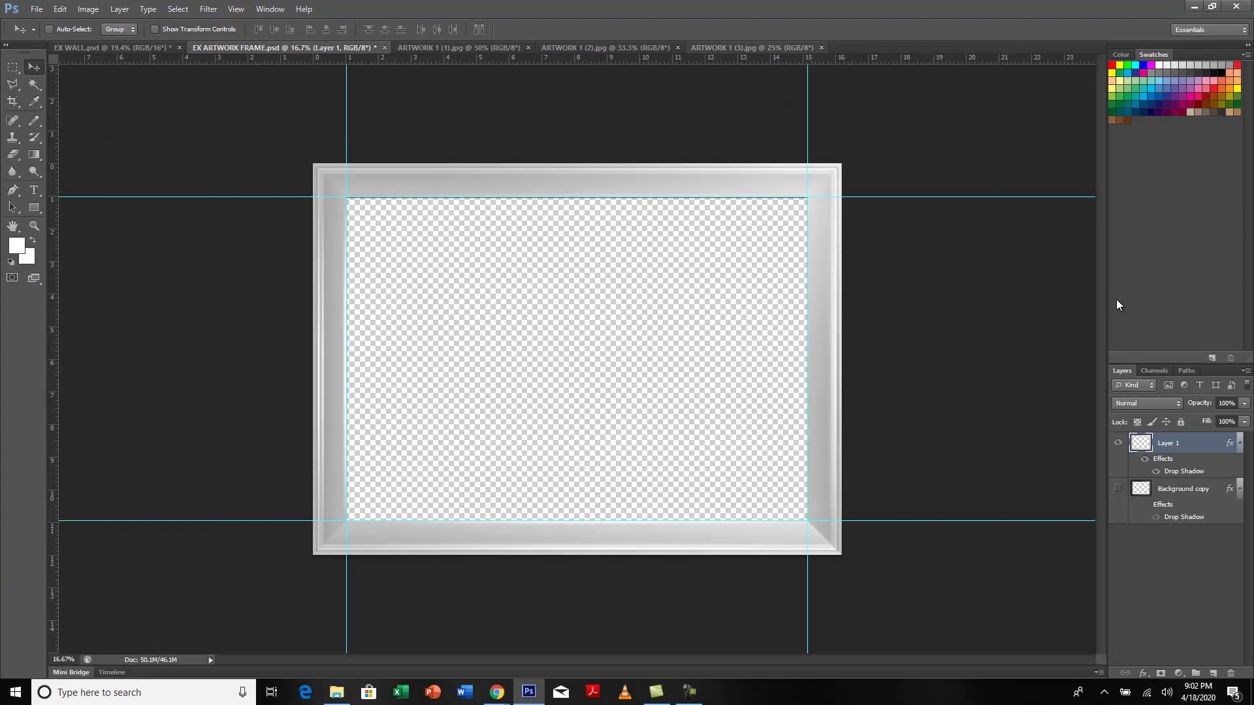
- Copy the whole ARTWORK 1 (3).jpg image and paste it into EX ARTWORK FRAME.psd beneath the frame layer
{"action": "key", "text": "ctrl+Tab"}
{"action": "key", "text": "ctrl+Tab"}
{"action": "key", "text": "ctrl+Tab"}
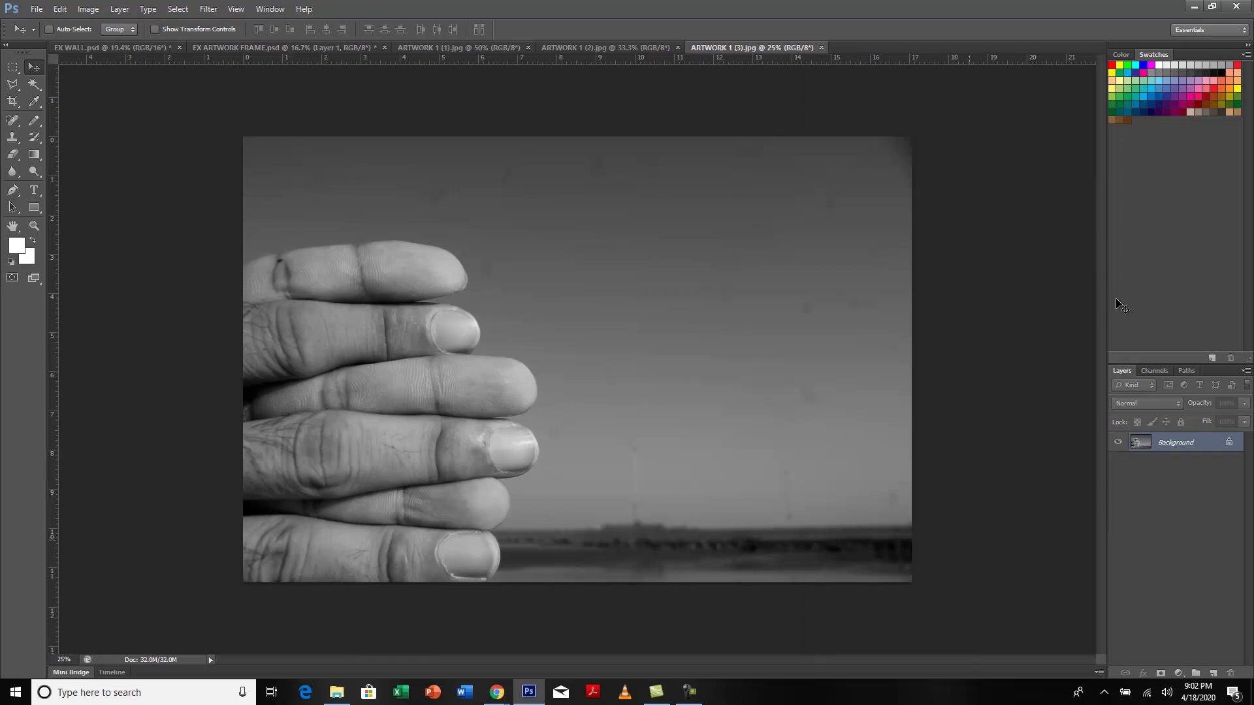
{"action": "key", "text": "ctrl+a"}
{"action": "key", "text": "ctrl+Tab"}
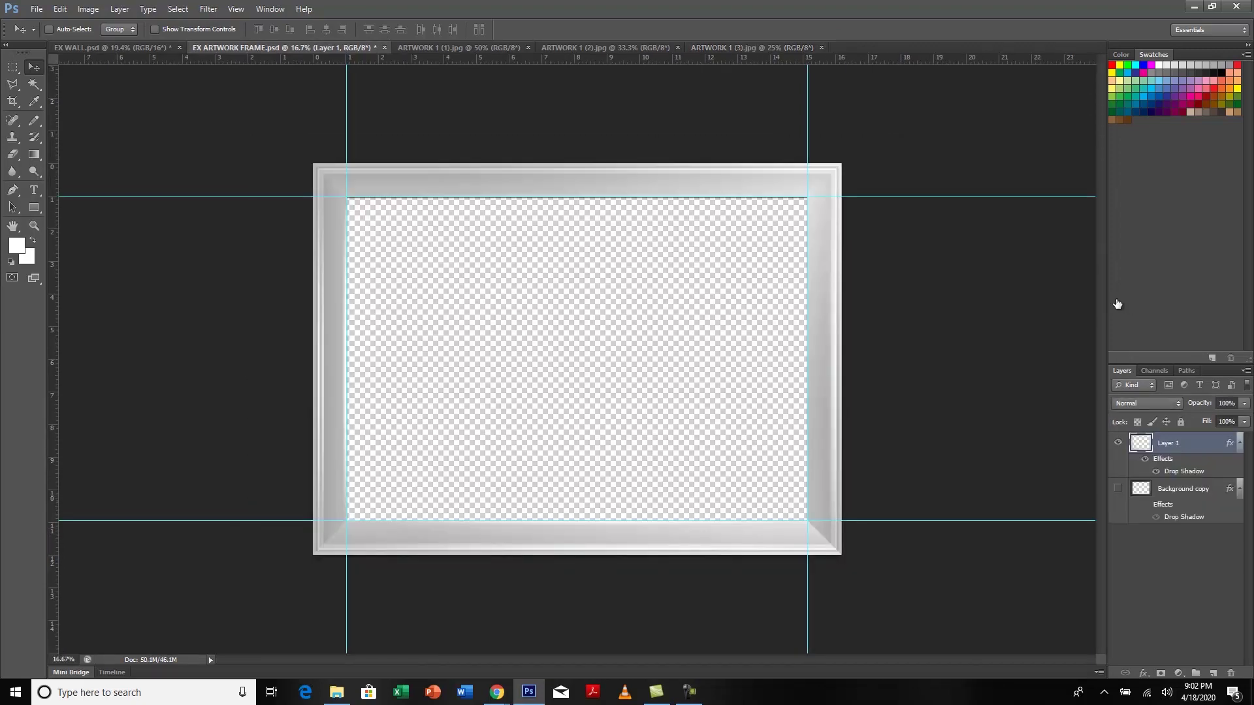
{"action": "key", "text": "ctrl+v"}
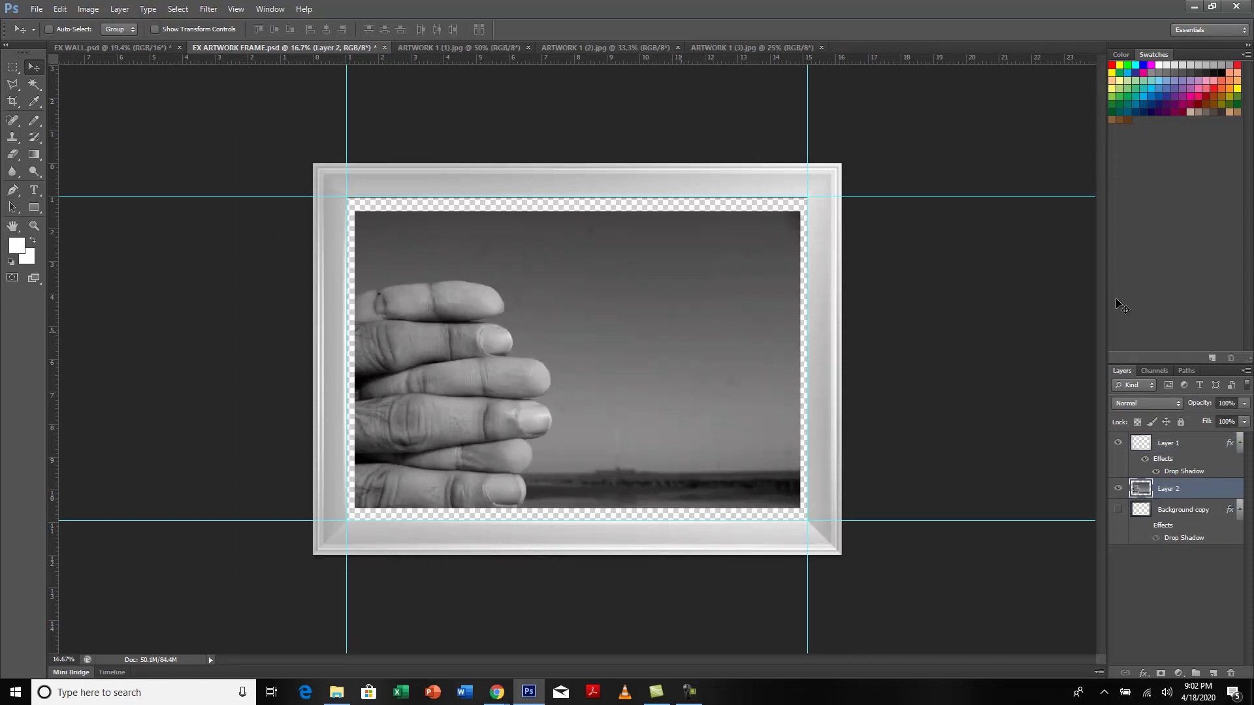
- Try to scale the pasted artwork to about 109% so it covers the whole frame opening
{"action": "key", "text": "ctrl+t"}
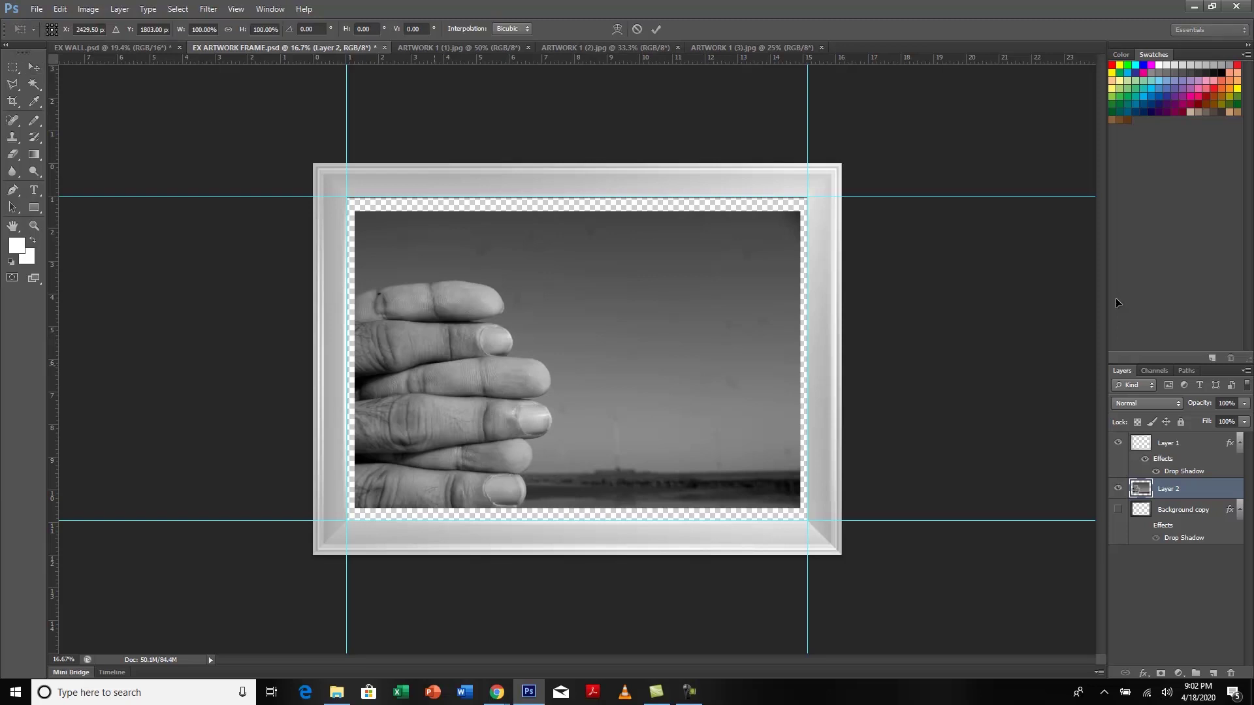
{"action": "left_click_drag", "start_coordinate": [800, 211], "coordinate": [822, 197]}
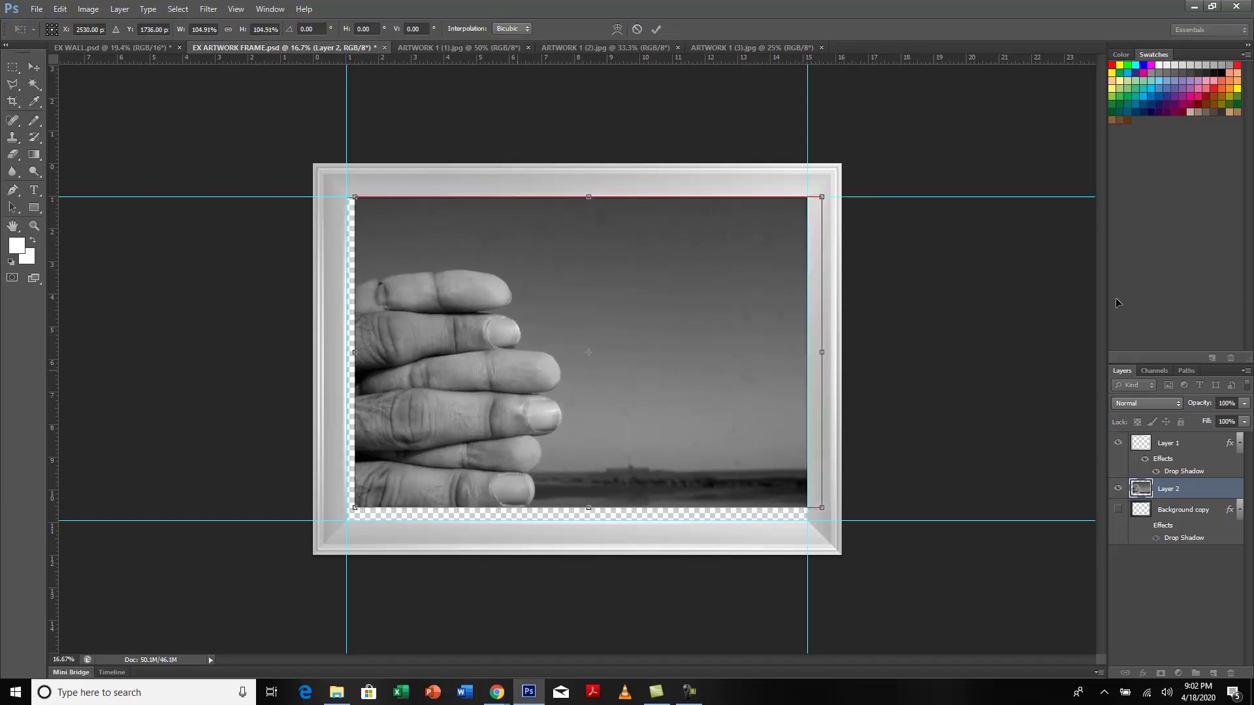
{"action": "left_click_drag", "start_coordinate": [355, 508], "coordinate": [335, 520]}
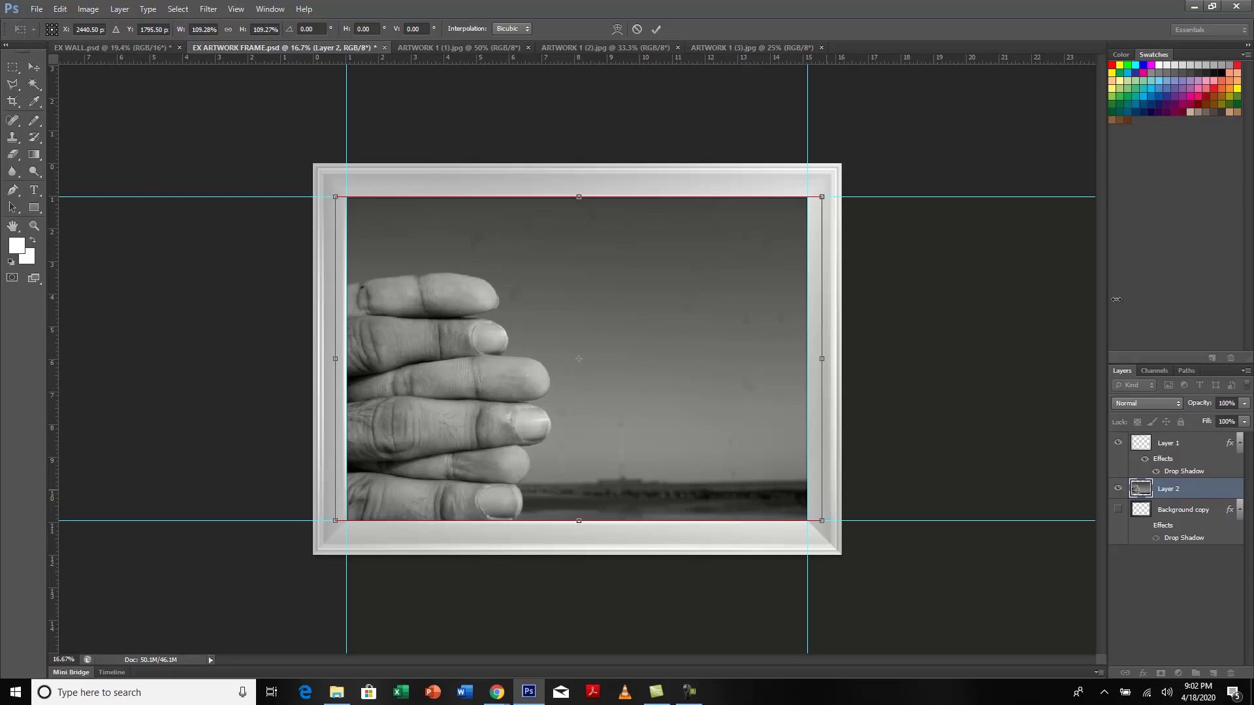
- Scale the pasted artwork to about 103% so it spans the opening's full width and sits on its lower edge
{"action": "left_click_drag", "start_coordinate": [822, 521], "coordinate": [750, 473]}
{"action": "mouse_move", "coordinate": [641, 368]}
{"action": "left_mouse_down"}
{"action": "mouse_move", "coordinate": [668, 381]}
{"action": "mouse_move", "coordinate": [653, 388]}
{"action": "left_mouse_up"}
{"action": "key", "text": "shift+Down"}
{"action": "key", "text": "shift+Down"}
{"action": "key", "text": "shift+Down"}
{"action": "key", "text": "shift+Down"}
{"action": "key", "text": "shift+Down"}
{"action": "key", "text": "shift+Down"}
{"action": "key", "text": "shift+Down"}
{"action": "key", "text": "shift+Down"}
{"action": "key", "text": "shift+Down"}
{"action": "key", "text": "shift+Down"}
{"action": "key", "text": "shift+Down"}
{"action": "key", "text": "shift+Down"}
{"action": "key", "text": "shift+Down"}
{"action": "key", "text": "shift+Down"}
{"action": "key", "text": "shift+Down"}
{"action": "key", "text": "shift+Down"}
{"action": "key", "text": "shift+Down"}
{"action": "key", "text": "shift+Down"}
{"action": "key", "text": "shift+Down"}
{"action": "key", "text": "shift+Down"}
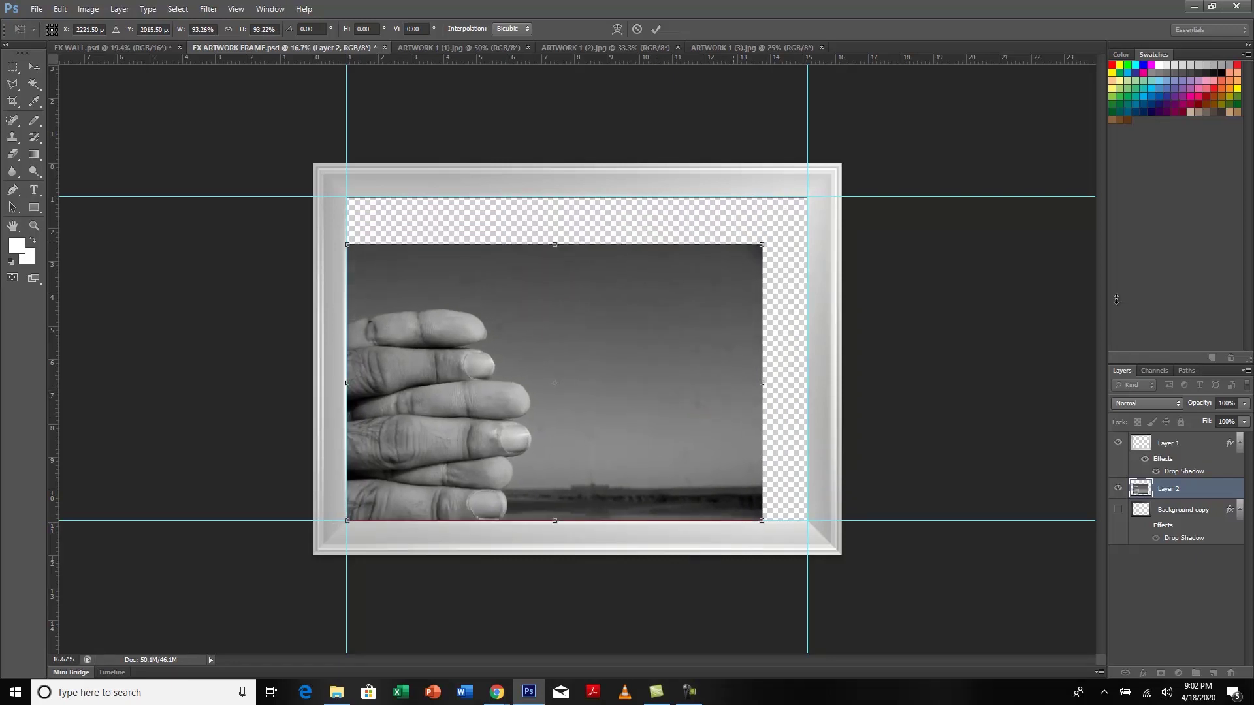
{"action": "left_click_drag", "start_coordinate": [762, 245], "coordinate": [807, 214]}
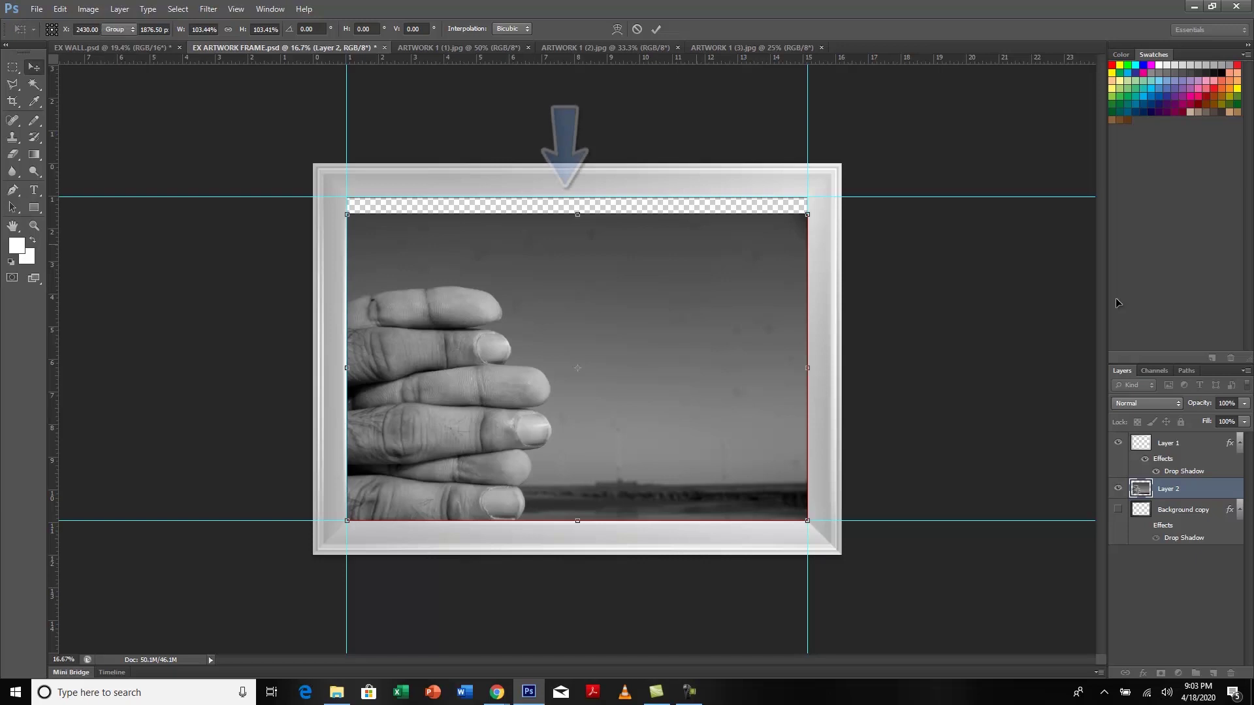
{"action": "key", "text": "Return"}
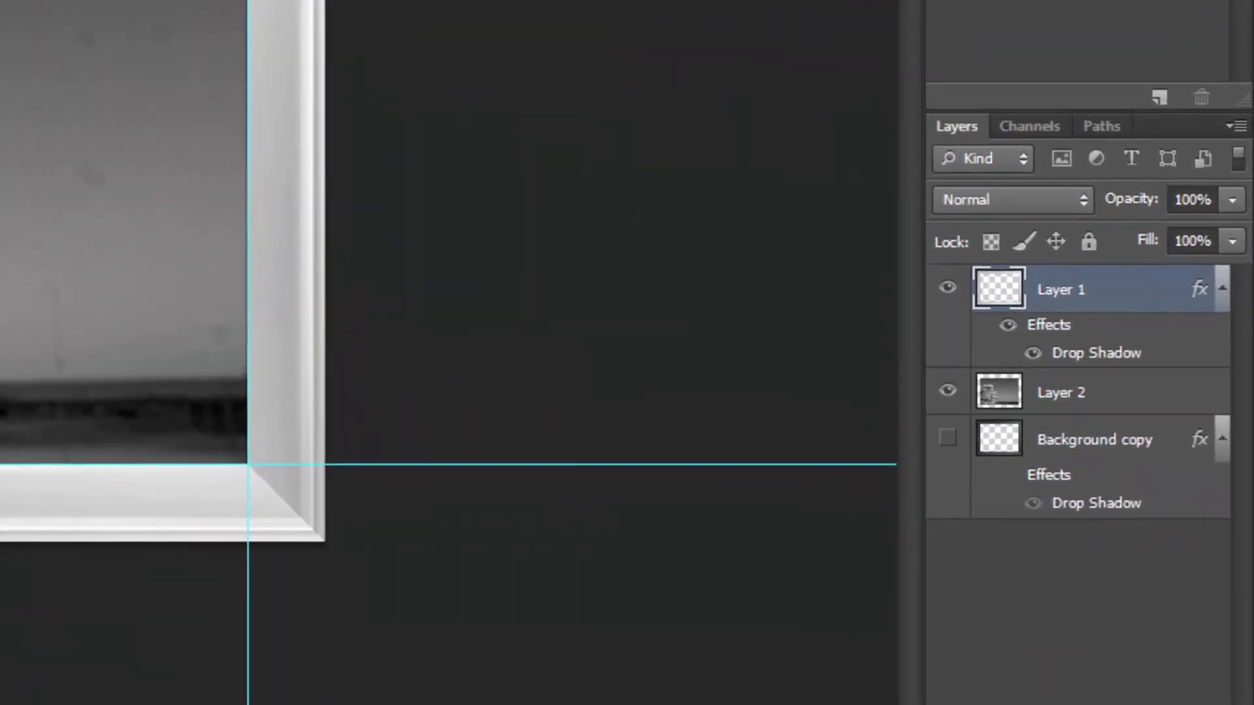
- On Layer 1, select the frame between the horizontal guides and compress its height to 94.83% from above to match the artwork
{"action": "left_click", "coordinate": [1176, 487]}
{"action": "left_click", "coordinate": [1094, 290]}
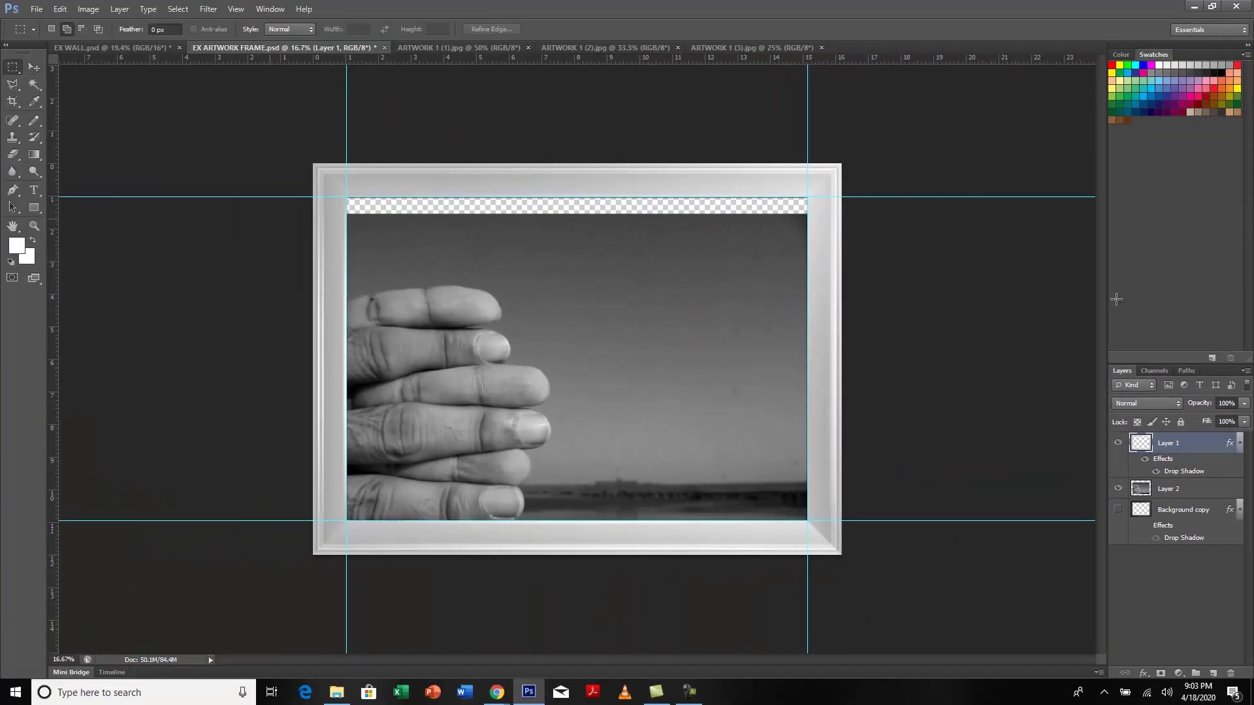
{"action": "left_click_drag", "start_coordinate": [314, 196], "coordinate": [889, 520]}
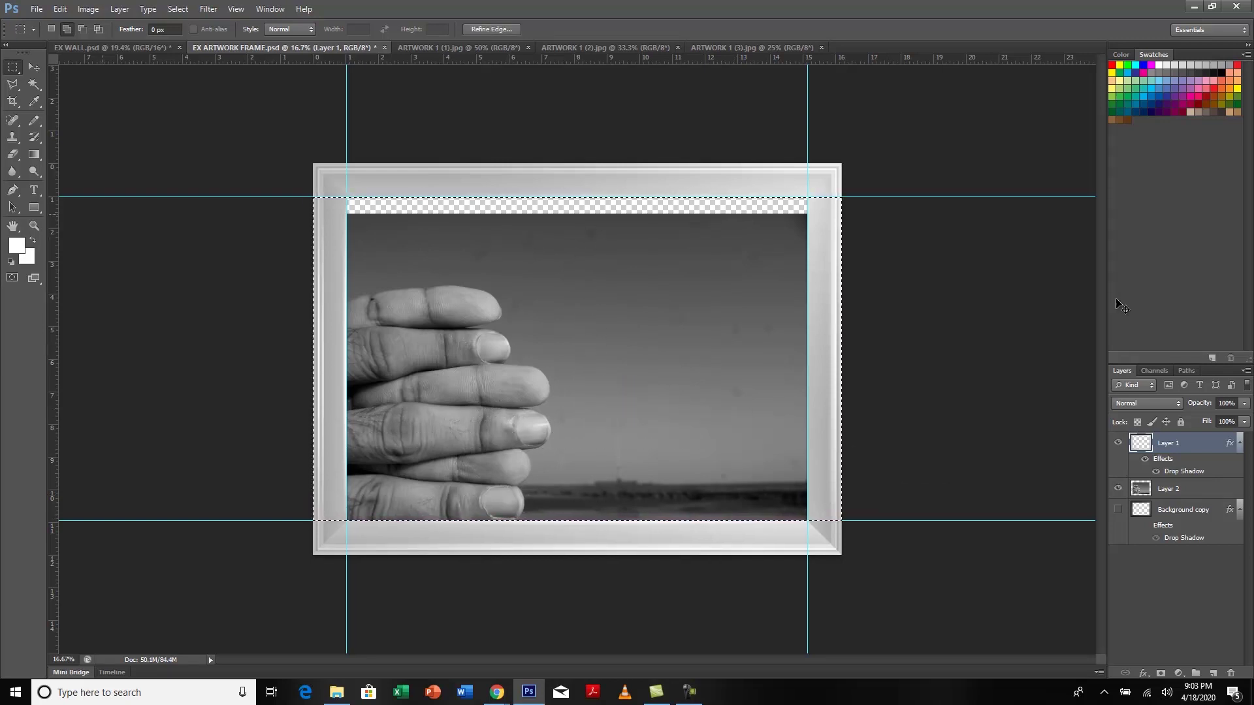
{"action": "key", "text": "ctrl+t"}
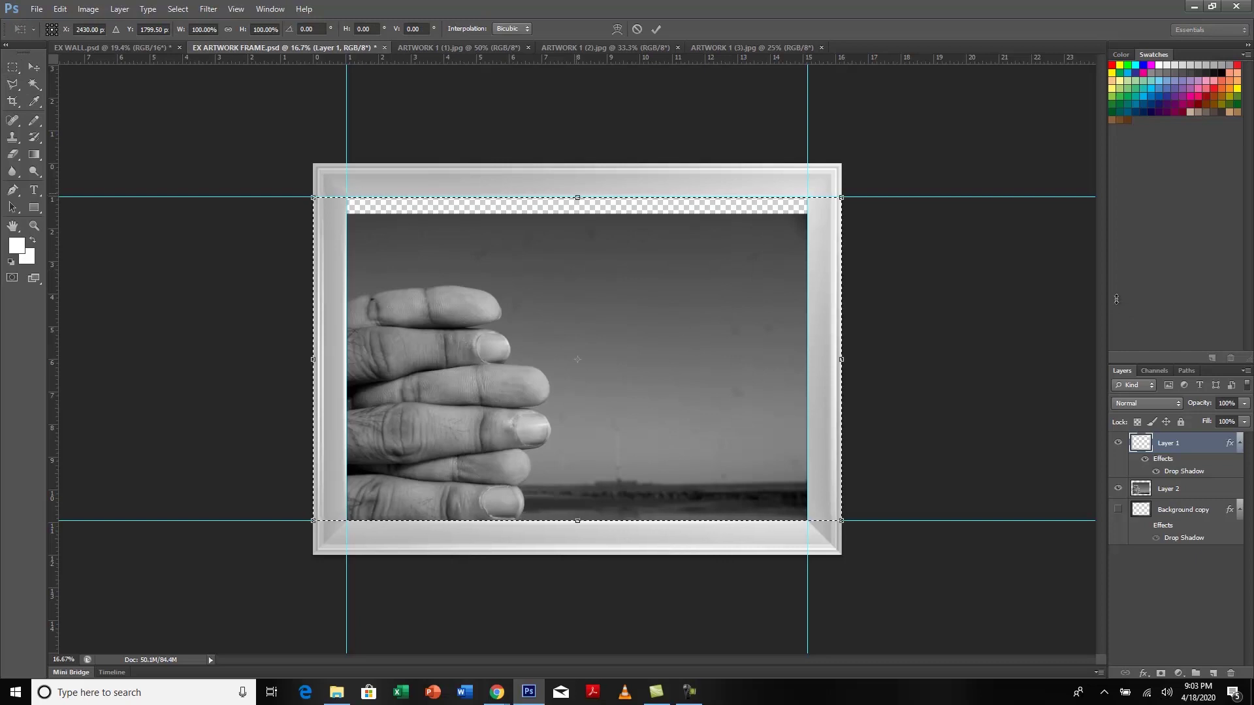
{"action": "left_click_drag", "start_coordinate": [577, 198], "coordinate": [577, 215]}
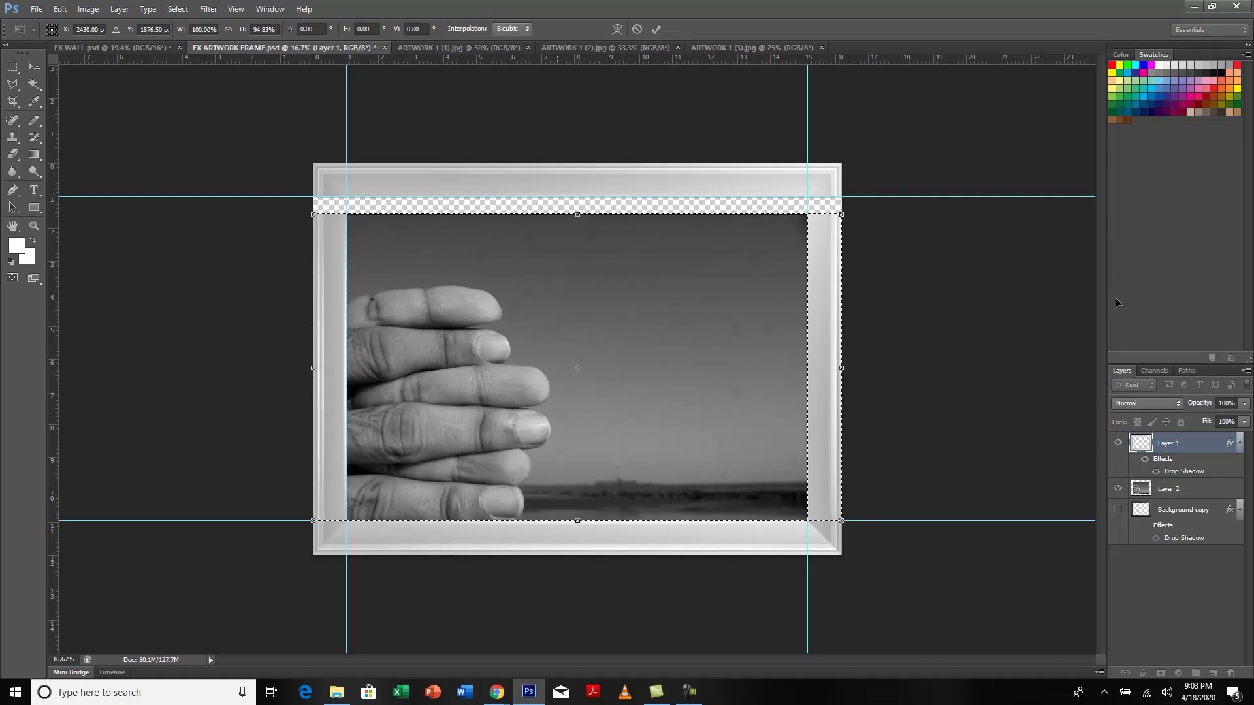
{"action": "key", "text": "Return"}
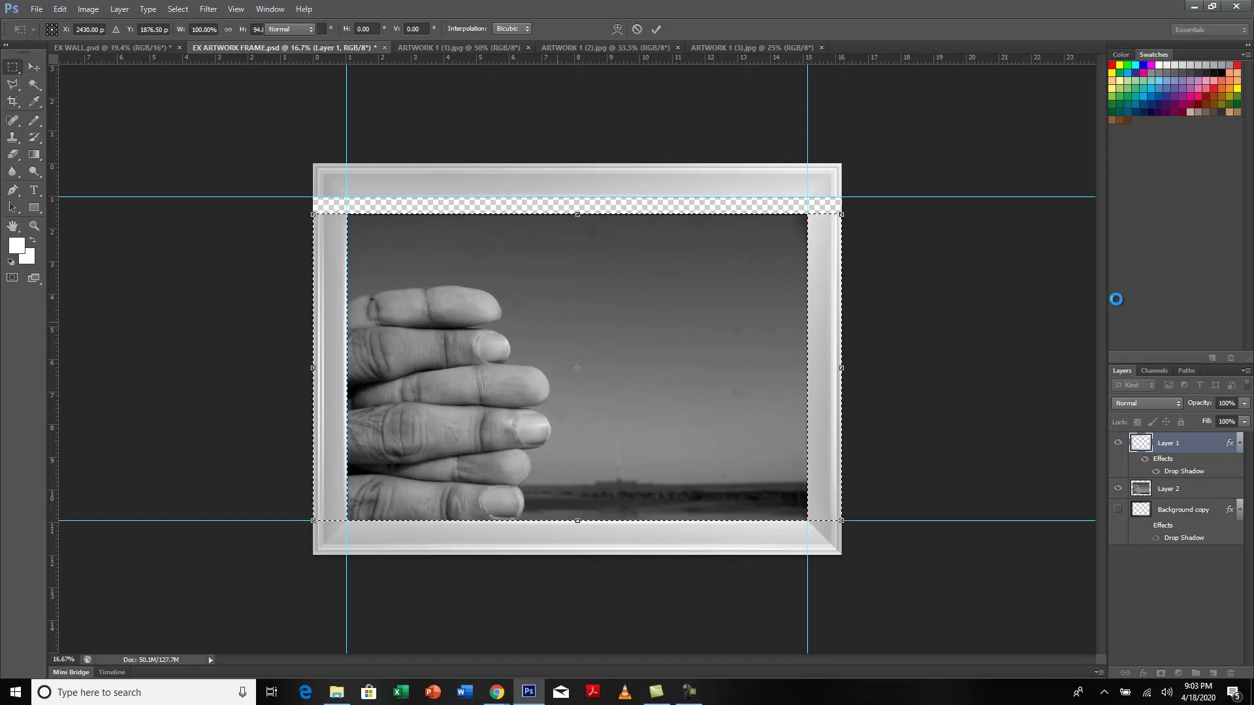
{"action": "key", "text": "ctrl+d"}
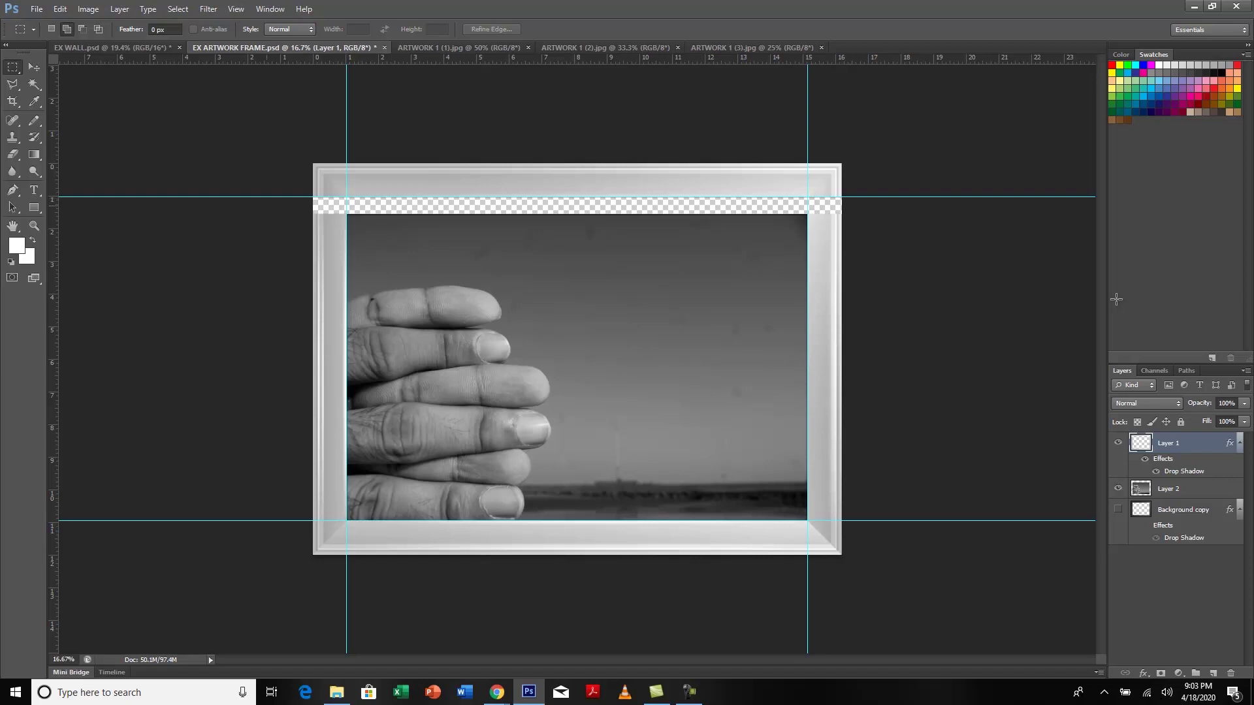
- Select the frame's top bar on Layer 1 and move it down toward the artwork's upper edge
{"action": "left_click_drag", "start_coordinate": [314, 164], "coordinate": [843, 196]}
{"action": "key", "text": "v"}
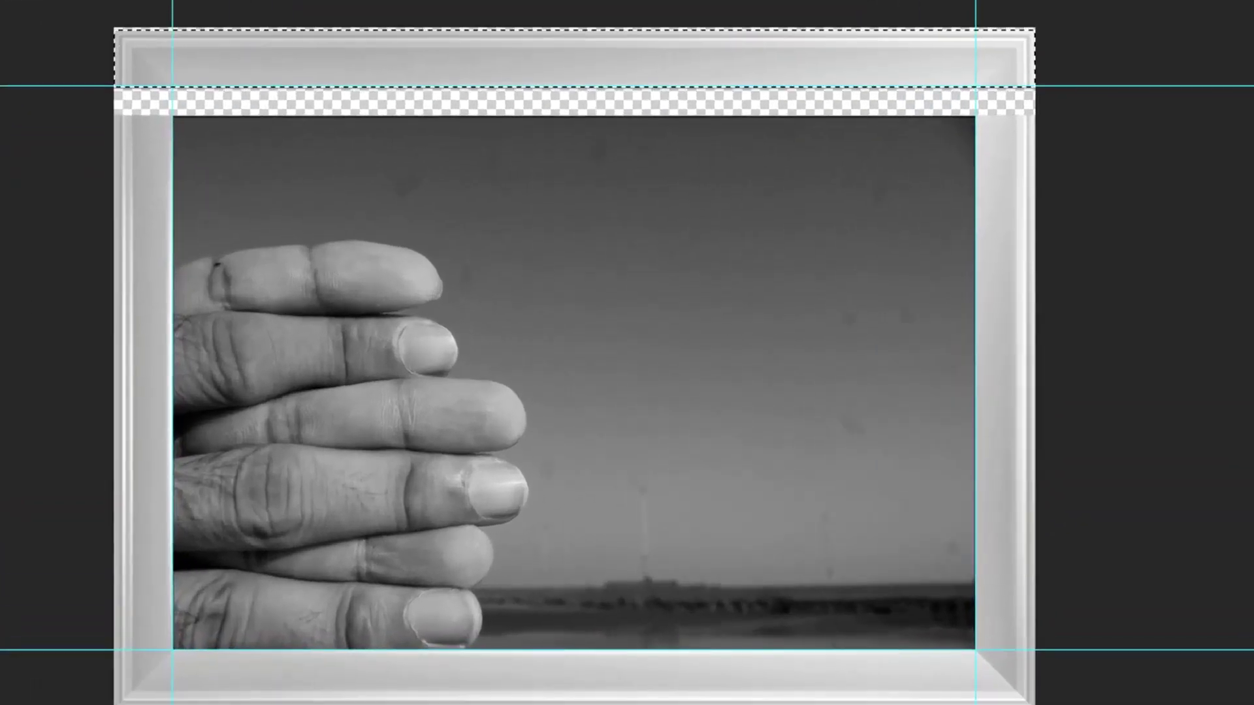
{"action": "key", "text": "Down"}
{"action": "key", "text": "Down"}
{"action": "key", "text": "Down"}
{"action": "key", "text": "Down"}
{"action": "key", "text": "Down"}
{"action": "key", "text": "Down"}
{"action": "key", "text": "Down"}
{"action": "key", "text": "Down"}
{"action": "key", "text": "Down"}
{"action": "key", "text": "Down"}
{"action": "key", "text": "Down"}
{"action": "key", "text": "Down"}
{"action": "key", "text": "Down"}
{"action": "key", "text": "Down"}
{"action": "key", "text": "Down"}
{"action": "key", "text": "Down"}
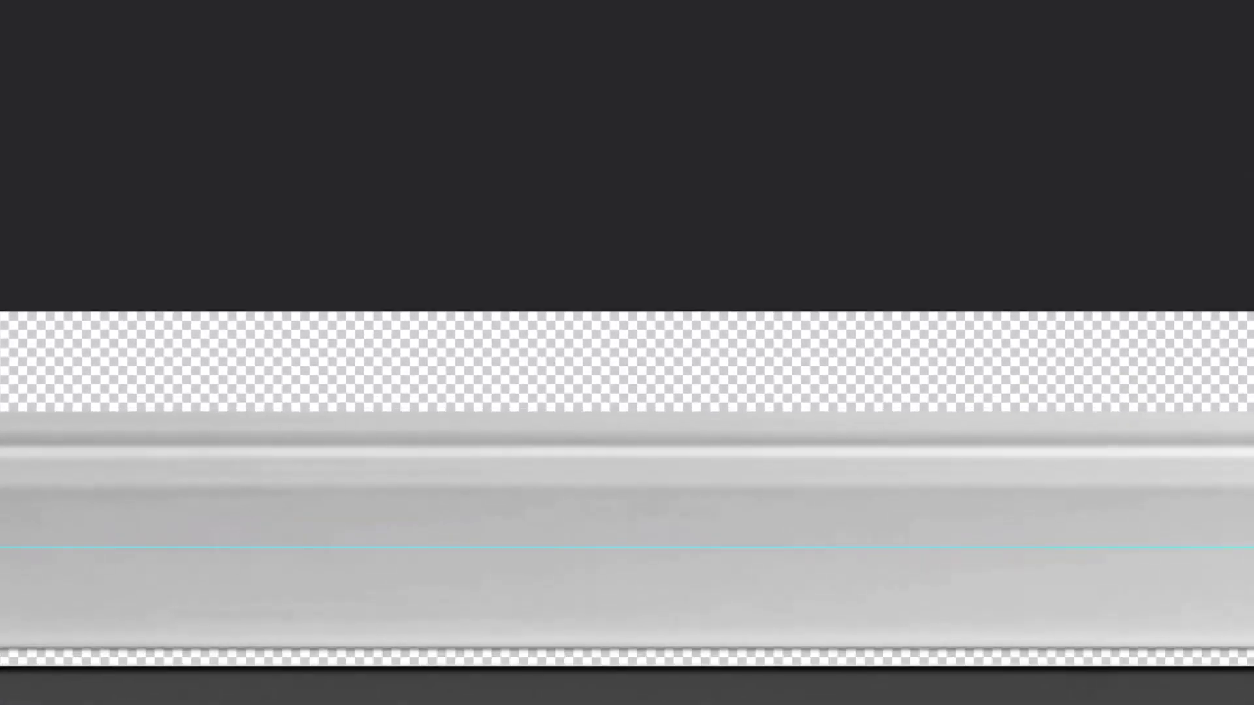
{"action": "key", "text": "shift+Down"}
{"action": "key", "text": "shift+Down"}
{"action": "key", "text": "shift+Down"}
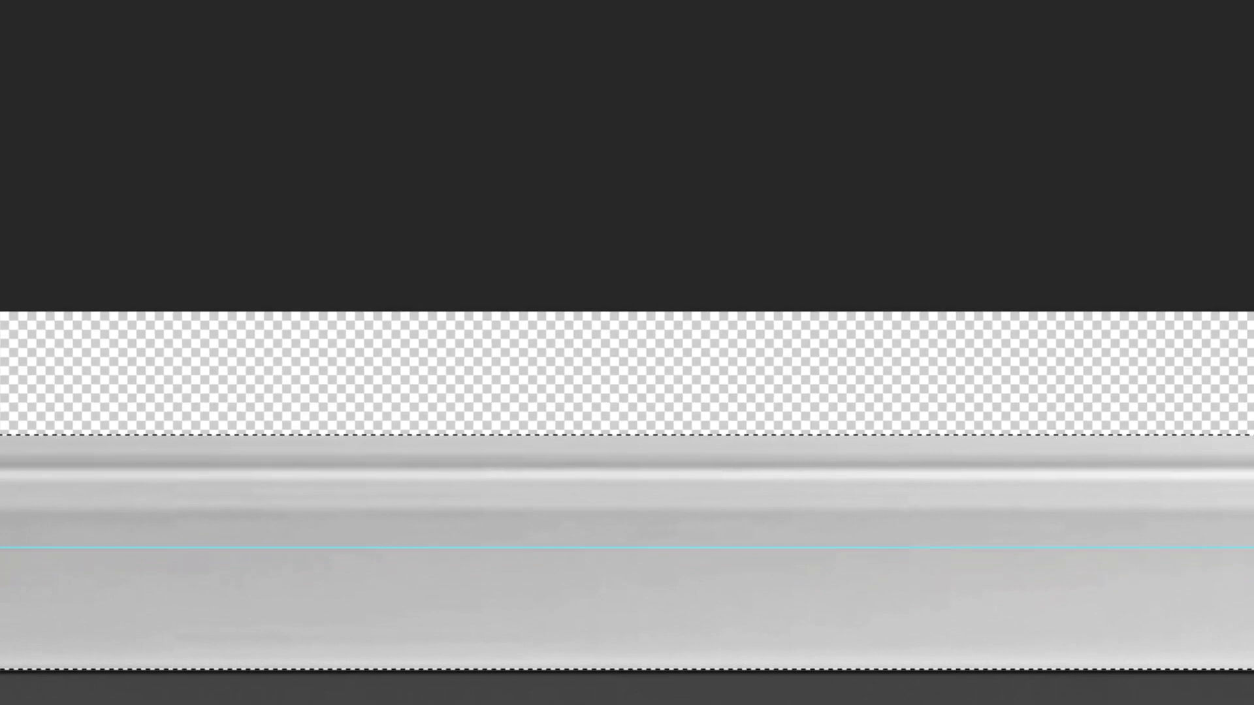
{"action": "key", "text": "shift+Up"}
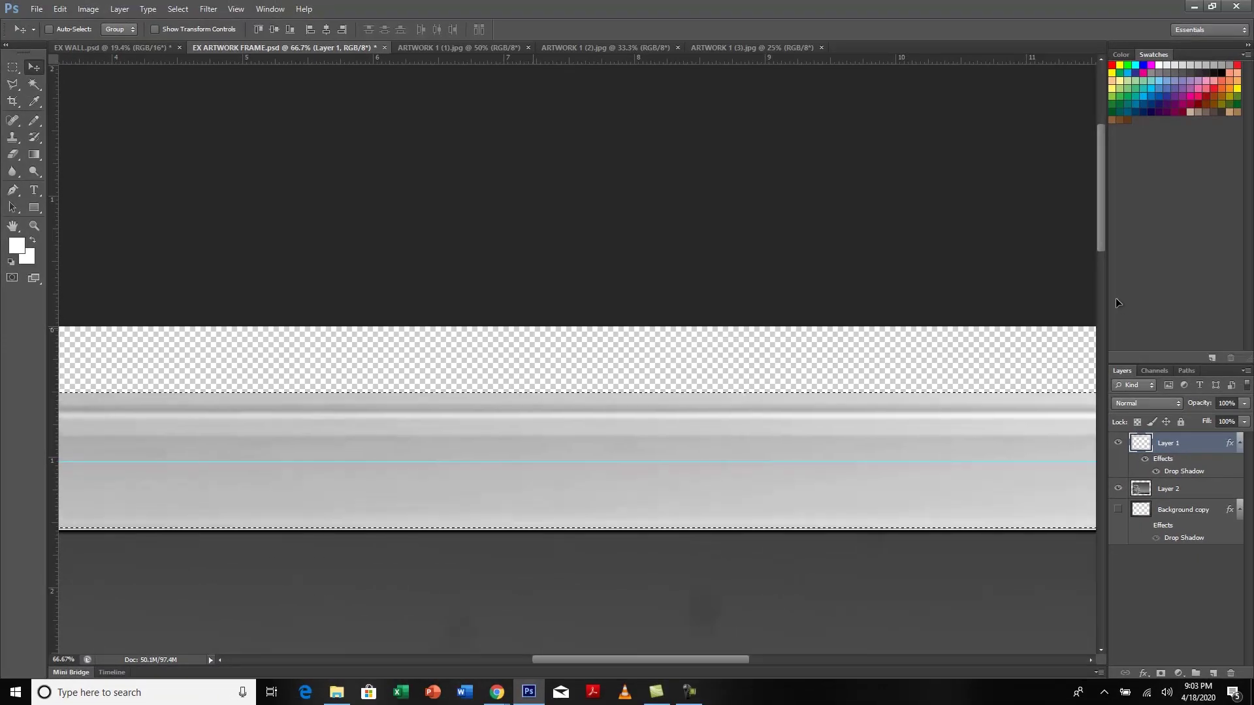
- Fine-tune the frame's top bar downward until it closes the remaining gap to the rest of the frame, and deselect it
{"action": "key", "text": "ctrl+plus"}
{"action": "key", "text": "ctrl+plus"}
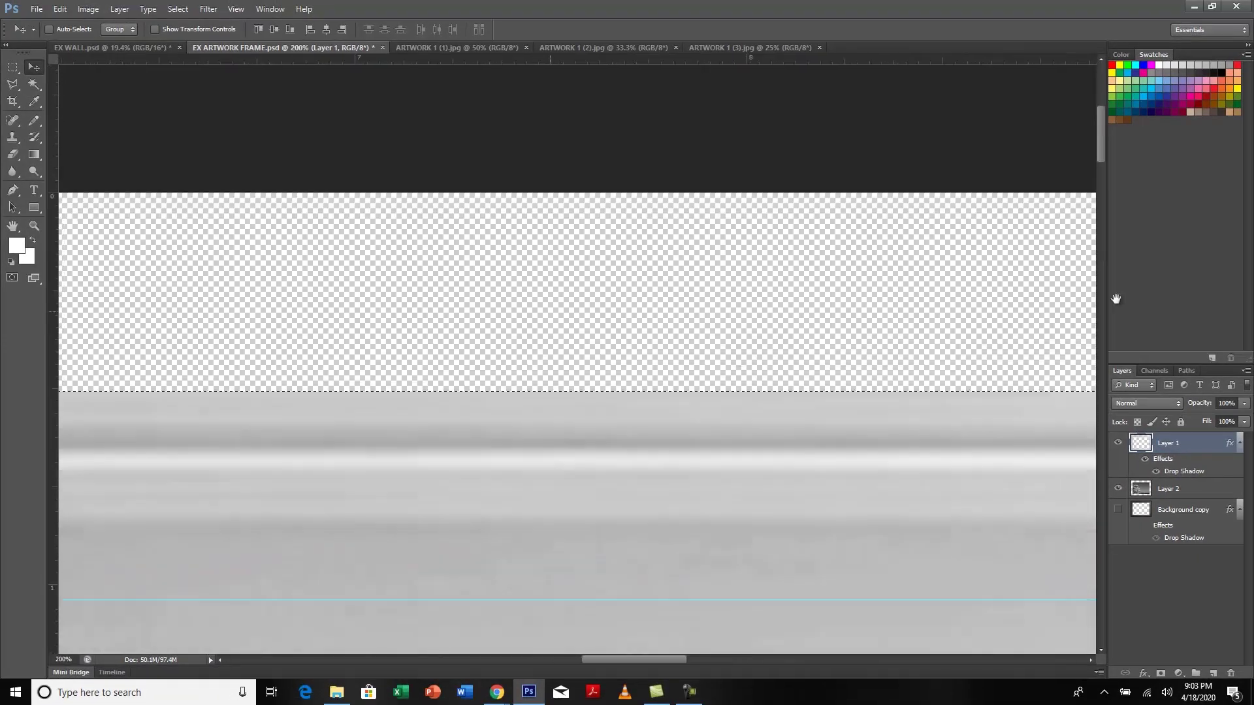
{"action": "scroll", "coordinate": [1116, 298], "scroll_direction": "down", "scroll_amount": 5}
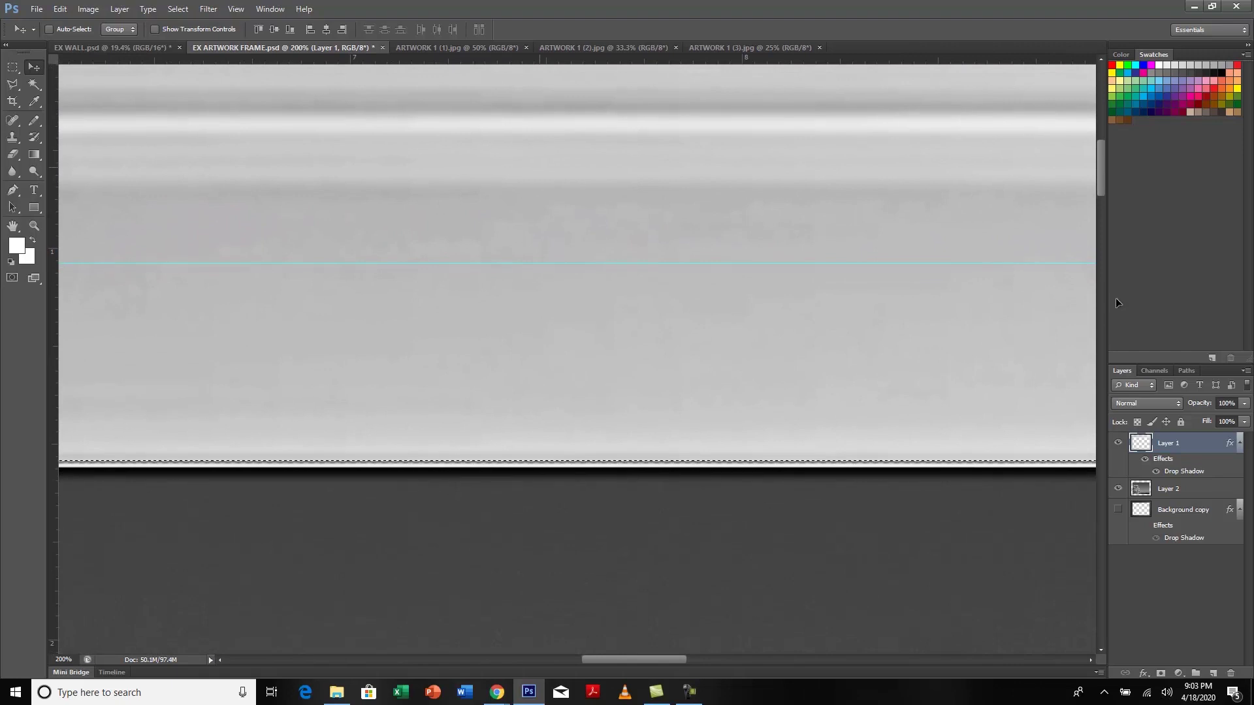
{"action": "key", "text": "Down"}
{"action": "key", "text": "Down"}
{"action": "key", "text": "Down"}
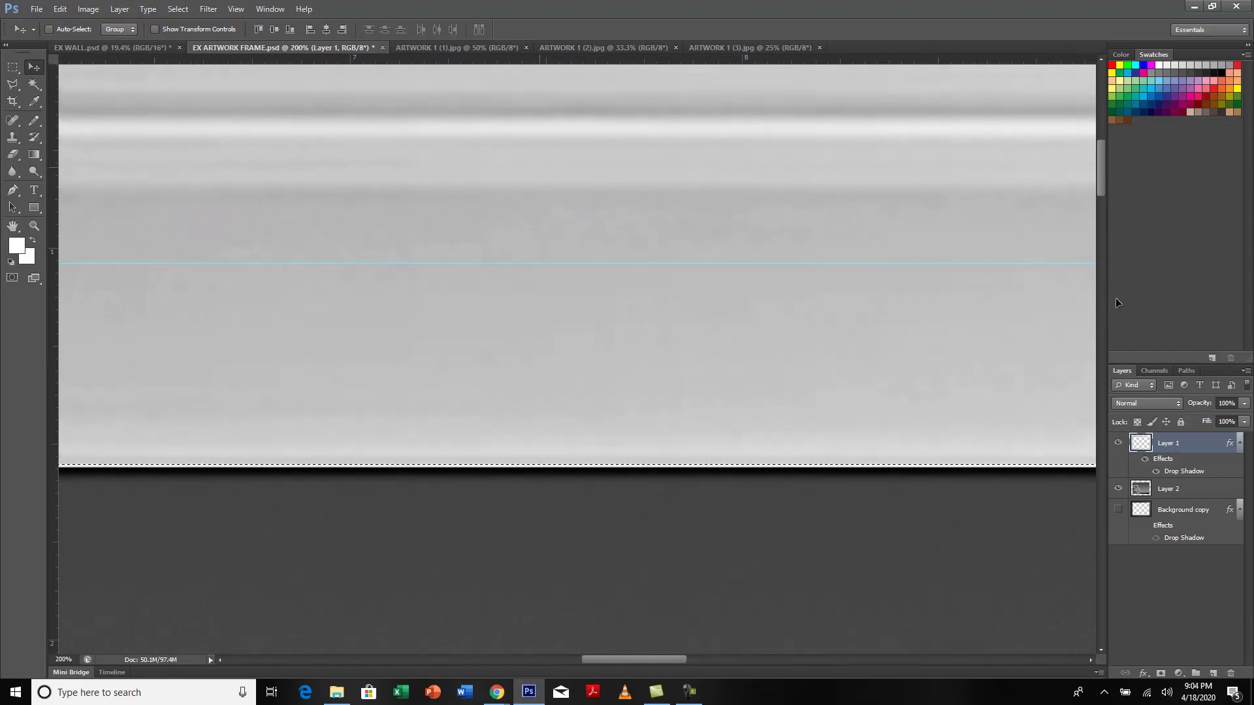
{"action": "key", "text": "ctrl+0"}
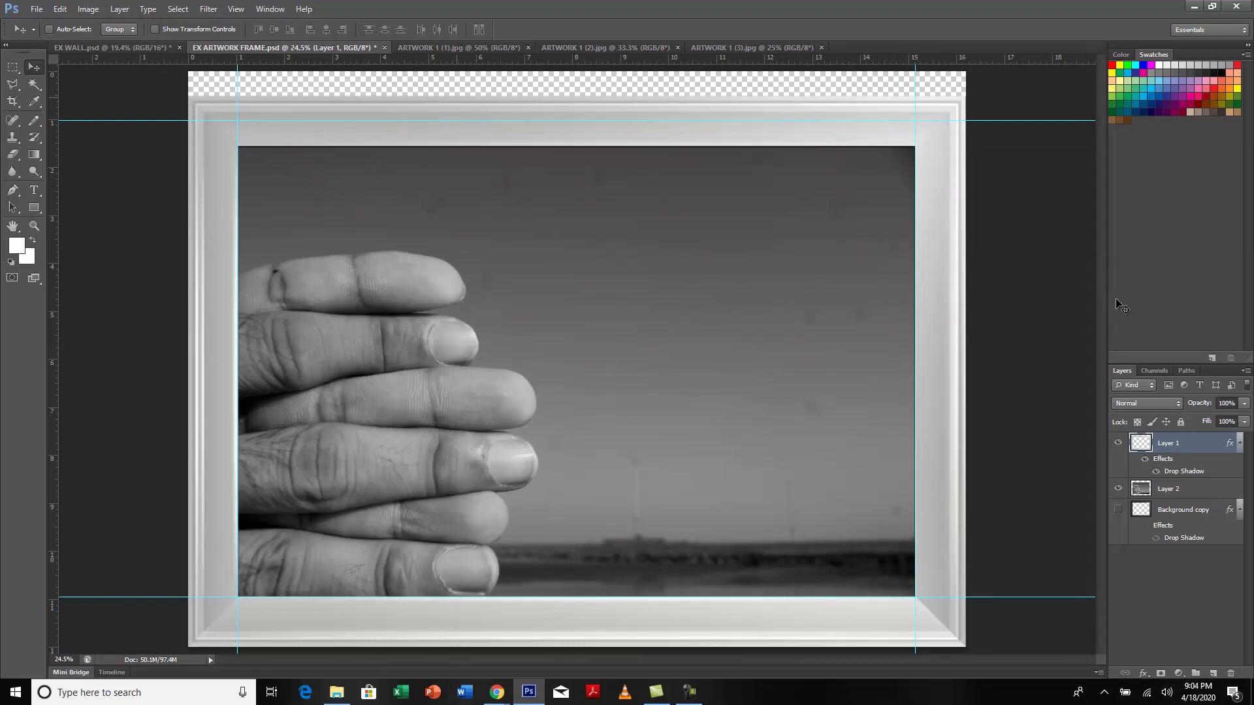
- Move the upper horizontal guide to the outer top edge of the shortened frame
{"action": "left_click_drag", "start_coordinate": [525, 121], "coordinate": [524, 98]}
{"action": "key", "text": "z"}
{"action": "left_click_drag", "start_coordinate": [484, 89], "coordinate": [597, 247]}
{"action": "left_click_drag", "start_coordinate": [592, 200], "coordinate": [603, 174]}
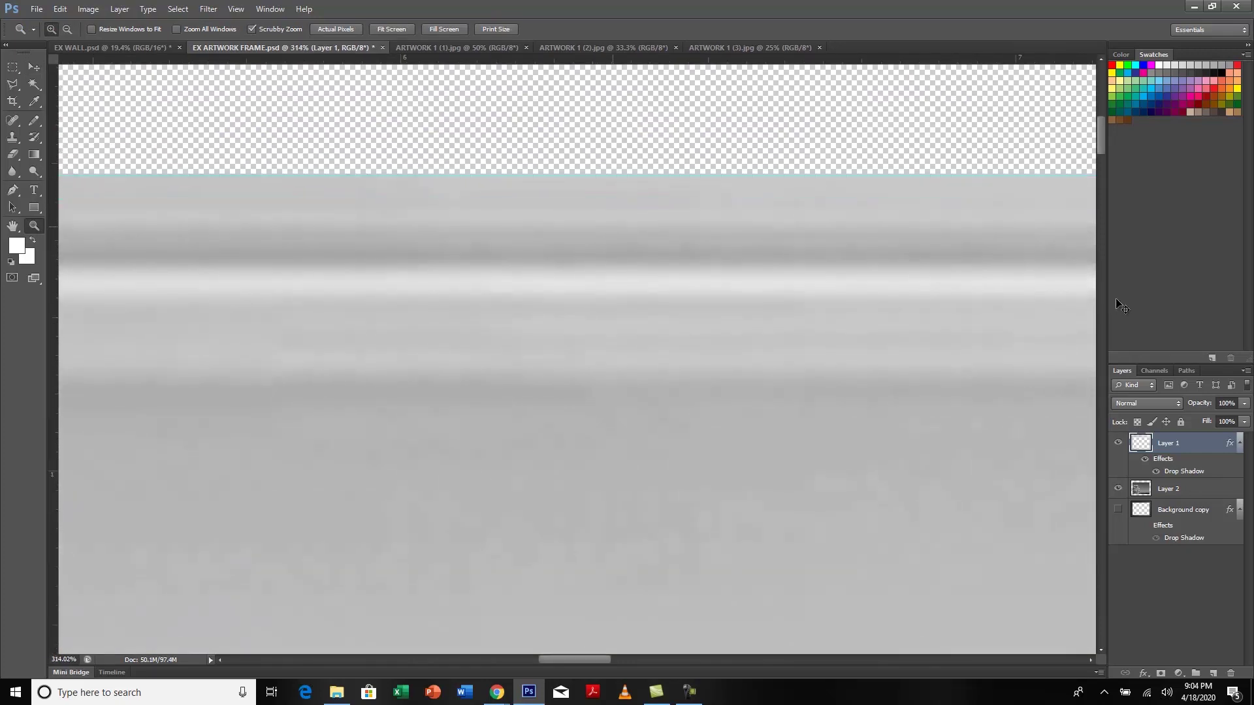
- Crop the empty strip above the frame so the canvas ends at the upper horizontal guide
{"action": "key", "text": "ctrl+0"}
{"action": "key", "text": "c"}
{"action": "left_click_drag", "start_coordinate": [577, 73], "coordinate": [578, 85]}
{"action": "key", "text": "Return"}
{"action": "key", "text": "v"}
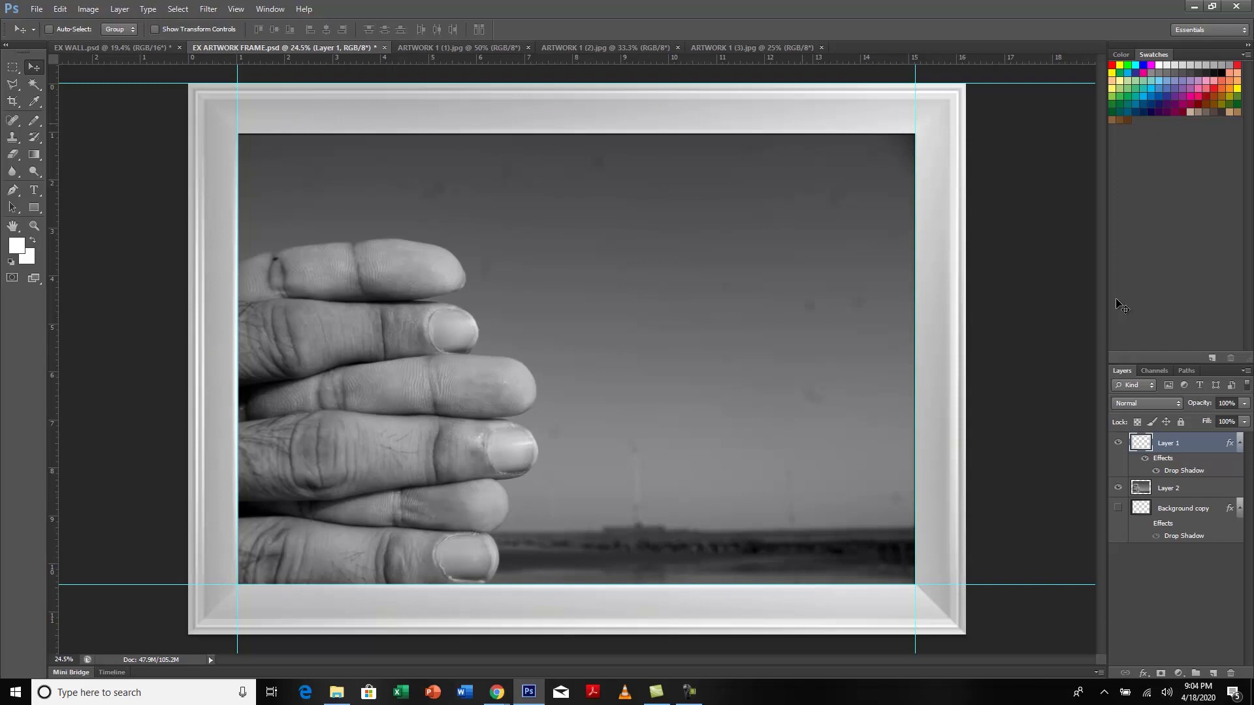
- Close the ARTWORK 1 (3).jpg document
{"action": "key", "text": "ctrl+shift+Tab"}
{"action": "key", "text": "ctrl+shift+Tab"}
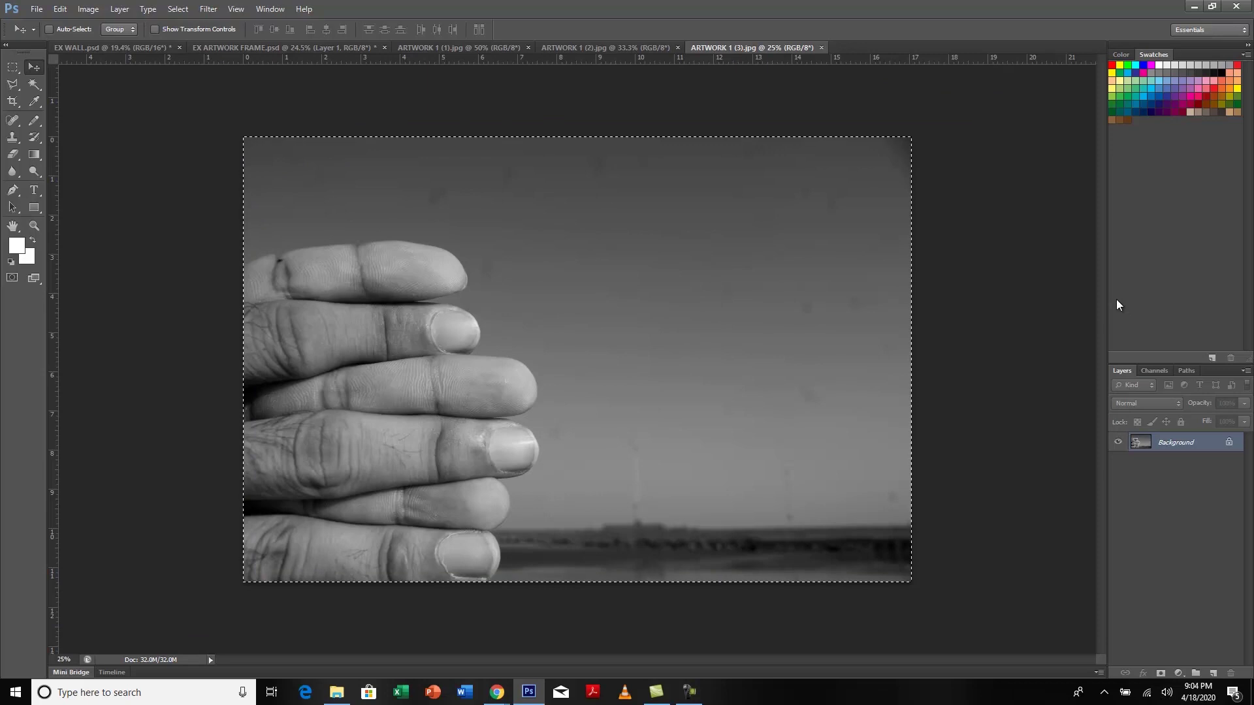
{"action": "key", "text": "ctrl+w"}
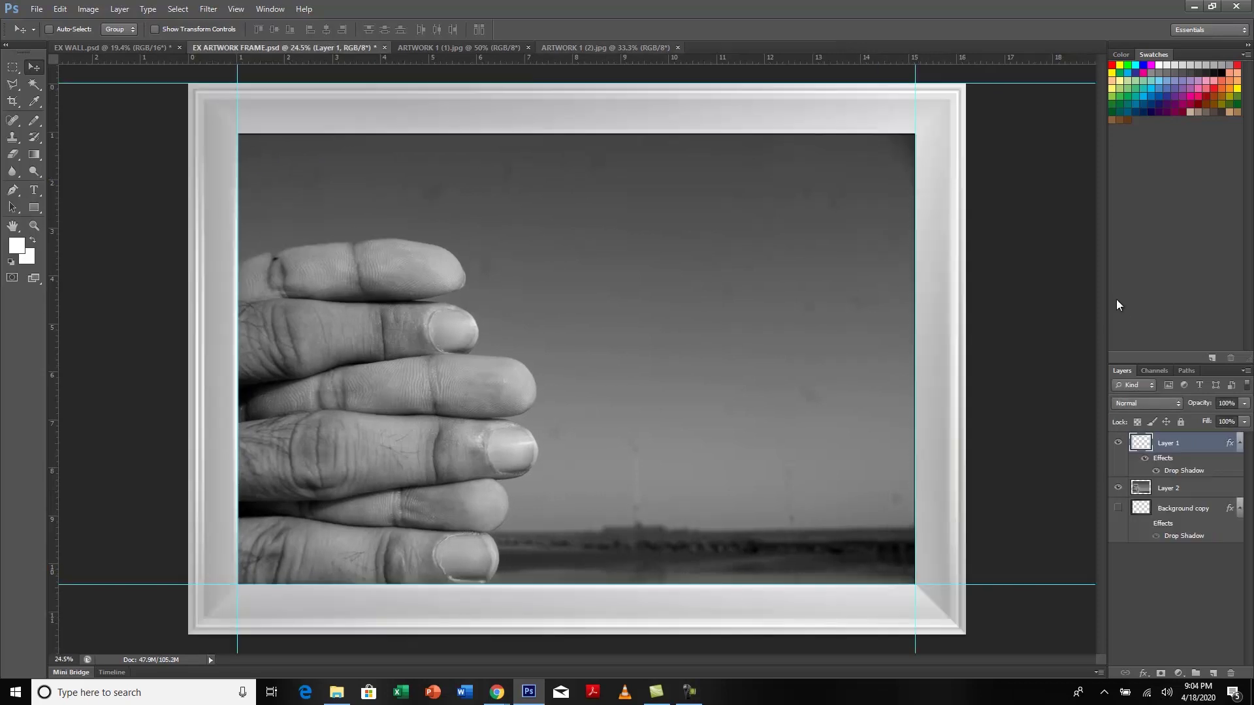
- Copy the whole ARTWORK 1 (2).jpg image into EX ARTWORK FRAME.psd directly beneath the frame layer, and hide Layer 2
{"action": "key", "text": "ctrl+Tab"}
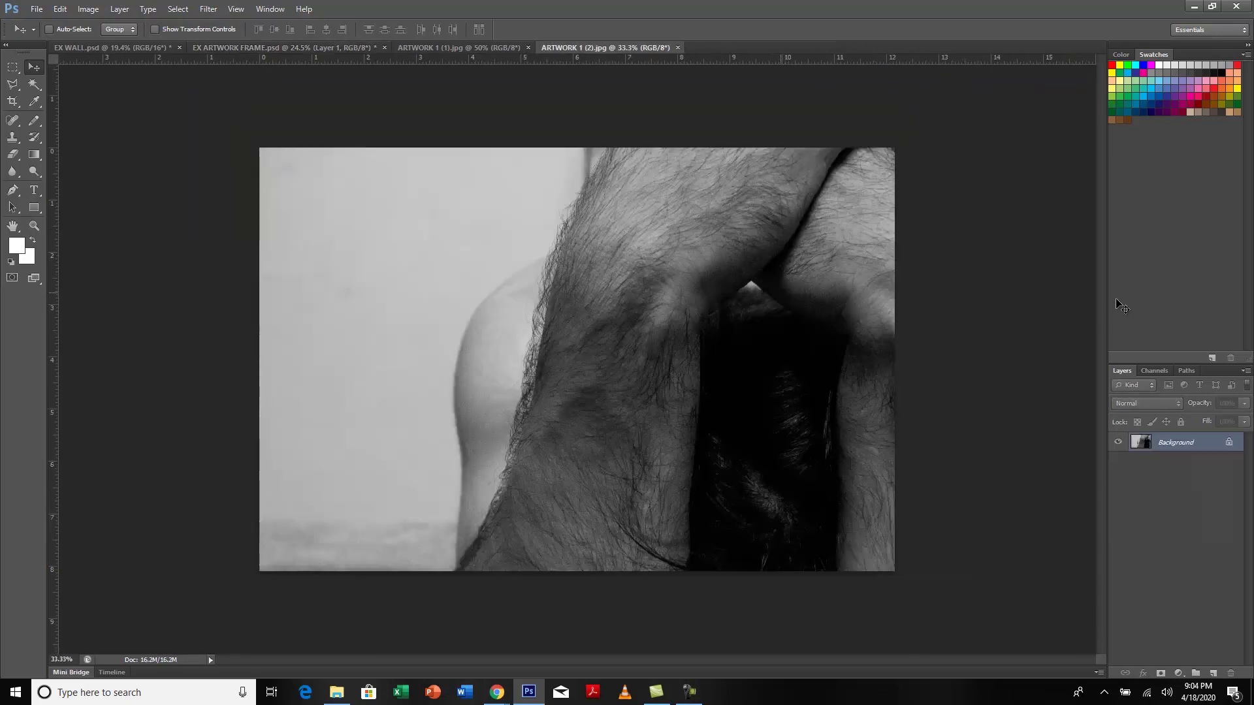
{"action": "key", "text": "ctrl+a"}
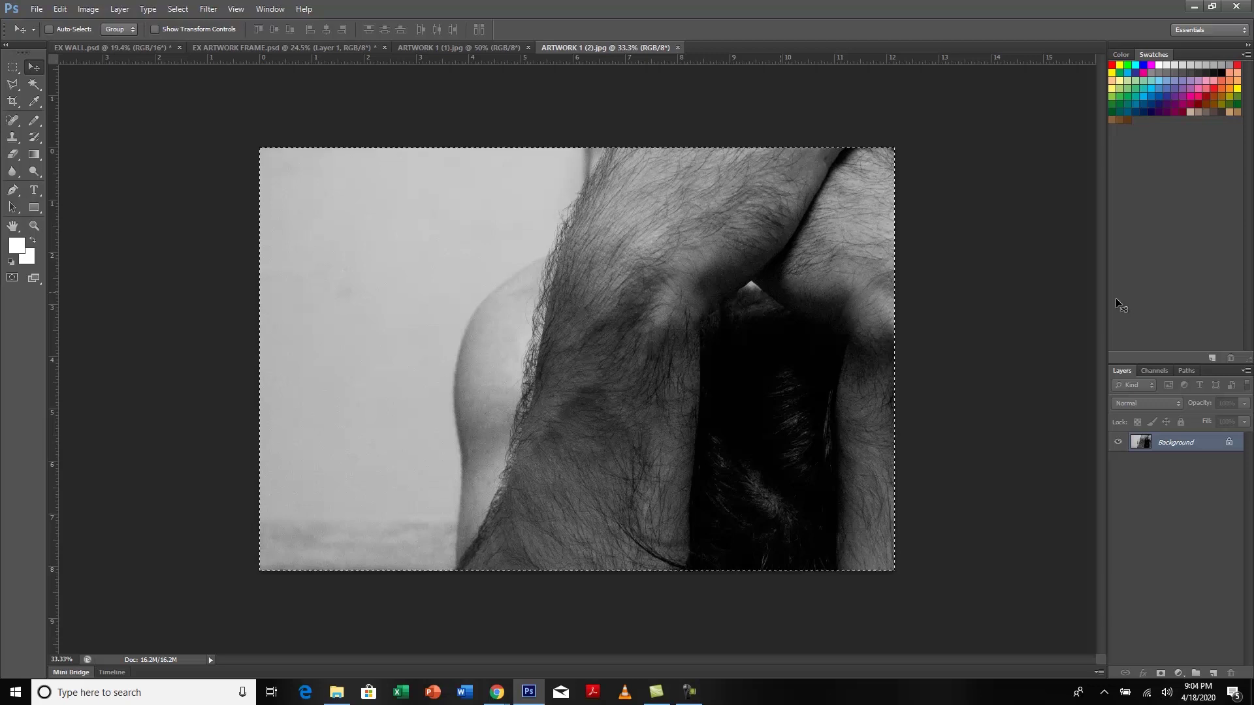
{"action": "key", "text": "ctrl+Tab"}
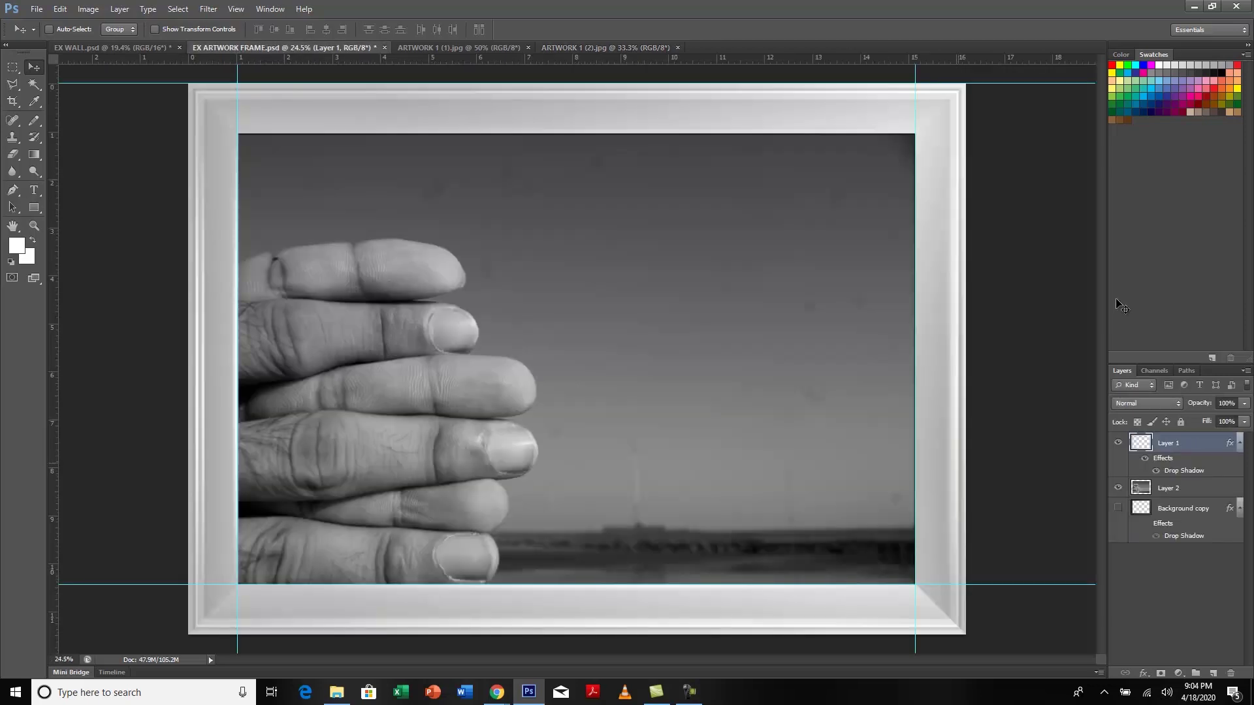
{"action": "key", "text": "alt+bracketleft"}
{"action": "key", "text": "ctrl+v"}
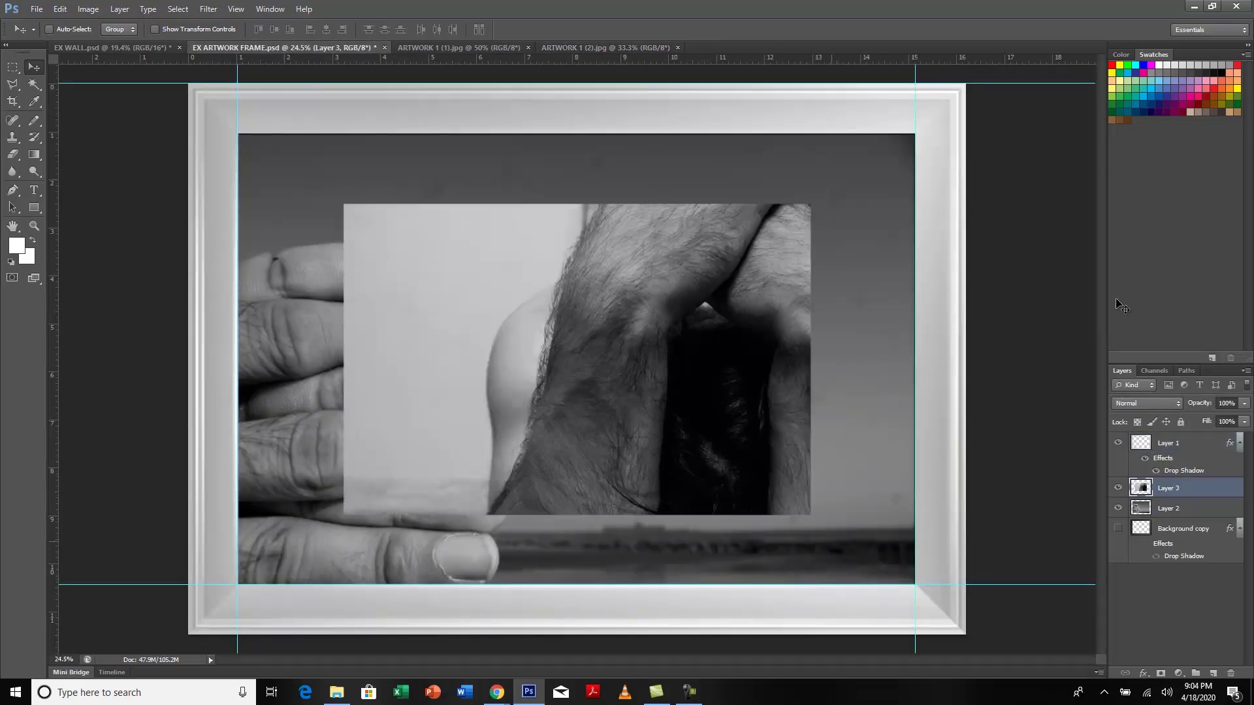
{"action": "left_click", "coordinate": [1118, 509]}
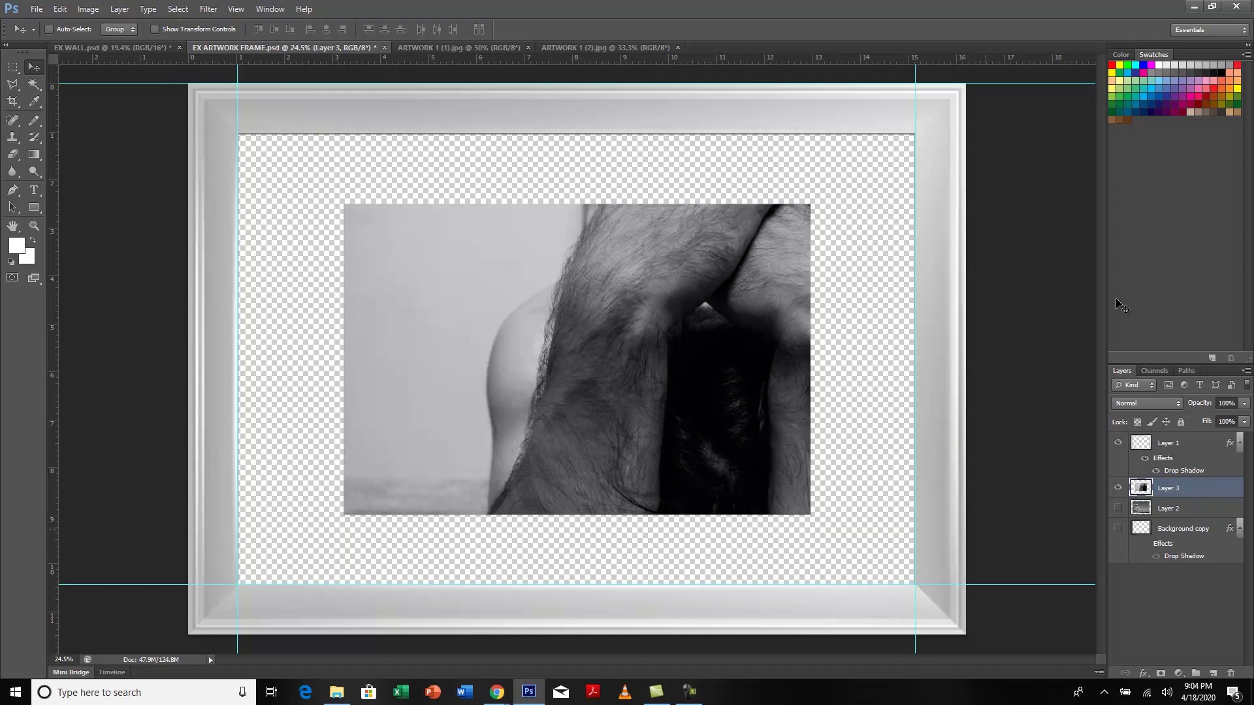
- Scale the artwork on Layer 3 to fill the frame opening between the guides, and close ARTWORK 1 (2).jpg
{"action": "key", "text": "ctrl+t"}
{"action": "left_click_drag", "start_coordinate": [700, 431], "coordinate": [850, 472]}
{"action": "left_click_drag", "start_coordinate": [449, 274], "coordinate": [235, 131]}
{"action": "key", "text": "Return"}
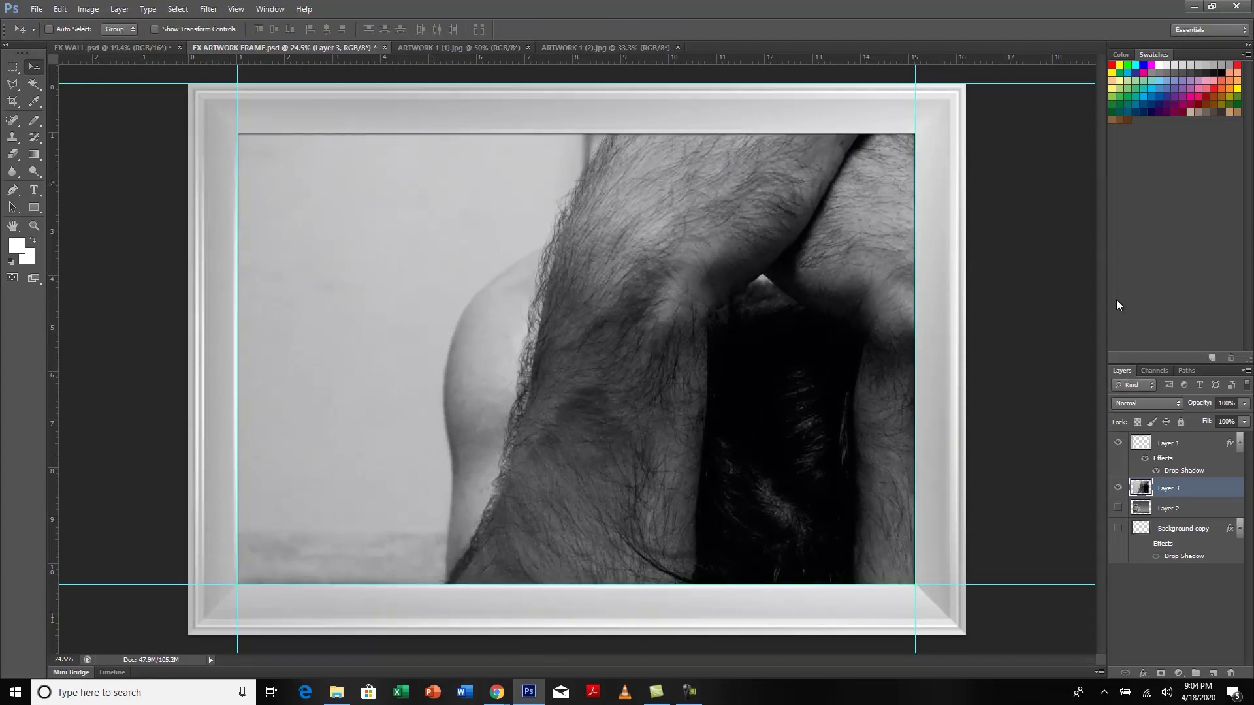
{"action": "left_click", "coordinate": [607, 48]}
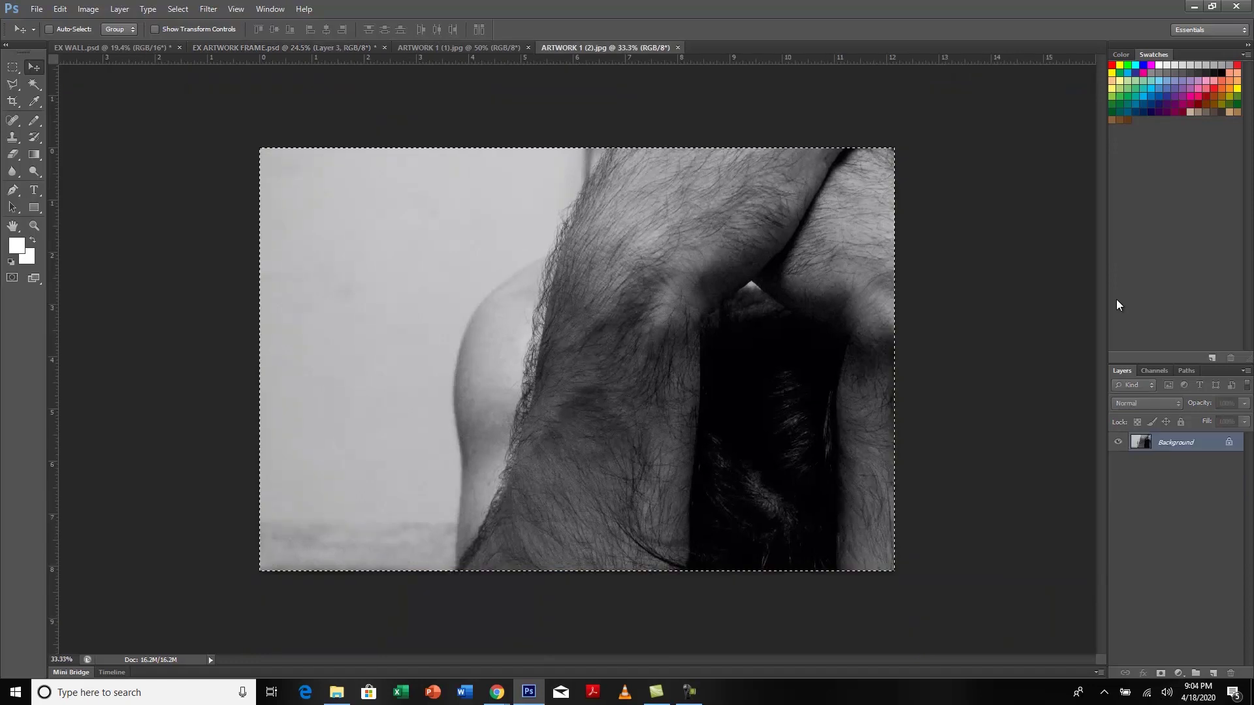
{"action": "left_click", "coordinate": [677, 48]}
- Copy the whole ARTWORK 1 (1).jpg image into EX ARTWORK FRAME.psd above Layer 3, and hide Layer 3
{"action": "key", "text": "ctrl+Tab"}
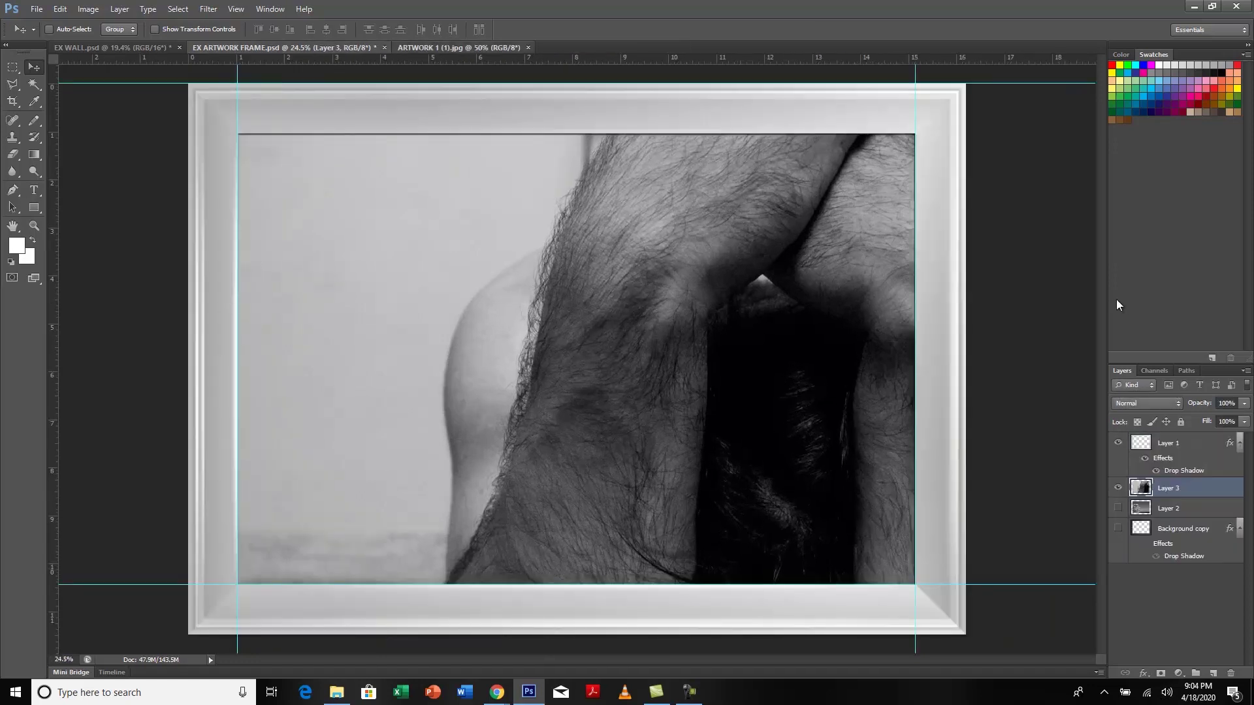
{"action": "key", "text": "ctrl+a"}
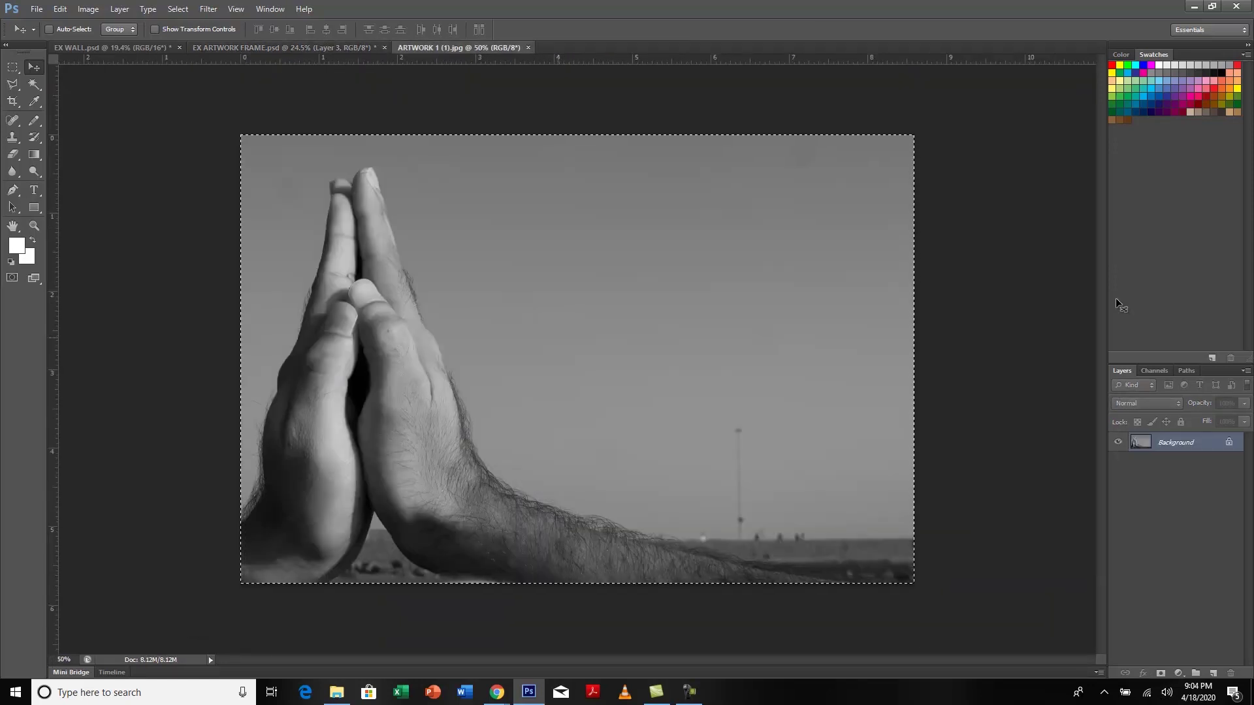
{"action": "key", "text": "ctrl+Tab"}
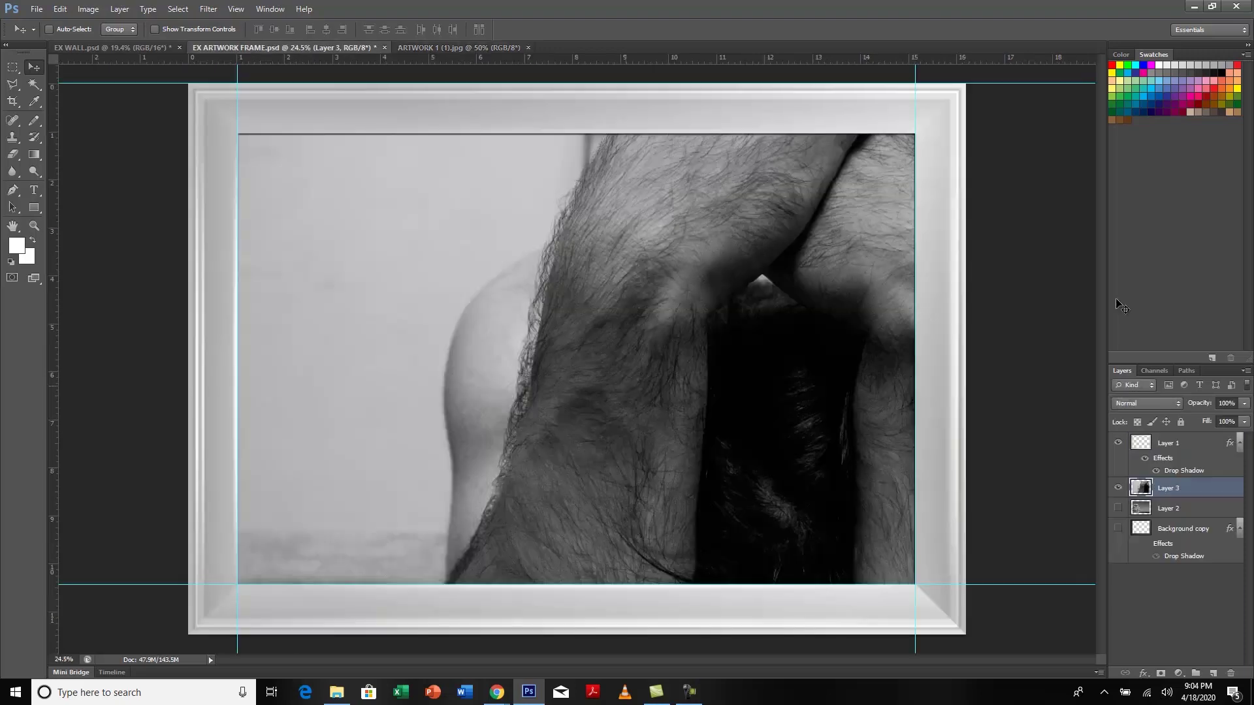
{"action": "key", "text": "ctrl+v"}
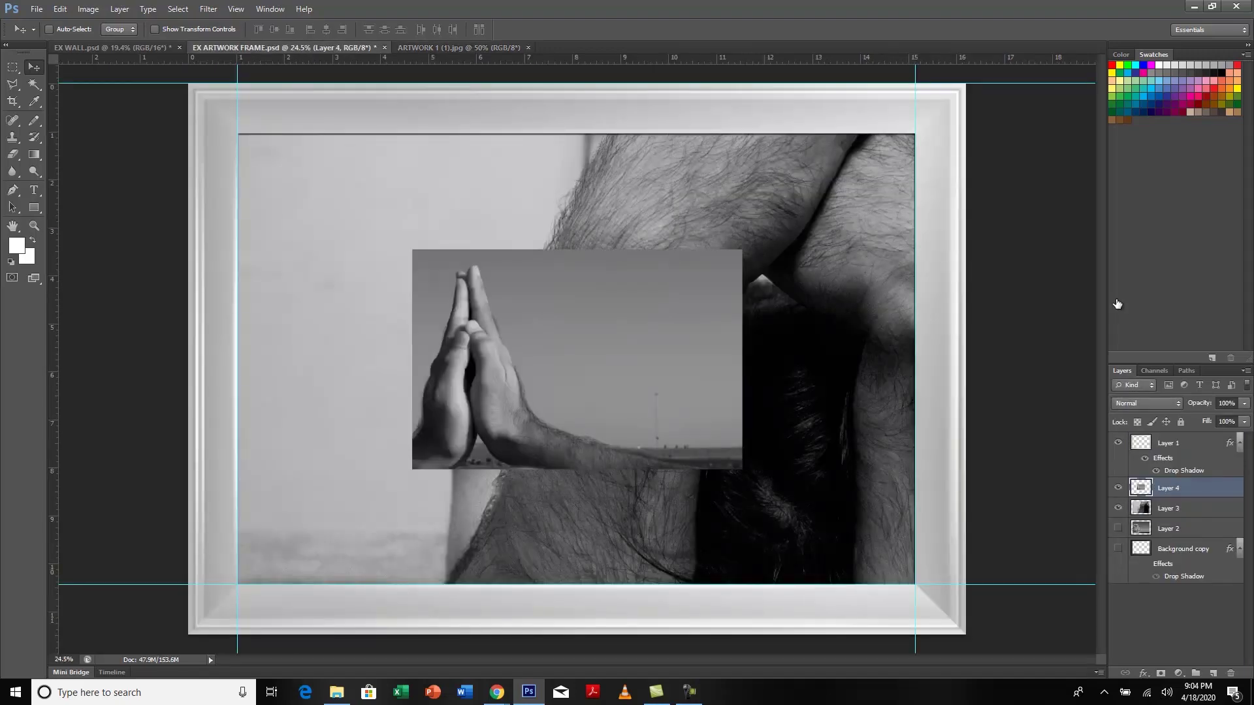
{"action": "left_click", "coordinate": [1118, 508]}
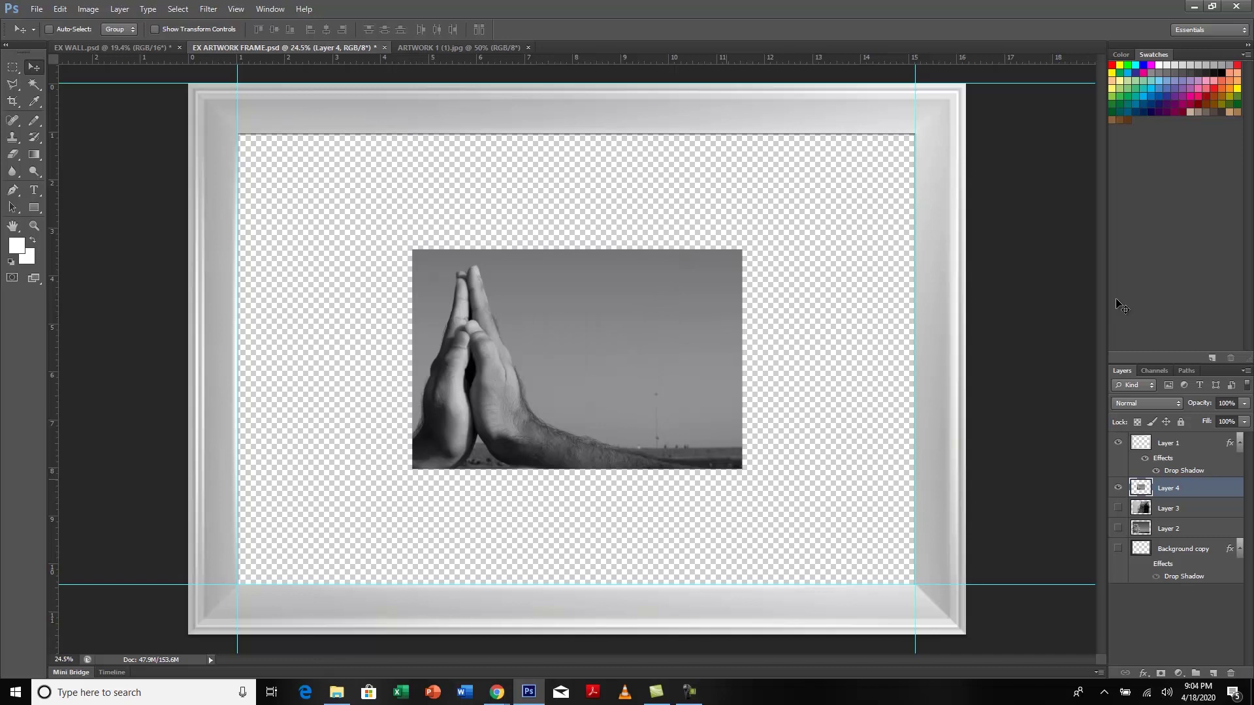
- Scale the praying-hands artwork on Layer 4 to about 205.4% so it fills the frame opening between the guides
{"action": "key", "text": "ctrl+t"}
{"action": "left_click_drag", "start_coordinate": [688, 371], "coordinate": [862, 487]}
{"action": "left_click_drag", "start_coordinate": [586, 365], "coordinate": [238, 133]}
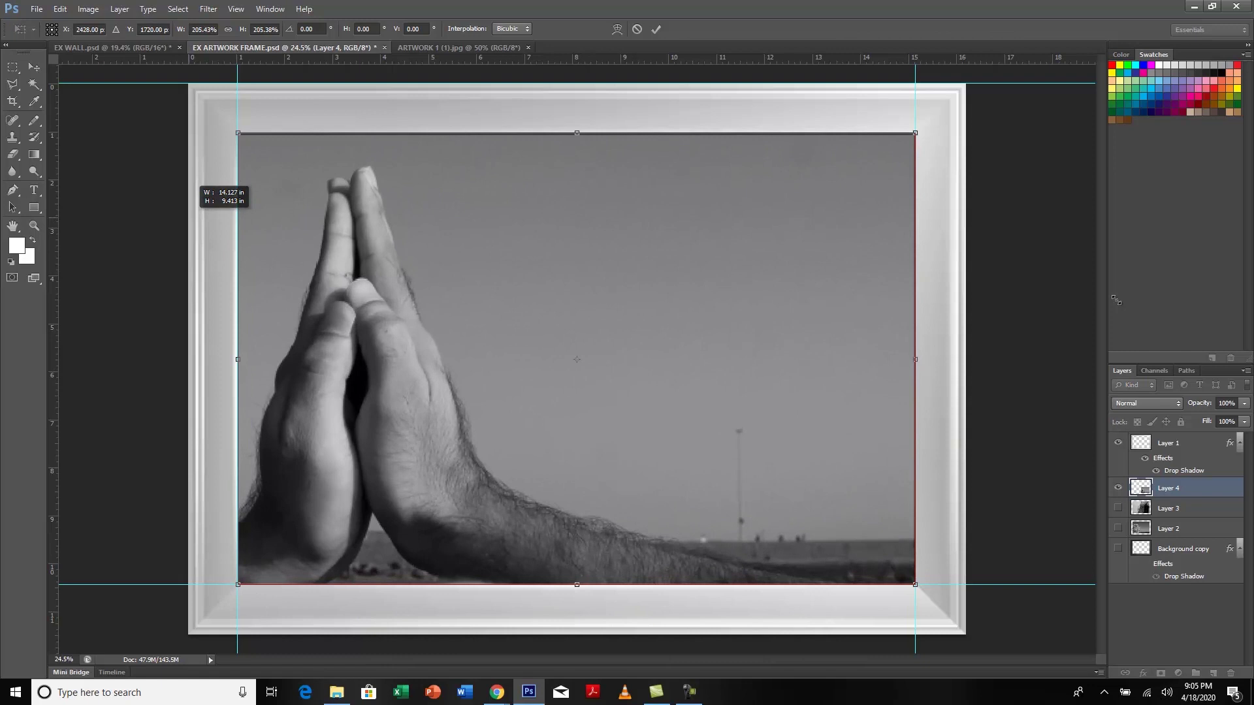
{"action": "key", "text": "Return"}
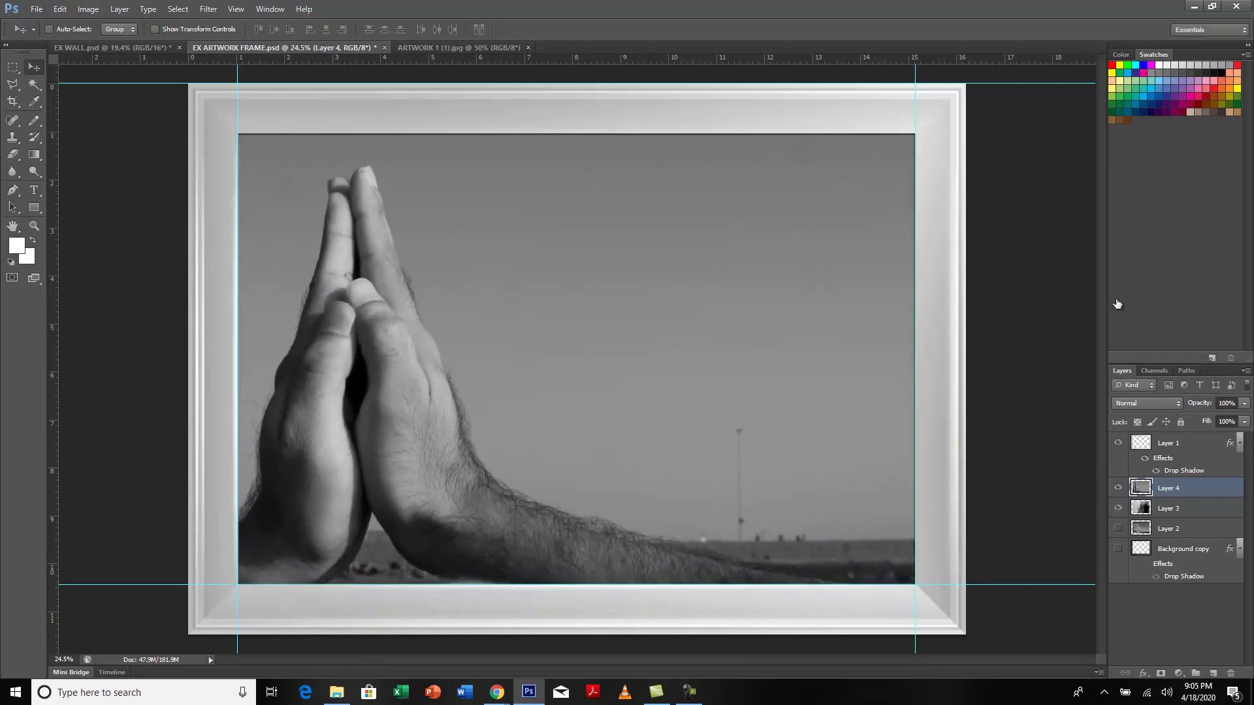
- Toggle the artwork layers' visibility to check each one, leave Layers 2, 3 and 4 visible, and close ARTWORK 1 (1).jpg
{"action": "left_click", "coordinate": [1118, 508]}
{"action": "left_click", "coordinate": [1118, 528]}
{"action": "left_click", "coordinate": [1118, 508]}
{"action": "left_click", "coordinate": [1118, 487]}
{"action": "left_click", "coordinate": [1117, 528]}
{"action": "key", "text": "ctrl+Tab"}
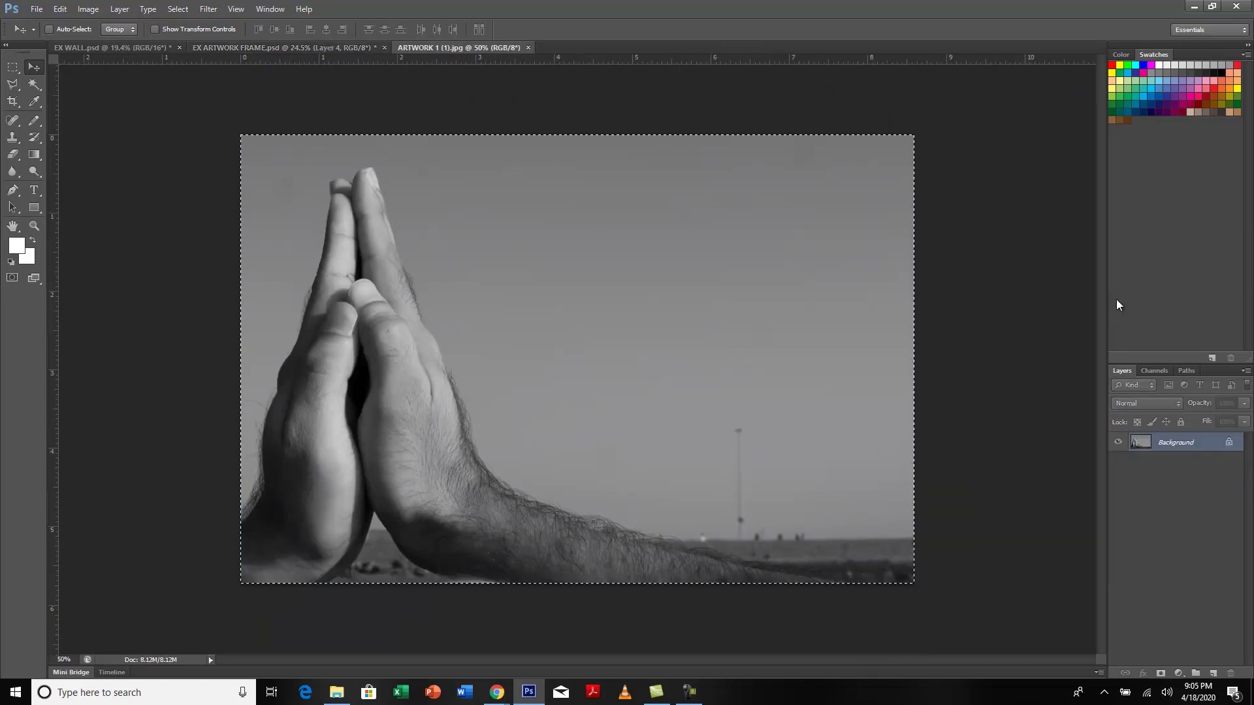
{"action": "key", "text": "ctrl+a"}
{"action": "key", "text": "ctrl+w"}
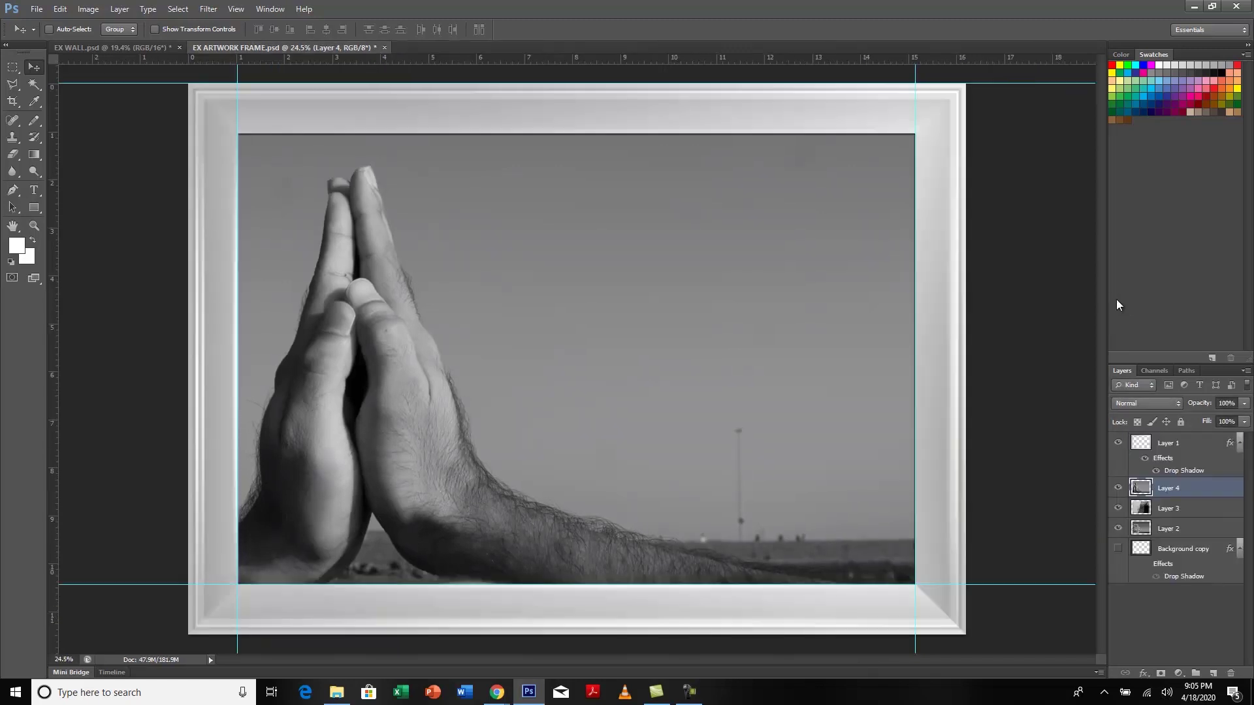
- Open the Image Size settings for the framed artwork and switch the document size units to centimeters
{"action": "key", "text": "ctrl+alt+i"}
{"action": "key", "text": "Down"}
{"action": "key", "text": "Down"}
{"action": "key", "text": "Down"}
{"action": "key", "text": "Down"}
{"action": "key", "text": "Down"}
{"action": "key", "text": "Down"}
{"action": "key", "text": "Down"}
{"action": "key", "text": "Down"}
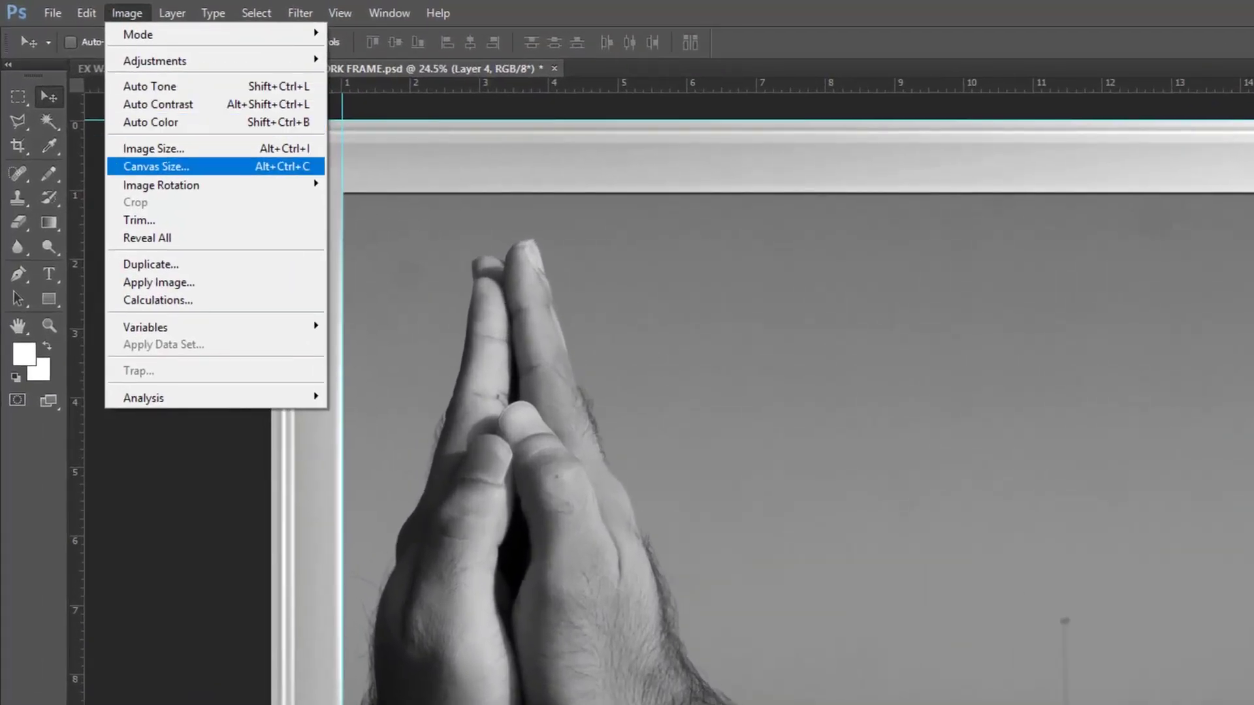
{"action": "key", "text": "Up"}
{"action": "key", "text": "Return"}
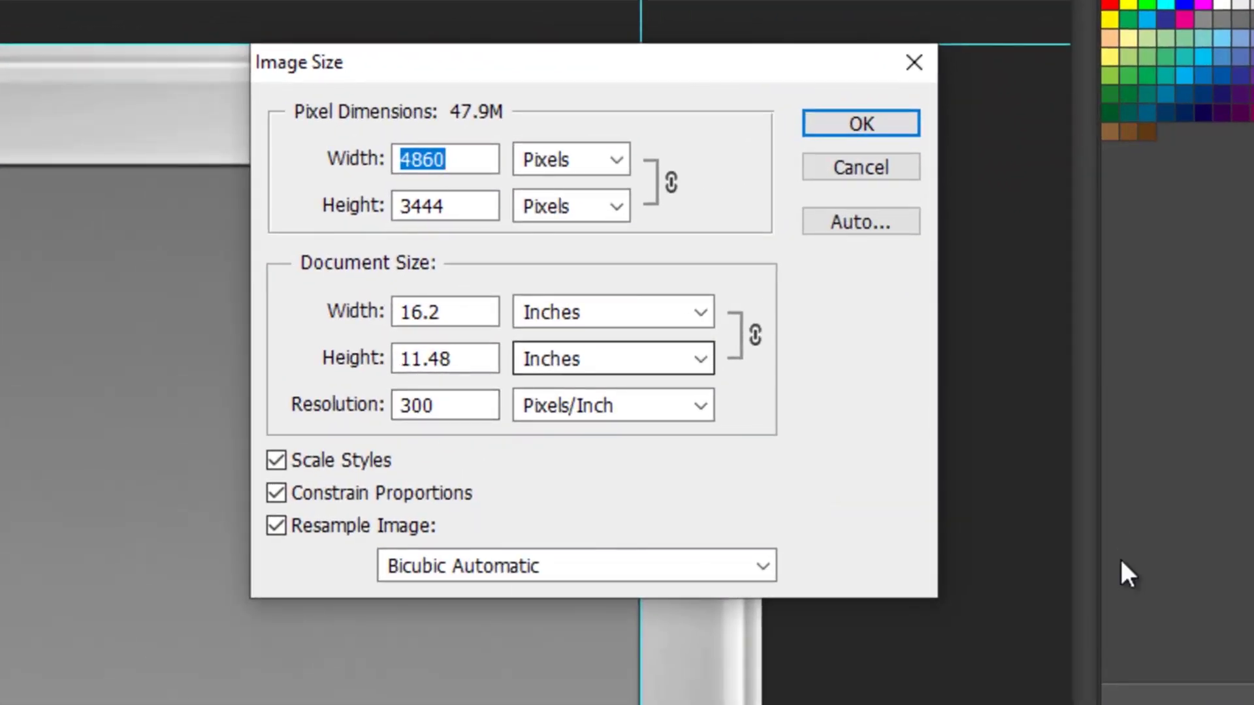
{"action": "left_click", "coordinate": [613, 358]}
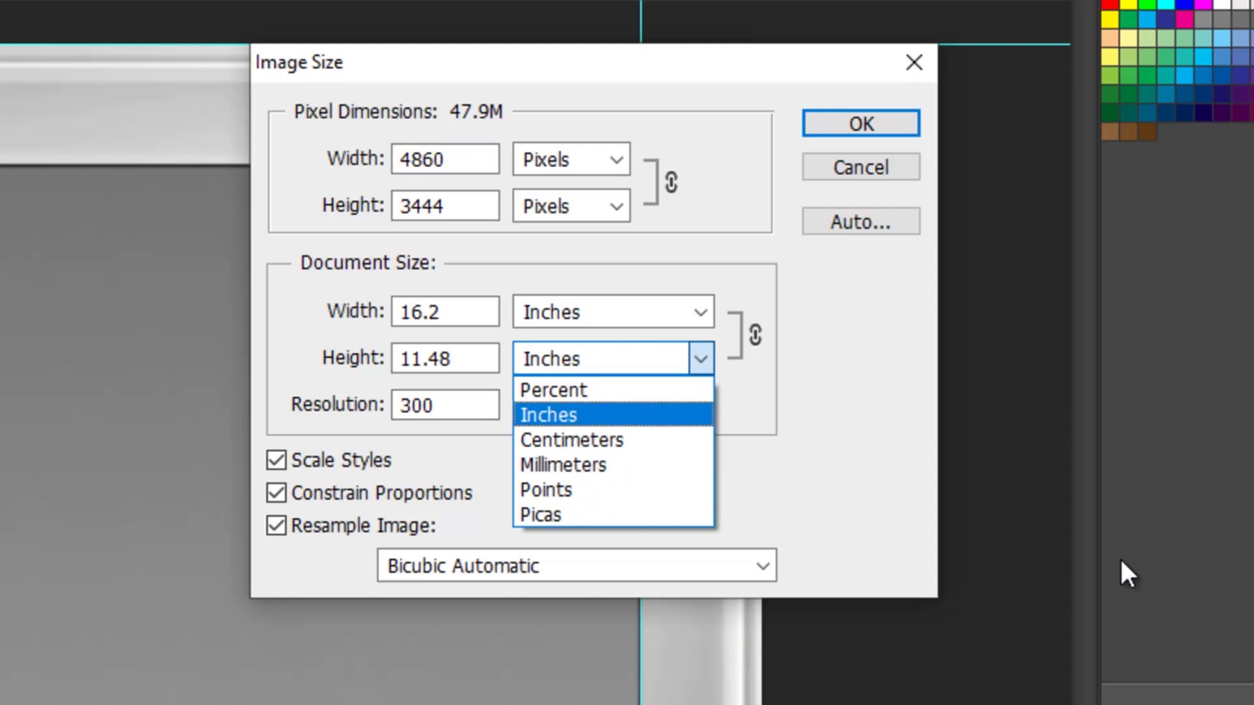
{"action": "key", "text": "Down"}
{"action": "key", "text": "Return"}
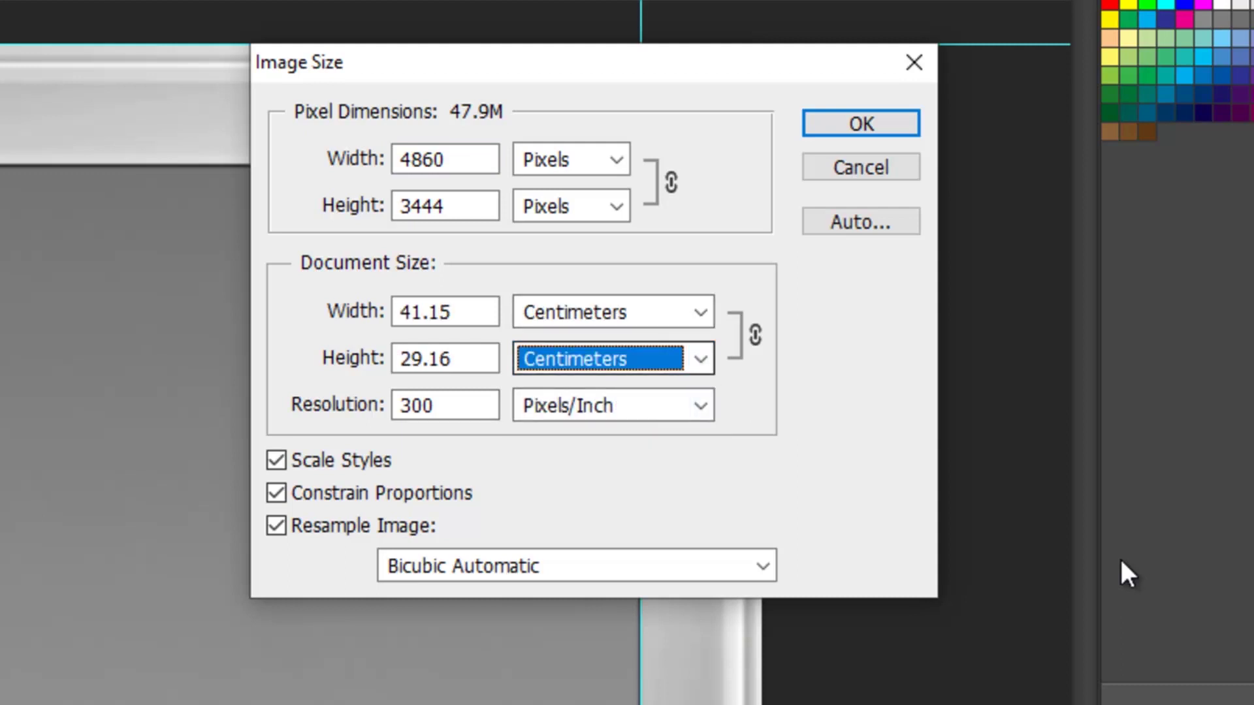
- Set the document height to 30 cm with proportions constrained, and apply the new image size
{"action": "key", "text": "shift+Tab"}
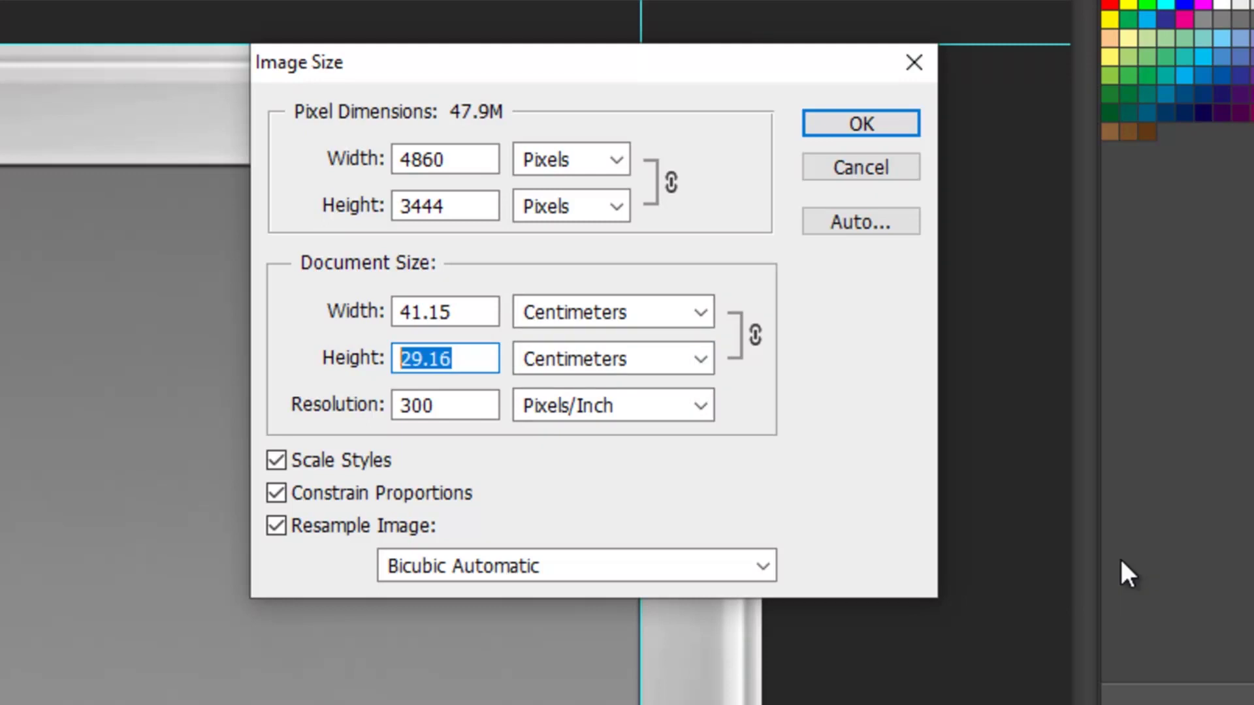
{"action": "type", "text": "30"}
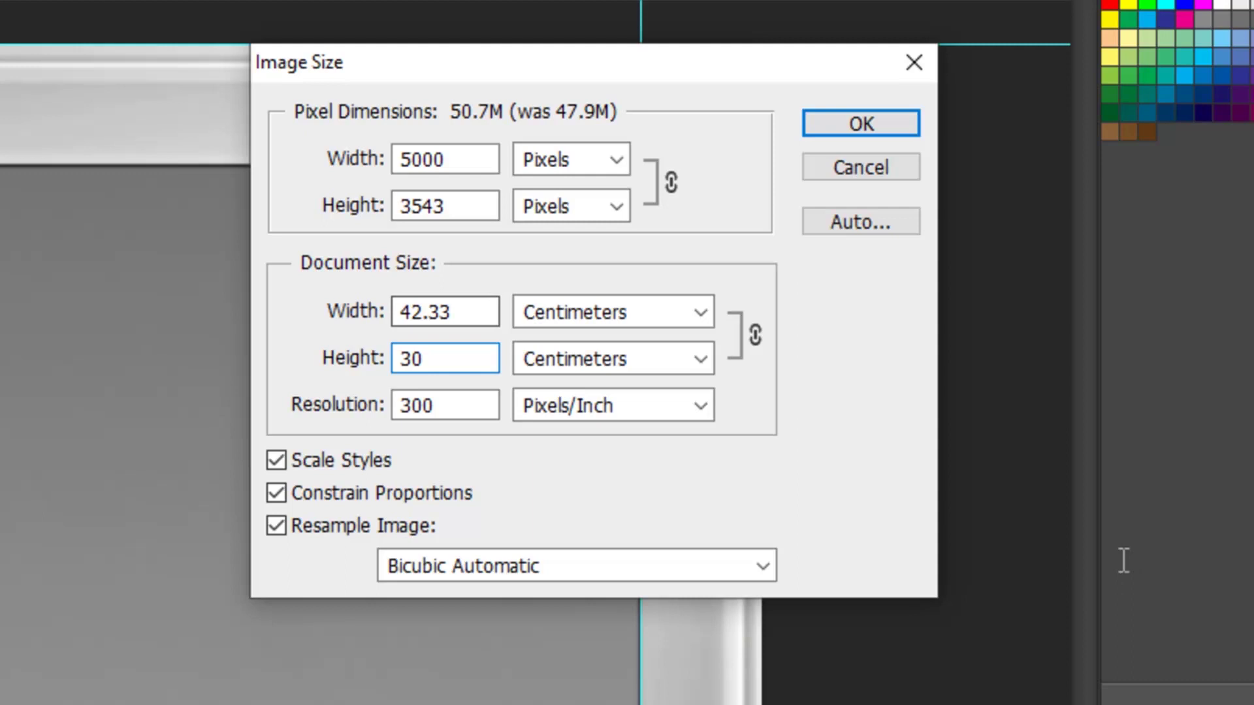
{"action": "key", "text": "Tab"}
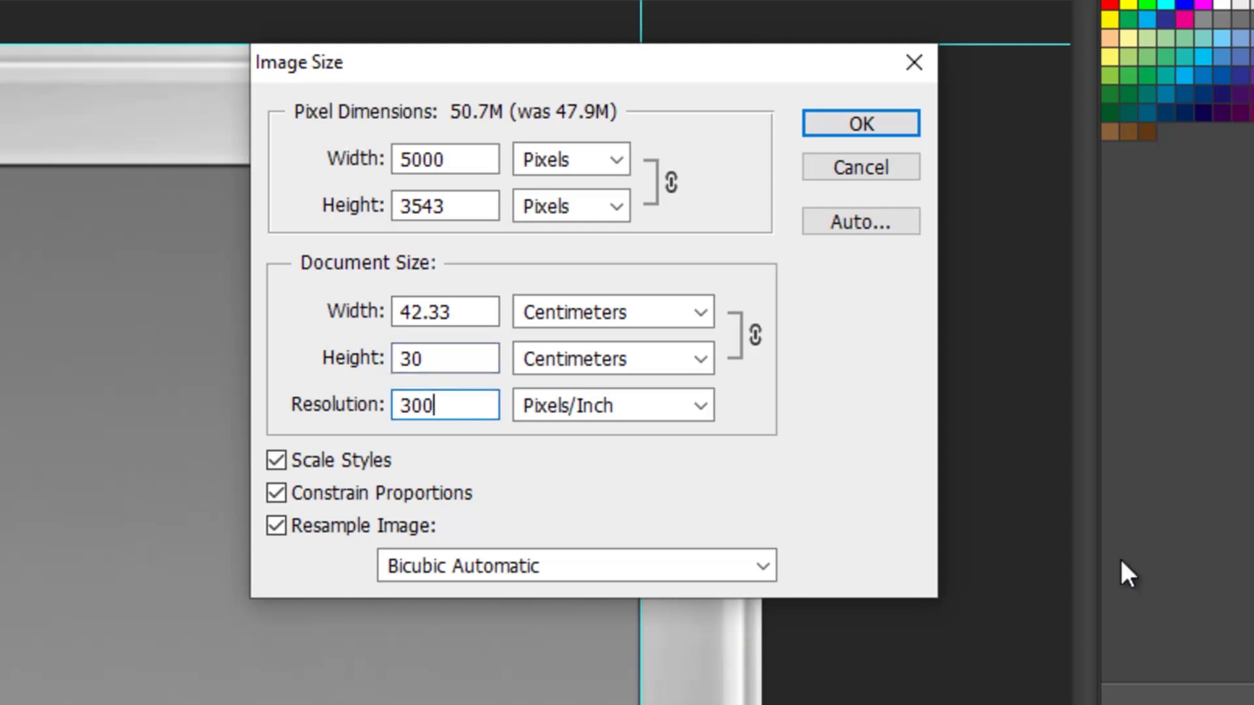
{"action": "key", "text": "shift+Tab"}
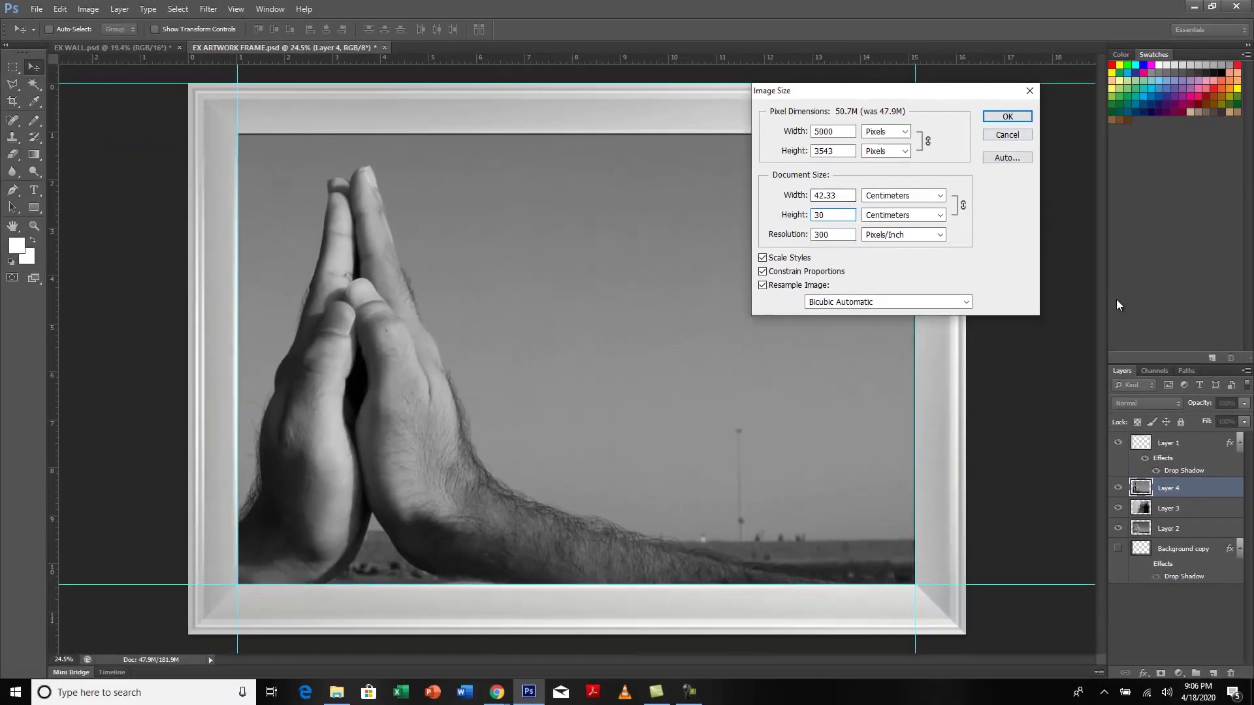
{"action": "key", "text": "Return"}
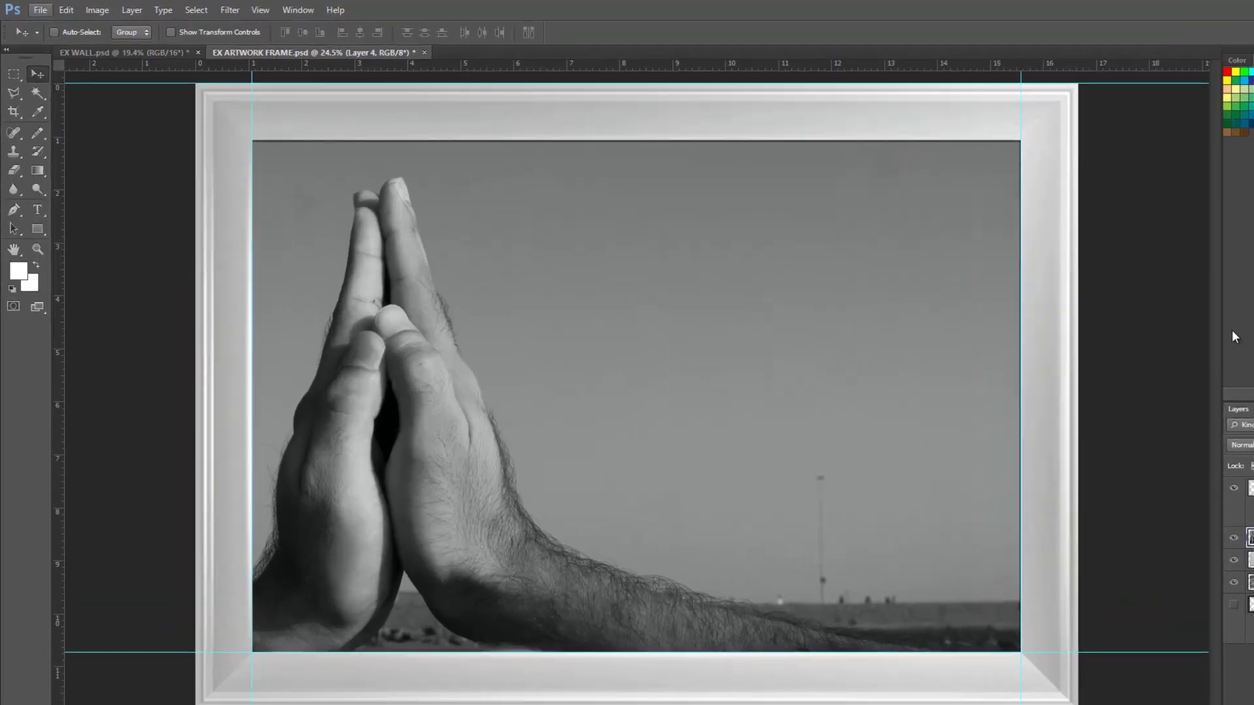
- Start saving a copy of the framed artwork in the FRAMED ARTWORKS folder with JPEG as the format
{"action": "left_click", "coordinate": [36, 9]}
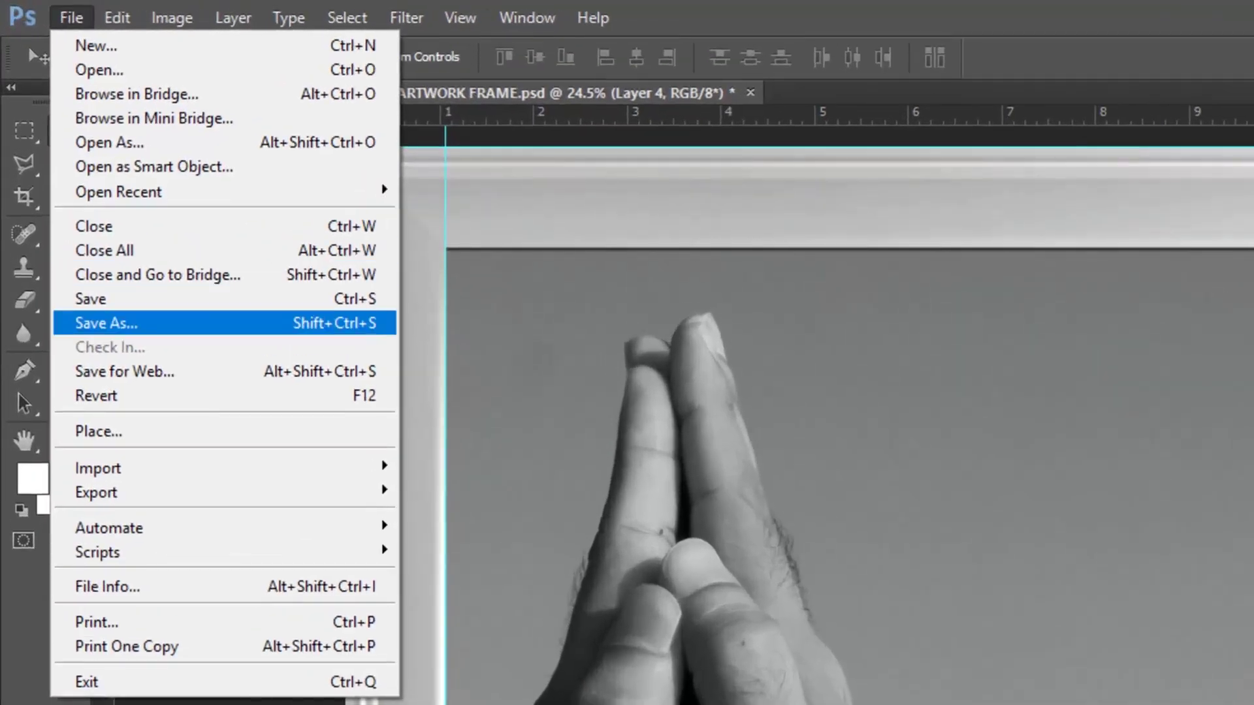
{"action": "left_click", "coordinate": [104, 323]}
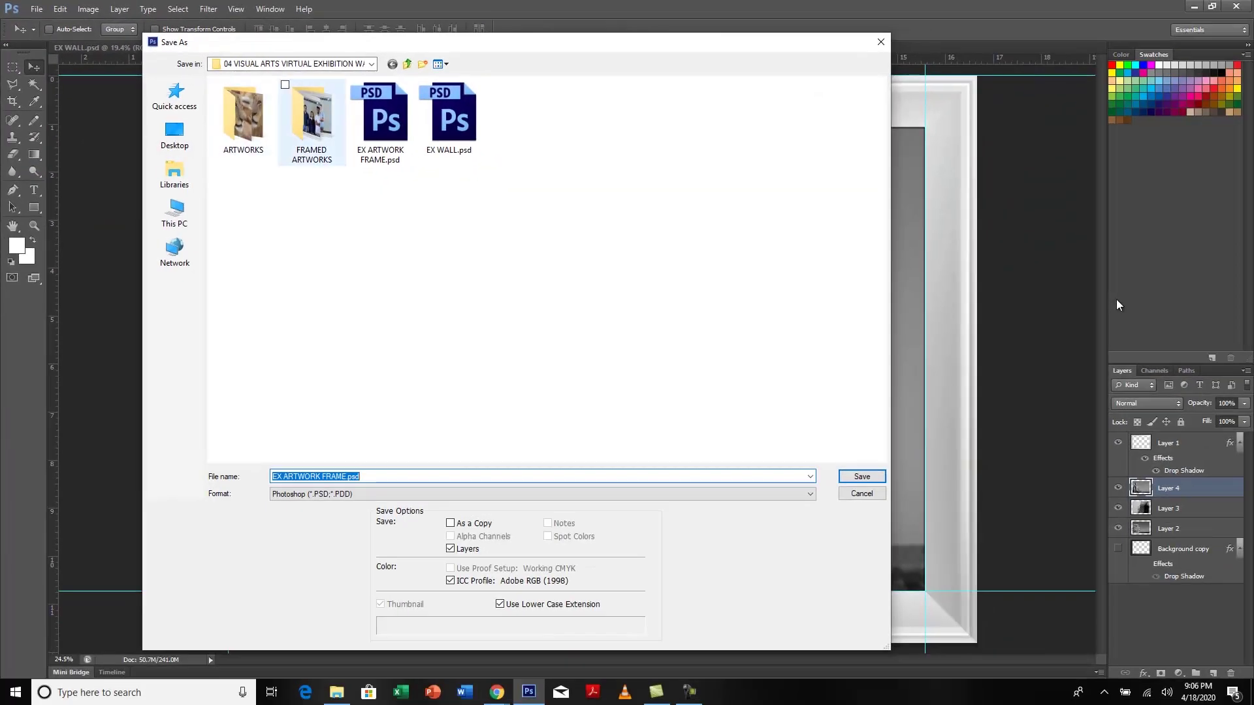
{"action": "double_click", "coordinate": [311, 122]}
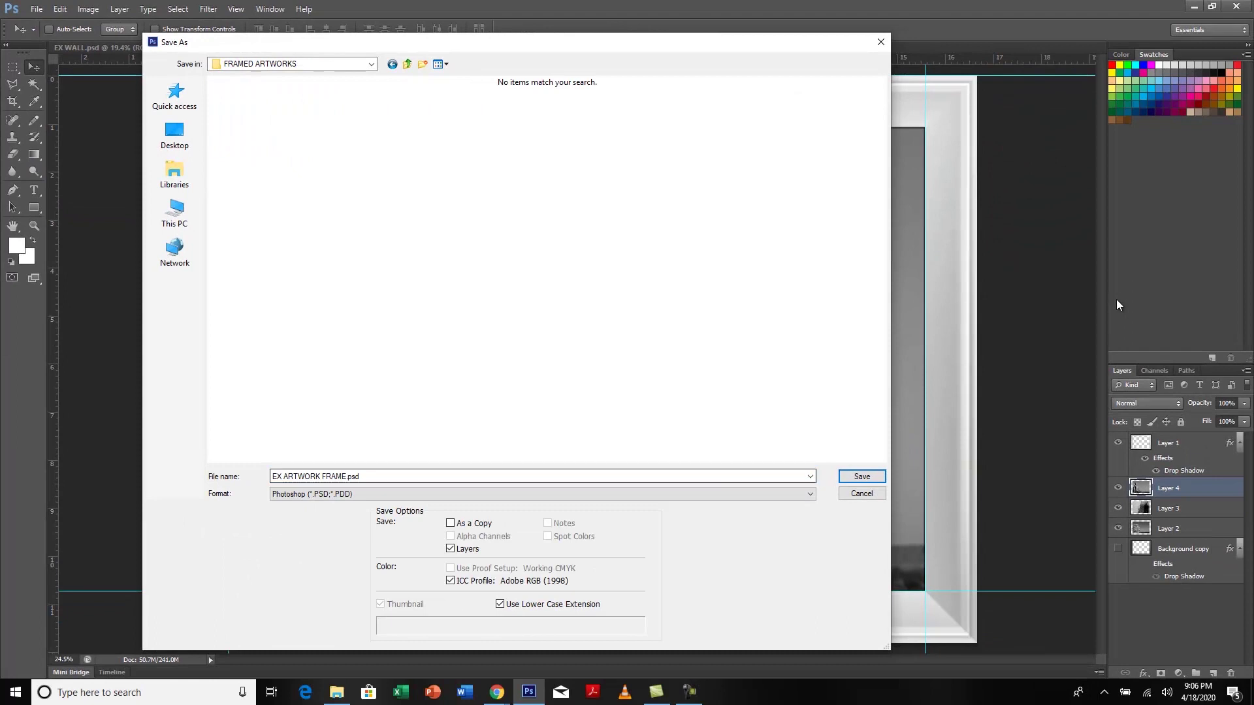
{"action": "left_click", "coordinate": [542, 494]}
{"action": "key", "text": "Down"}
{"action": "key", "text": "Down"}
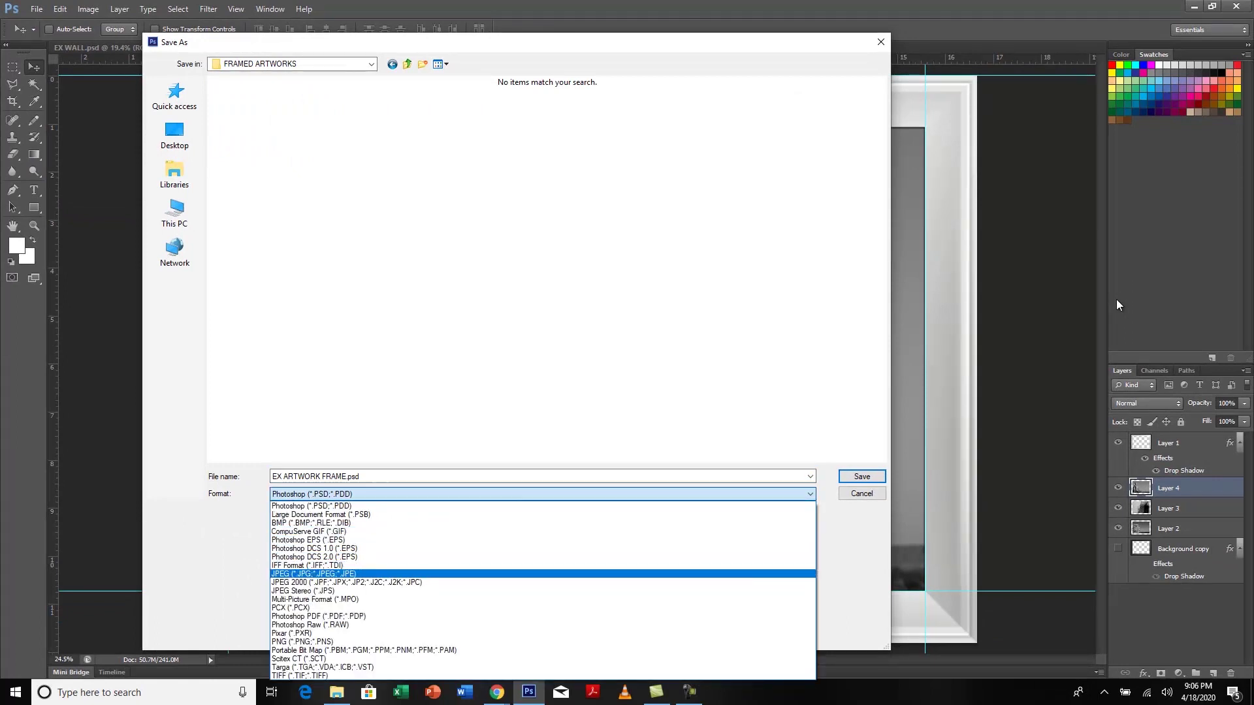
{"action": "key", "text": "Return"}
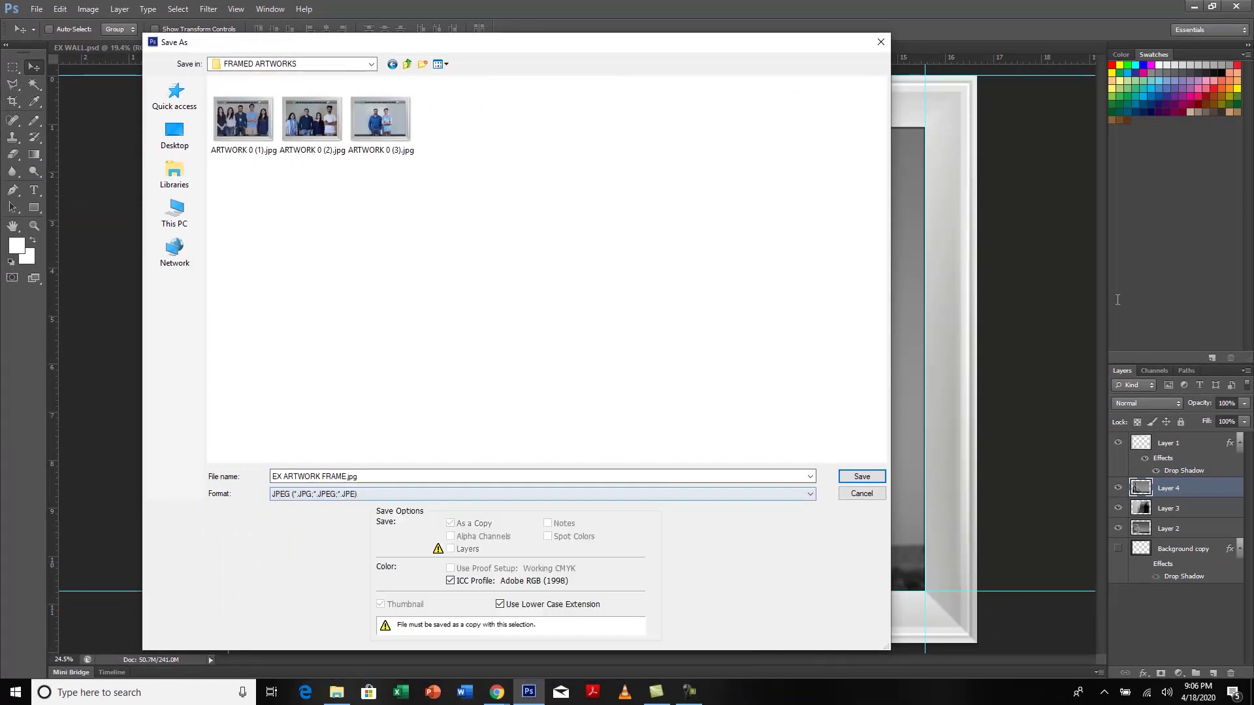
- Name the JPEG copy of the framed artwork ARTWORK 1 (1).jpg
{"action": "key", "text": "shift+Tab"}
{"action": "key", "text": "End"}
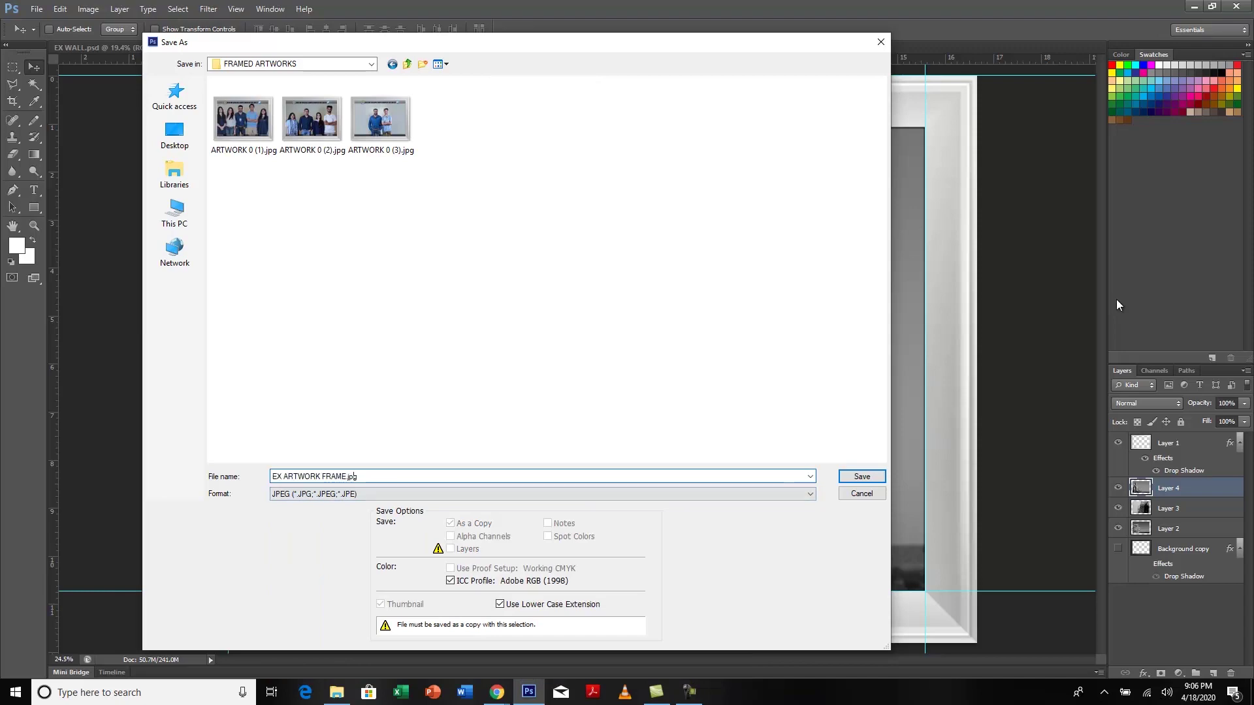
{"action": "key", "text": "Left"}
{"action": "key", "text": "Left"}
{"action": "key", "text": "shift+Home"}
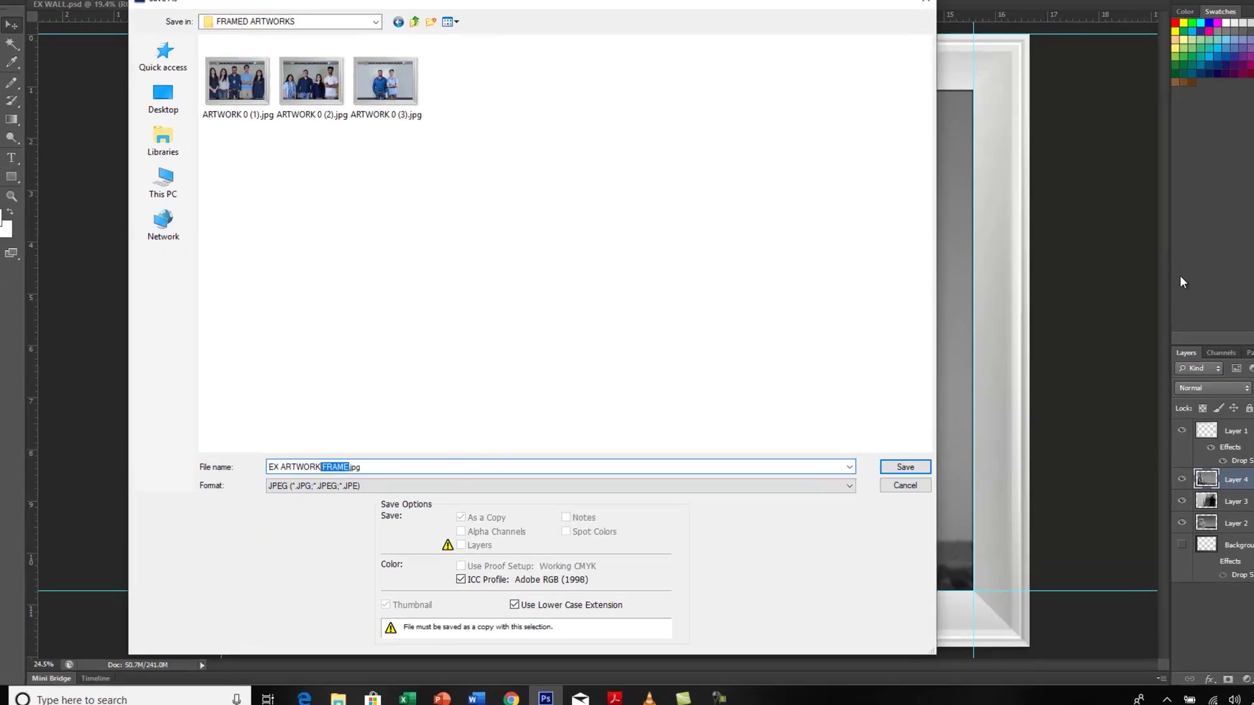
{"action": "type", "text": "AR"}
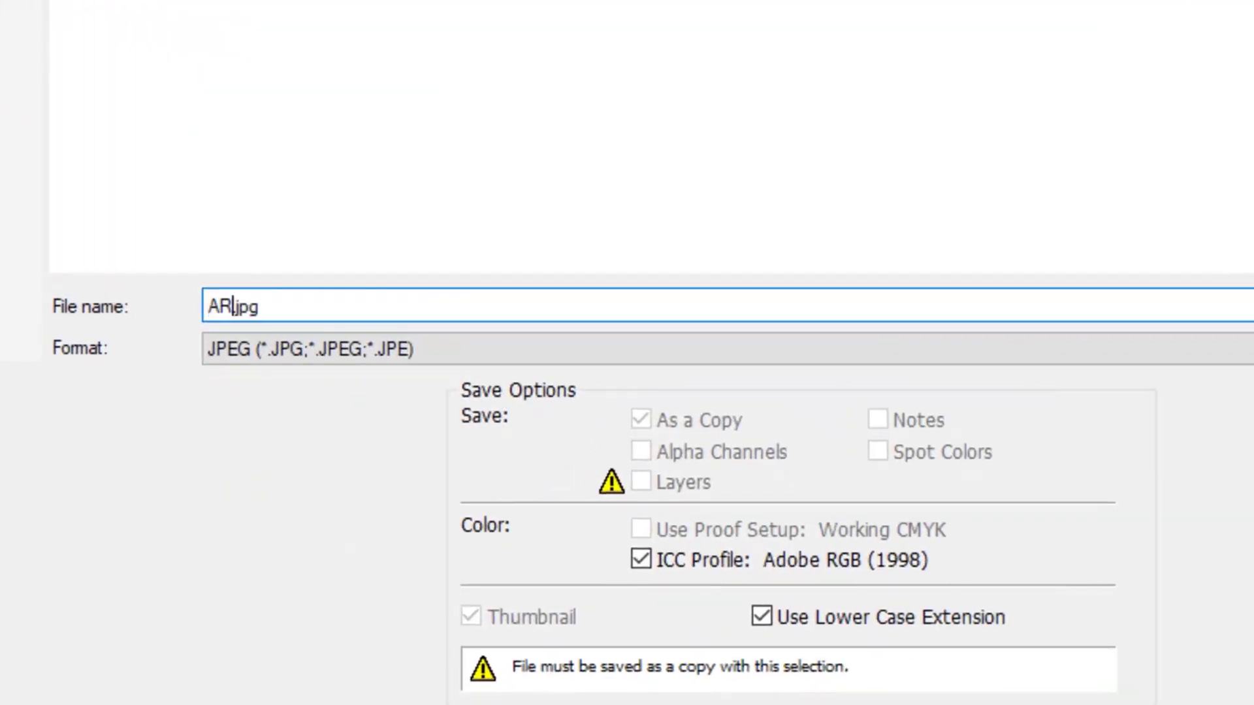
{"action": "type", "text": "TWORK 1 "}
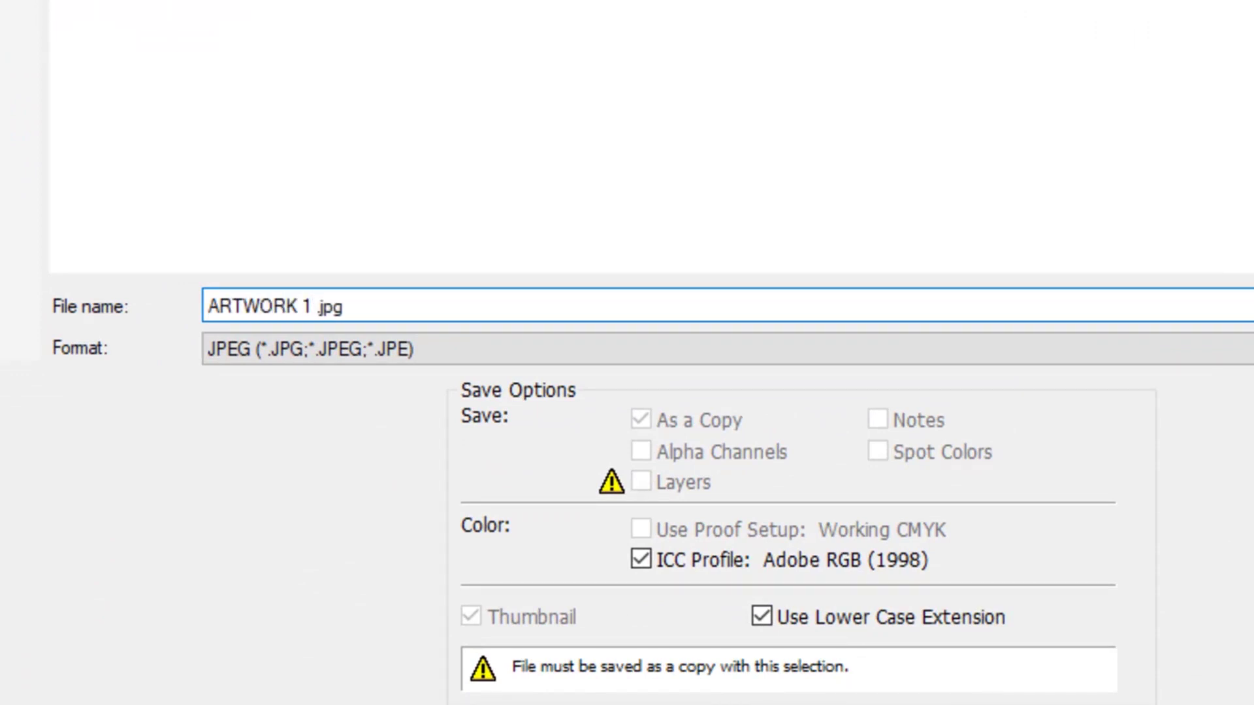
{"action": "type", "text": "(1)"}
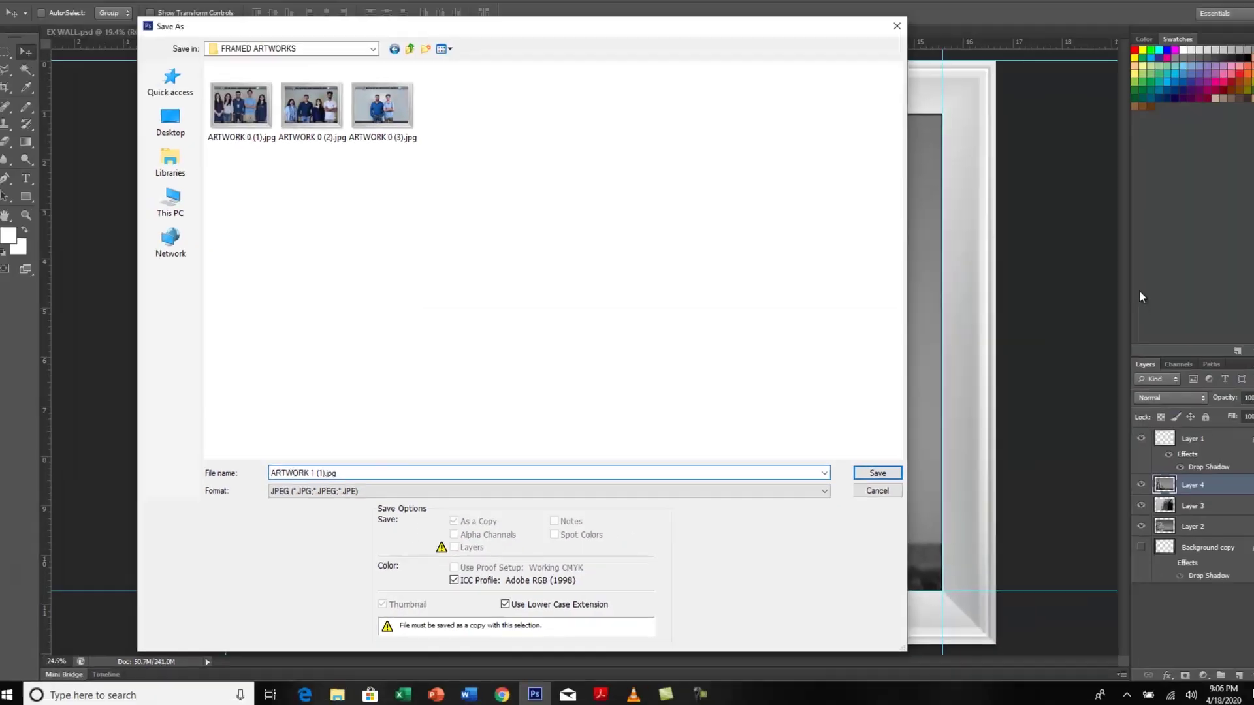
- Save the JPEG copy with the image quality set to 10
{"action": "key", "text": "Return"}
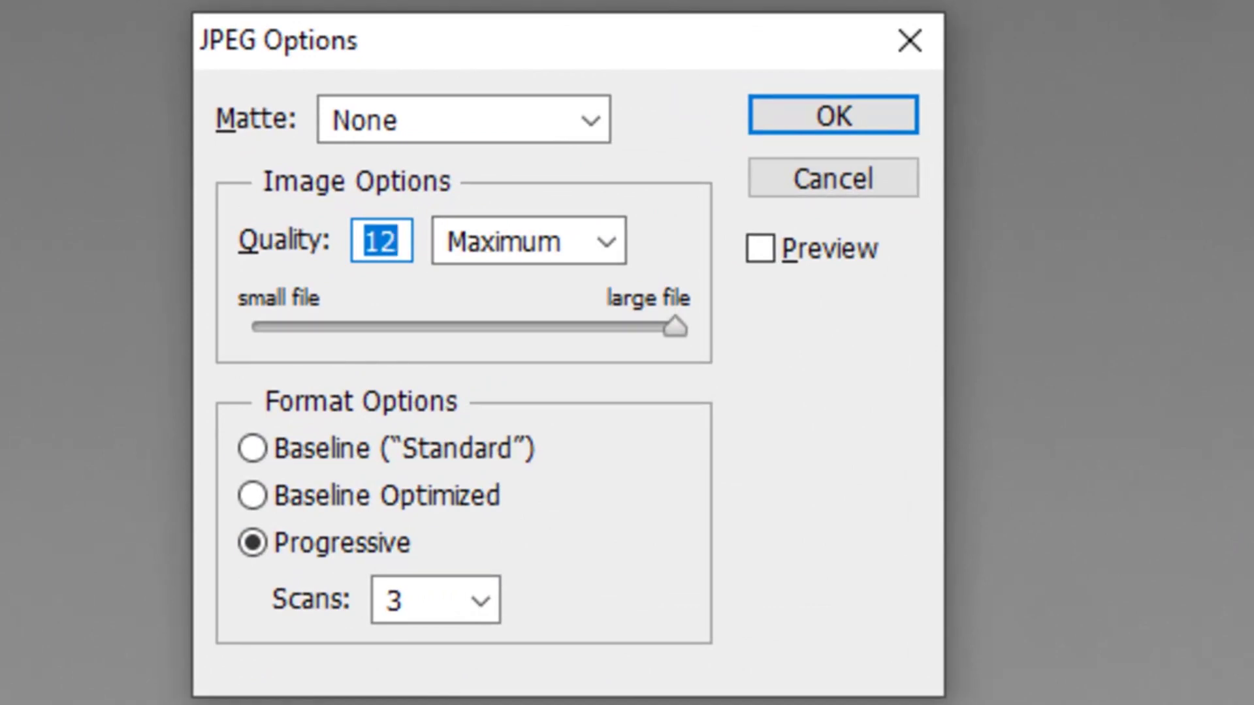
{"action": "type", "text": "10"}
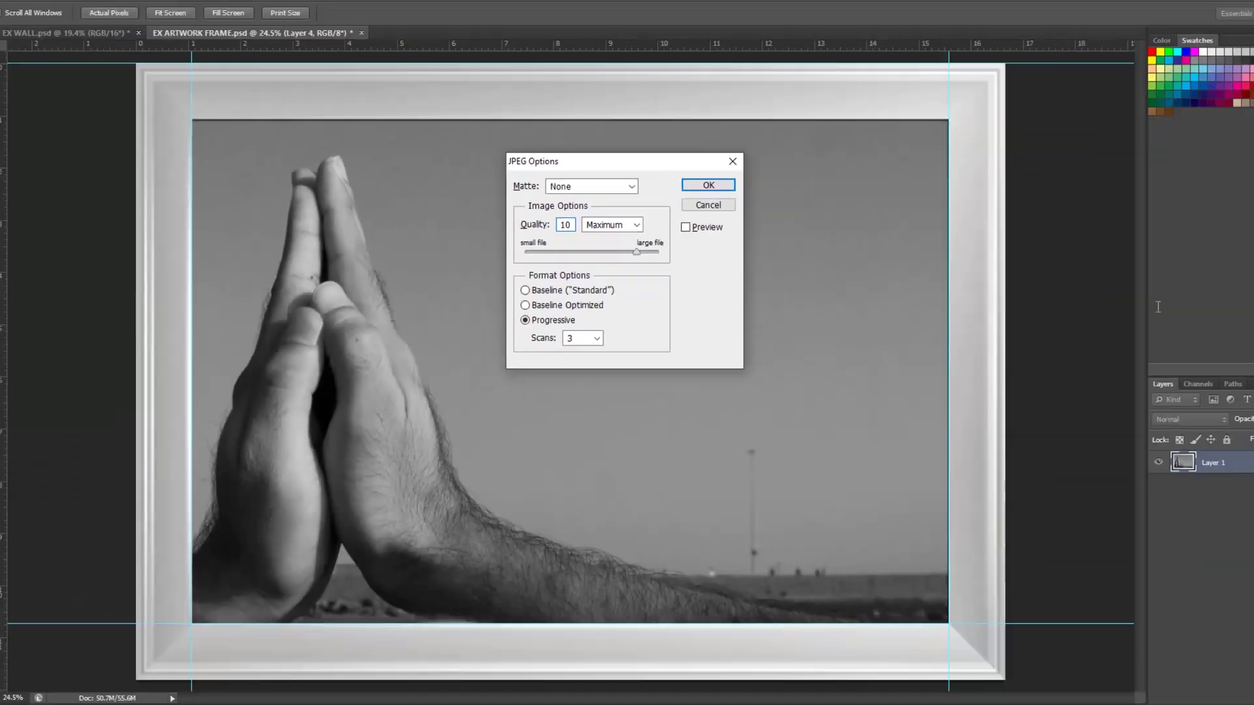
{"action": "key", "text": "Return"}
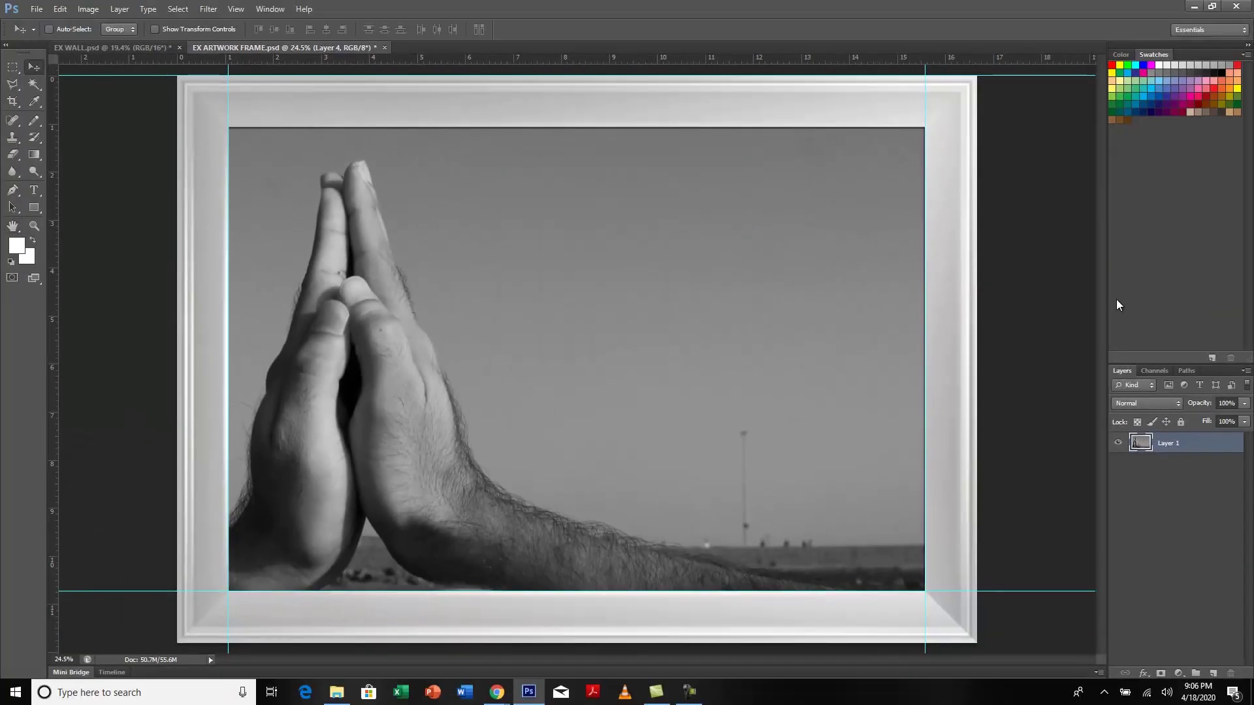
- Hide Layer 4 and start saving a JPEG copy of the framed Layer 3 artwork in the FRAMED ARTWORKS folder
{"action": "left_click", "coordinate": [1118, 488]}
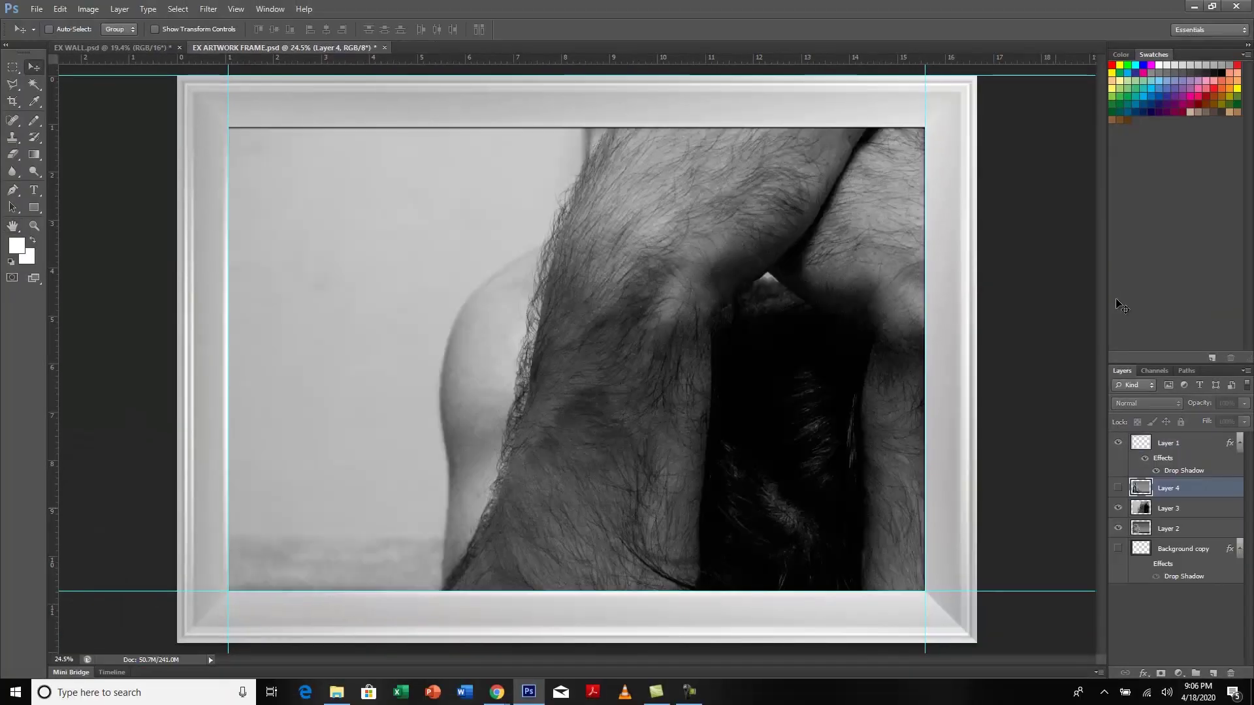
{"action": "key", "text": "ctrl+shift+s"}
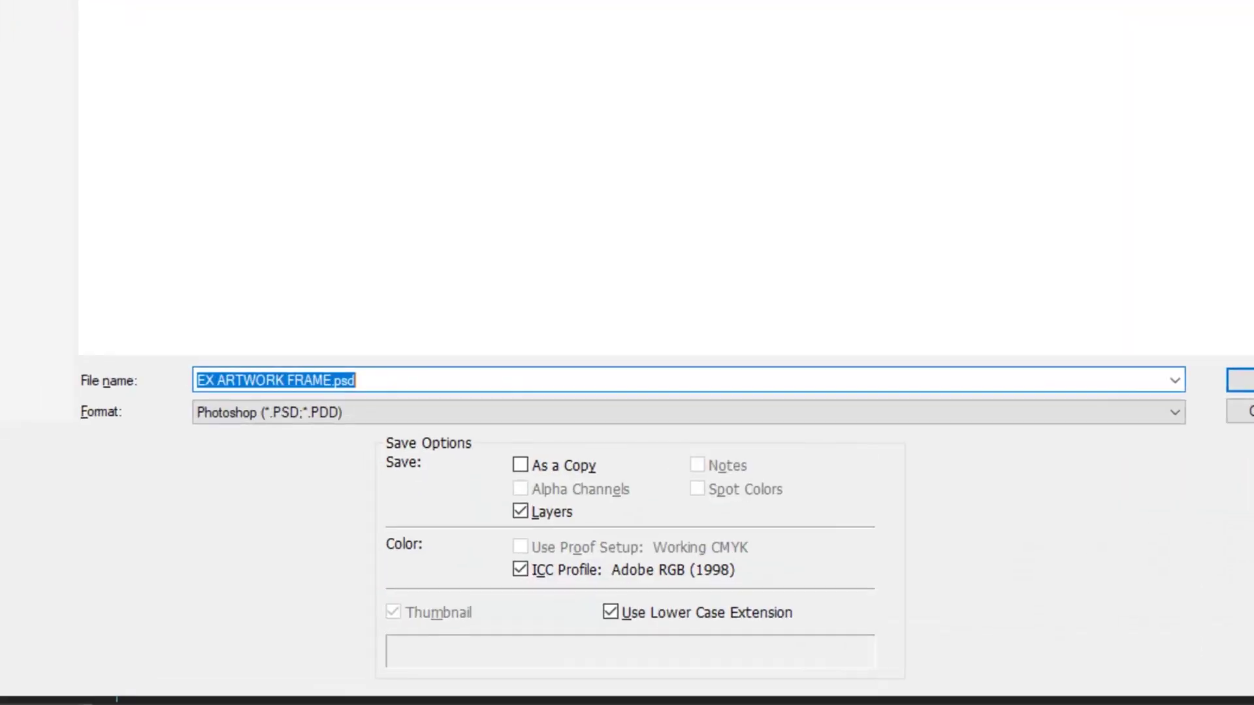
{"action": "key", "text": "Return"}
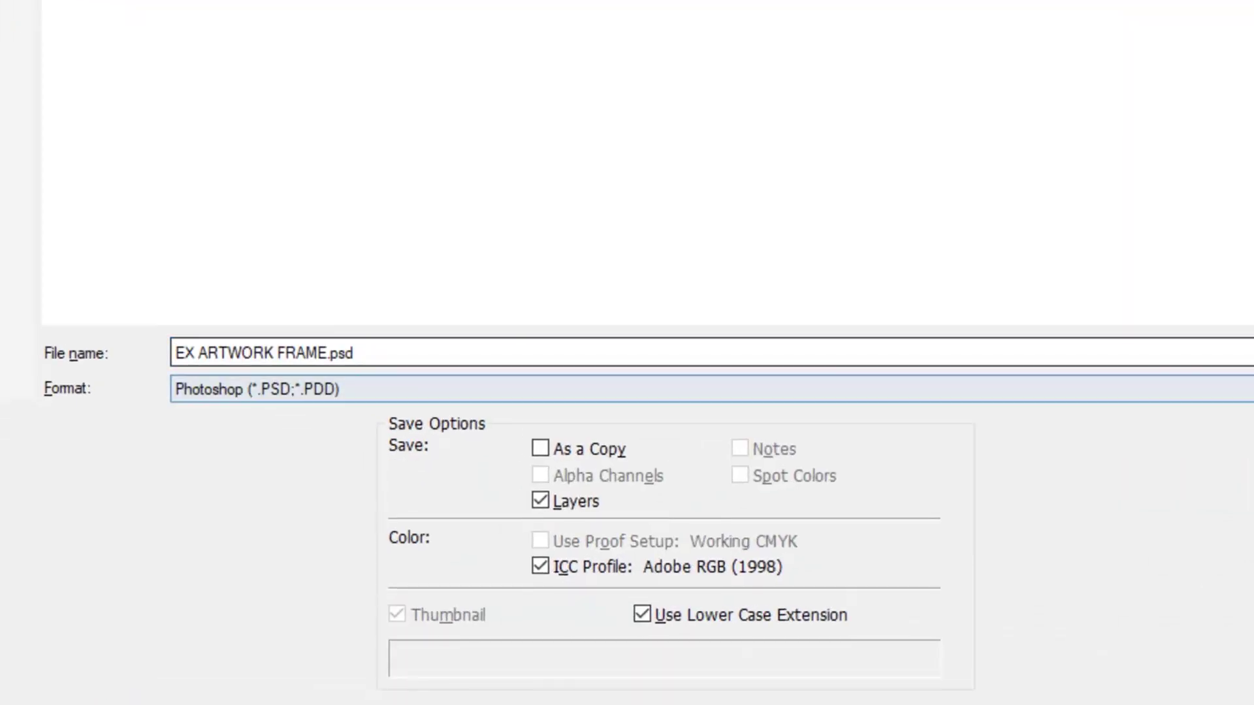
{"action": "left_click", "coordinate": [261, 389]}
{"action": "left_click", "coordinate": [261, 553]}
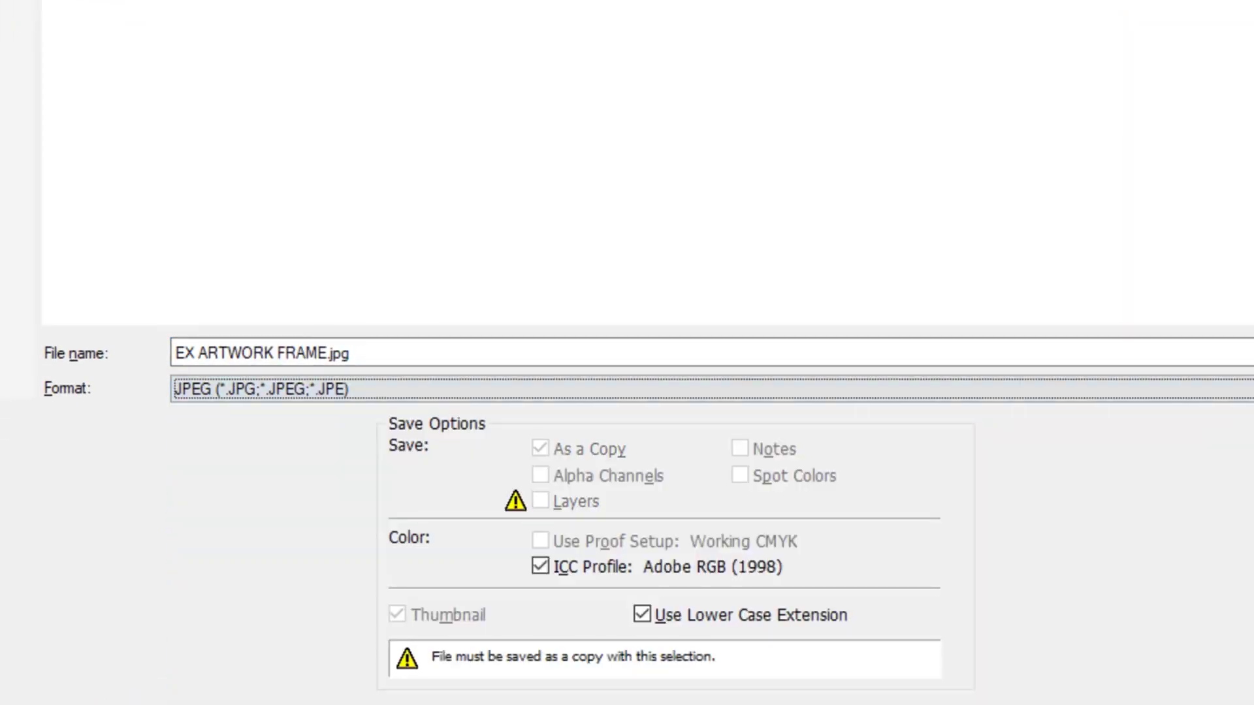
- Name the copy ARTWORK 1 (2).jpg, based on the existing ARTWORK 1 (1) file name, and save it with the current JPEG options
{"action": "left_click", "coordinate": [240, 353]}
{"action": "left_click", "coordinate": [305, 353]}
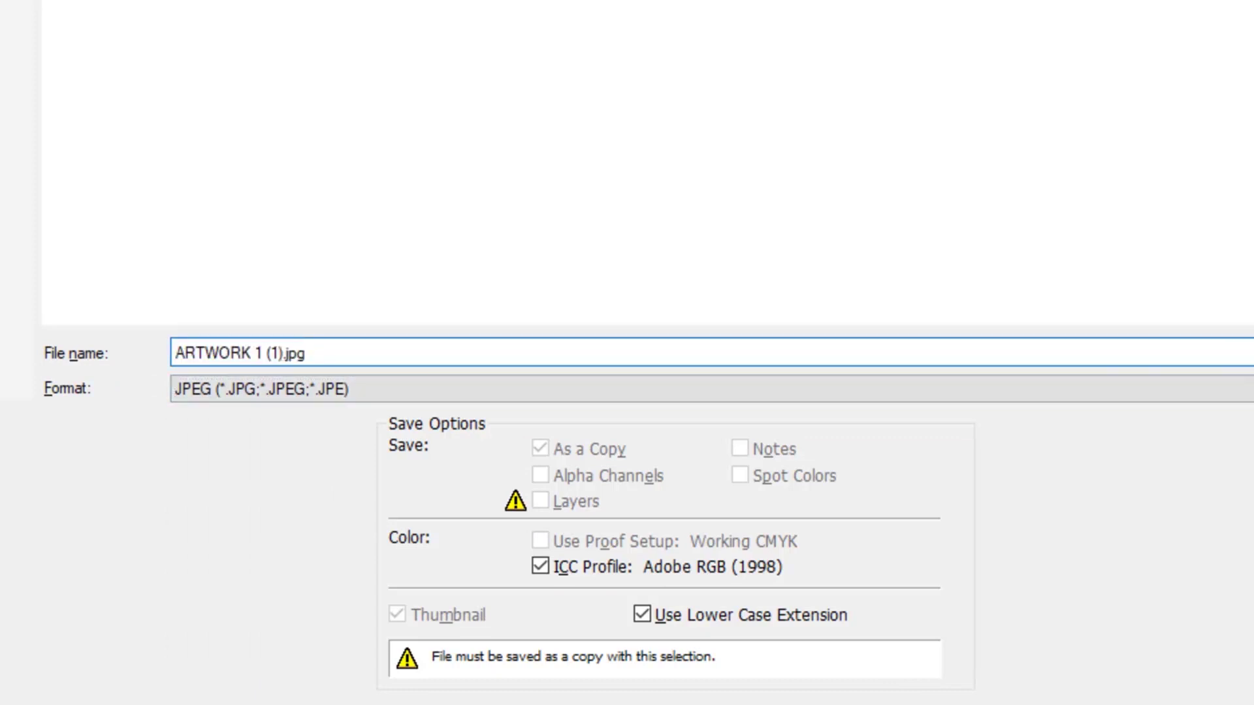
{"action": "key", "text": "Left"}
{"action": "key", "text": "Left"}
{"action": "key", "text": "Left"}
{"action": "key", "text": "Left"}
{"action": "key", "text": "BackSpace"}
{"action": "type", "text": "2"}
{"action": "key", "text": "Return"}
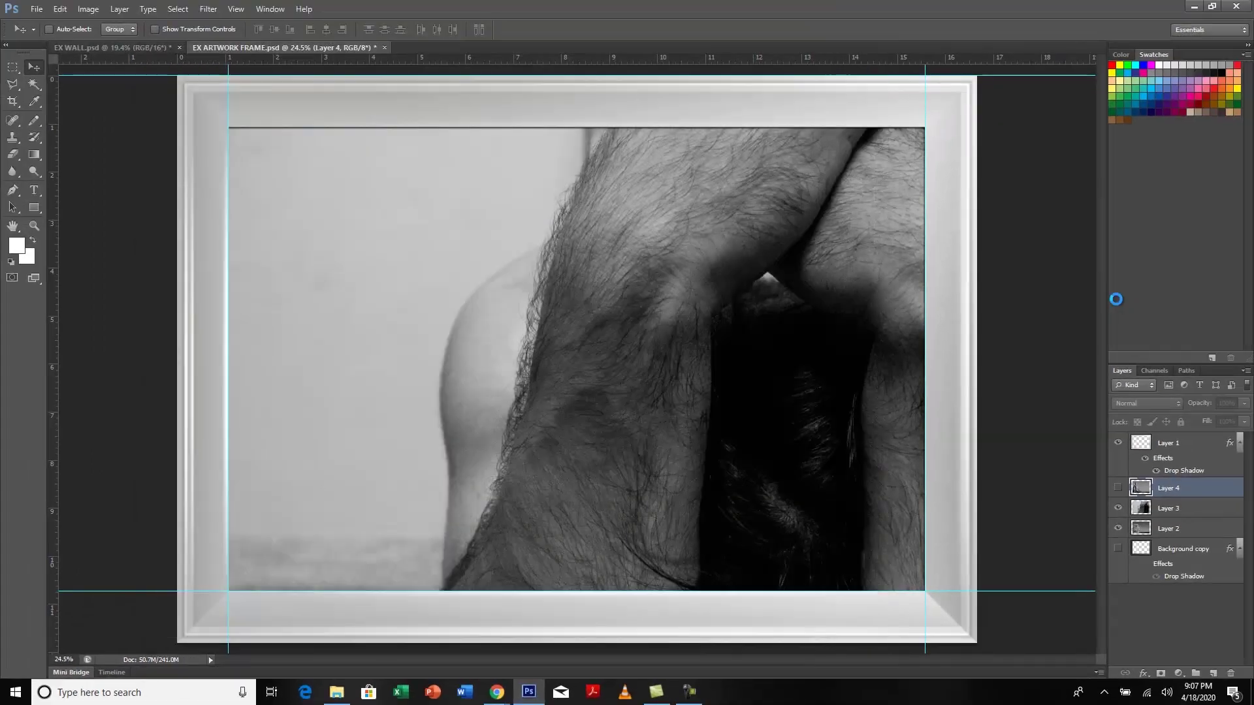
{"action": "key", "text": "Return"}
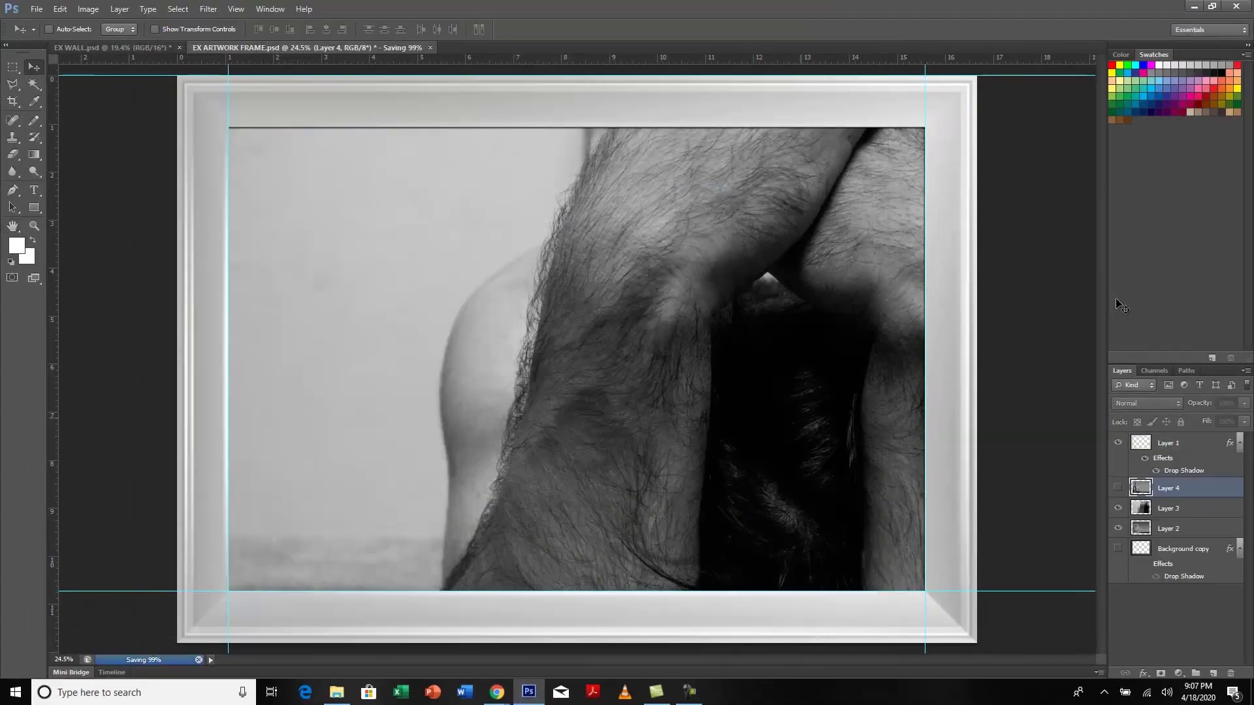
- Hide Layer 3 and start saving a copy of the framed Layer 2 artwork in the FRAMED ARTWORKS folder with JPEG as the format
{"action": "left_click", "coordinate": [1117, 508]}
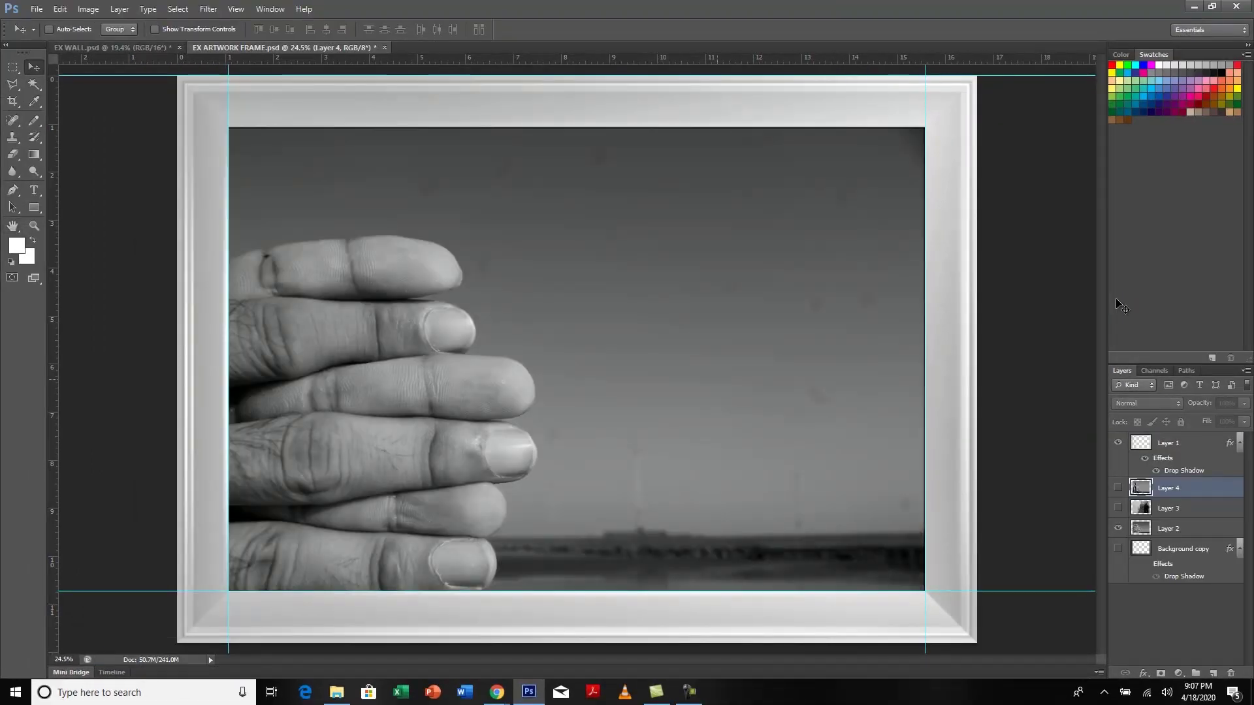
{"action": "key", "text": "ctrl+shift+s"}
{"action": "left_click", "coordinate": [542, 494]}
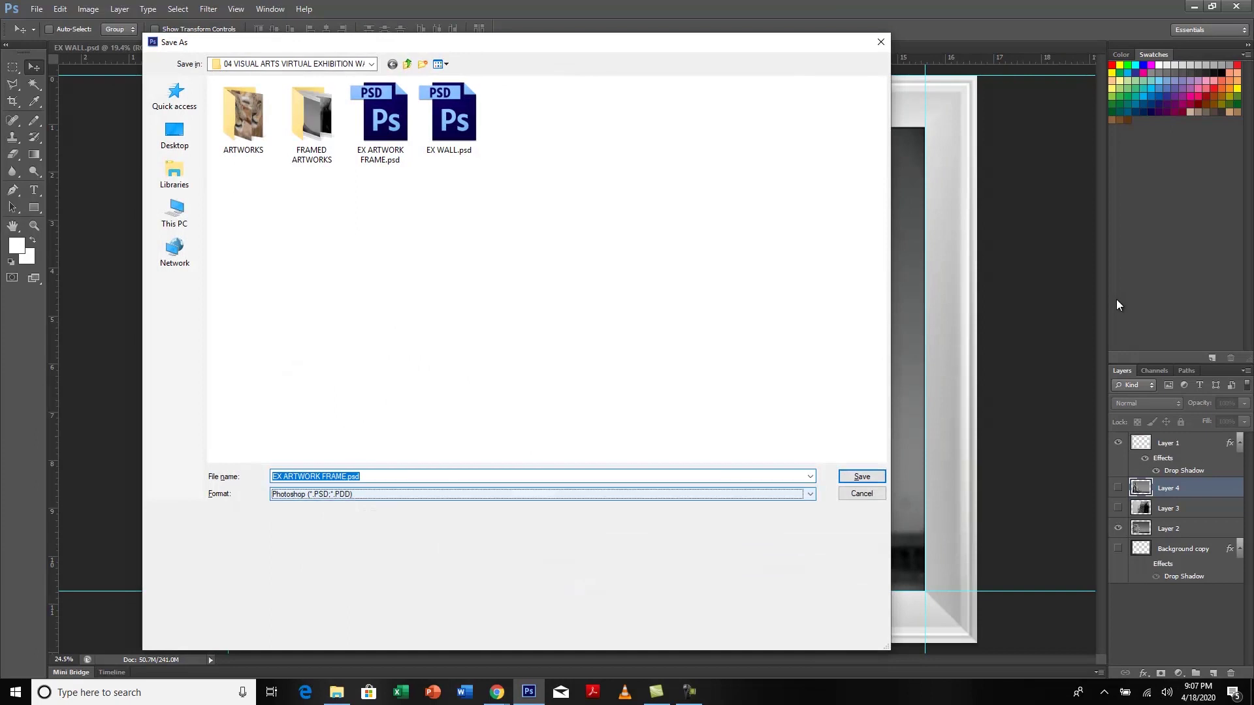
{"action": "left_click", "coordinate": [311, 123]}
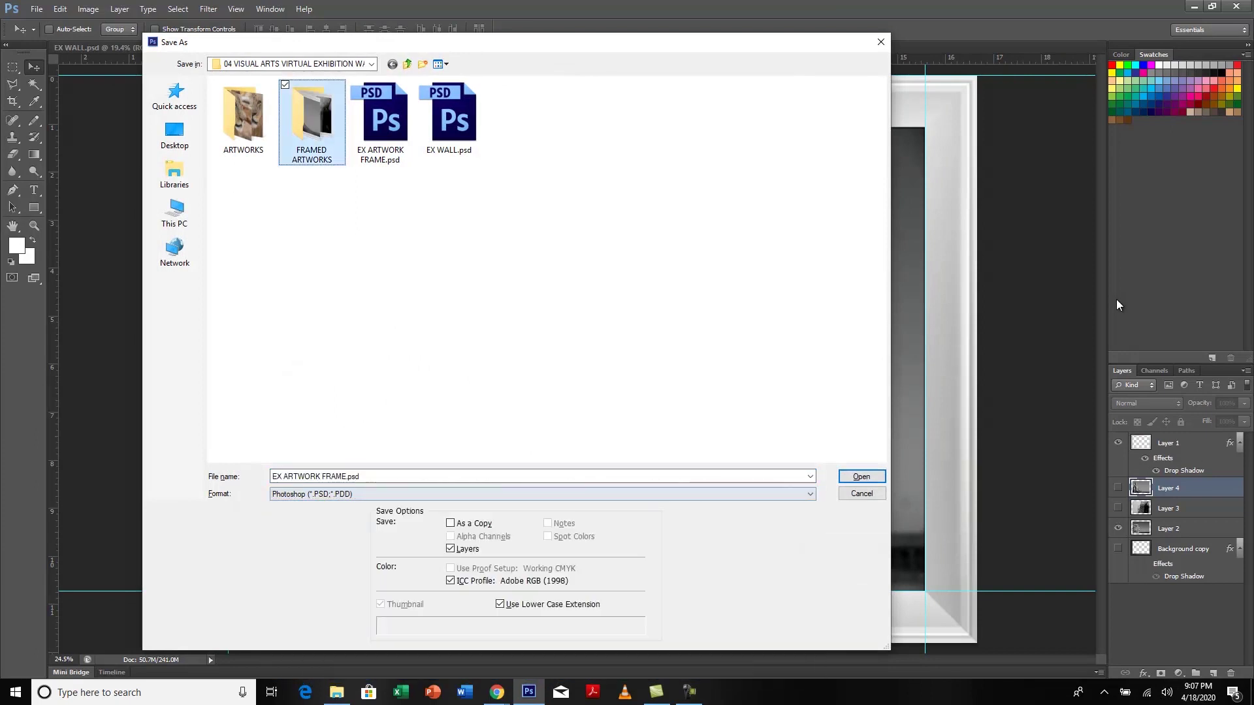
{"action": "key", "text": "Return"}
{"action": "key", "text": "Tab"}
{"action": "key", "text": "Tab"}
{"action": "key", "text": "alt+Down"}
{"action": "key", "text": "Down"}
{"action": "key", "text": "Down"}
{"action": "key", "text": "Down"}
{"action": "key", "text": "Down"}
{"action": "key", "text": "Down"}
{"action": "key", "text": "Down"}
{"action": "key", "text": "Down"}
{"action": "key", "text": "Down"}
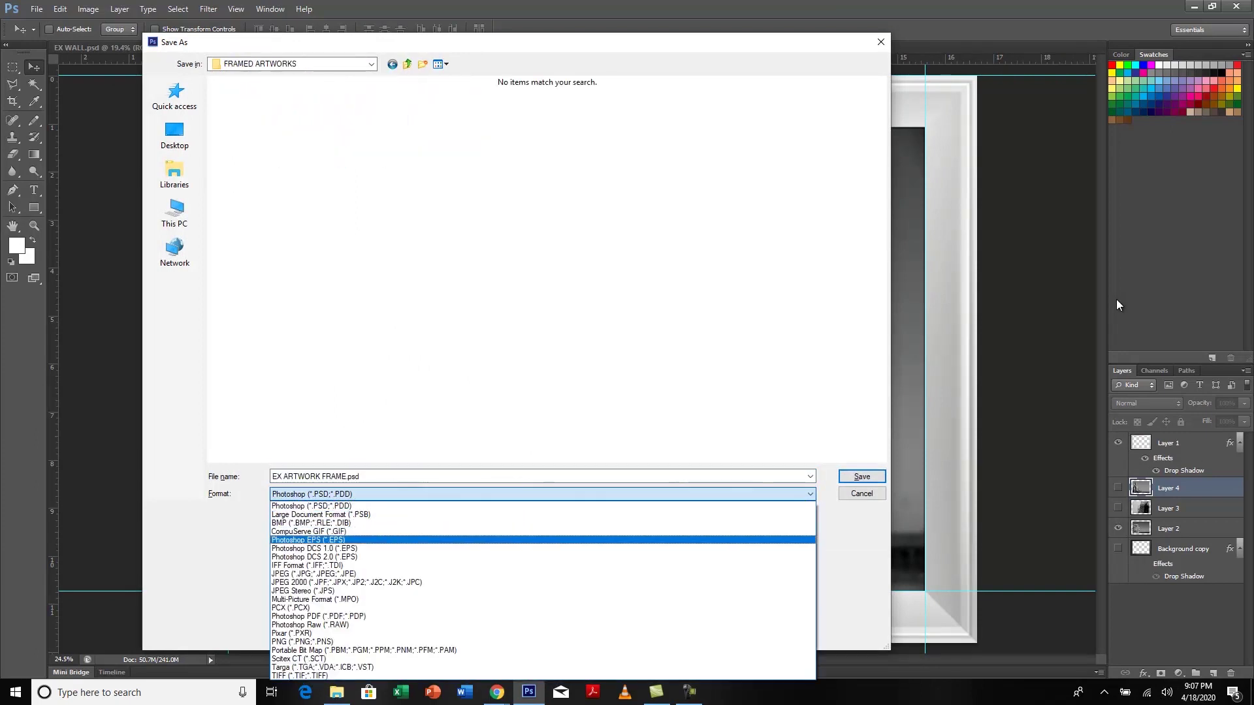
{"action": "key", "text": "Return"}
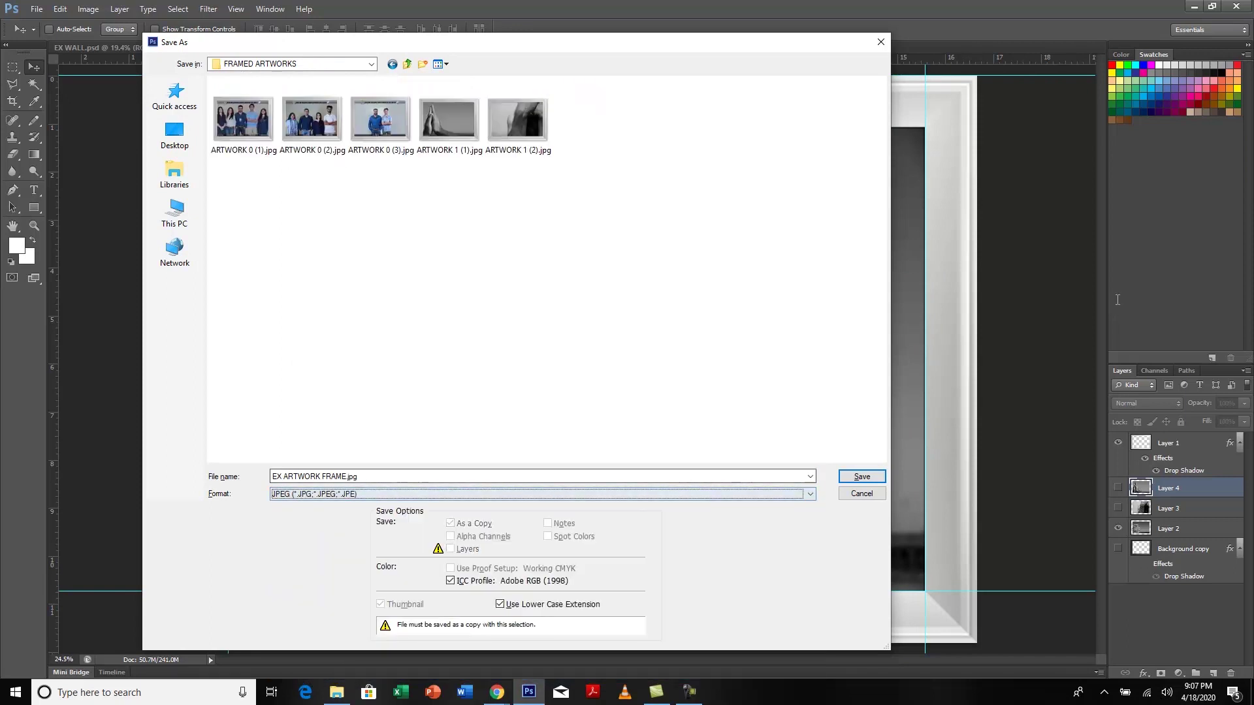
- Name the copy ARTWORK 1 (3).jpg, based on the existing ARTWORK 1 (2) file name, and save it at JPEG quality 10
{"action": "key", "text": "shift+Tab"}
{"action": "key", "text": "shift+Tab"}
{"action": "key", "text": "End"}
{"action": "key", "text": "Tab"}
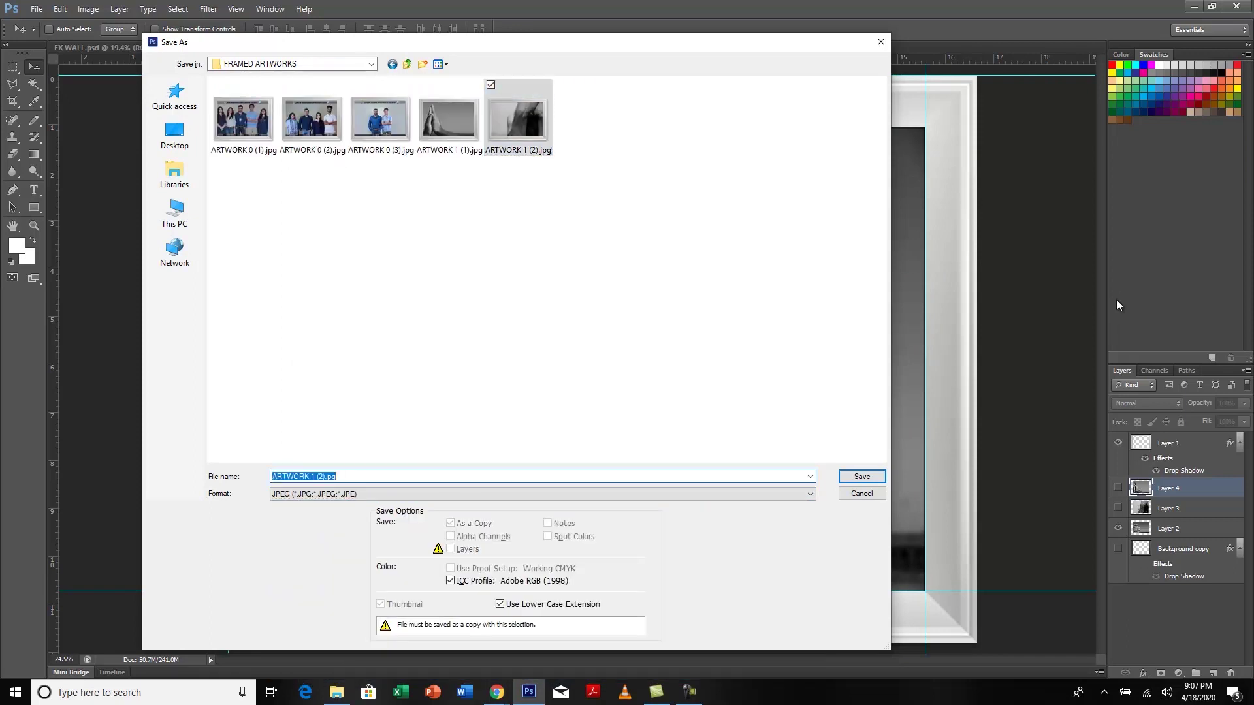
{"action": "key", "text": "End"}
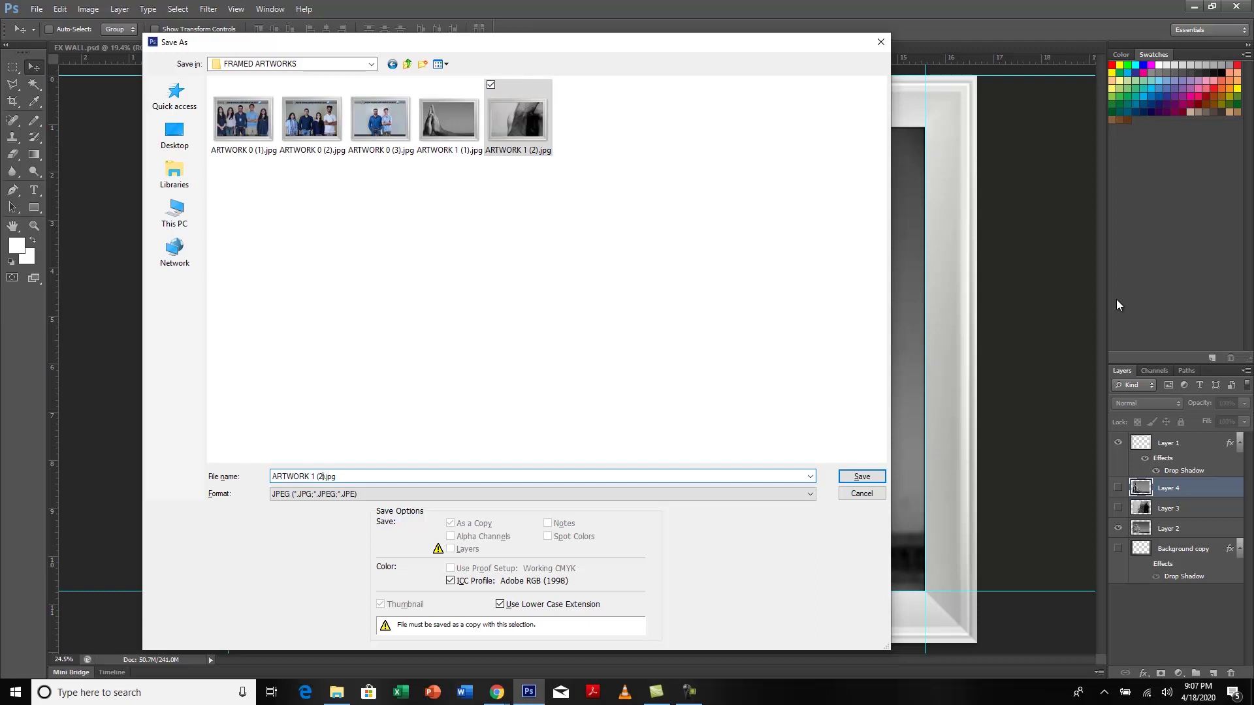
{"action": "key", "text": "Return"}
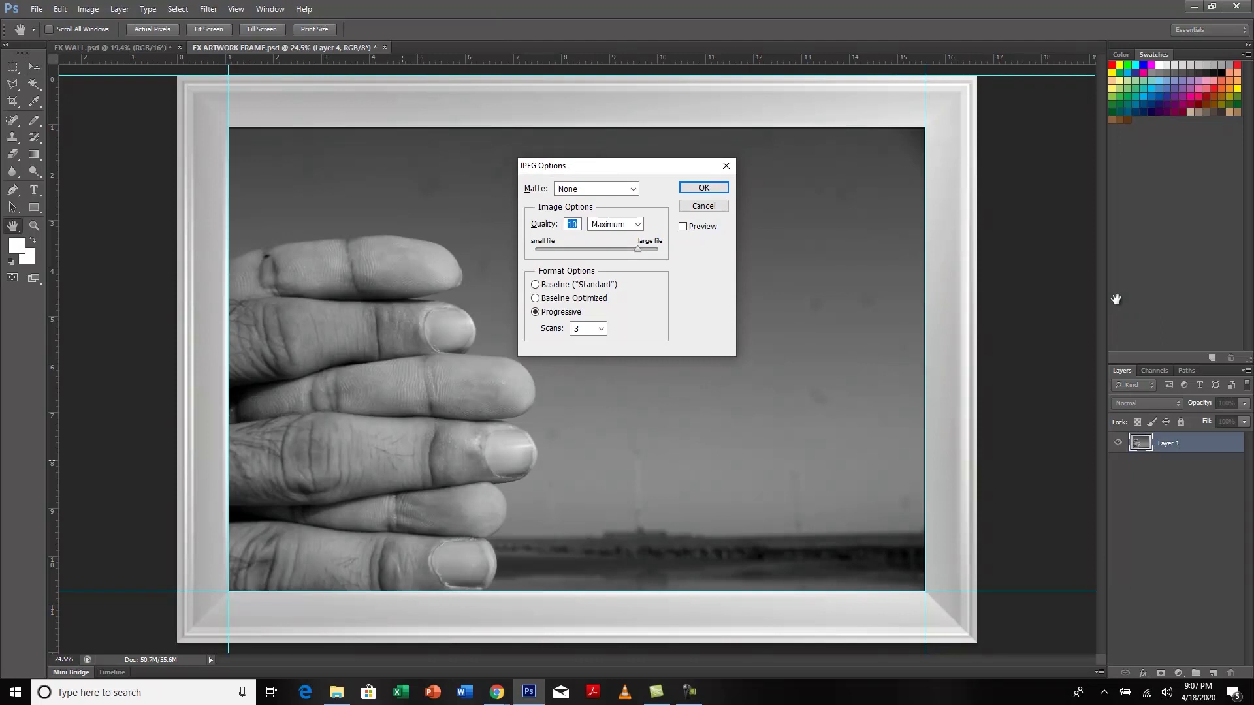
{"action": "key", "text": "Return"}
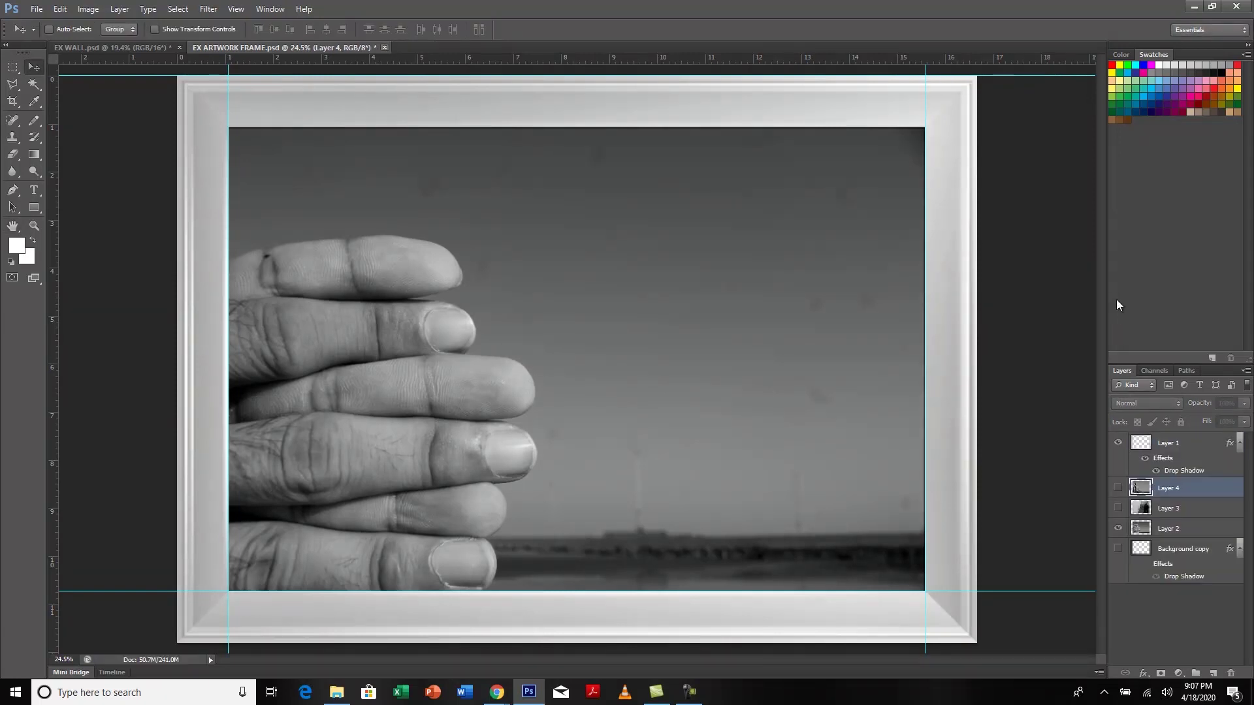
- Close EX ARTWORK FRAME.psd without saving its changes and open the FRAMED ARTWORKS folder in File Explorer
{"action": "key", "text": "ctrl+w"}
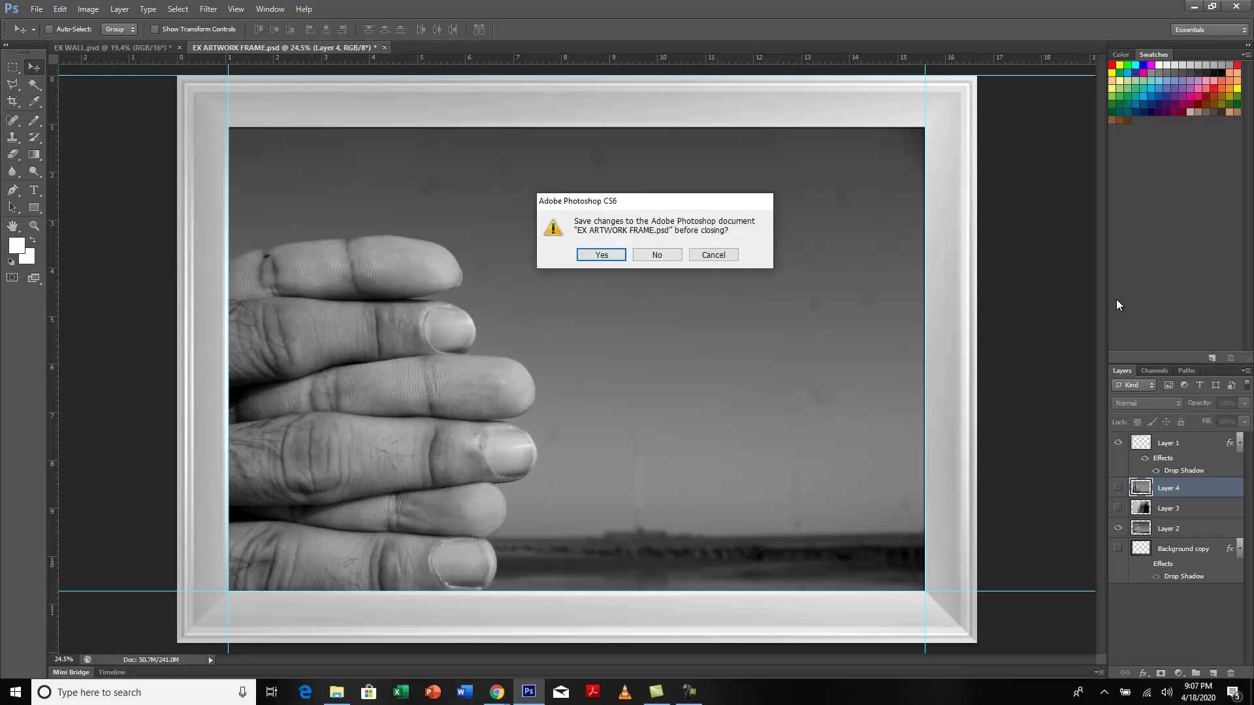
{"action": "key", "text": "n"}
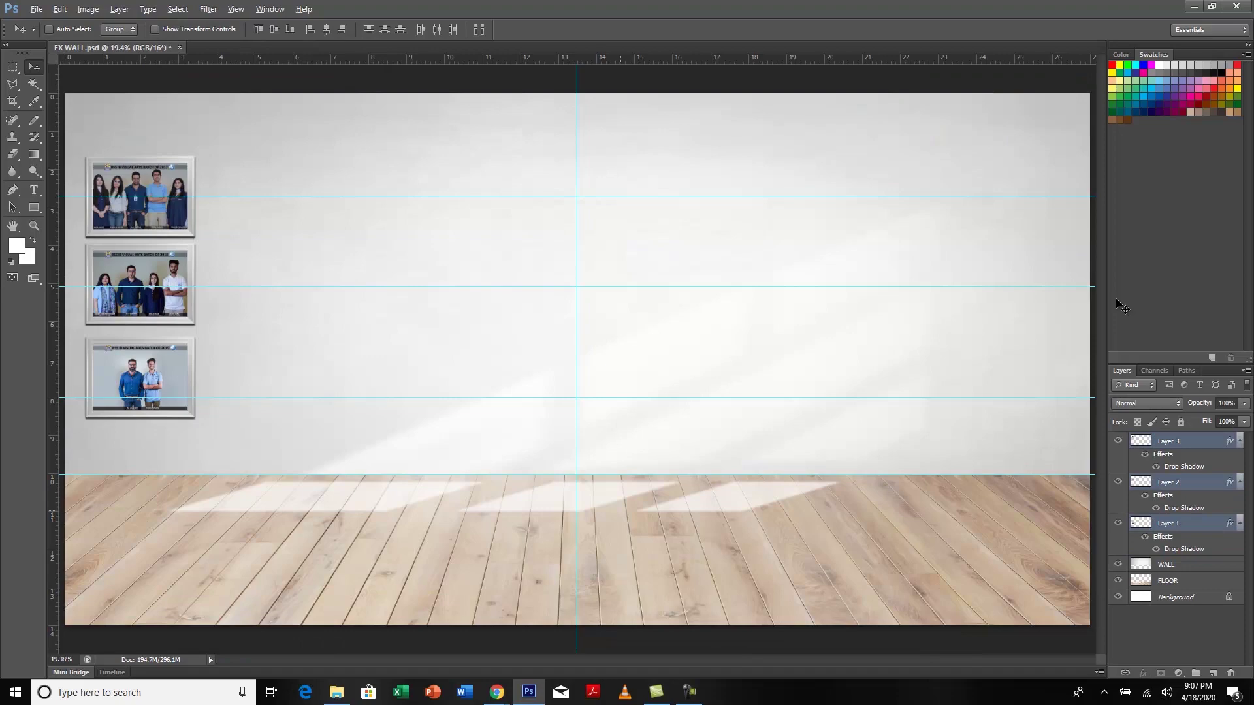
{"action": "key", "text": "alt+Tab"}
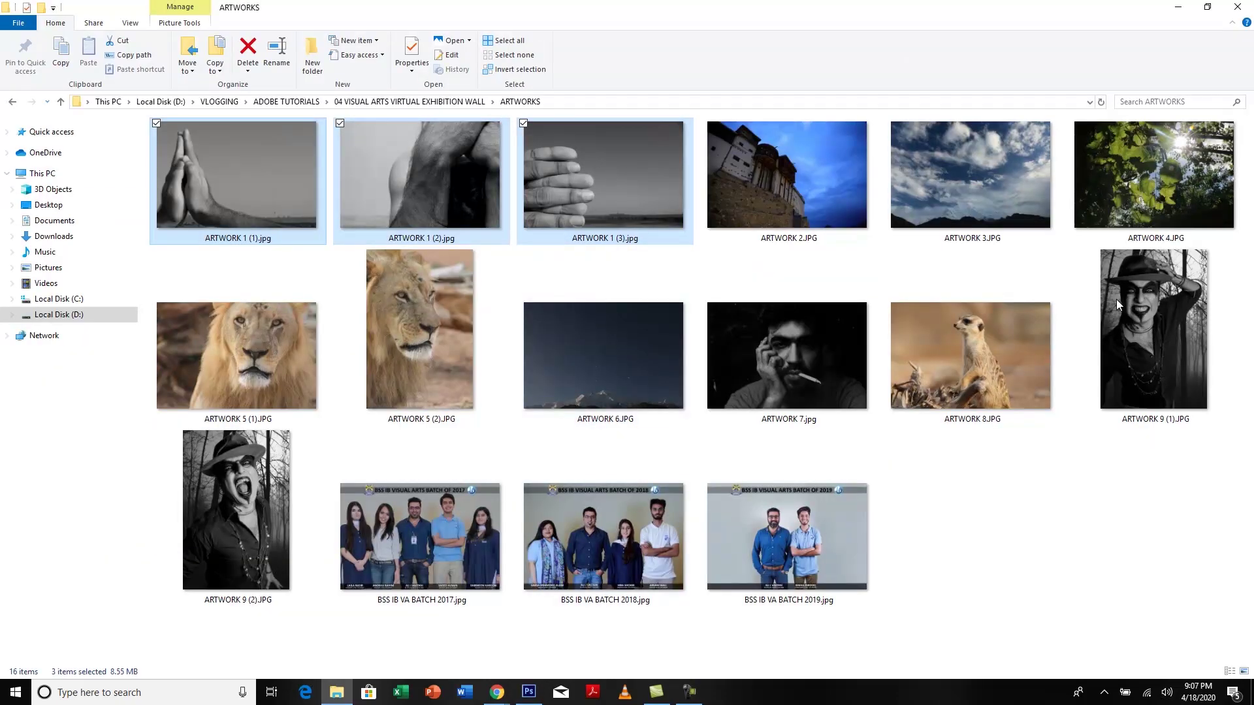
{"action": "key", "text": "alt+Up"}
{"action": "key", "text": "Right"}
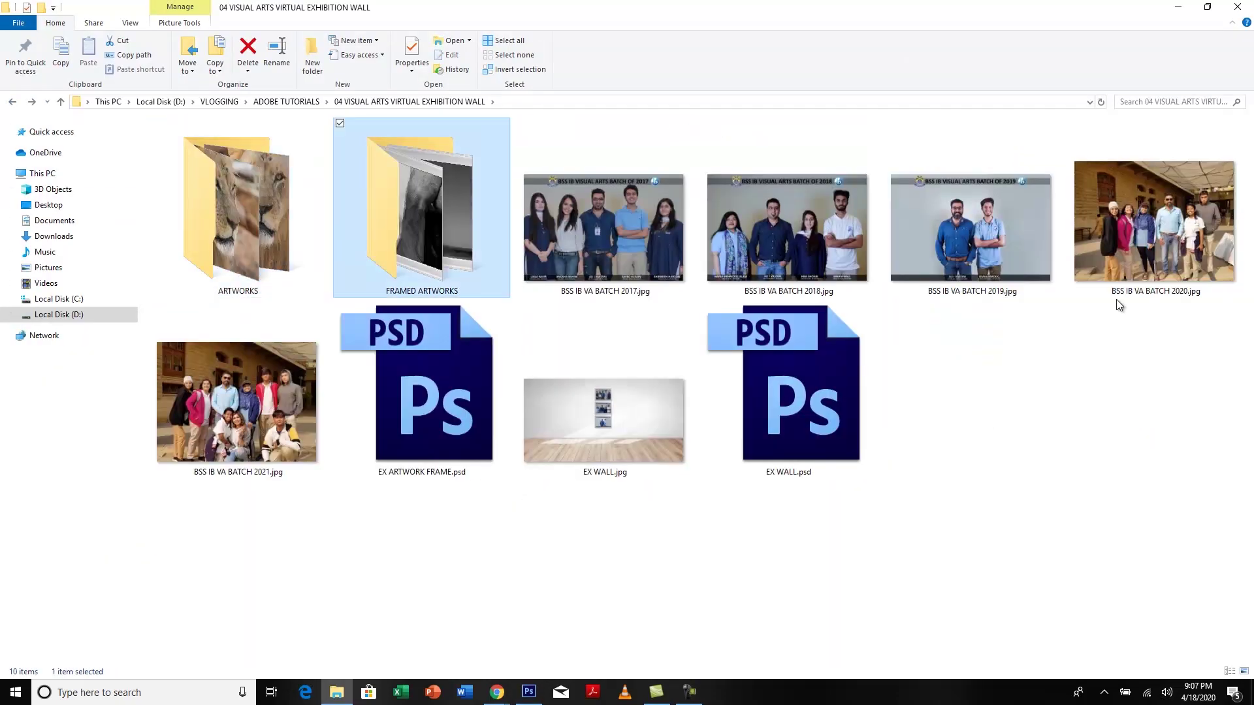
{"action": "key", "text": "Return"}
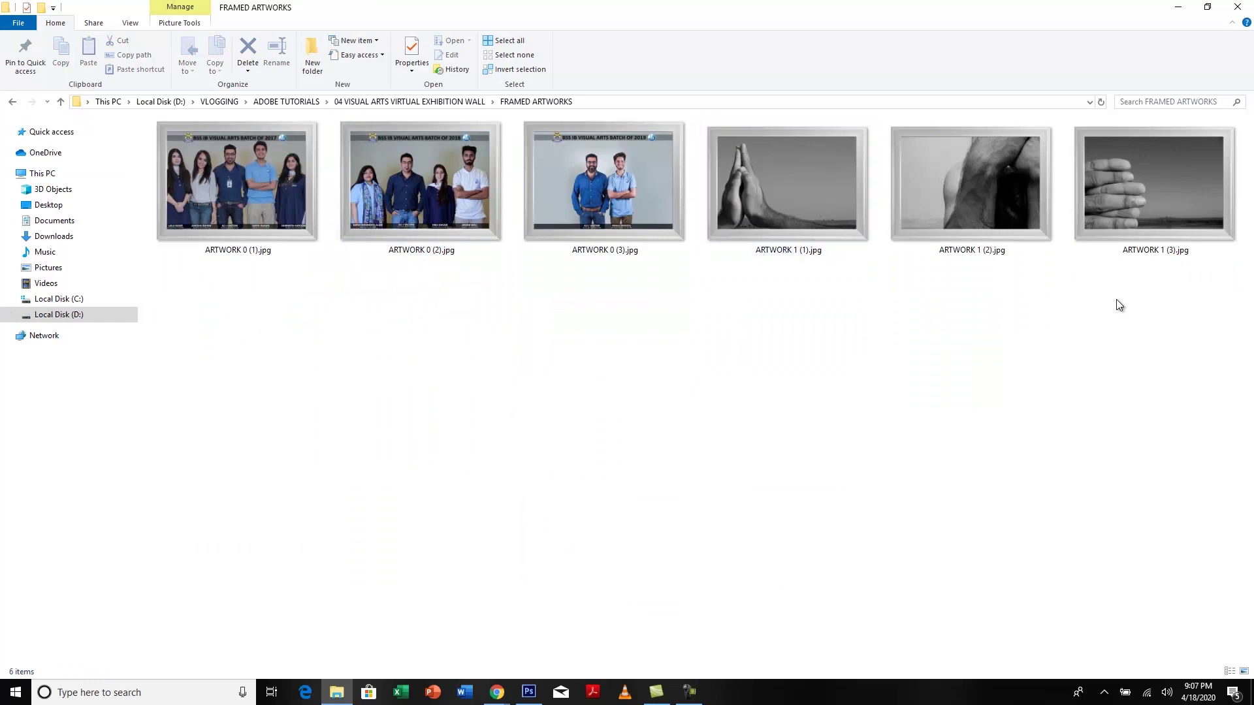
- Select ARTWORK 1 (1).jpg, ARTWORK 1 (2).jpg and ARTWORK 1 (3).jpg and open them in Photoshop
{"action": "key", "text": "space"}
{"action": "key", "text": "shift+Right"}
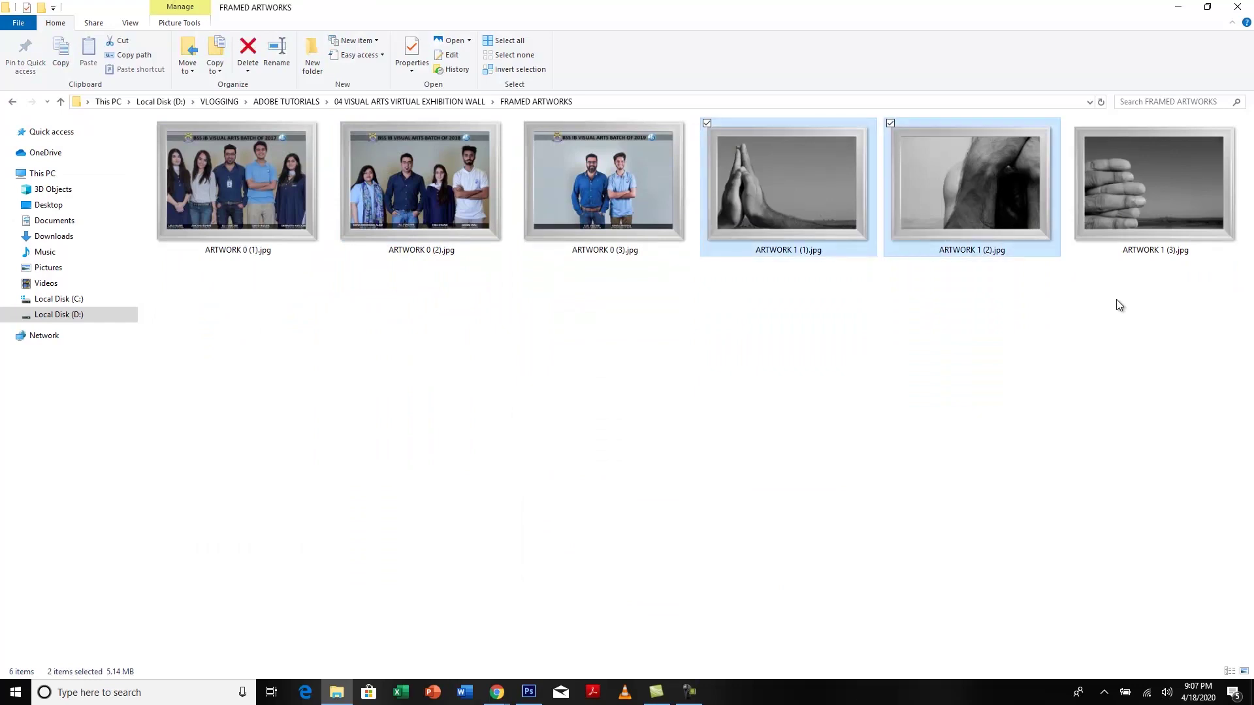
{"action": "key", "text": "shift+Right"}
{"action": "left_click_drag", "start_coordinate": [778, 183], "coordinate": [577, 359]}
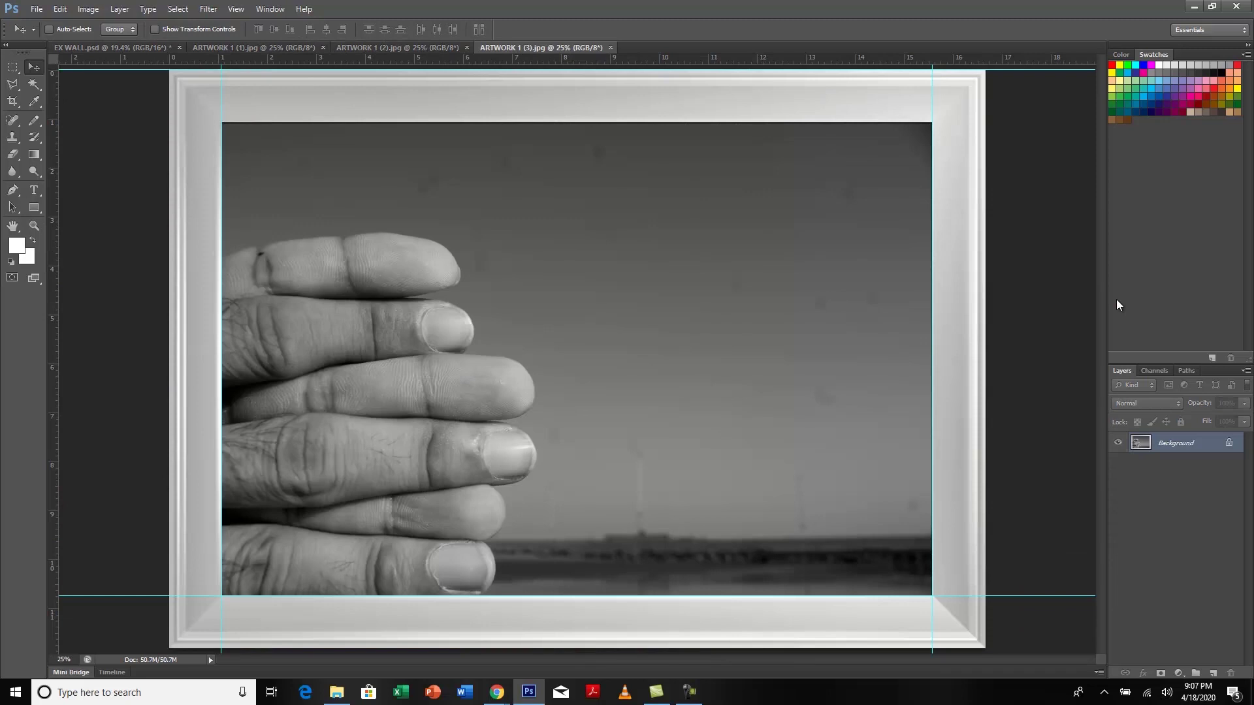
- Copy the whole ARTWORK 1 (3).jpg image into EX WALL.psd as a new layer, and close the source image
{"action": "key", "text": "ctrl+a"}
{"action": "key", "text": "ctrl+c"}
{"action": "key", "text": "ctrl+Tab"}
{"action": "key", "text": "ctrl+v"}
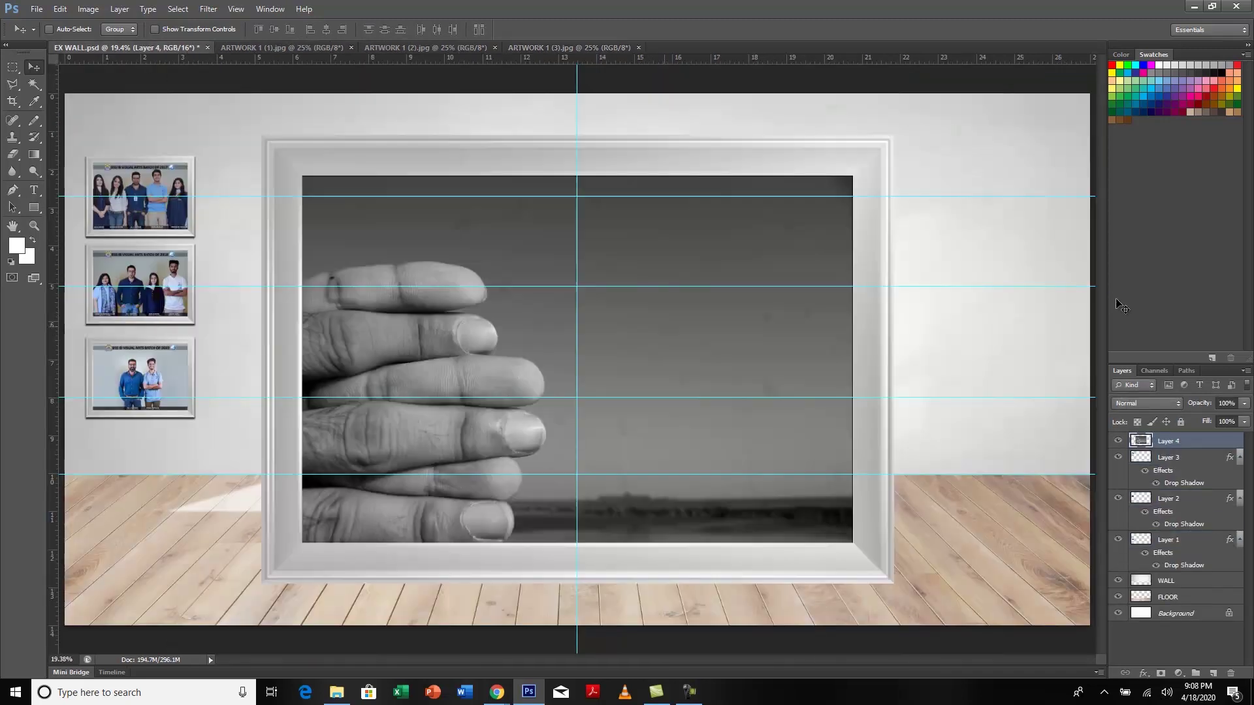
{"action": "key", "text": "ctrl+shift+Tab"}
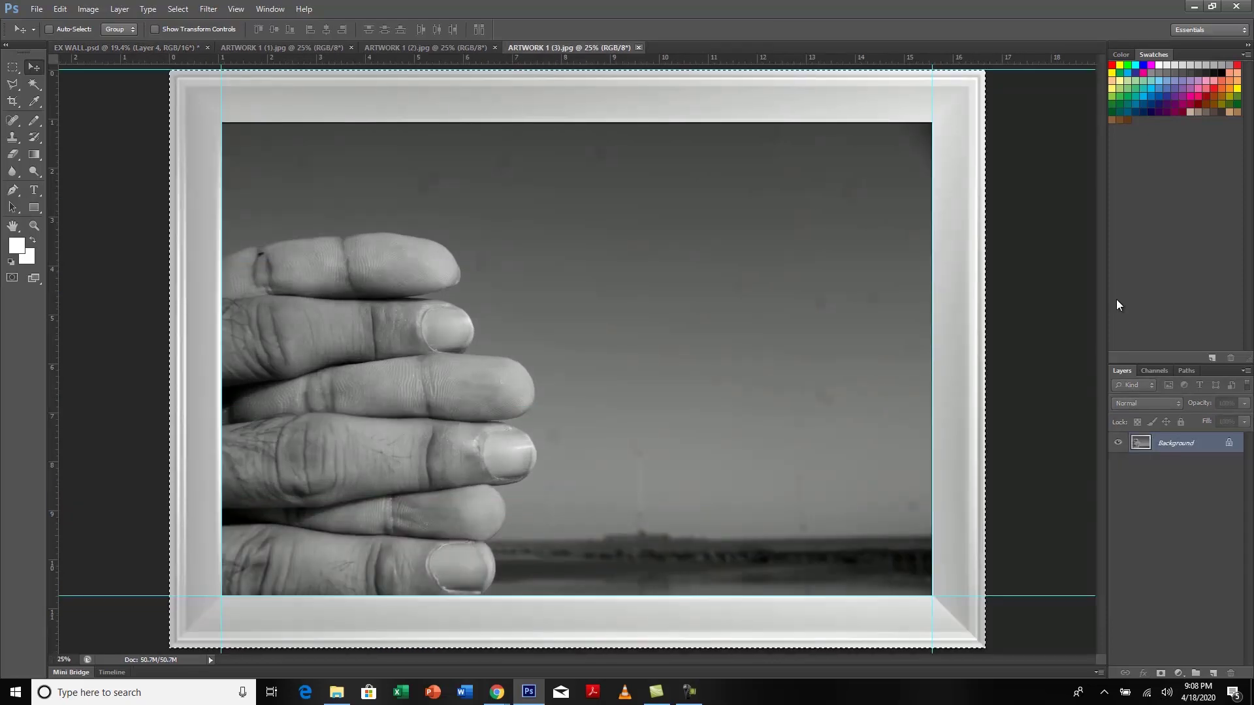
{"action": "key", "text": "ctrl+w"}
- Copy the whole ARTWORK 1 (2).jpg image into EX WALL.psd as a new layer, and close the source image
{"action": "key", "text": "ctrl+shift+Tab"}
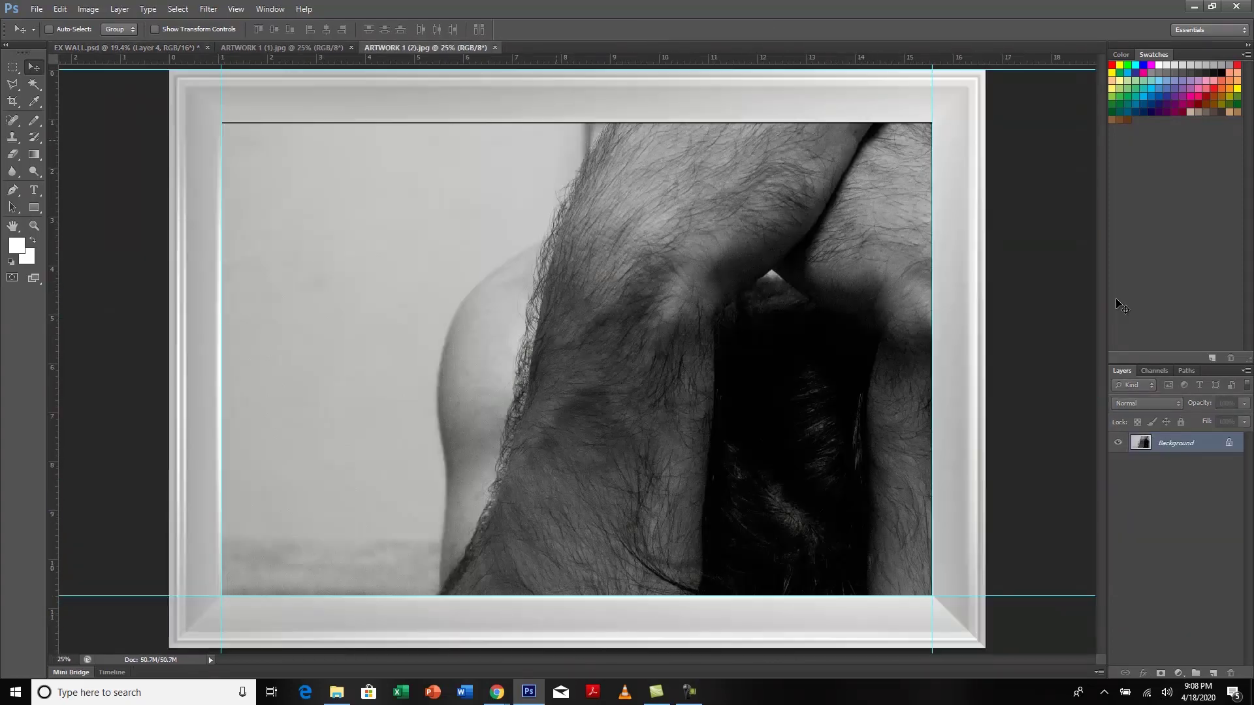
{"action": "key", "text": "ctrl+Tab"}
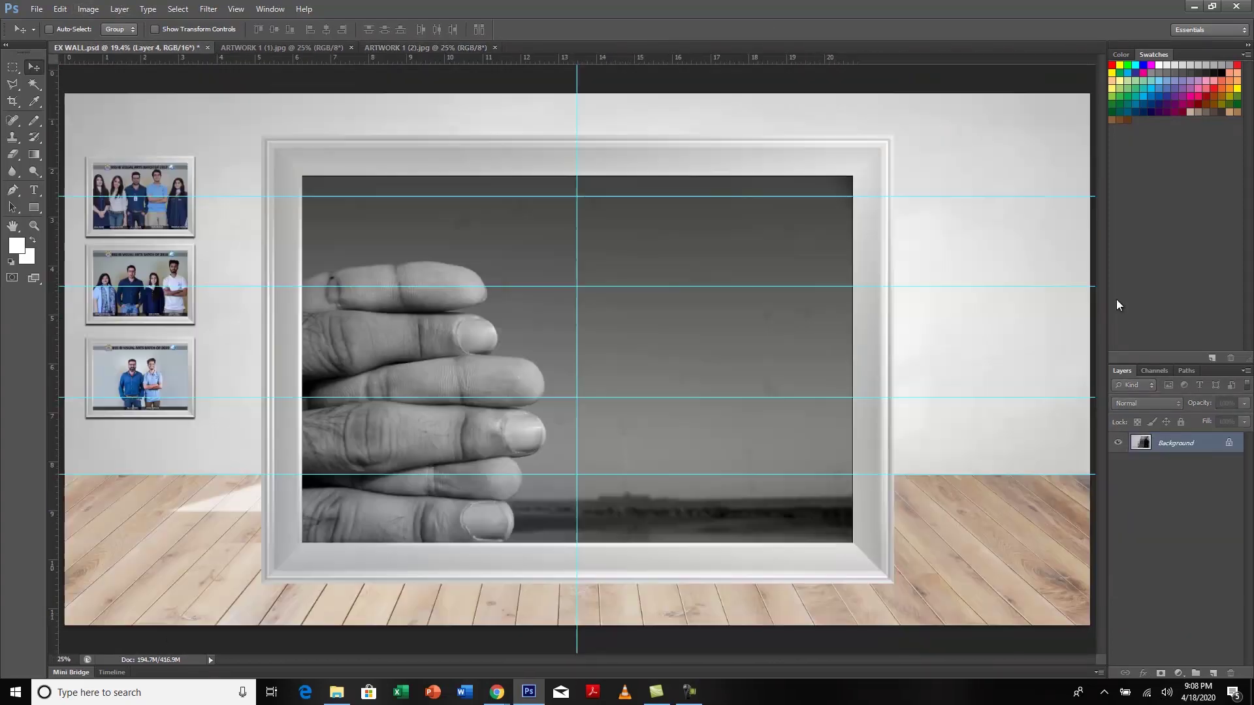
{"action": "key", "text": "ctrl+v"}
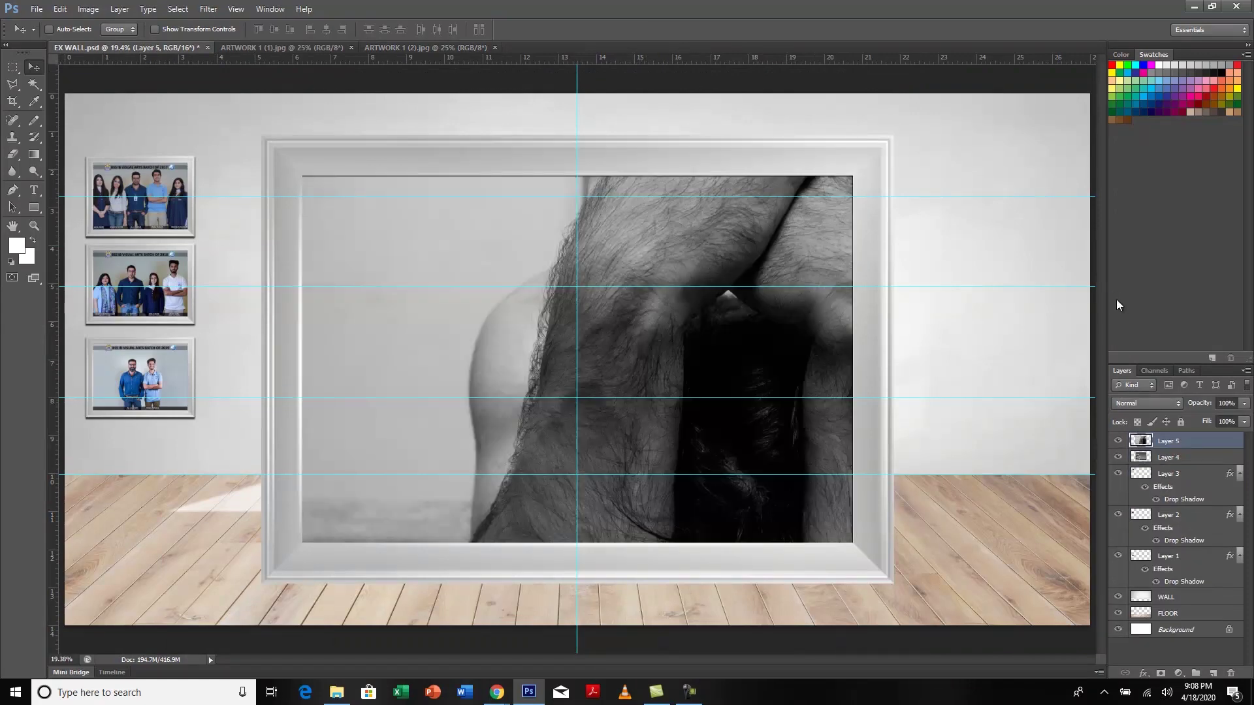
{"action": "key", "text": "ctrl+shift+Tab"}
{"action": "key", "text": "ctrl+w"}
- Copy the whole ARTWORK 1 (1).jpg image into EX WALL.psd as a new layer, and close the source image
{"action": "key", "text": "ctrl+Tab"}
{"action": "key", "text": "ctrl+a"}
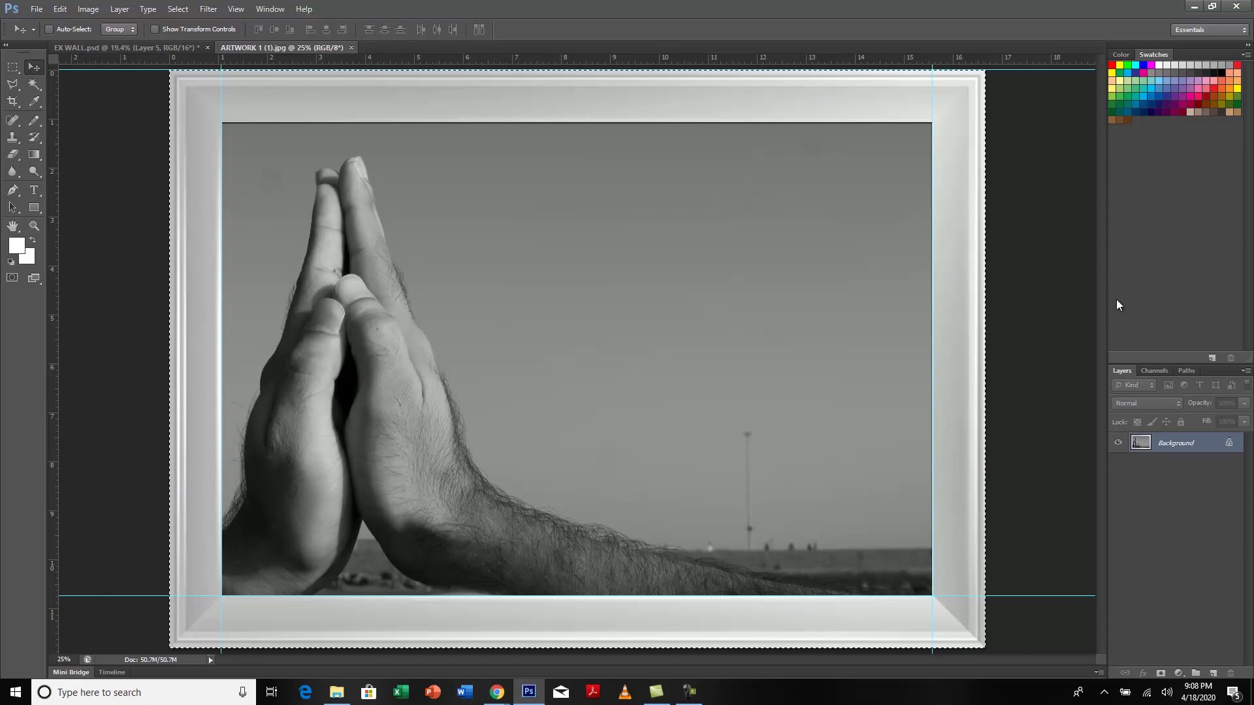
{"action": "key", "text": "ctrl+c"}
{"action": "key", "text": "ctrl+Tab"}
{"action": "key", "text": "ctrl+v"}
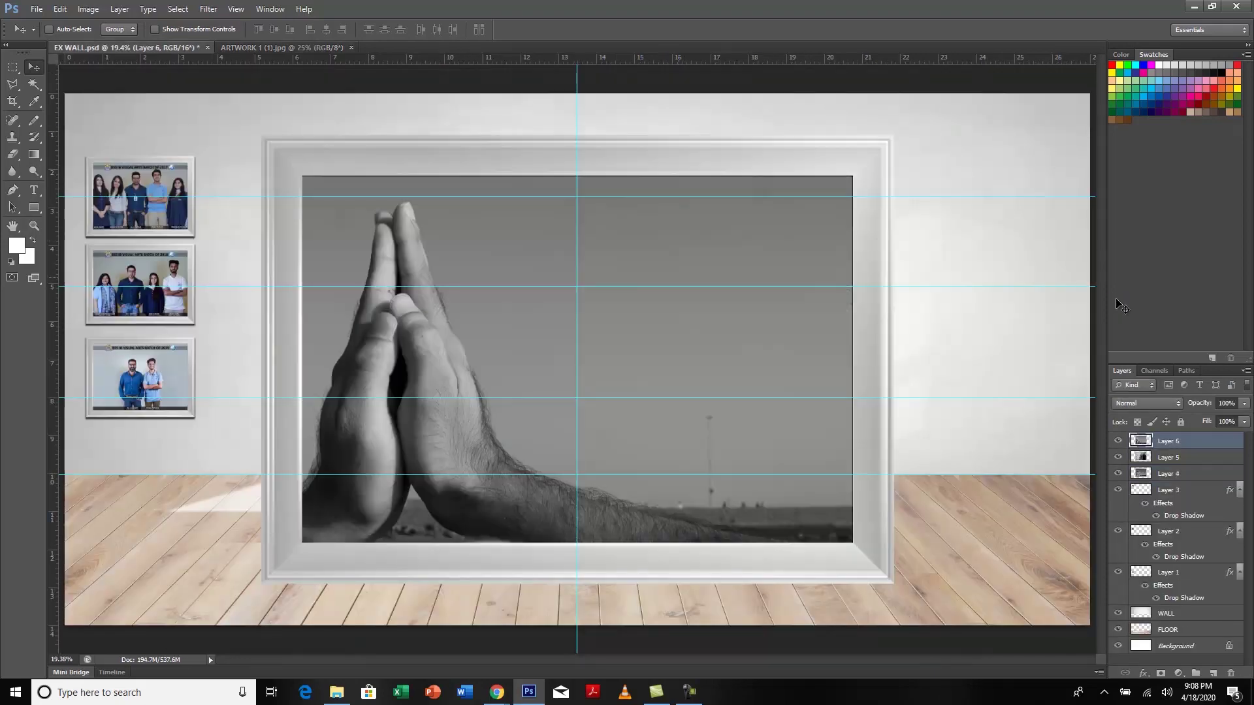
{"action": "key", "text": "ctrl+Tab"}
{"action": "key", "text": "ctrl+w"}
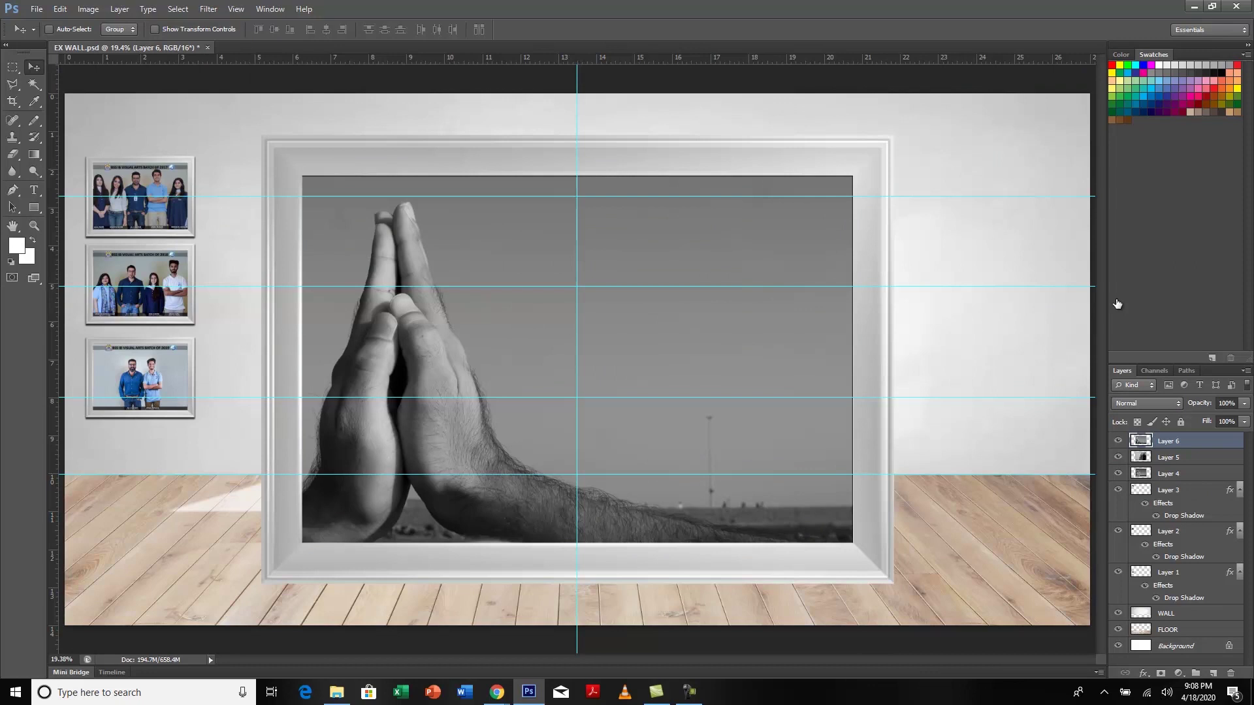
- Scale Layers 4, 5 and 6 together to about 18.3% and place them beside the uppermost group photo, level with it
{"action": "key", "text": "alt+shift+bracketleft"}
{"action": "key", "text": "alt+shift+bracketleft"}
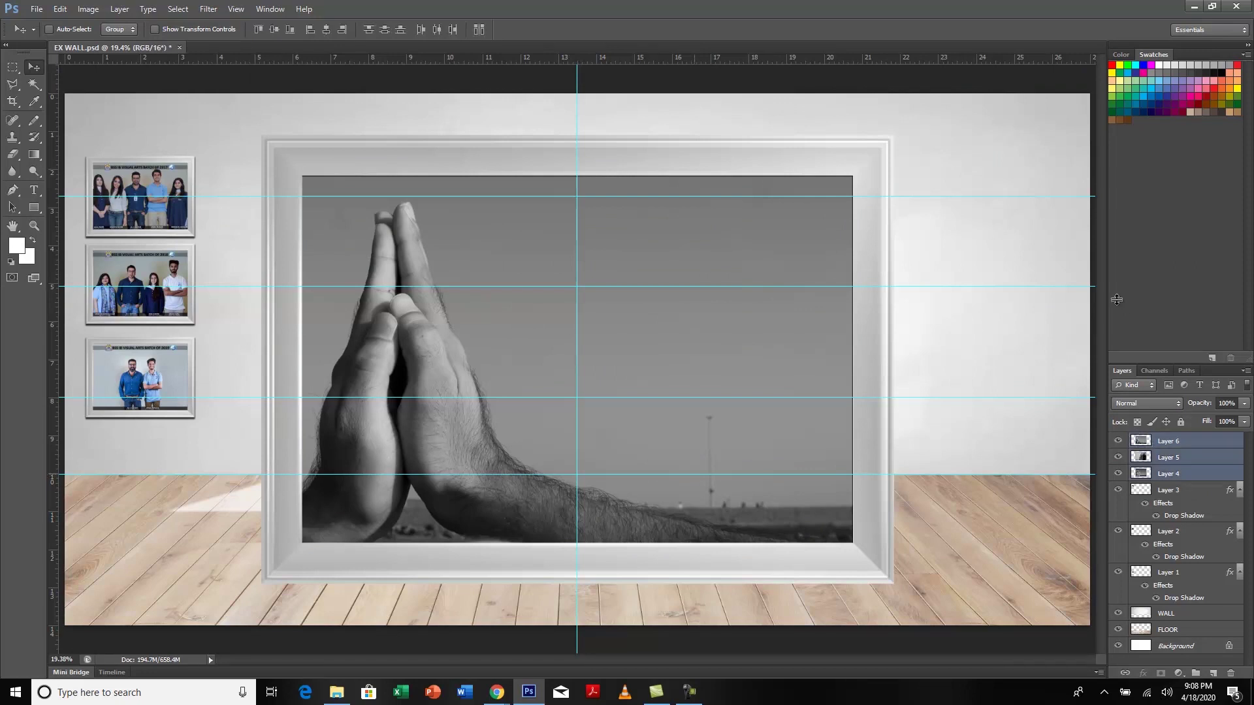
{"action": "key", "text": "ctrl+t"}
{"action": "left_click_drag", "start_coordinate": [261, 135], "coordinate": [713, 455]}
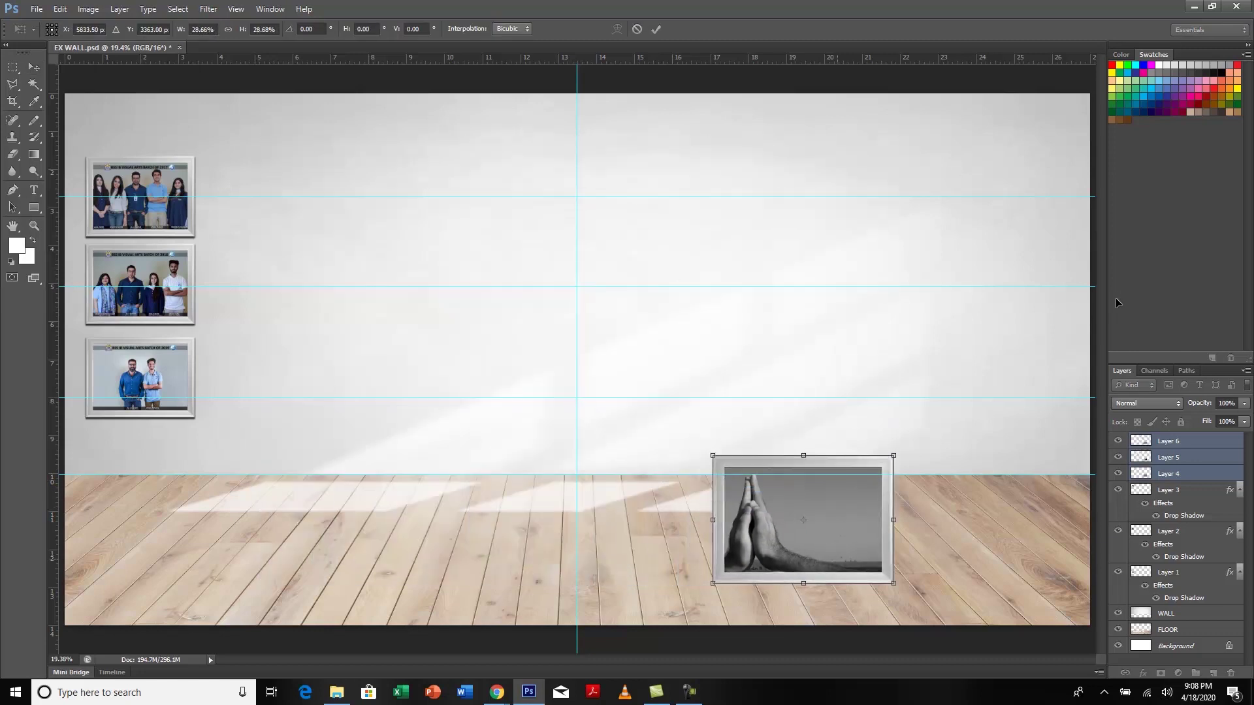
{"action": "left_click_drag", "start_coordinate": [894, 584], "coordinate": [367, 219]}
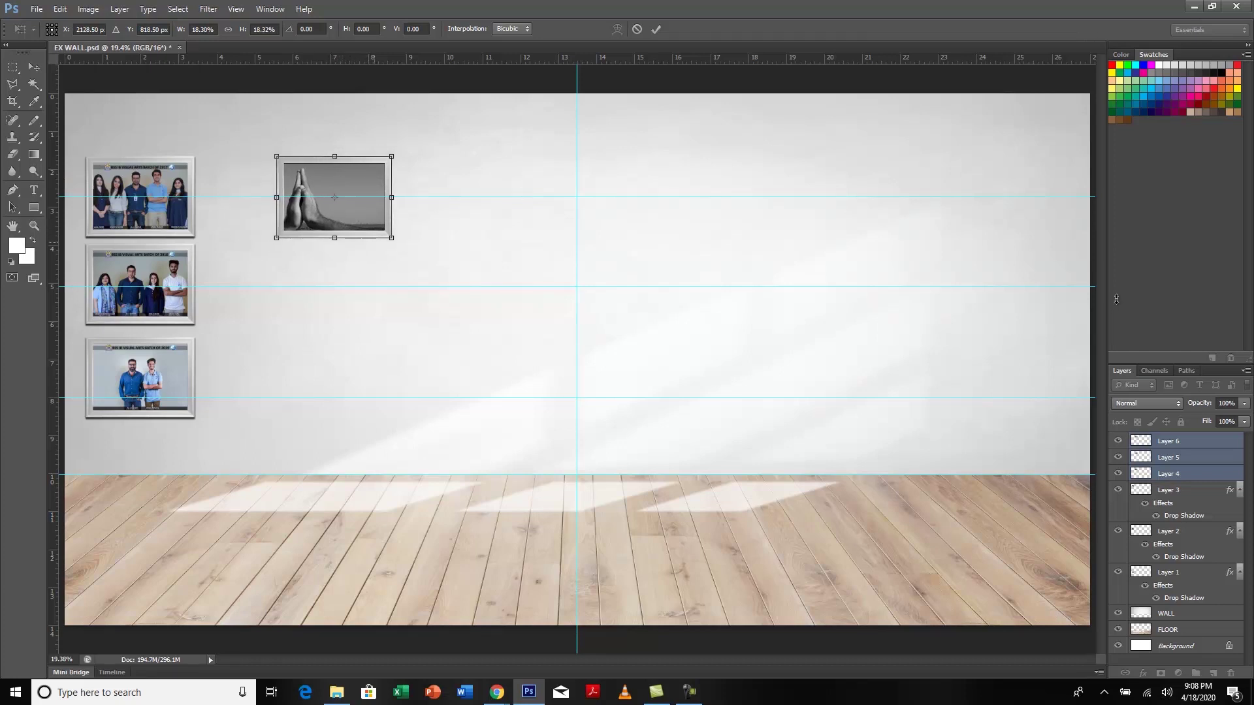
{"action": "key", "text": "Return"}
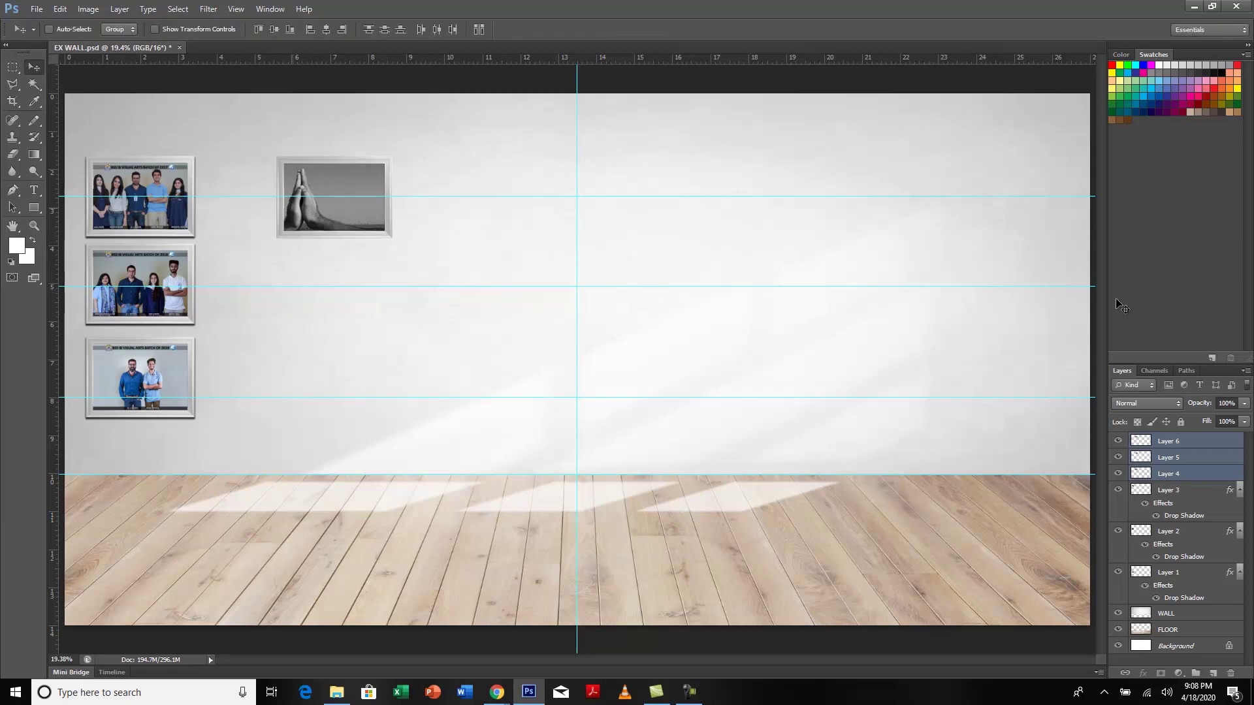
{"action": "left_click_drag", "start_coordinate": [362, 221], "coordinate": [328, 221]}
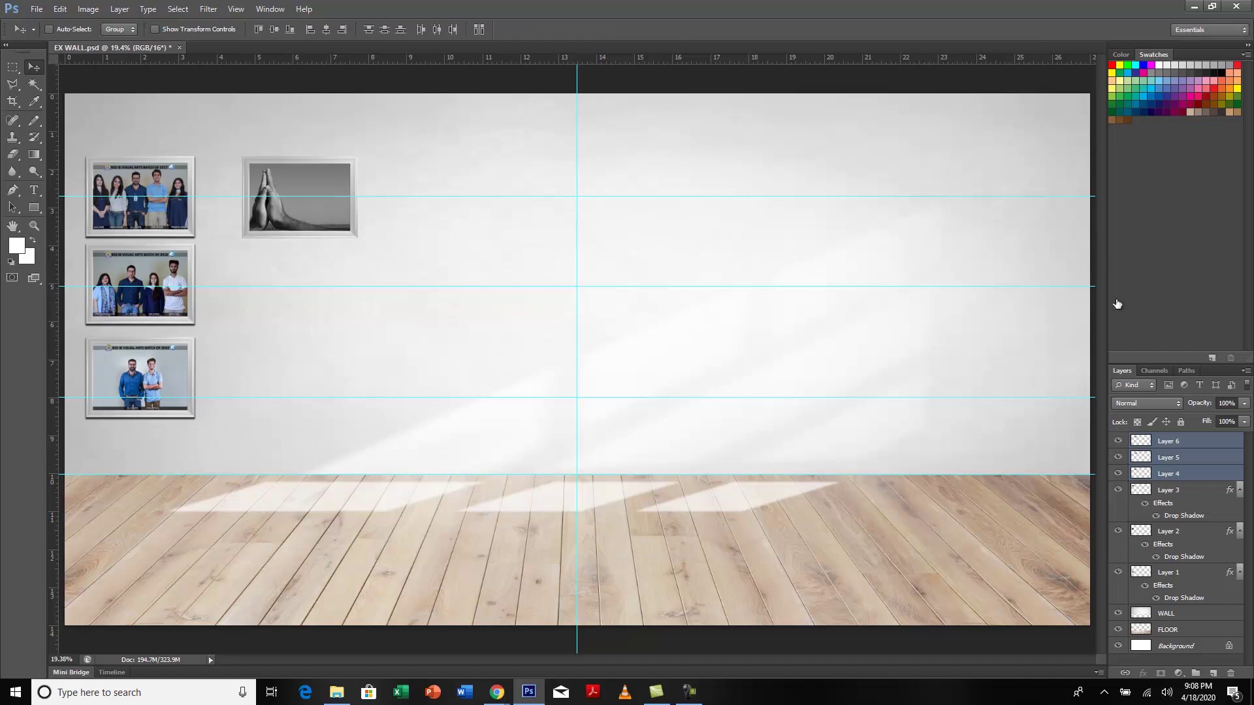
- Move the Layer 5 artwork about 2.4 in straight down, below the praying-hands artwork and level with the middle group photo
{"action": "left_click", "coordinate": [1176, 458]}
{"action": "key", "text": "alt+bracketleft"}
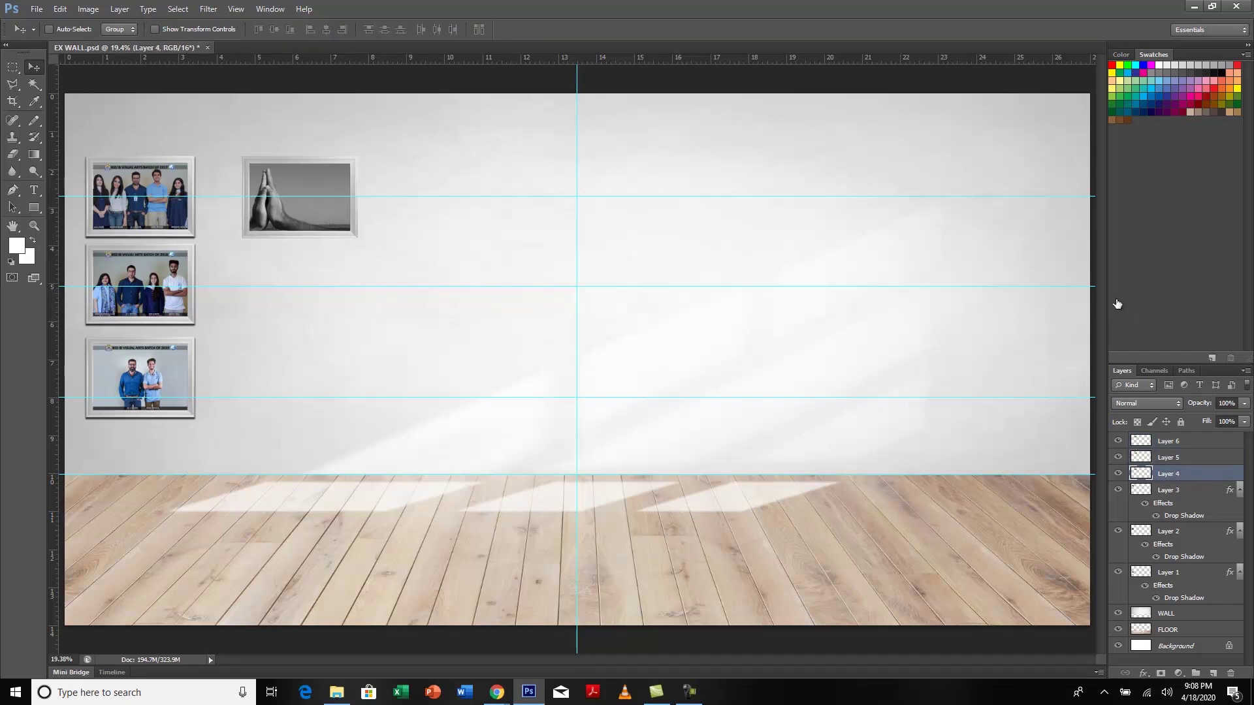
{"action": "key", "text": "alt+bracketright"}
{"action": "key", "text": "shift+Down"}
{"action": "key", "text": "shift+Down"}
{"action": "key", "text": "shift+Down"}
{"action": "key", "text": "shift+Down"}
{"action": "key", "text": "shift+Down"}
{"action": "key", "text": "shift+Down"}
{"action": "key", "text": "shift+Down"}
{"action": "key", "text": "shift+Down"}
{"action": "key", "text": "shift+Down"}
{"action": "key", "text": "shift+Down"}
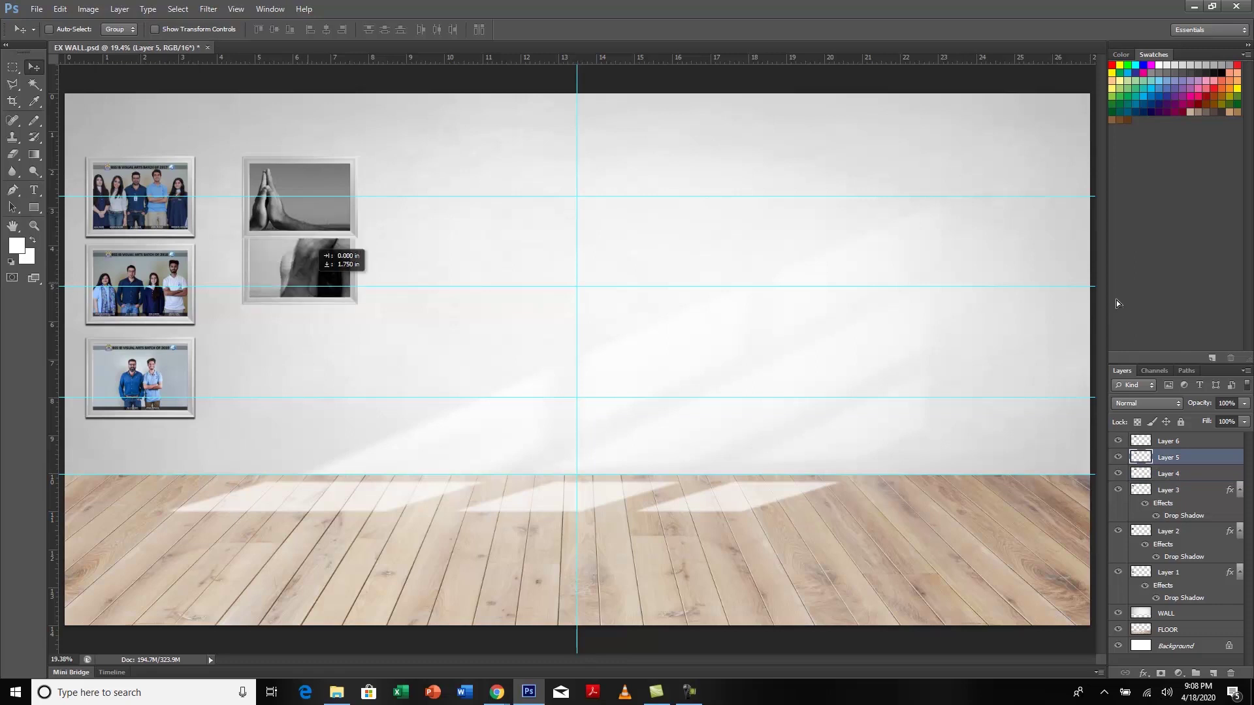
{"action": "key", "text": "shift+Down"}
{"action": "key", "text": "shift+Down"}
{"action": "key", "text": "shift+Down"}
{"action": "key", "text": "shift+Down"}
{"action": "key", "text": "shift+Down"}
{"action": "key", "text": "shift+Down"}
{"action": "key", "text": "shift+Down"}
{"action": "key", "text": "shift+Down"}
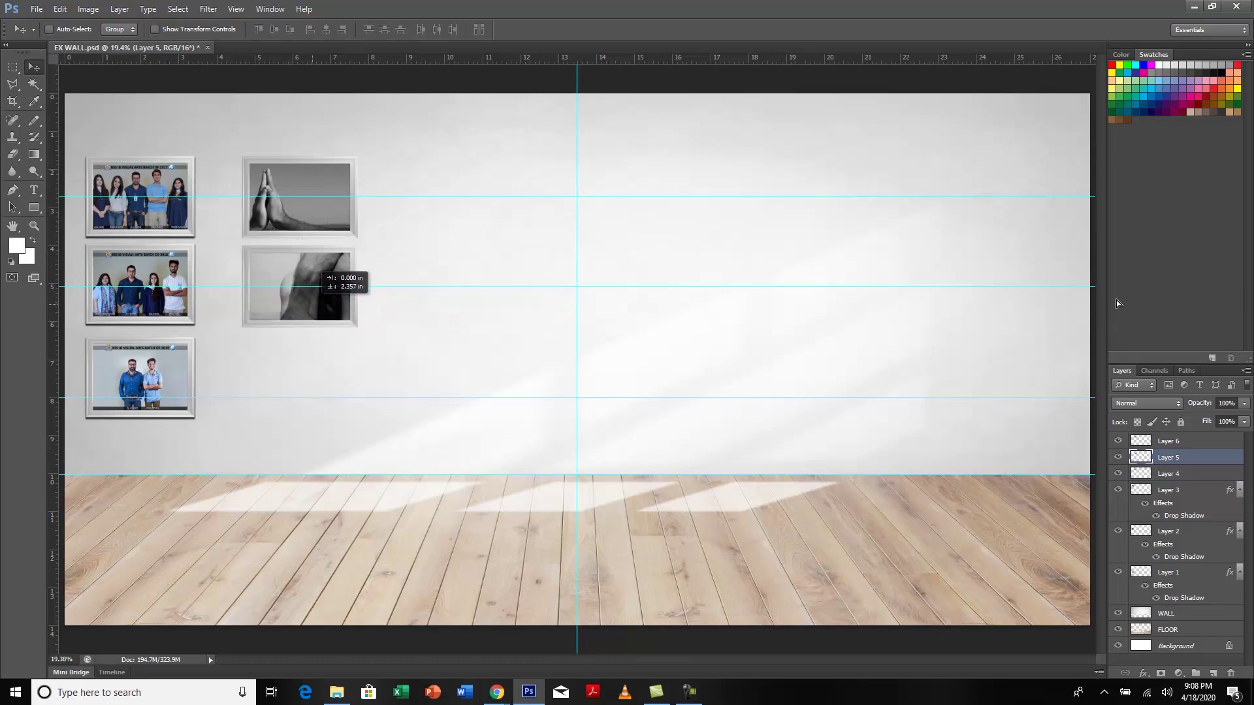
{"action": "key", "text": "shift+Up"}
{"action": "key", "text": "shift+Up"}
{"action": "key", "text": "shift+Up"}
{"action": "key", "text": "shift+Up"}
{"action": "key", "text": "shift+Up"}
{"action": "key", "text": "shift+Up"}
{"action": "key", "text": "shift+Down"}
{"action": "key", "text": "shift+Up"}
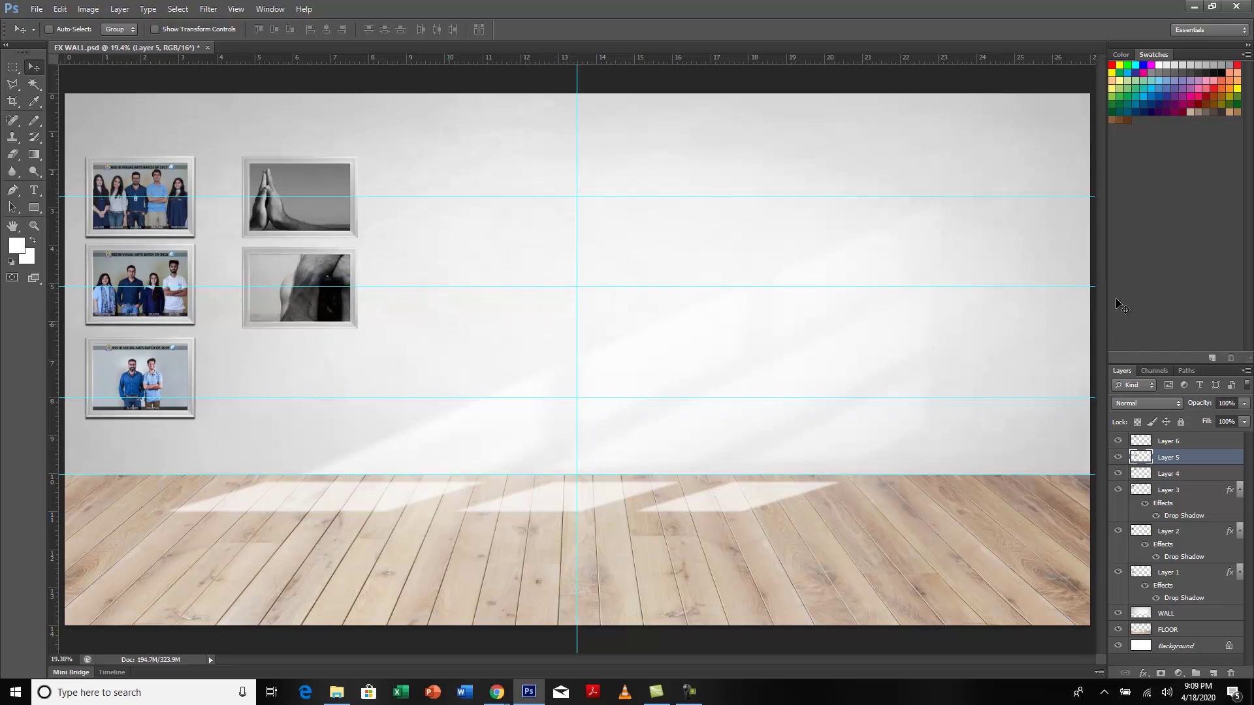
- Move the Layer 4 stacked-hands artwork straight down to the third row, roughly level with the lowest group photo
{"action": "left_click", "coordinate": [1118, 473]}
{"action": "left_click", "coordinate": [1168, 473]}
{"action": "left_click_drag", "start_coordinate": [330, 317], "coordinate": [331, 497]}
{"action": "left_click_drag", "start_coordinate": [320, 355], "coordinate": [321, 365]}
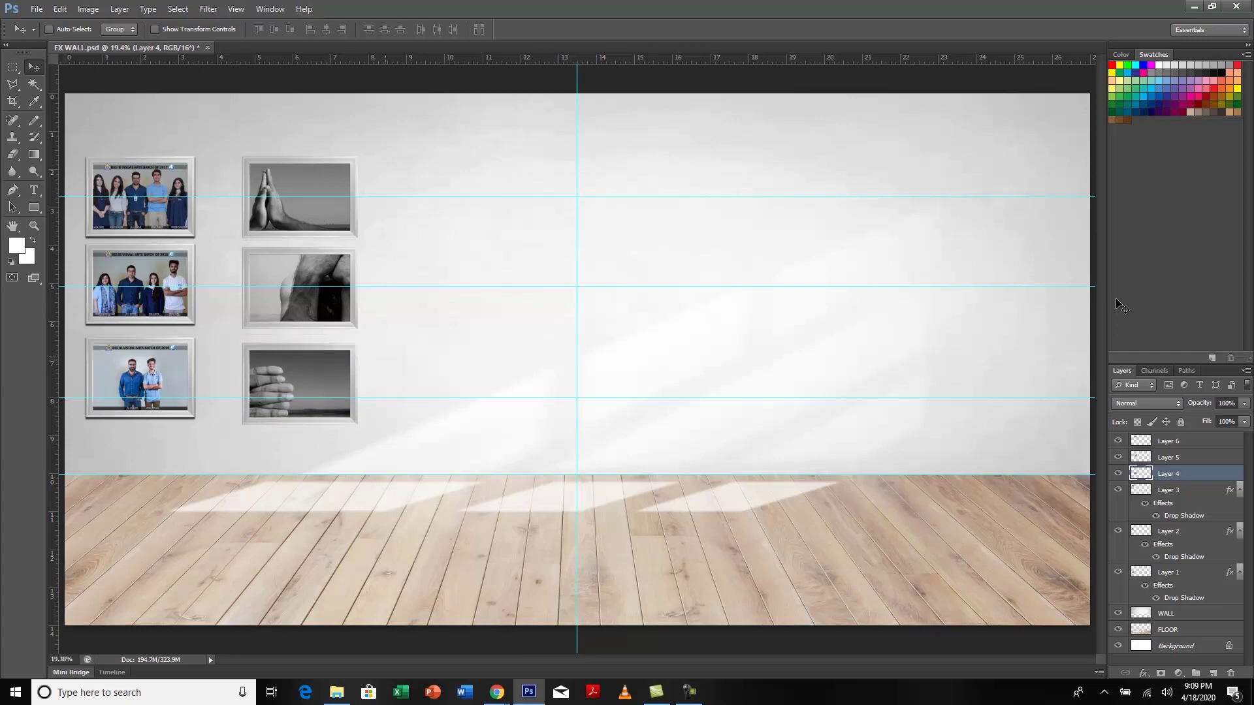
{"action": "key", "text": "shift+Up"}
{"action": "key", "text": "shift+Up"}
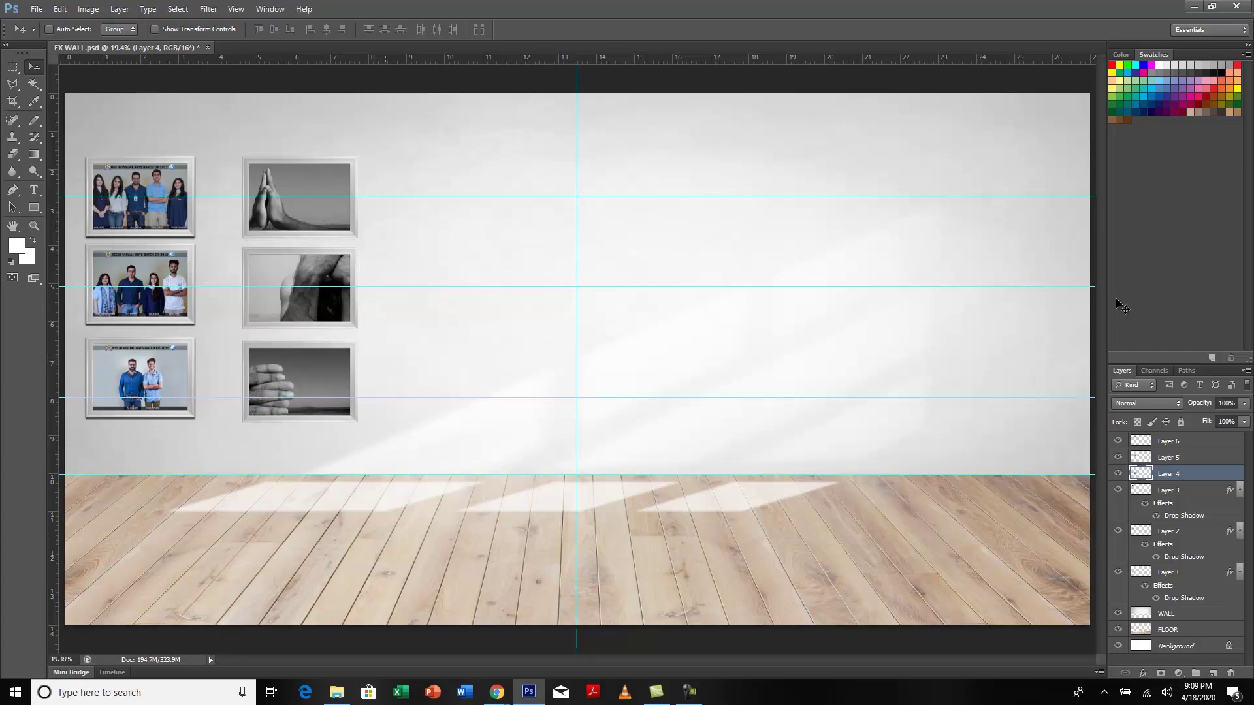
{"action": "key", "text": "alt+Tab"}
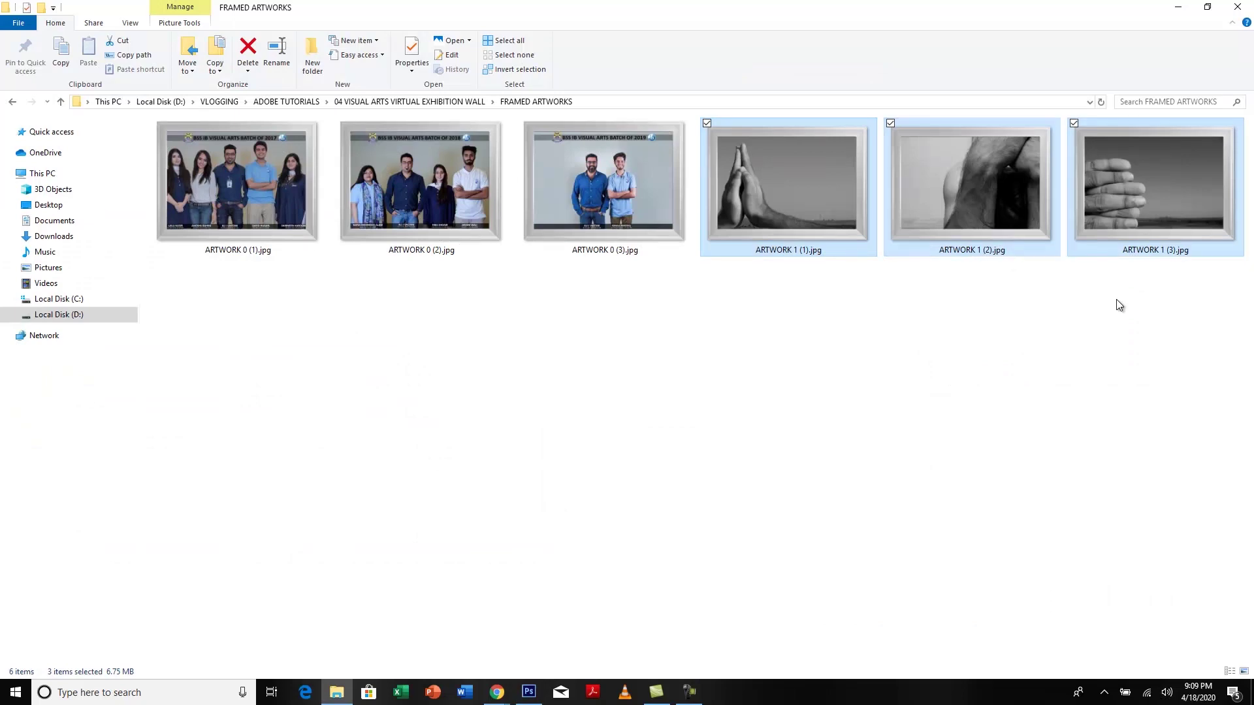
{"action": "key", "text": "alt+Tab"}
{"action": "key", "text": "Tab"}
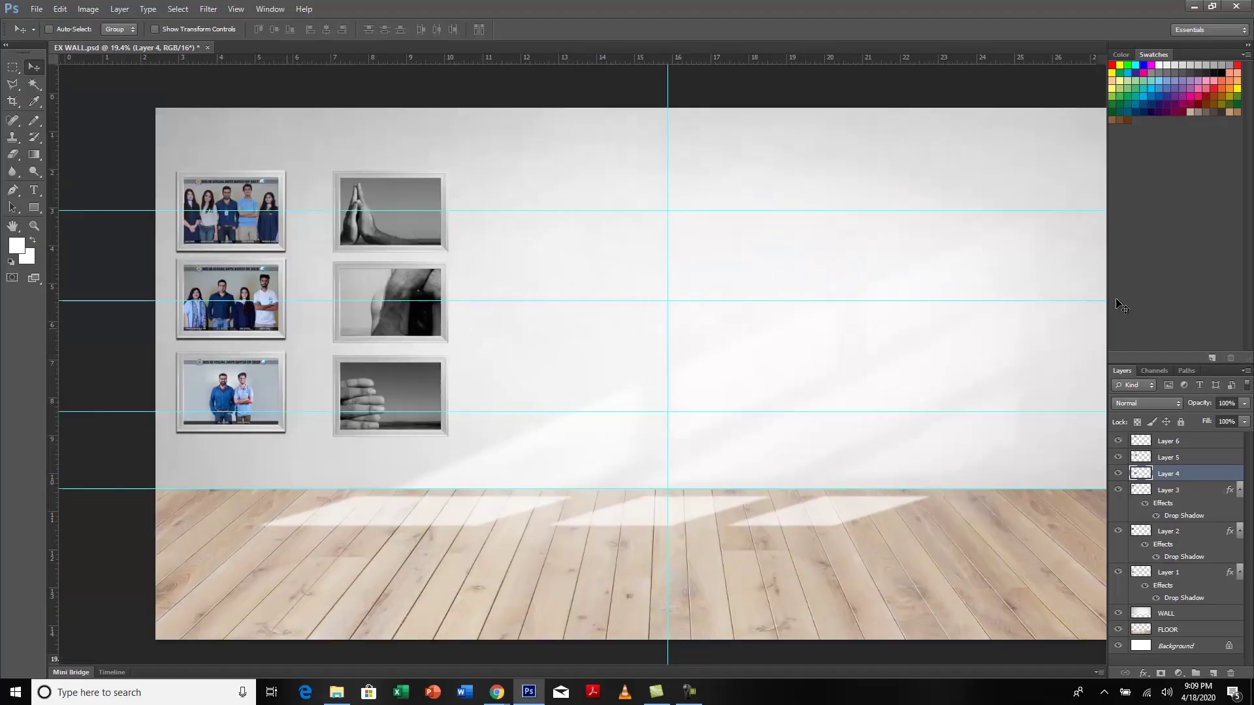
{"action": "key", "text": "alt+Tab"}
{"action": "key", "text": "alt+Tab"}
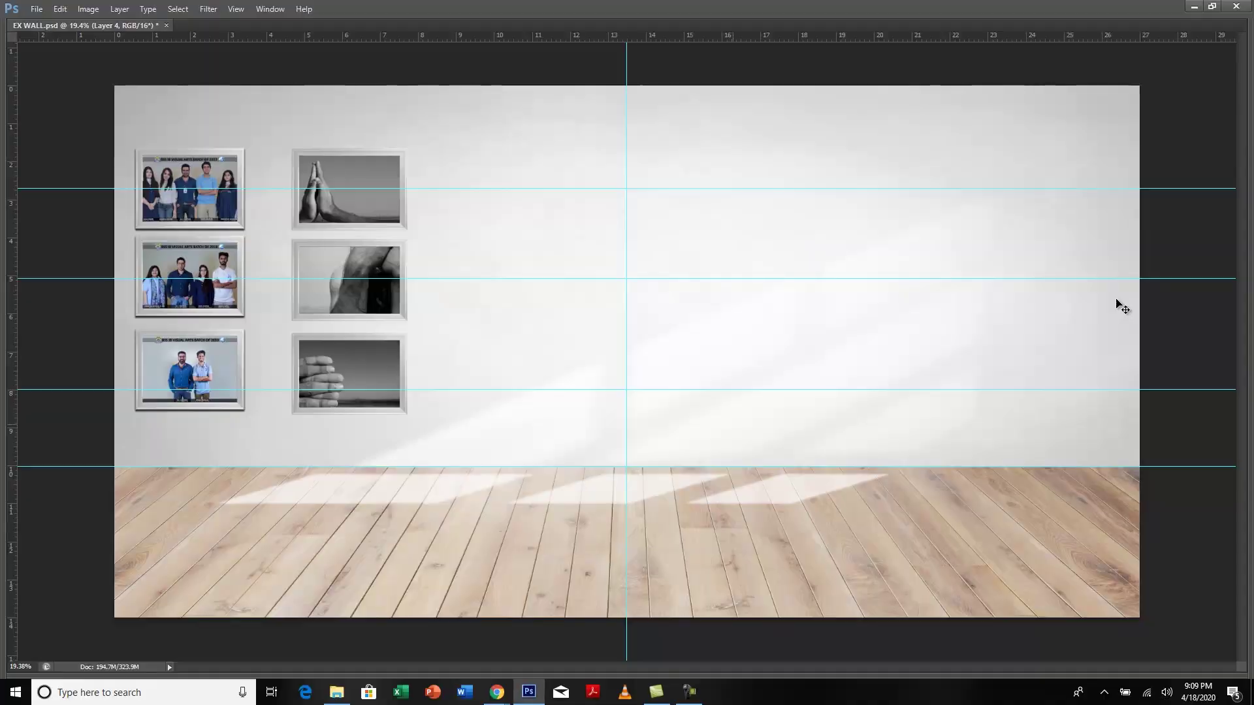
{"action": "key", "text": "Tab"}
{"action": "key", "text": "alt+Tab"}
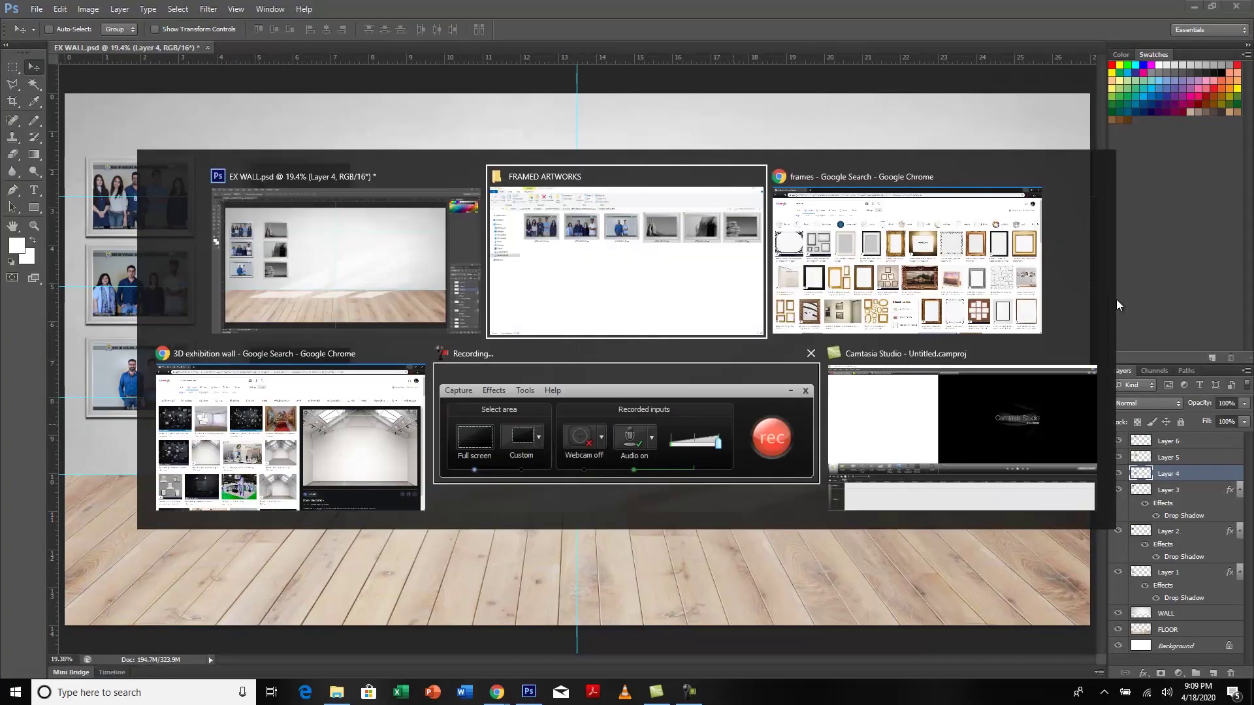
{"action": "key", "text": "alt+Tab"}
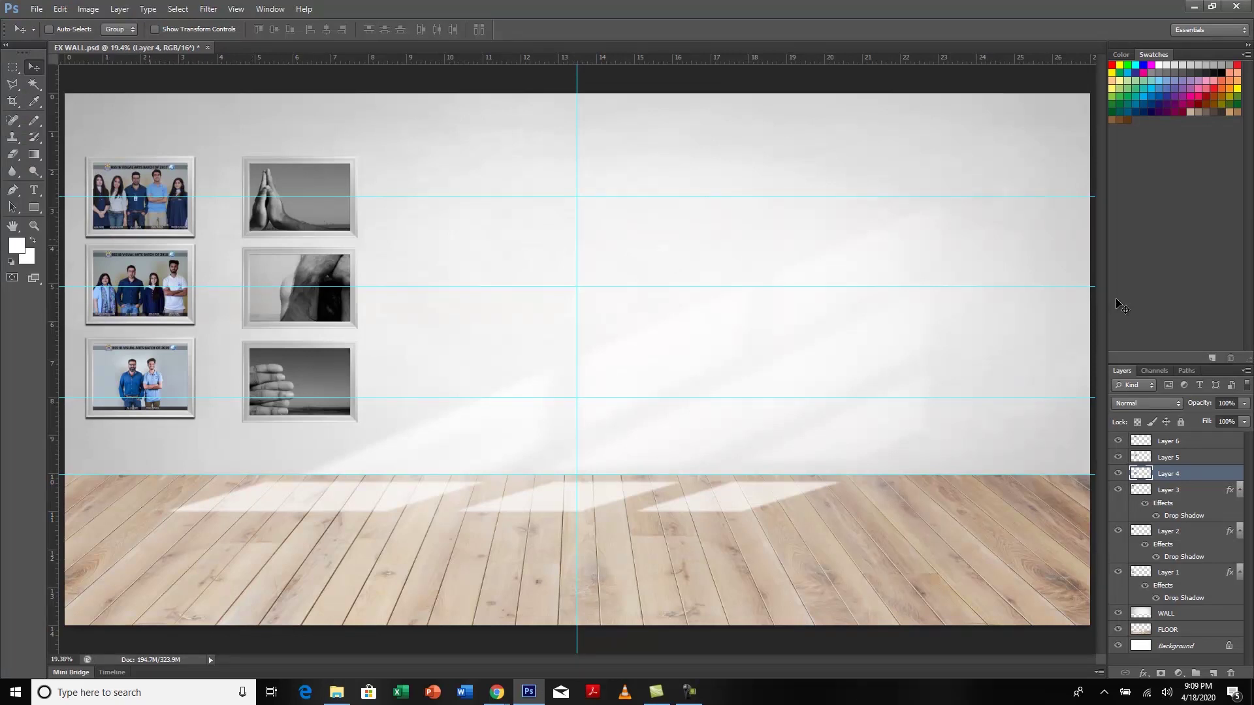
- Add a Multiply drop shadow with 75% opacity and a 90° angle to Layer 4
{"action": "key", "text": "ctrl+plus"}
{"action": "key", "text": "ctrl+plus"}
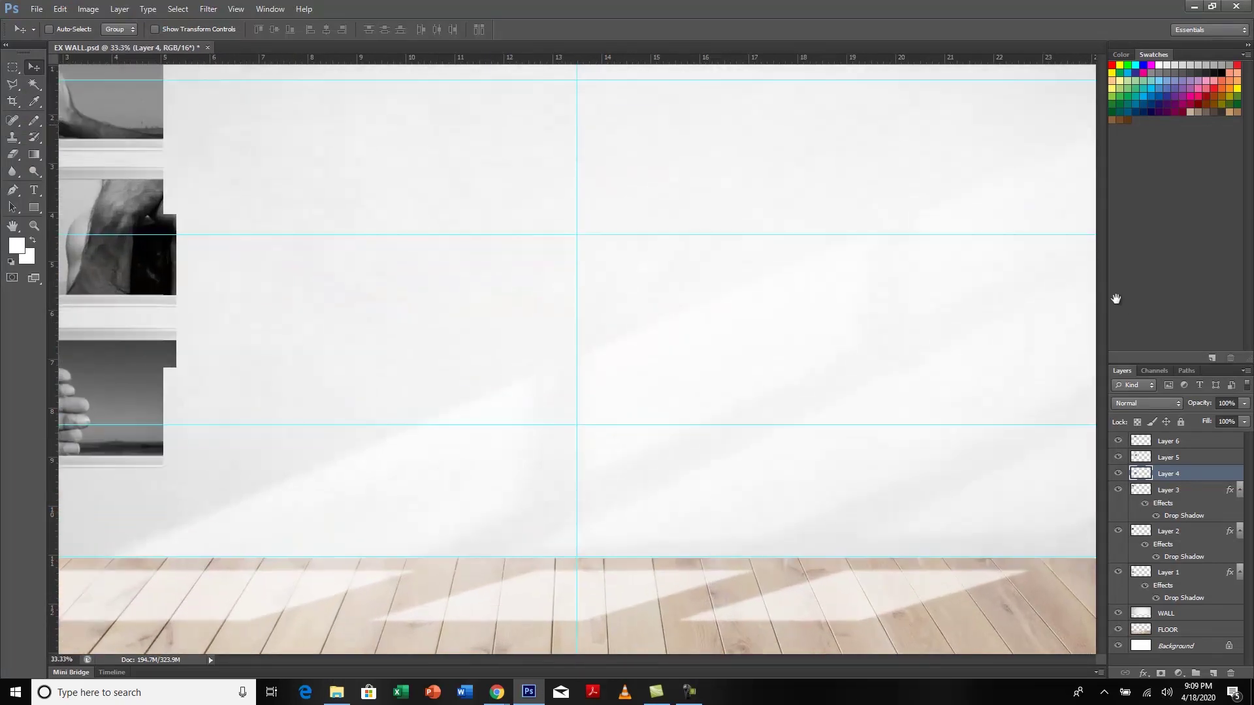
{"action": "left_click_drag", "start_coordinate": [723, 183], "coordinate": [1116, 298]}
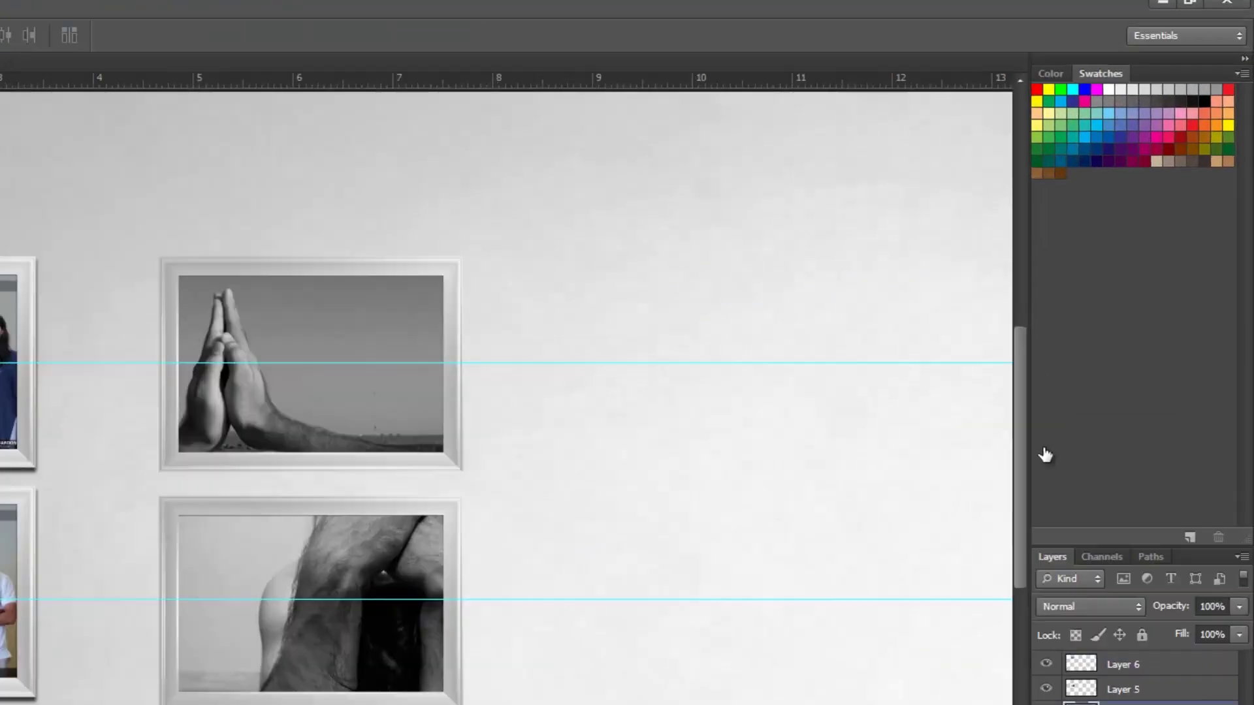
{"action": "right_click", "coordinate": [1180, 474]}
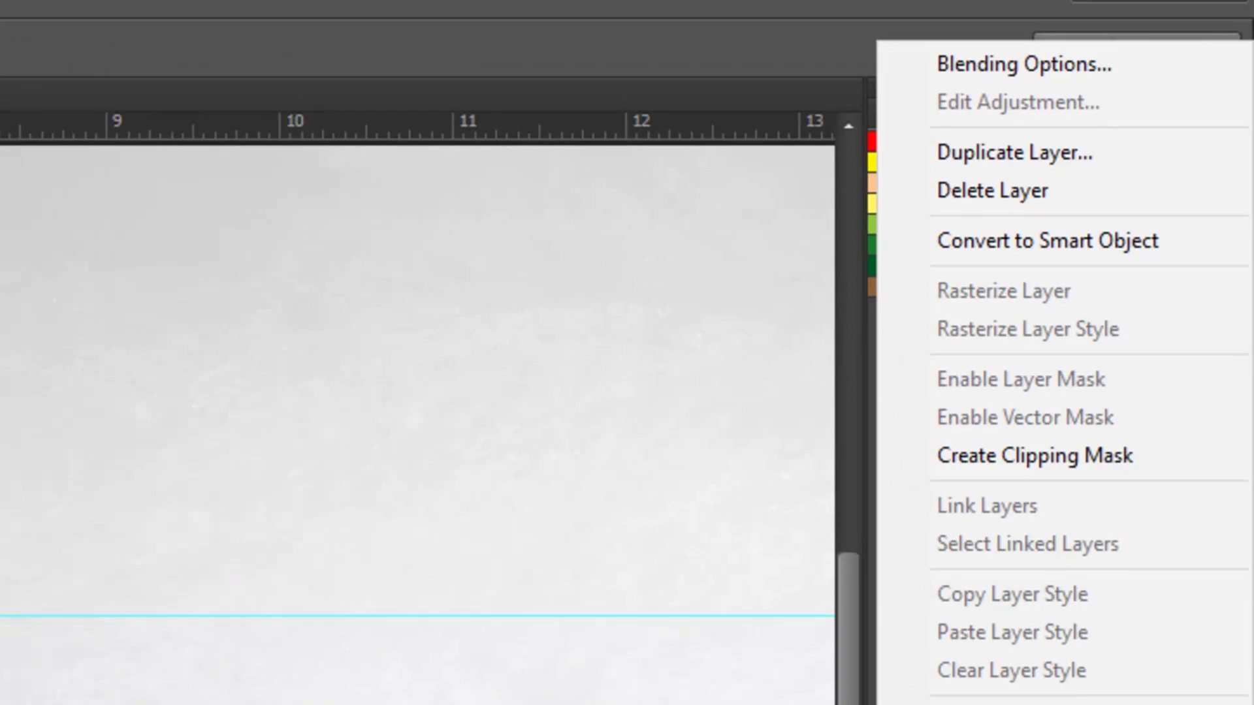
{"action": "left_click", "coordinate": [1023, 63]}
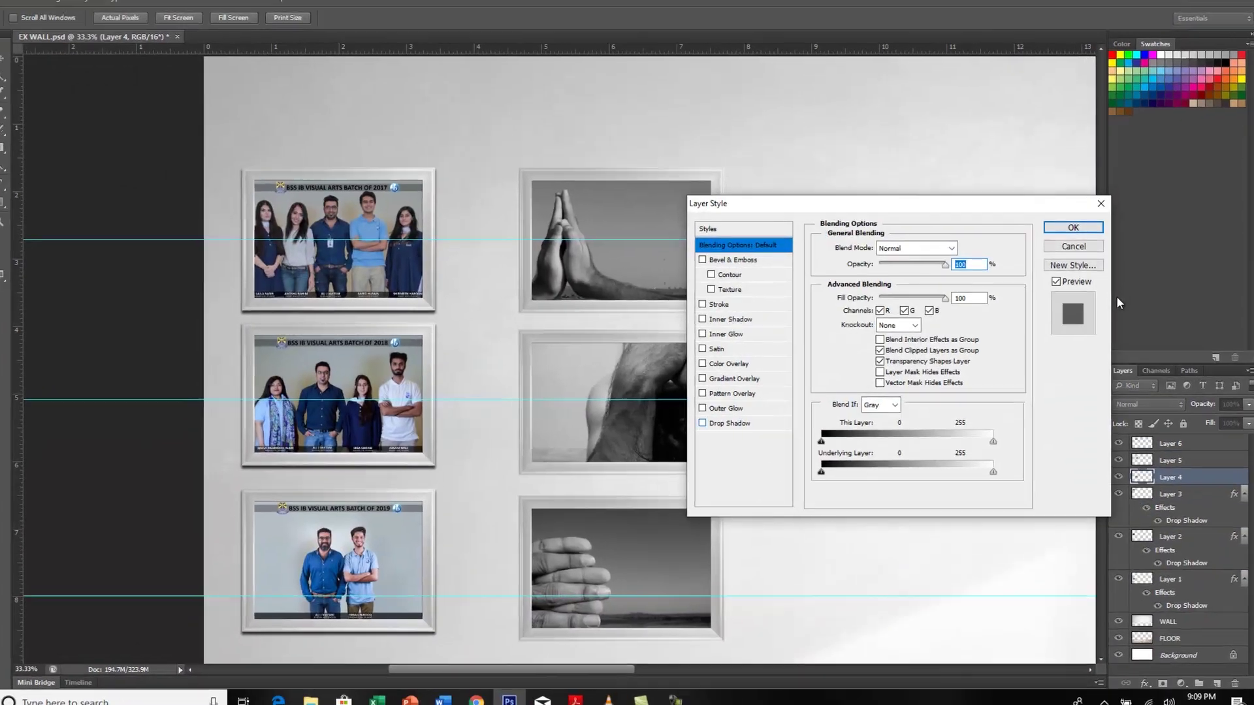
{"action": "key", "text": "ctrl+1"}
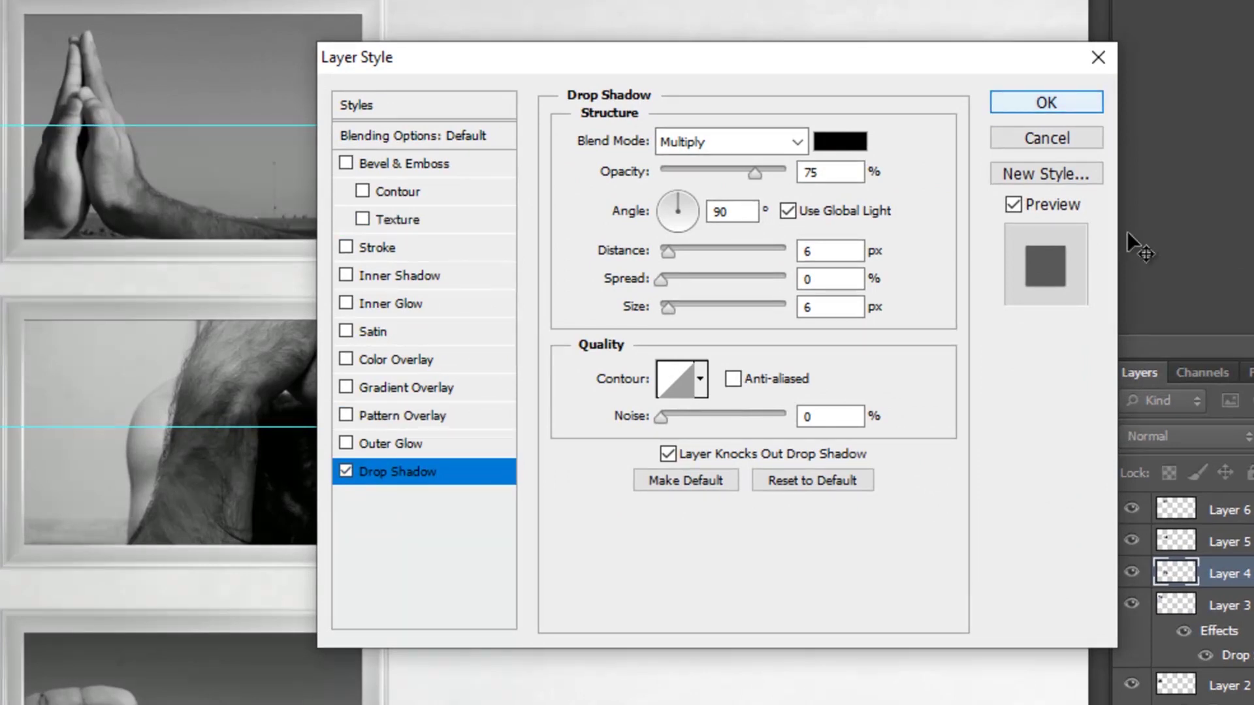
{"action": "key", "text": "Return"}
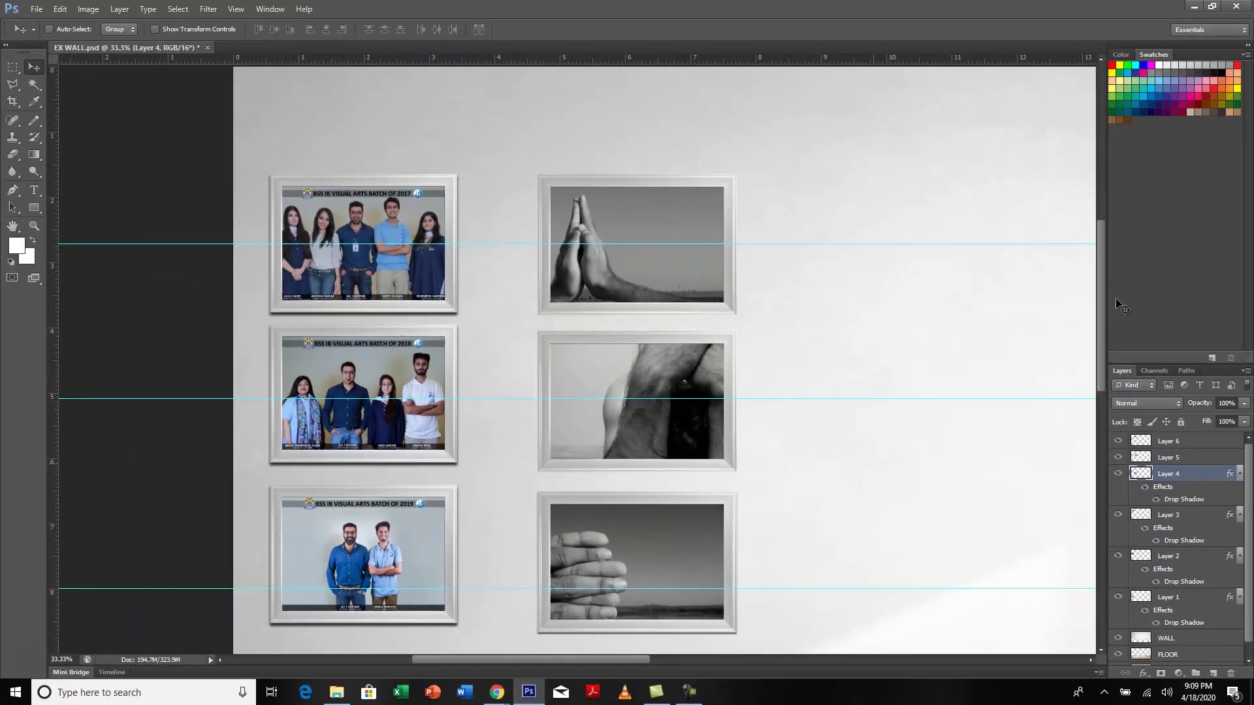
- Reopen Layer 4's drop shadow settings and set the distance to 11 px and the spread to 6%
{"action": "key", "text": "ctrl+plus"}
{"action": "key", "text": "ctrl+plus"}
{"action": "scroll", "coordinate": [1116, 299], "scroll_direction": "down", "scroll_amount": 8}
{"action": "scroll", "coordinate": [1116, 299], "scroll_direction": "right", "scroll_amount": 8}
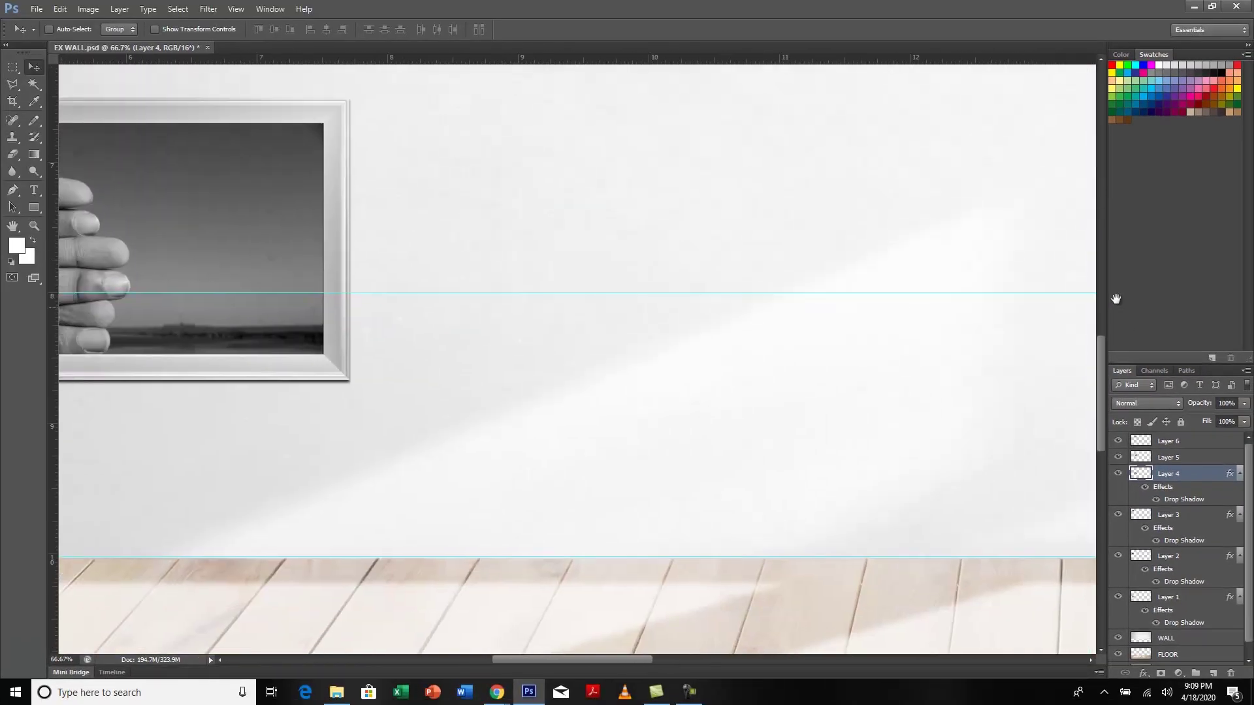
{"action": "scroll", "coordinate": [1116, 299], "scroll_direction": "up", "scroll_amount": 1}
{"action": "scroll", "coordinate": [1116, 299], "scroll_direction": "left", "scroll_amount": 2}
{"action": "scroll", "coordinate": [1117, 300], "scroll_direction": "left", "scroll_amount": 6}
{"action": "scroll", "coordinate": [1116, 299], "scroll_direction": "up", "scroll_amount": 2}
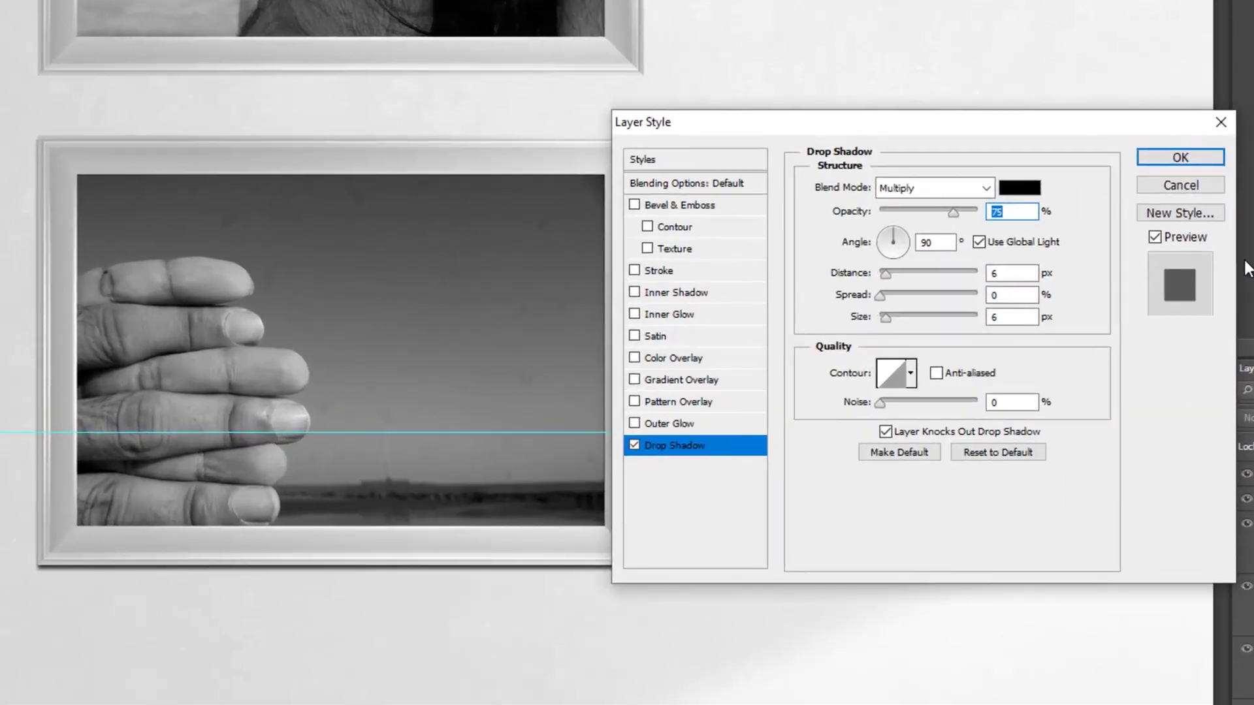
{"action": "key", "text": "Tab"}
{"action": "key", "text": "Tab"}
{"action": "key", "text": "Up"}
{"action": "key", "text": "Up"}
{"action": "key", "text": "Up"}
{"action": "key", "text": "Up"}
{"action": "key", "text": "Up"}
{"action": "key", "text": "Tab"}
{"action": "key", "text": "Up"}
{"action": "key", "text": "Up"}
{"action": "key", "text": "Up"}
{"action": "key", "text": "Up"}
{"action": "key", "text": "Up"}
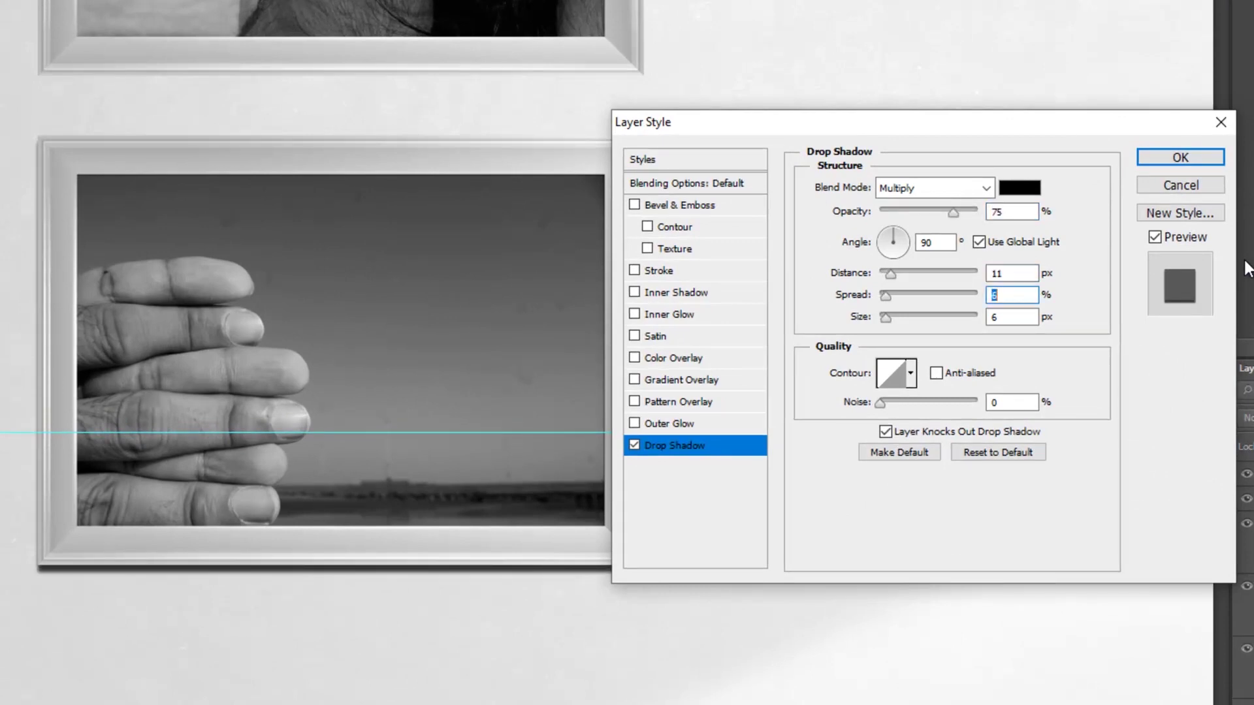
- Set the size of Layer 4's drop shadow to 10 px and apply the layer style
{"action": "key", "text": "Tab"}
{"action": "key", "text": "Up"}
{"action": "key", "text": "Up"}
{"action": "key", "text": "Up"}
{"action": "key", "text": "Up"}
{"action": "key", "text": "Up"}
{"action": "key", "text": "Up"}
{"action": "key", "text": "Up"}
{"action": "key", "text": "Up"}
{"action": "key", "text": "Up"}
{"action": "key", "text": "Up"}
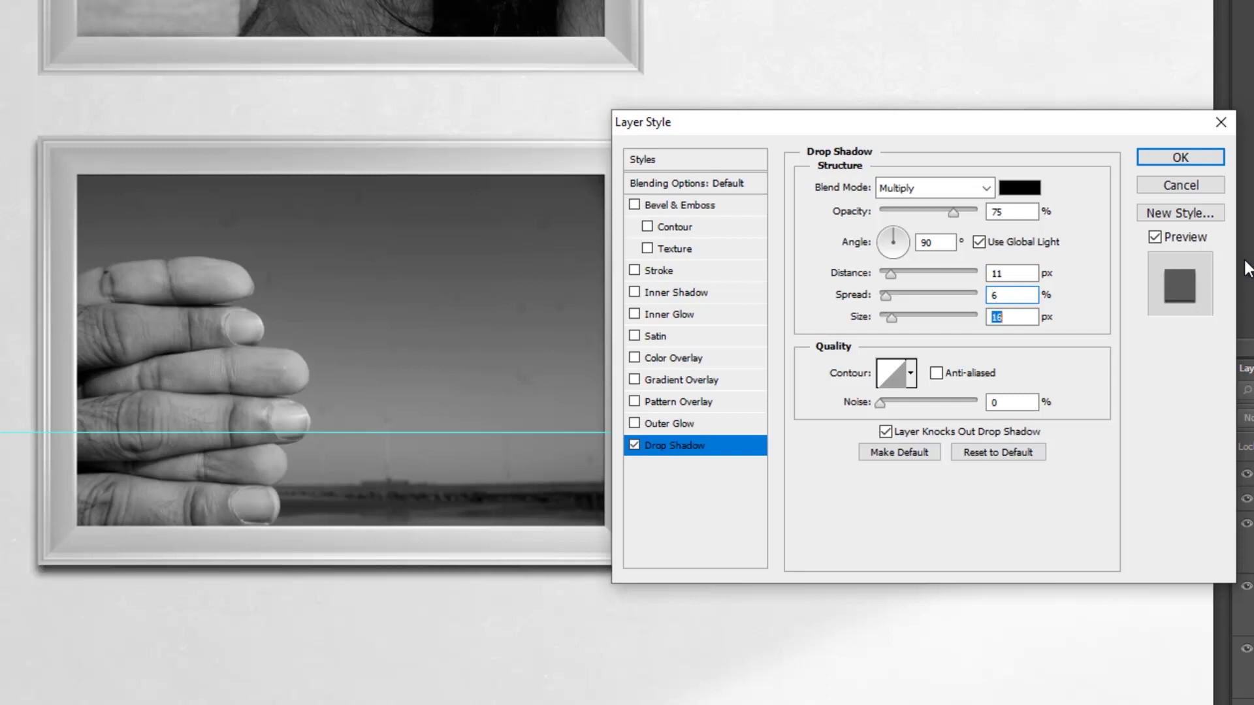
{"action": "key", "text": "Down"}
{"action": "key", "text": "Down"}
{"action": "key", "text": "Down"}
{"action": "key", "text": "Down"}
{"action": "key", "text": "Down"}
{"action": "key", "text": "Down"}
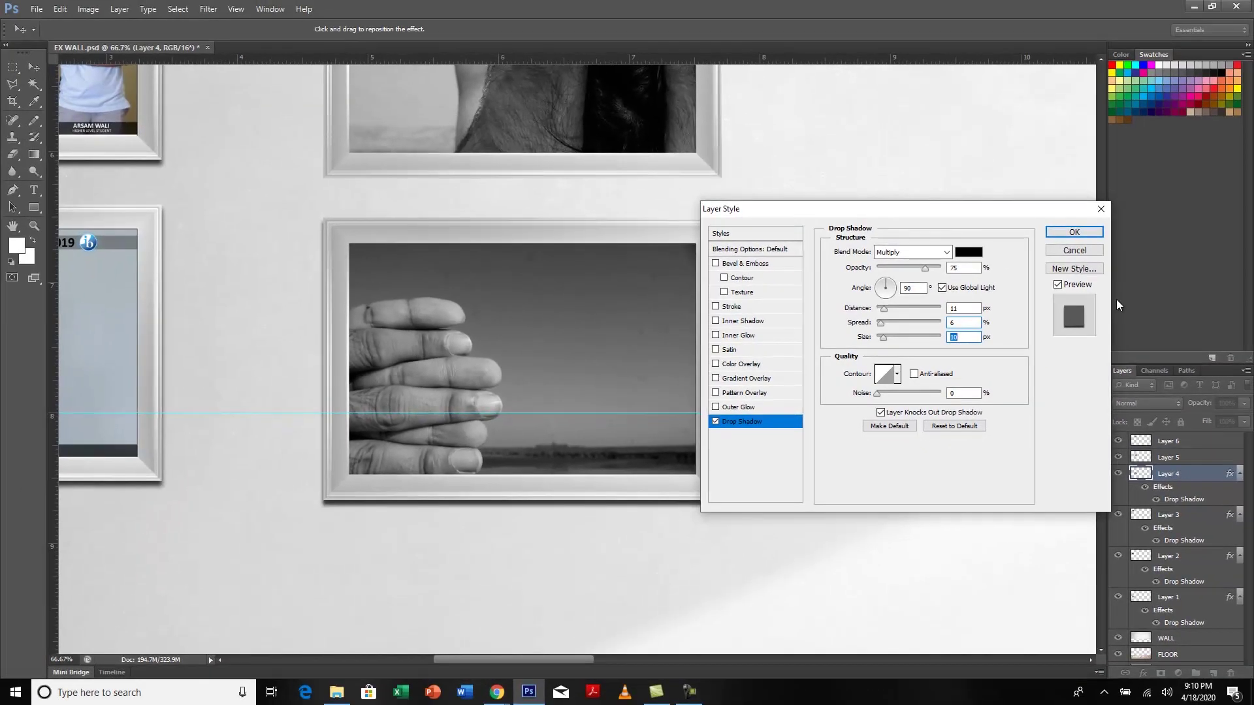
{"action": "left_click_drag", "start_coordinate": [906, 209], "coordinate": [893, 171]}
{"action": "key", "text": "Return"}
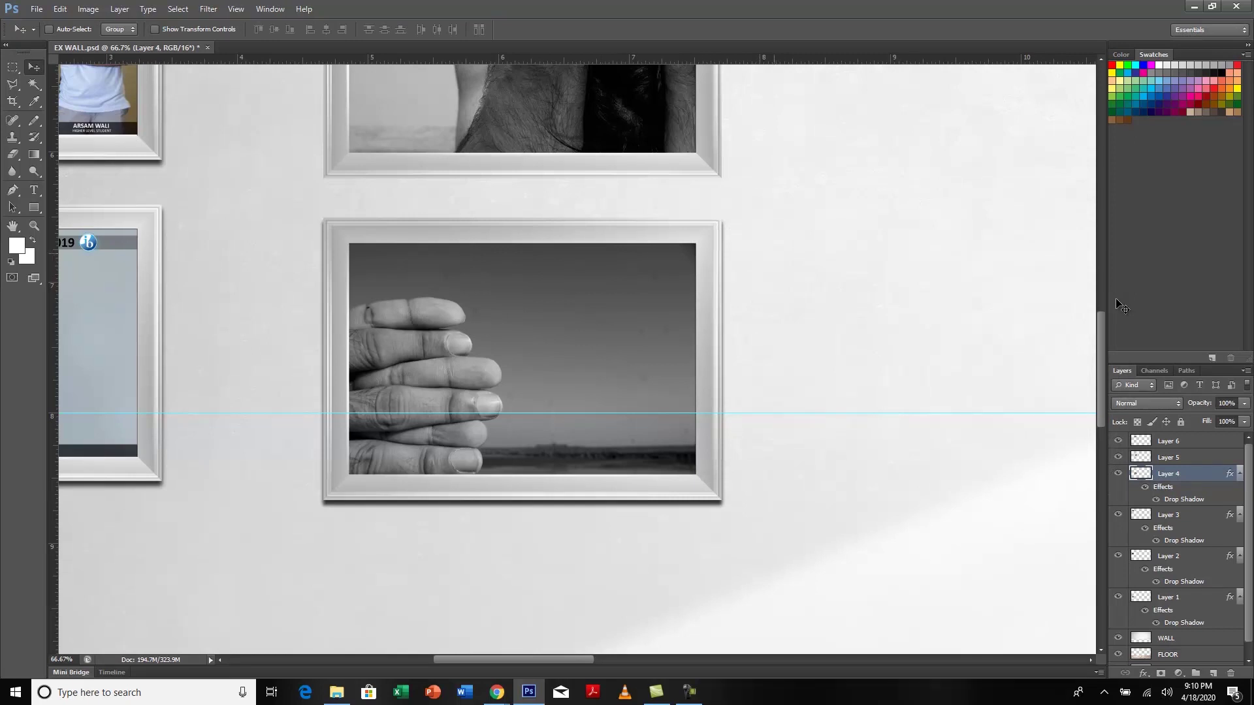
{"action": "key", "text": "ctrl+minus"}
{"action": "left_click_drag", "start_coordinate": [535, 362], "coordinate": [478, 455]}
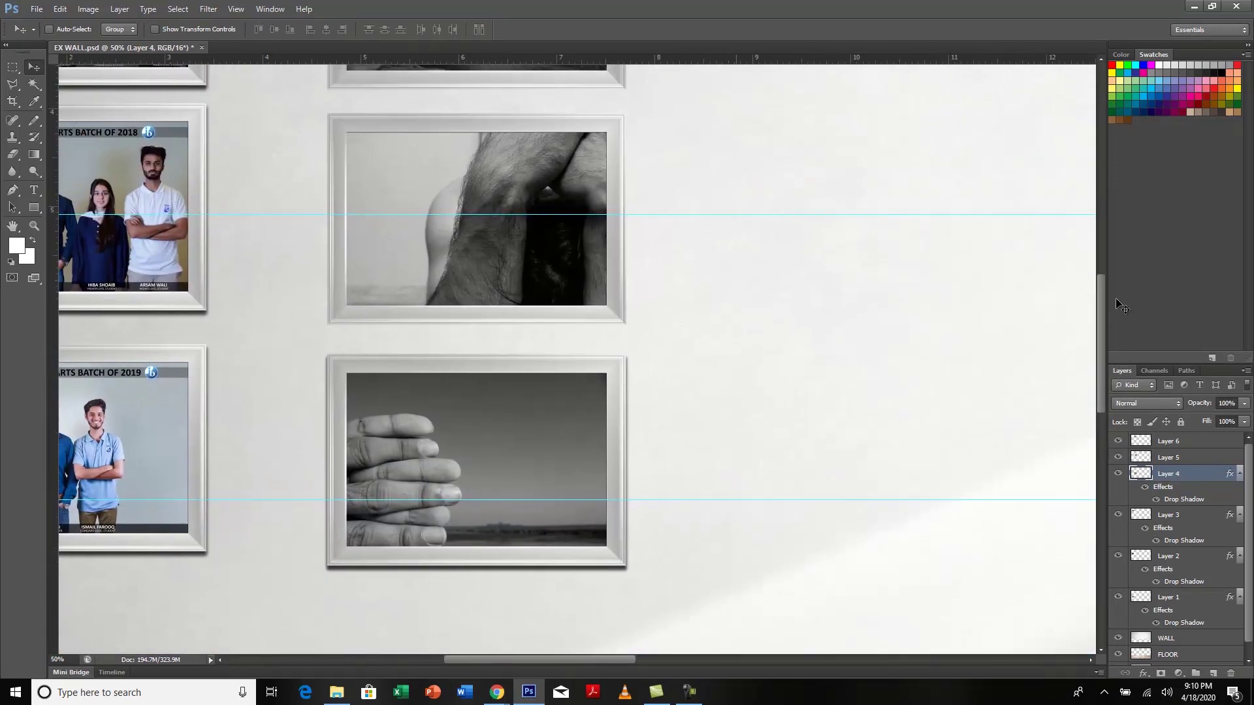
- Copy Layer 4's drop shadow effect onto Layer 5 and Layer 6
{"action": "key", "text": "ctrl+minus"}
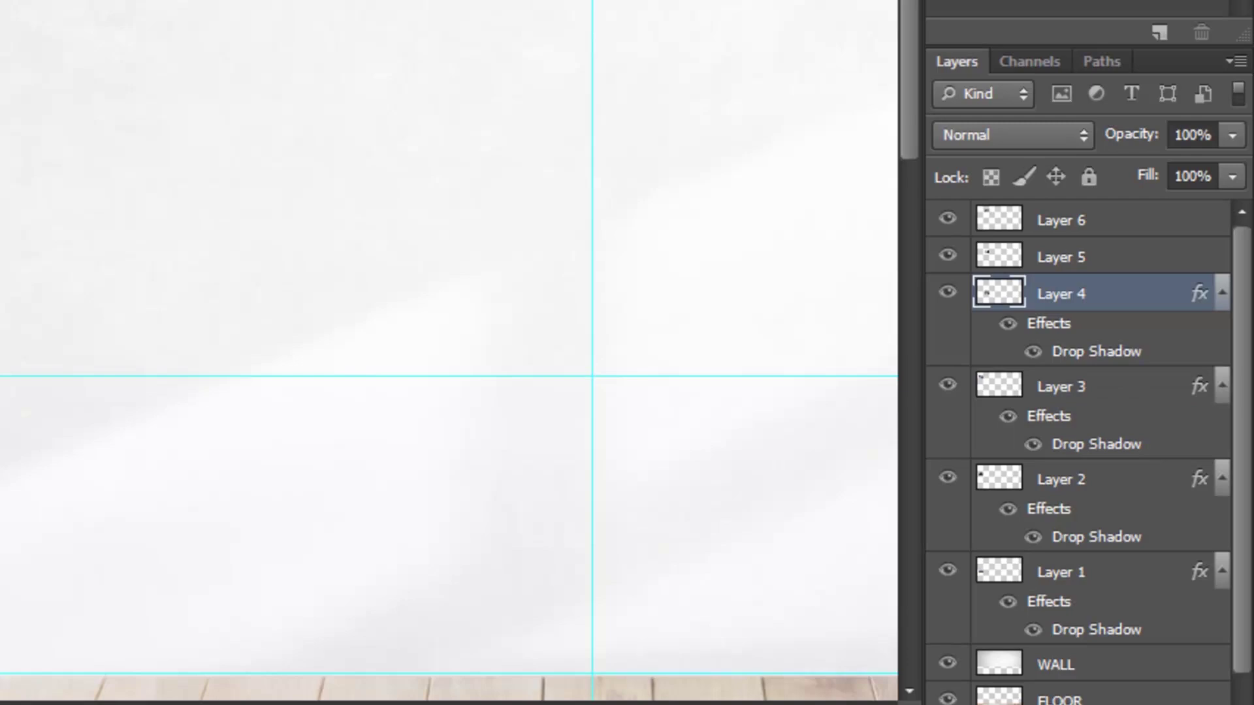
{"action": "left_click_drag", "start_coordinate": [1199, 293], "coordinate": [1045, 256]}
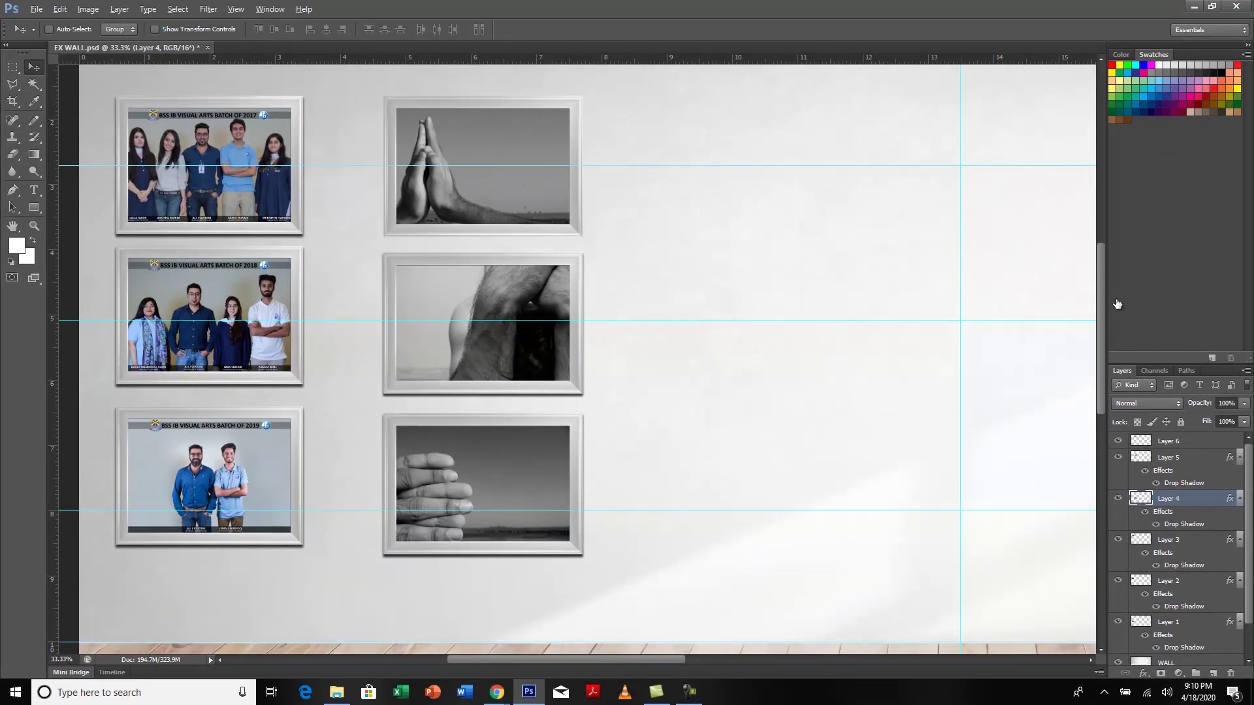
{"action": "left_click_drag", "start_coordinate": [1192, 470], "coordinate": [1190, 441]}
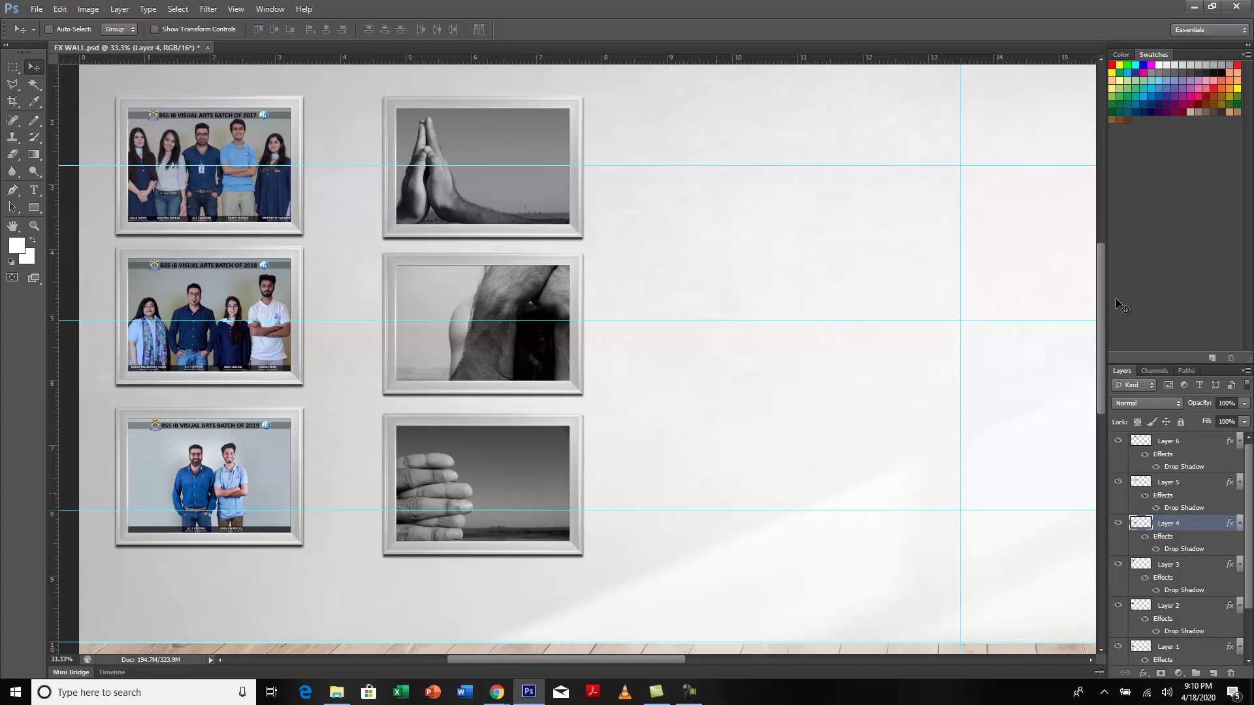
{"action": "key", "text": "ctrl+0"}
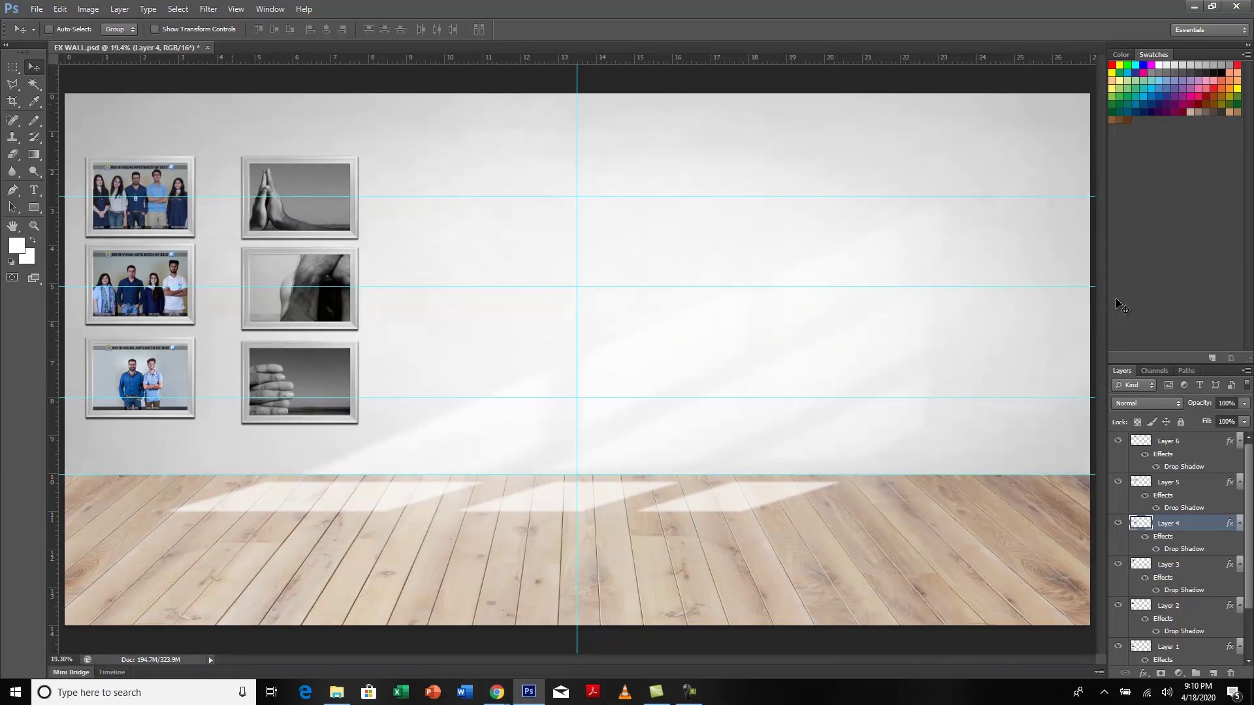
- Switch to File Explorer and open the ARTWORKS folder inside 04 VISUAL ARTS VIRTUAL EXHIBITION WALL
{"action": "key", "text": "alt+Tab"}
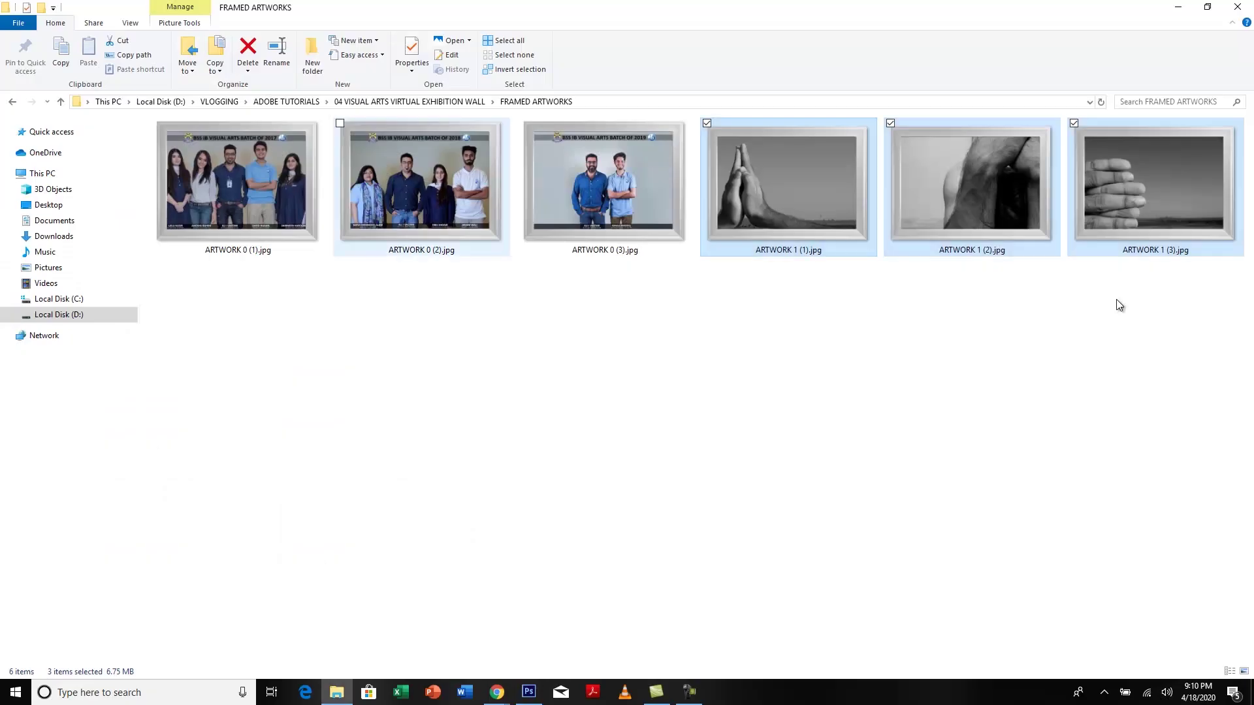
{"action": "key", "text": "Left"}
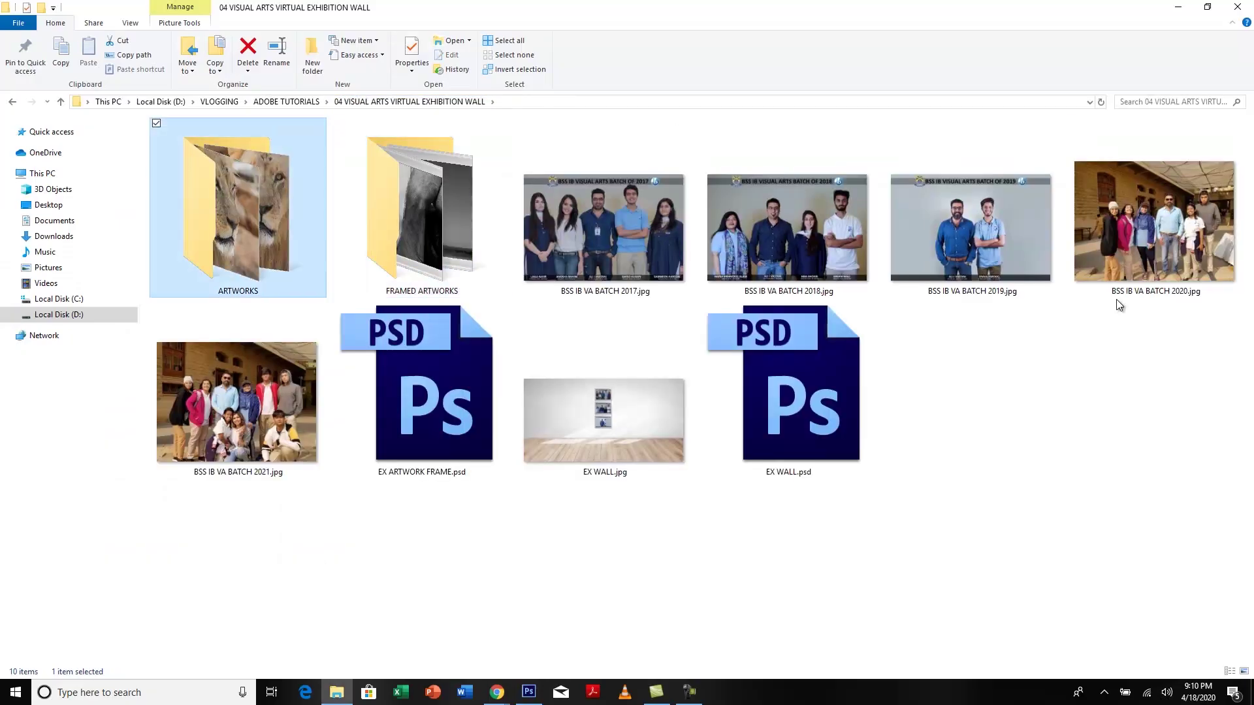
{"action": "key", "text": "Return"}
- Select ARTWORK 2, ARTWORK 3, ARTWORK 4, ARTWORK 5 (1) and ARTWORK 5 (2) together and open them in Photoshop
{"action": "left_click", "coordinate": [787, 180]}
{"action": "left_click", "coordinate": [971, 175]}
{"action": "left_click", "coordinate": [1154, 175]}
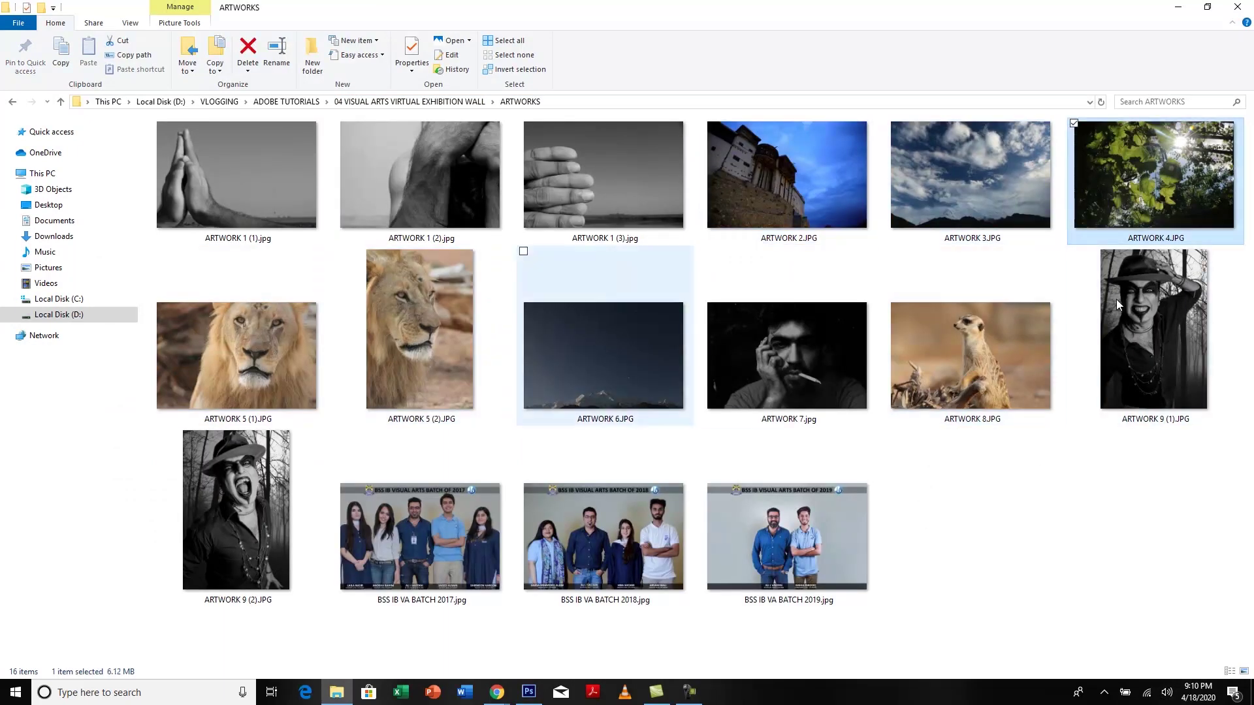
{"action": "left_click", "coordinate": [970, 503]}
{"action": "left_click", "coordinate": [787, 175]}
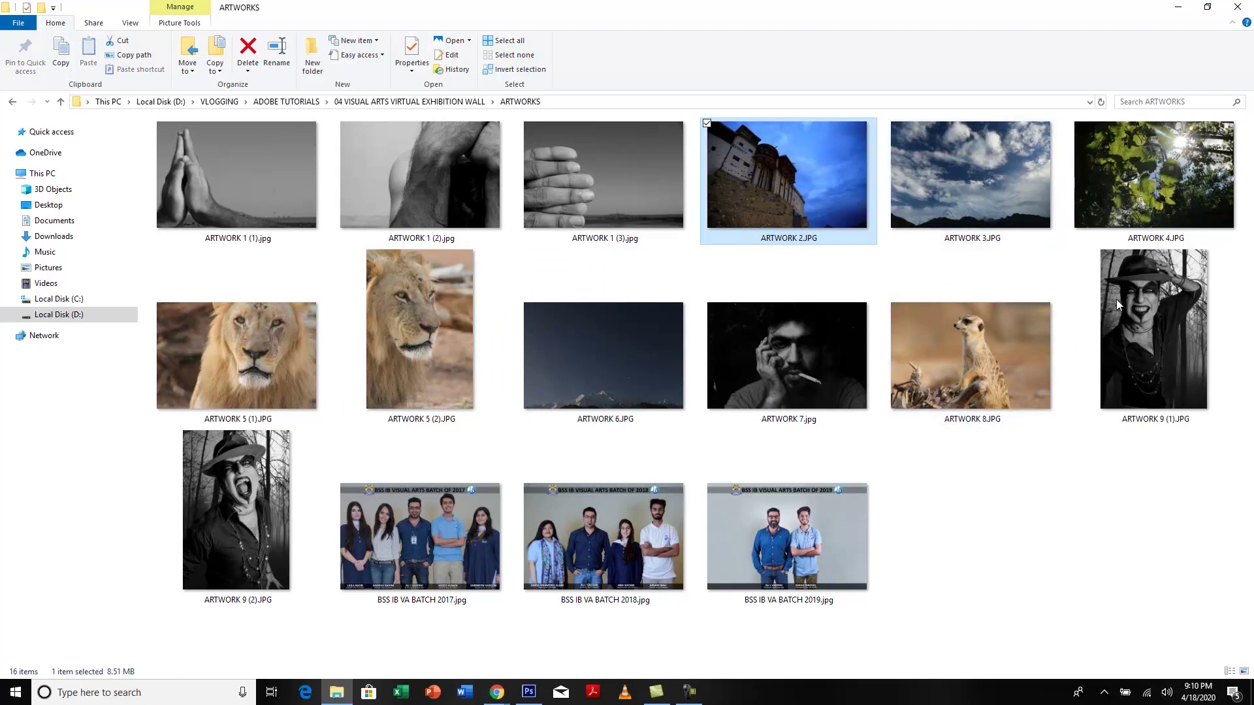
{"action": "left_click", "coordinate": [971, 176], "text": "ctrl"}
{"action": "left_click", "coordinate": [1155, 175], "text": "ctrl"}
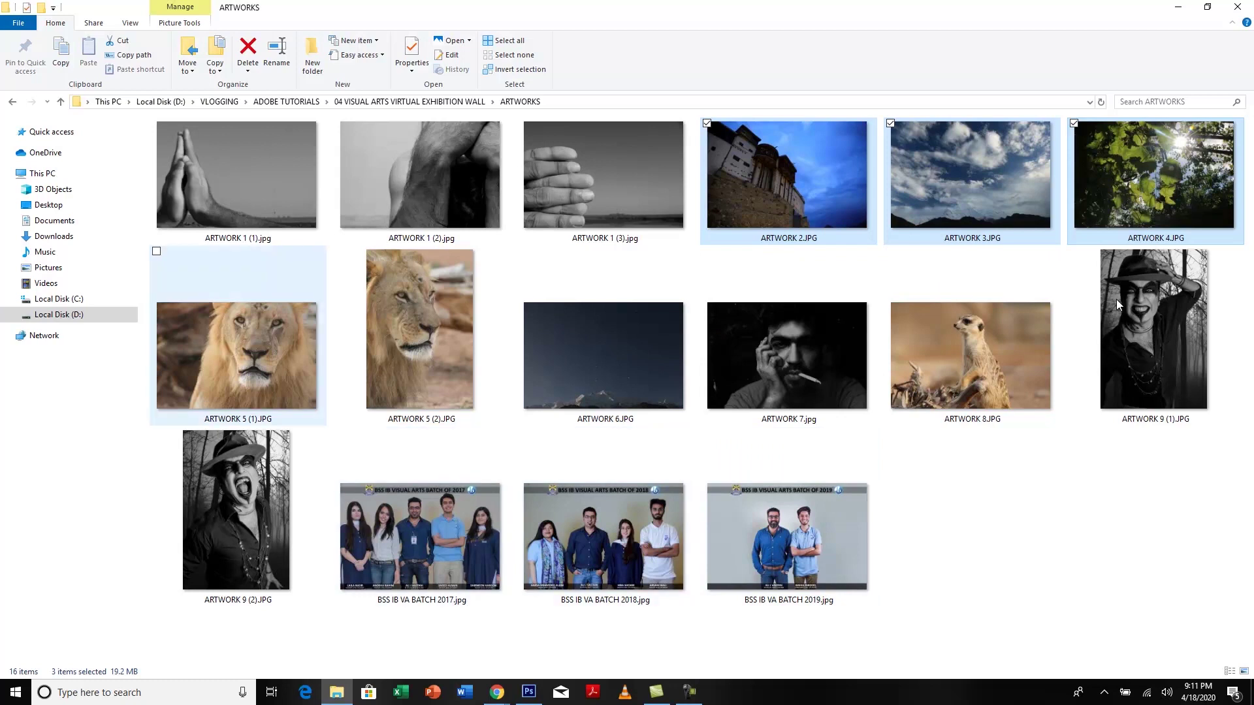
{"action": "left_click", "coordinate": [236, 356], "text": "ctrl"}
{"action": "left_click", "coordinate": [420, 330], "text": "ctrl"}
{"action": "mouse_move", "coordinate": [1117, 304]}
{"action": "left_mouse_down"}
{"action": "mouse_move", "coordinate": [945, 316]}
{"action": "mouse_move", "coordinate": [594, 568]}
{"action": "mouse_move", "coordinate": [539, 680]}
{"action": "mouse_move", "coordinate": [1119, 308]}
{"action": "left_mouse_up"}
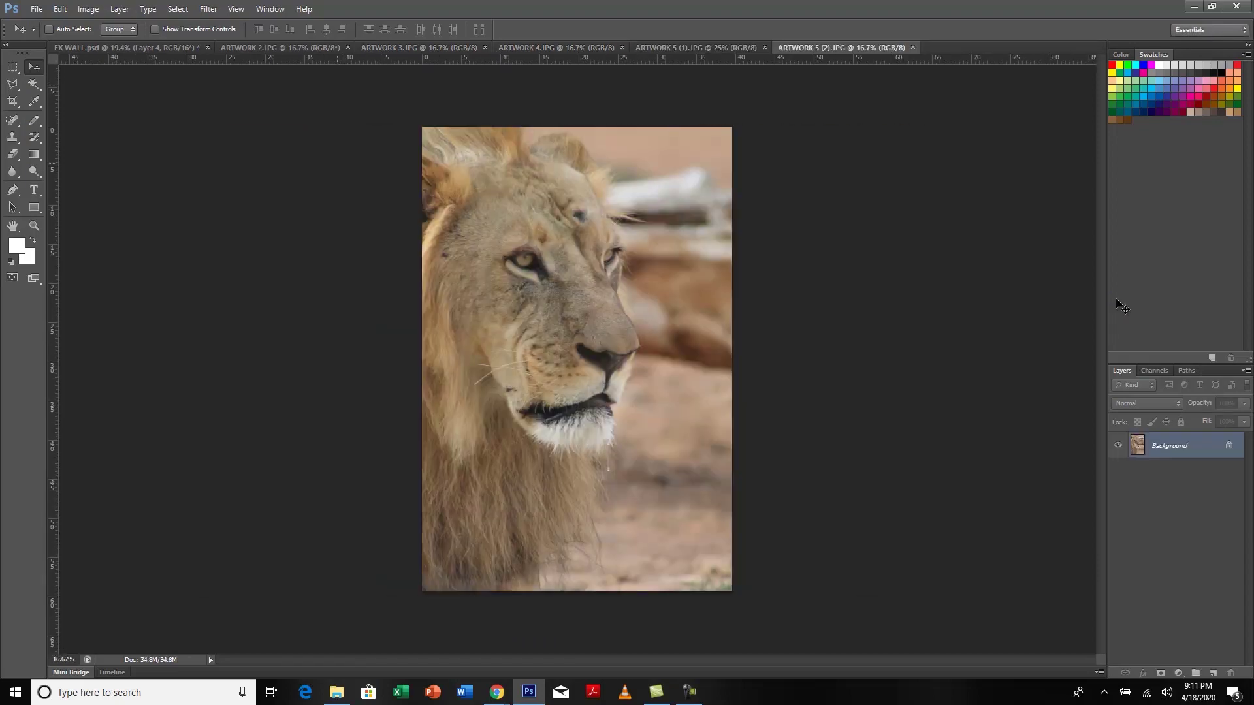
- Place the ARTWORK 5 (2) lion image beneath the frame layer in EX ARTWORK FRAME.psd and fit the portrait frame to it
{"action": "key", "text": "ctrl+Tab"}
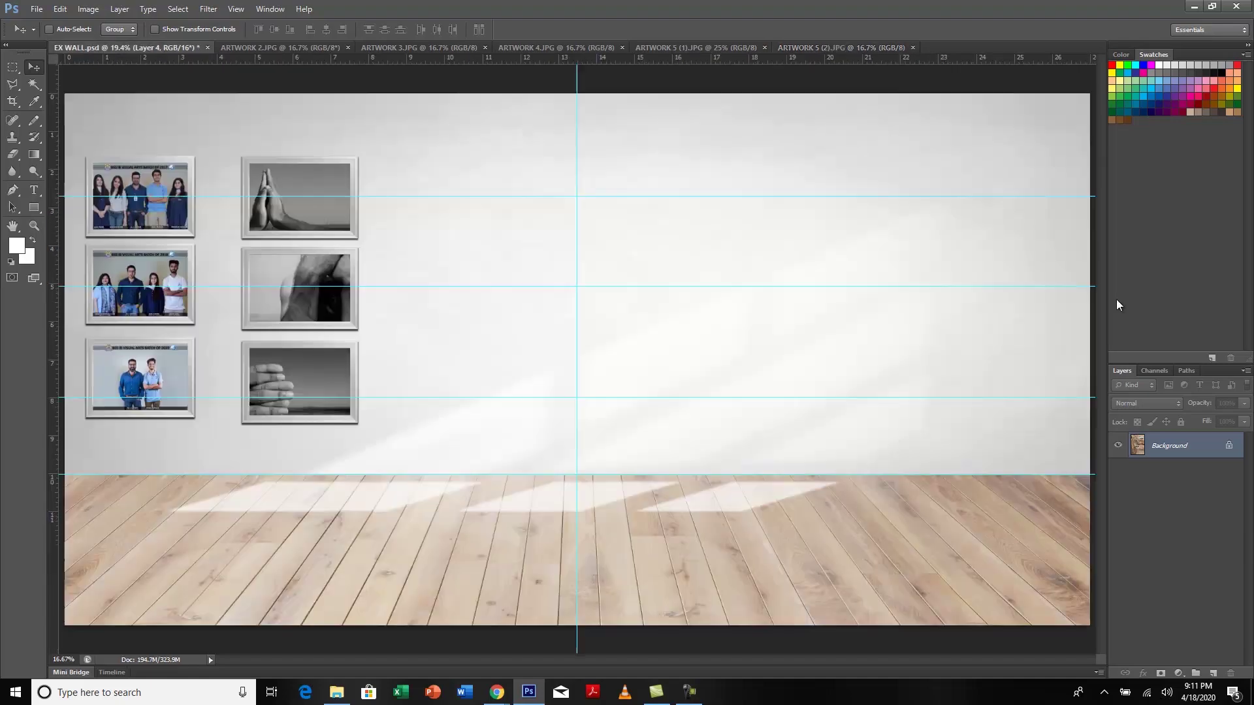
{"action": "key", "text": "ctrl+Tab"}
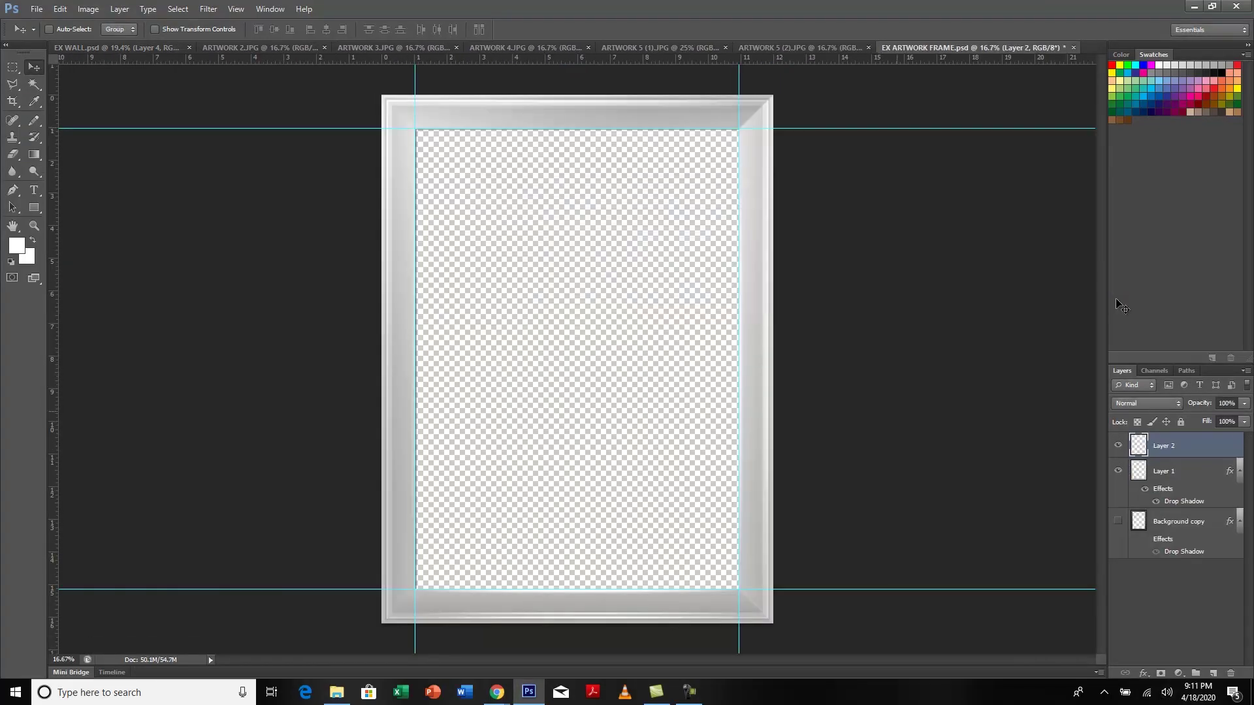
{"action": "key", "text": "ctrl+v"}
{"action": "key", "text": "m"}
{"action": "key", "text": "v"}
{"action": "key", "text": "m"}
{"action": "key", "text": "v"}
{"action": "key", "text": "z"}
{"action": "key", "text": "ctrl+0"}
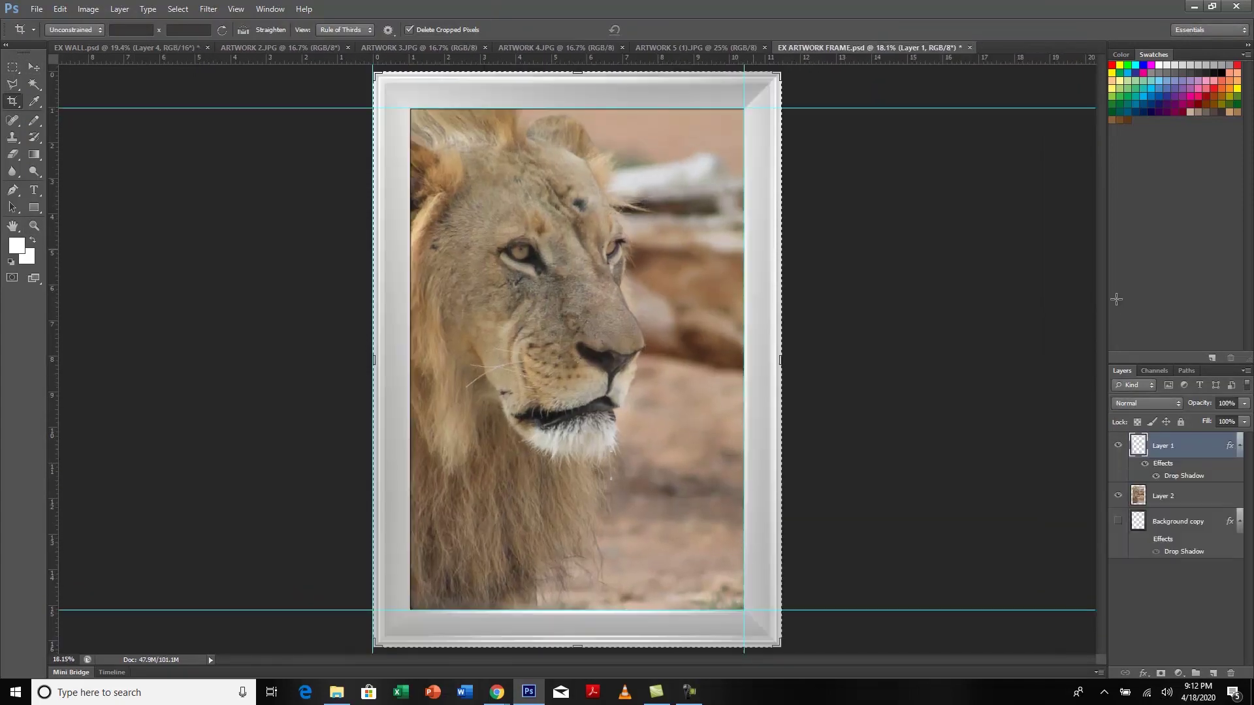
- Paste the ARTWORK 5 (1) lion image beneath the frame layer and rotate it -90° to fill the opening
{"action": "key", "text": "ctrl+v"}
{"action": "key", "text": "Return"}
{"action": "key", "text": "ctrl+t"}
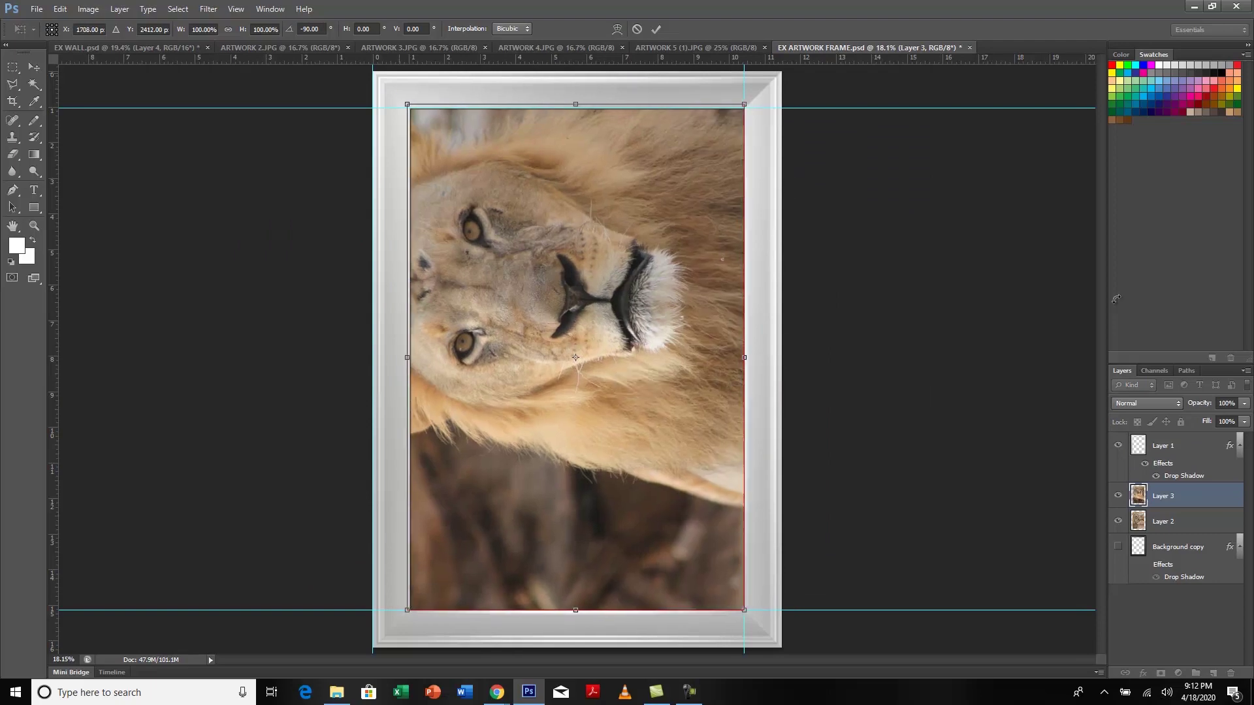
{"action": "key", "text": "Return"}
- Export the frame with the front-facing lion as ARTWORK 2 (1).jpg in the FRAMED ARTWORKS folder
{"action": "key", "text": "c"}
{"action": "key", "text": "ctrl+shift+s"}
{"action": "type", "text": "5 (2)"}
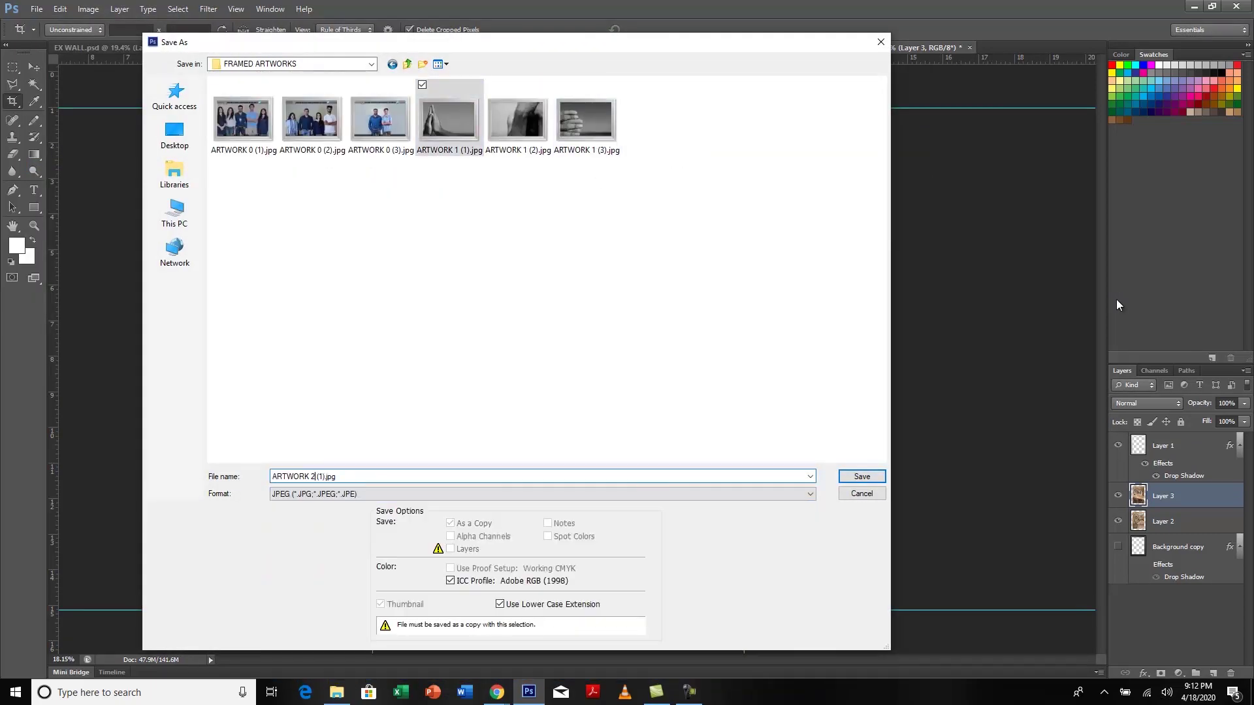
{"action": "key", "text": "Return"}
- Hide Layer 3 and export the frame with the side-facing lion as ARTWORK 2 (2).jpg
{"action": "key", "text": "ctrl+comma"}
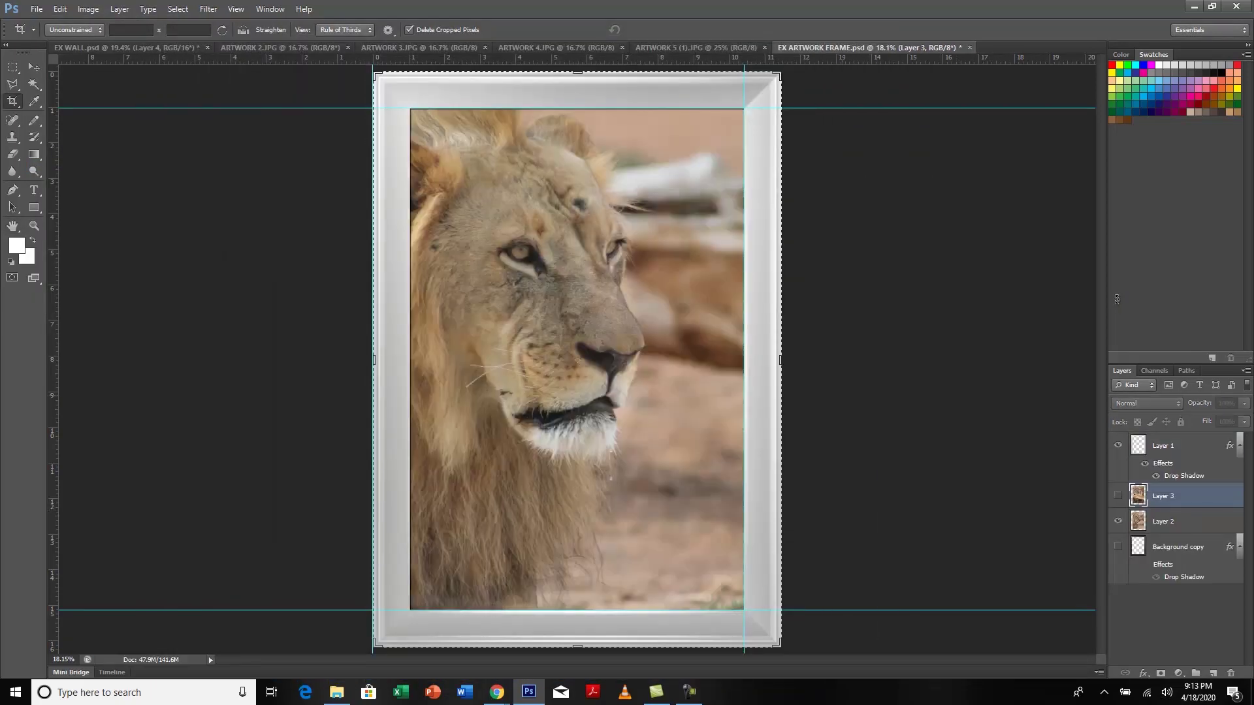
{"action": "key", "text": "v"}
{"action": "key", "text": "ctrl+shift+s"}
{"action": "key", "text": "Tab"}
{"action": "type", "text": "jARTWORK 2 (2)"}
{"action": "key", "text": "Return"}
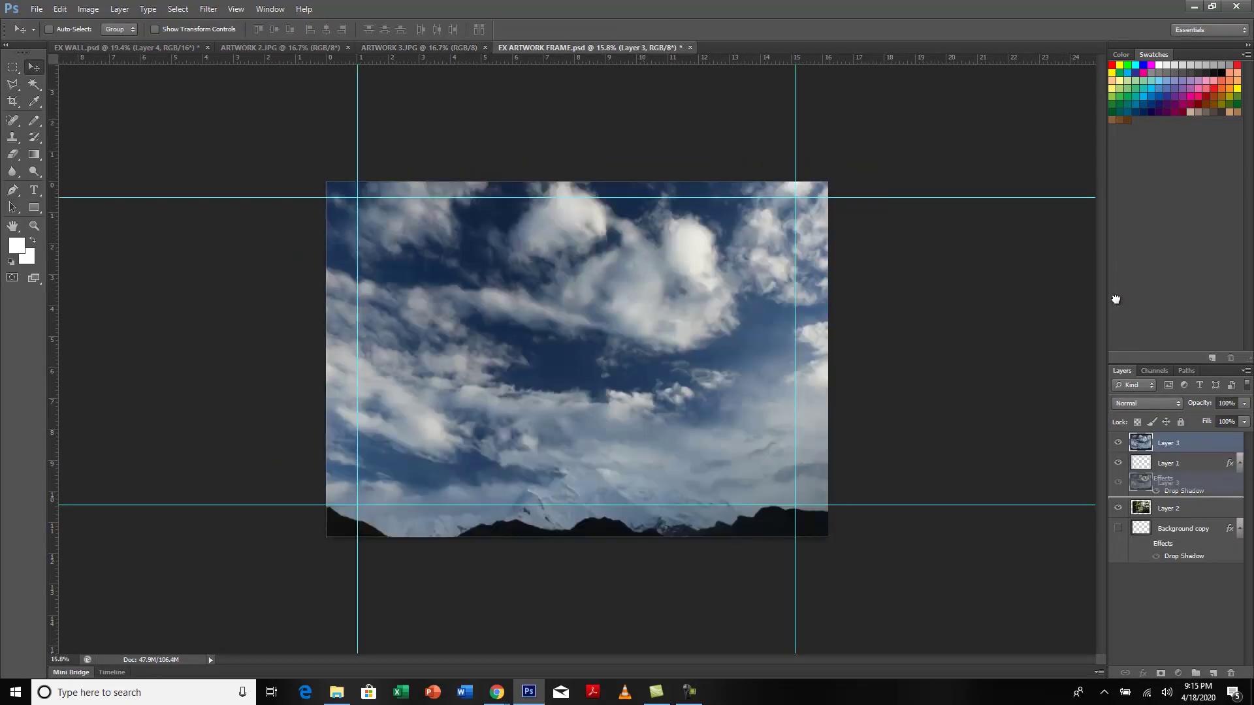
- Place the clouds and castle images beneath the landscape frame layer and enlarge the document's image size
{"action": "left_click_drag", "start_coordinate": [1116, 300], "coordinate": [1149, 496]}
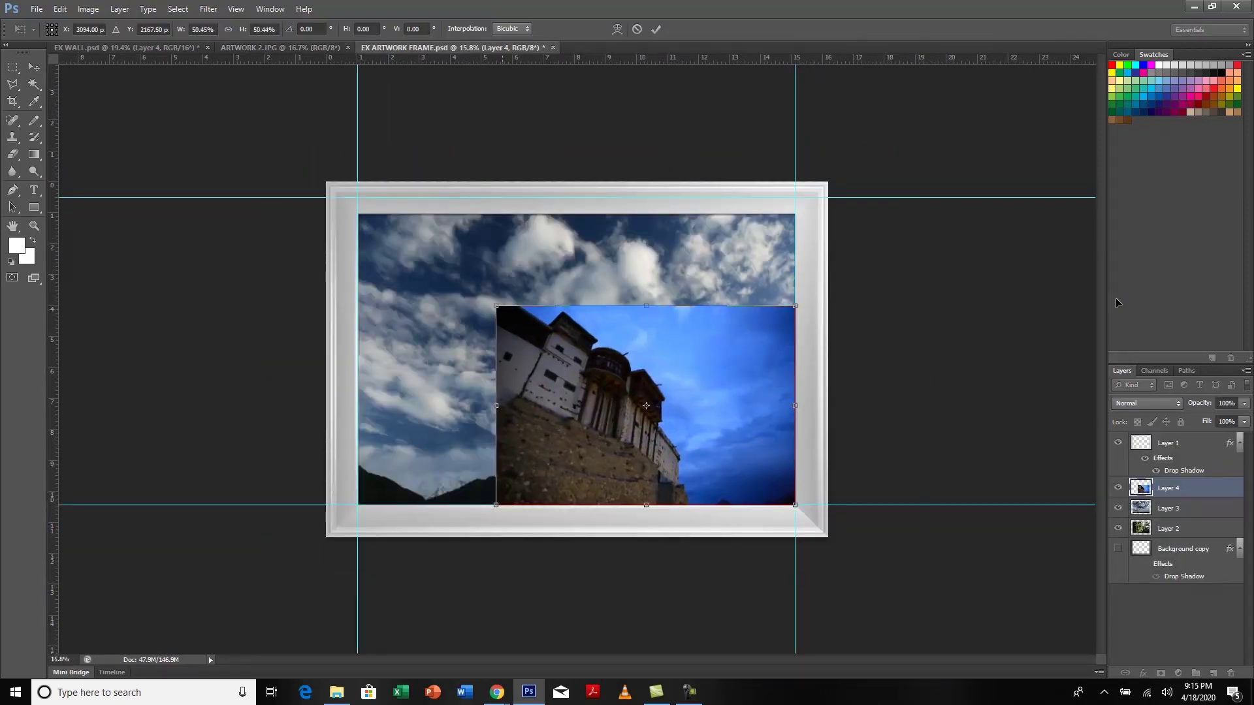
{"action": "key", "text": "ctrl+alt+i"}
{"action": "type", "text": "50"}
{"action": "key", "text": "Return"}
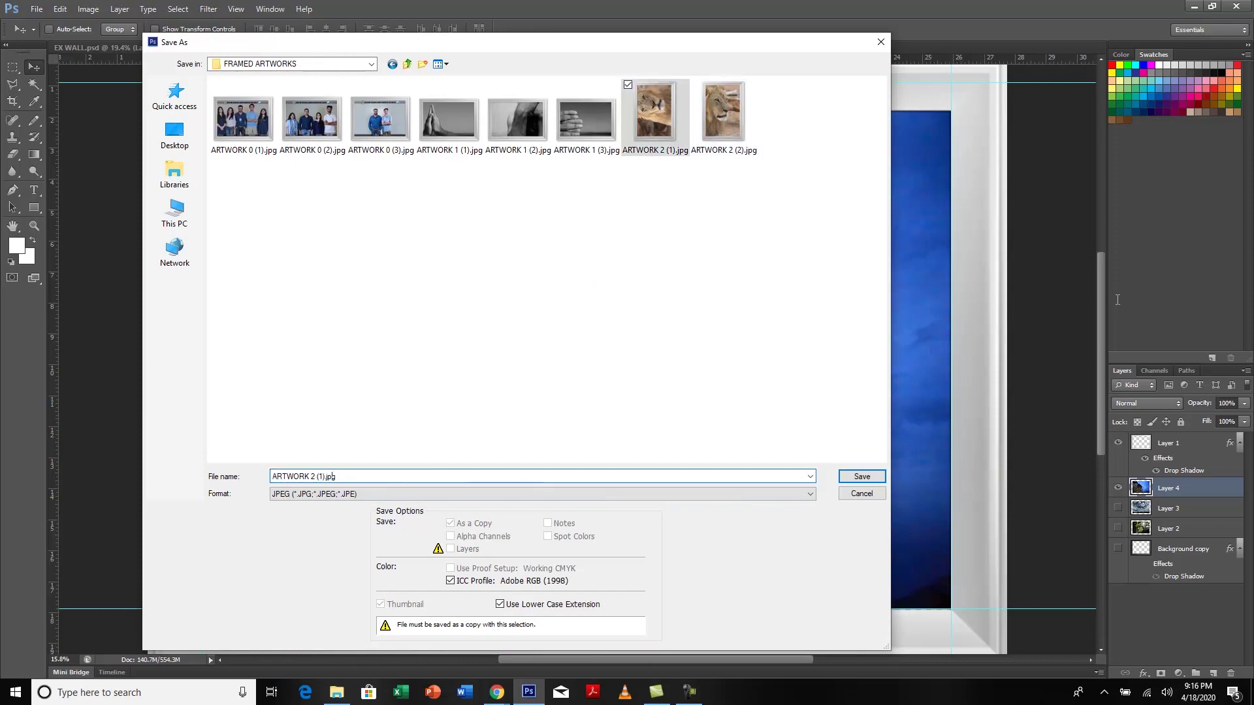
- Export the framed castle, clouds and leaves as ARTWORK 3.jpg, ARTWORK 4.jpg and ARTWORK 5.jpg in the FRAMED ARTWORKS folder
{"action": "key", "text": "Return"}
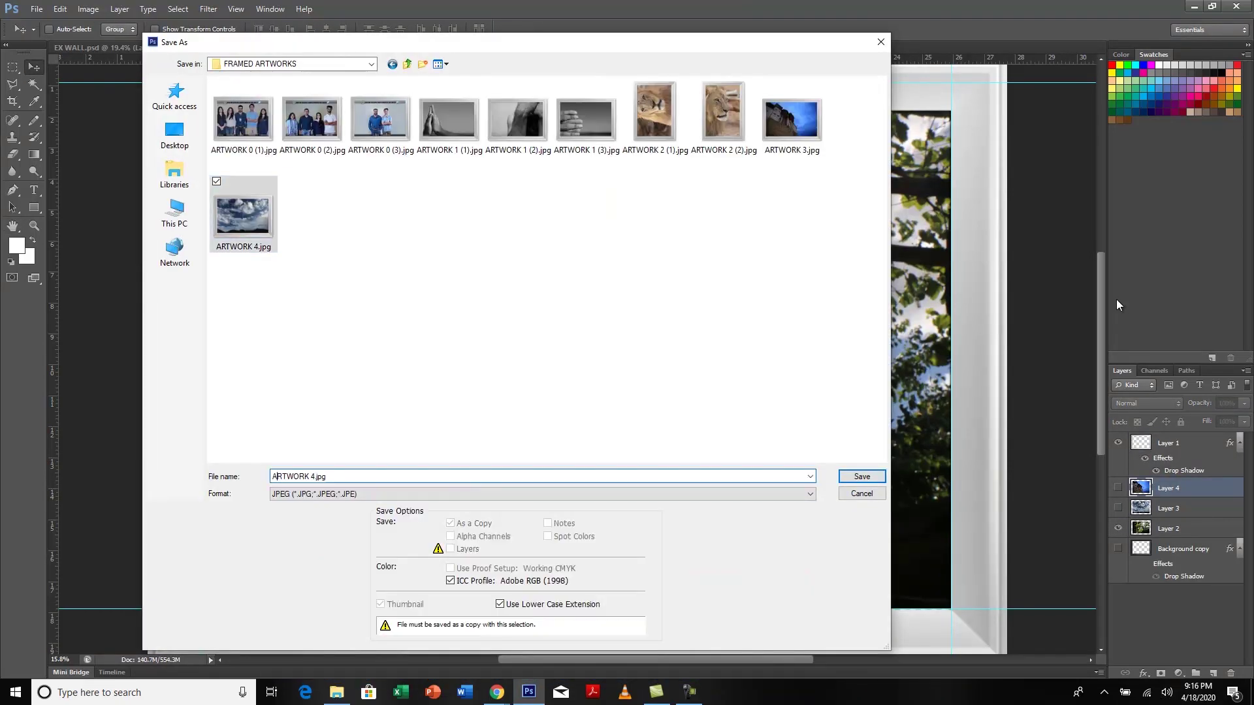
{"action": "key", "text": "Return"}
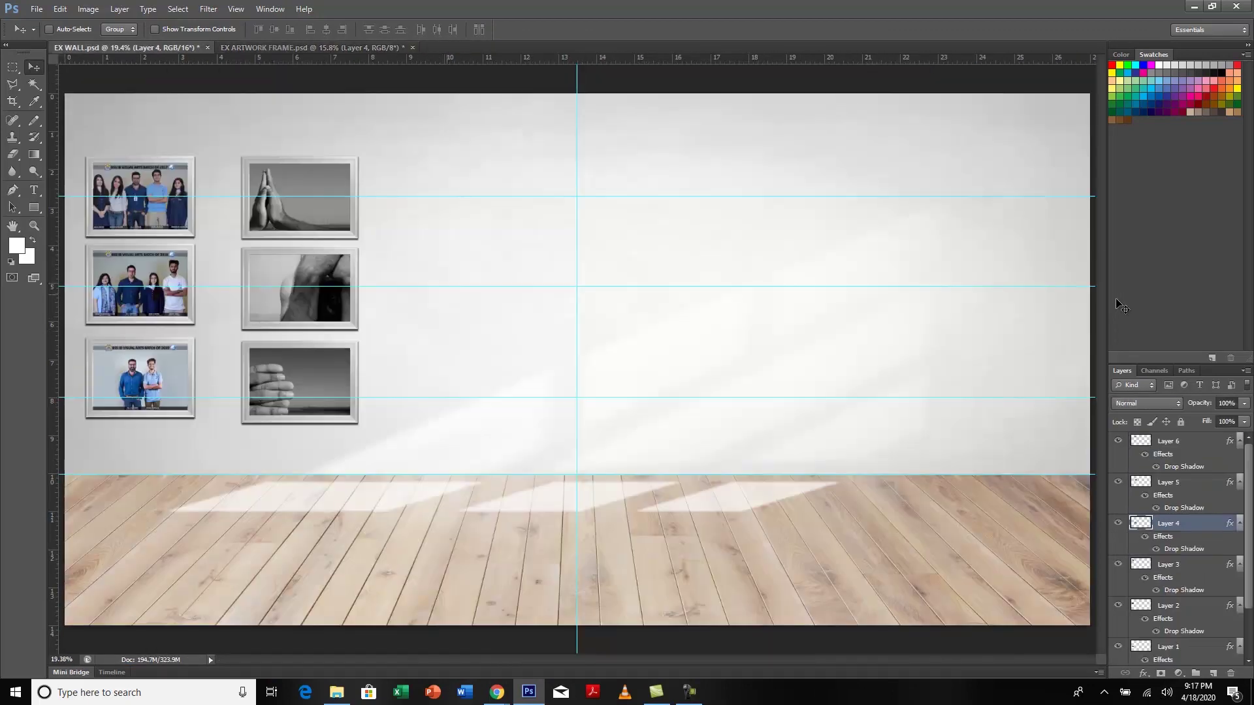
- Open ARTWORK 3.jpg, ARTWORK 4.jpg and ARTWORK 5.jpg from the FRAMED ARTWORKS folder in Photoshop
{"action": "key", "text": "alt+Tab"}
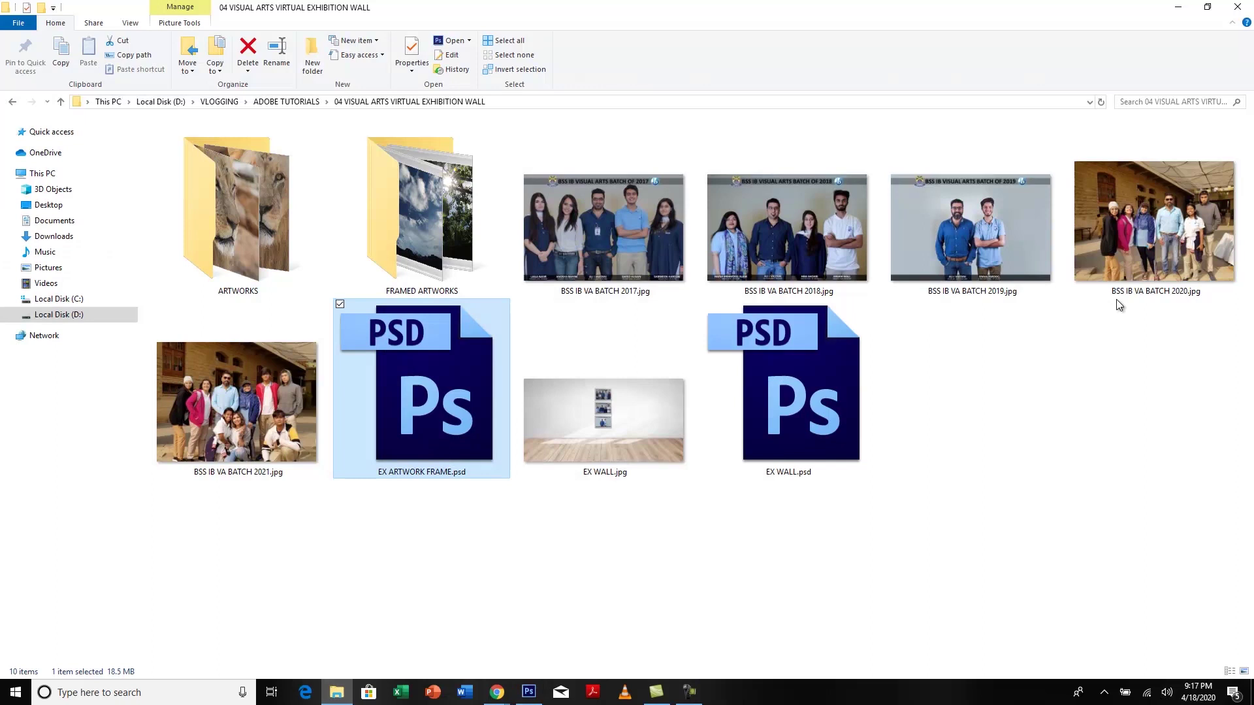
{"action": "key", "text": "Return"}
{"action": "left_click", "coordinate": [604, 364]}
{"action": "key", "text": "shift+Right"}
{"action": "key", "text": "shift+Right"}
{"action": "left_click_drag", "start_coordinate": [623, 353], "coordinate": [1119, 307]}
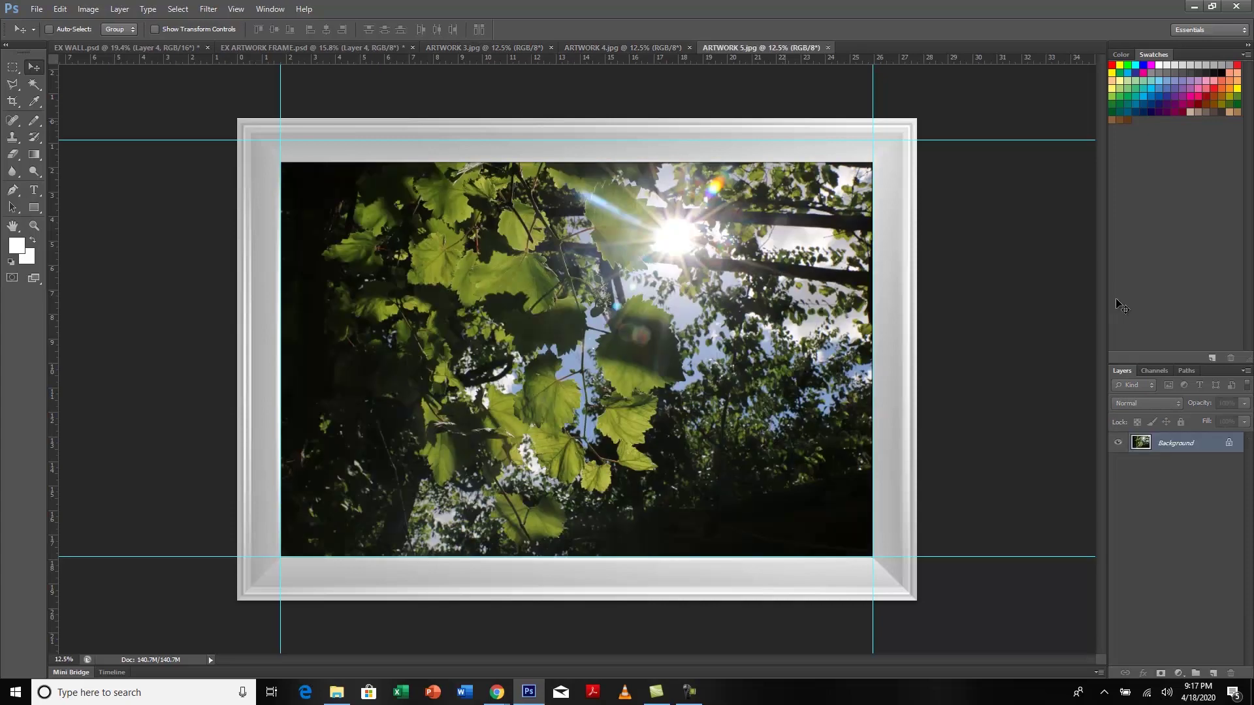
- Copy the whole framed leaves image from ARTWORK 5.jpg into EX WALL.psd as a new layer
{"action": "key", "text": "ctrl+a"}
{"action": "key", "text": "ctrl+Tab"}
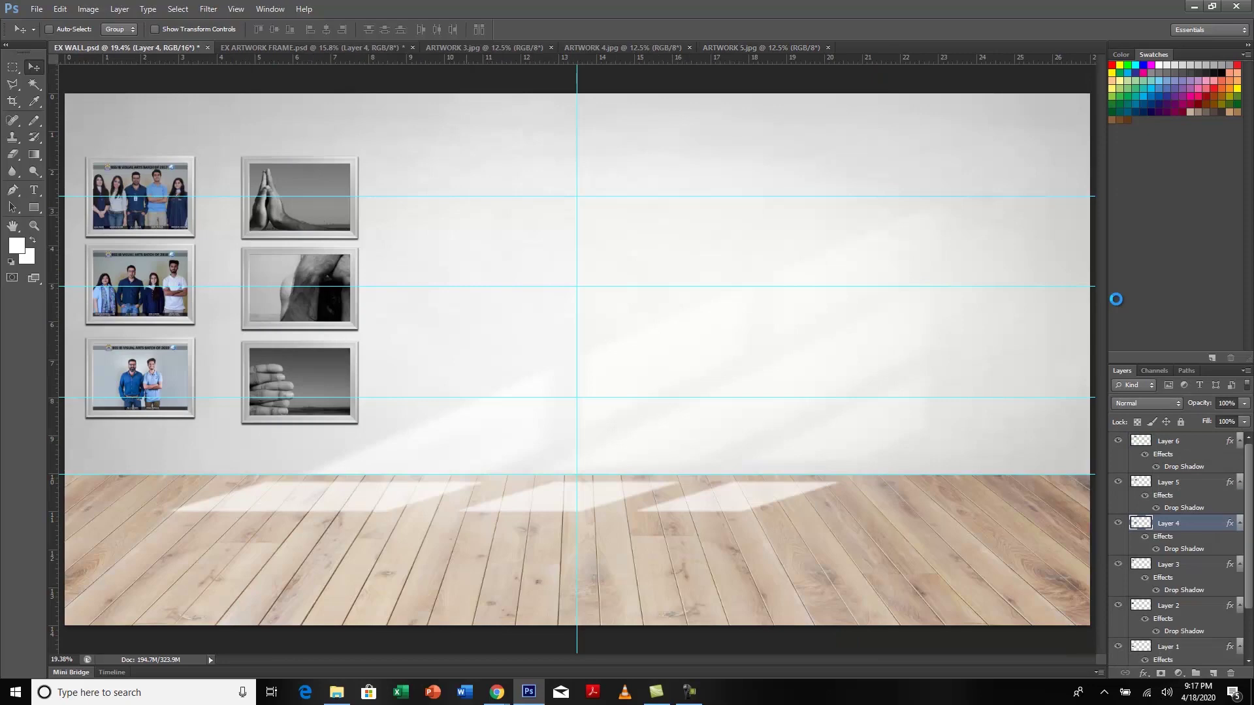
{"action": "key", "text": "ctrl+v"}
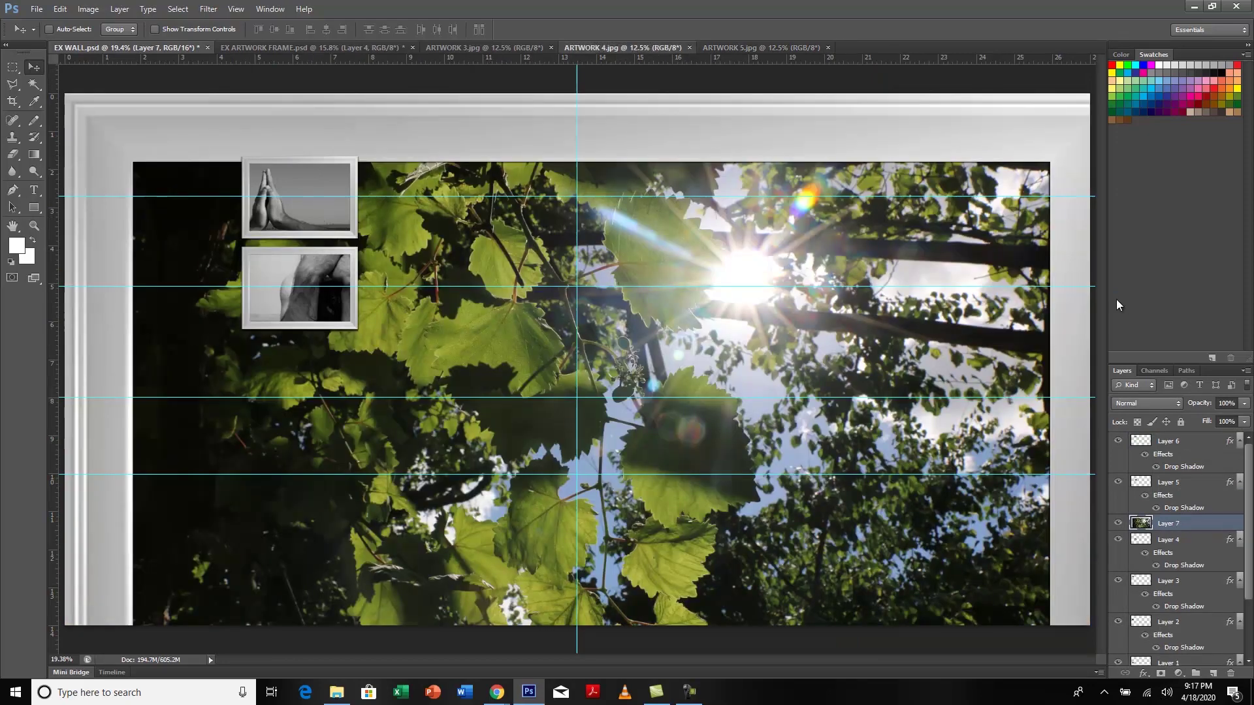
- Copy the whole framed clouds image from ARTWORK 4.jpg into EX WALL.psd as a new layer
{"action": "key", "text": "ctrl+Tab"}
{"action": "key", "text": "ctrl+Tab"}
{"action": "key", "text": "ctrl+Tab"}
{"action": "key", "text": "ctrl+a"}
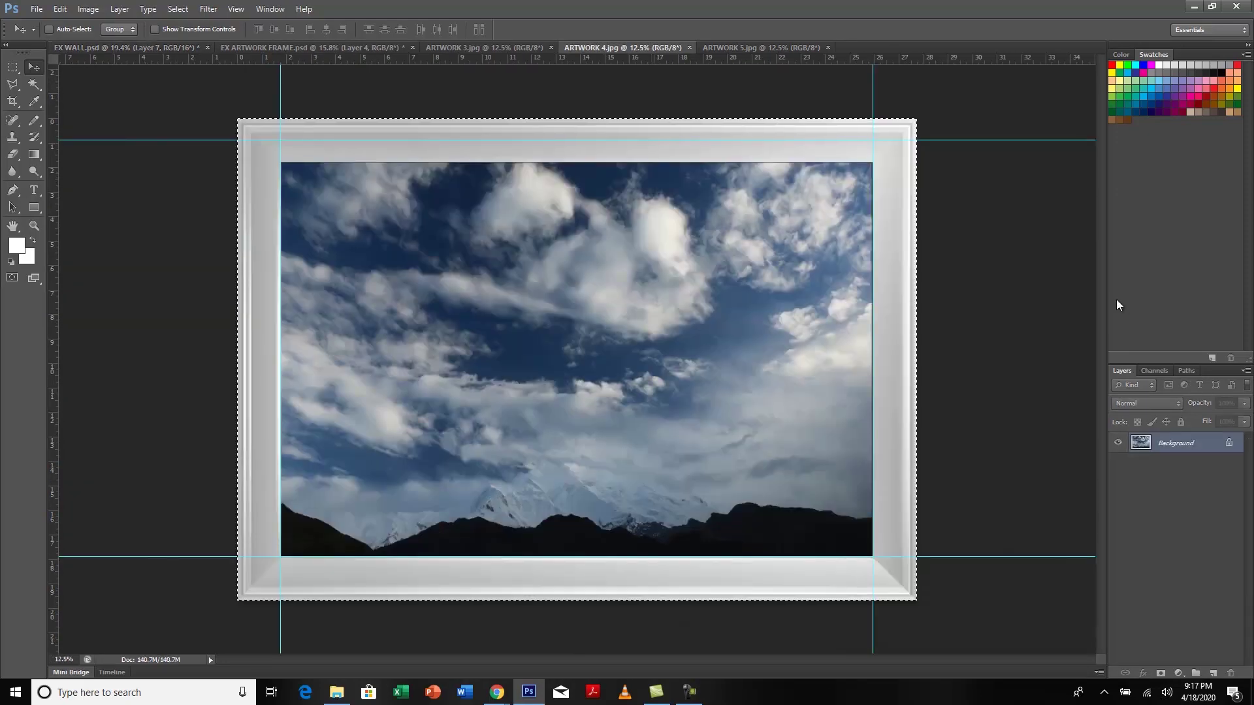
{"action": "key", "text": "ctrl+Tab"}
{"action": "key", "text": "ctrl+Tab"}
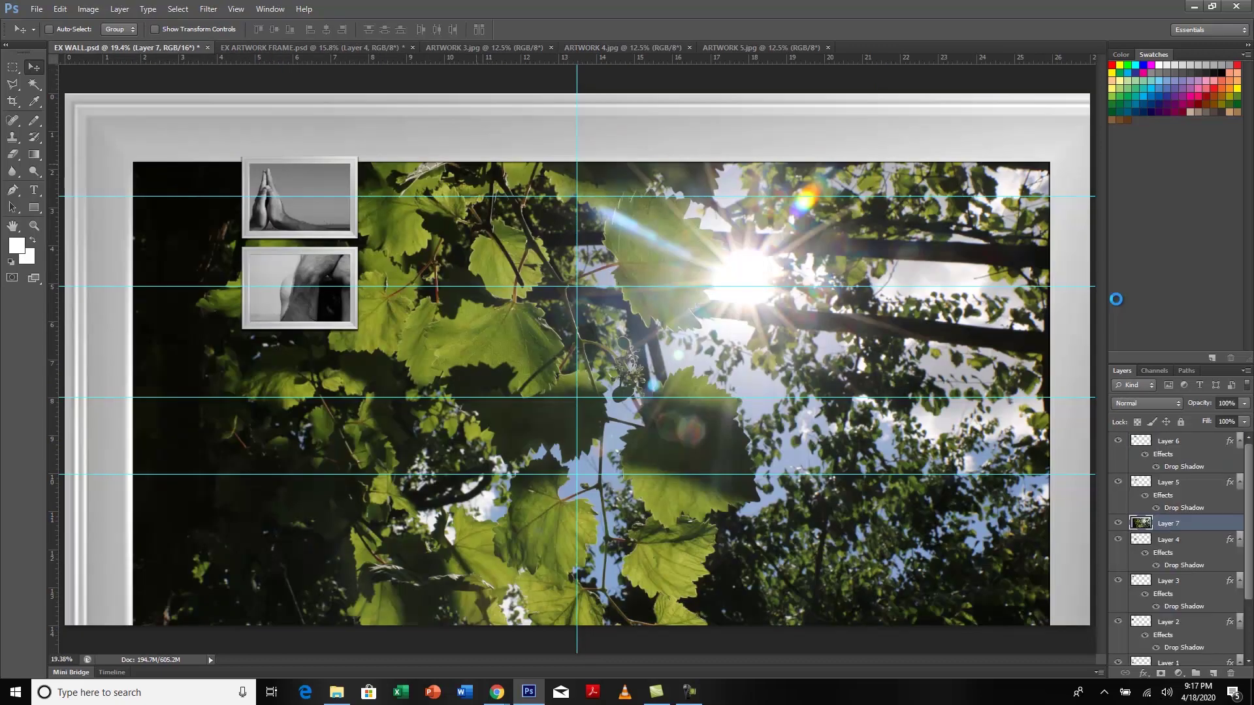
{"action": "key", "text": "ctrl+v"}
- Copy the whole framed castle image from ARTWORK 3.jpg into EX WALL.psd as a new layer
{"action": "key", "text": "ctrl+shift+Tab"}
{"action": "key", "text": "ctrl+shift+Tab"}
{"action": "key", "text": "ctrl+shift+Tab"}
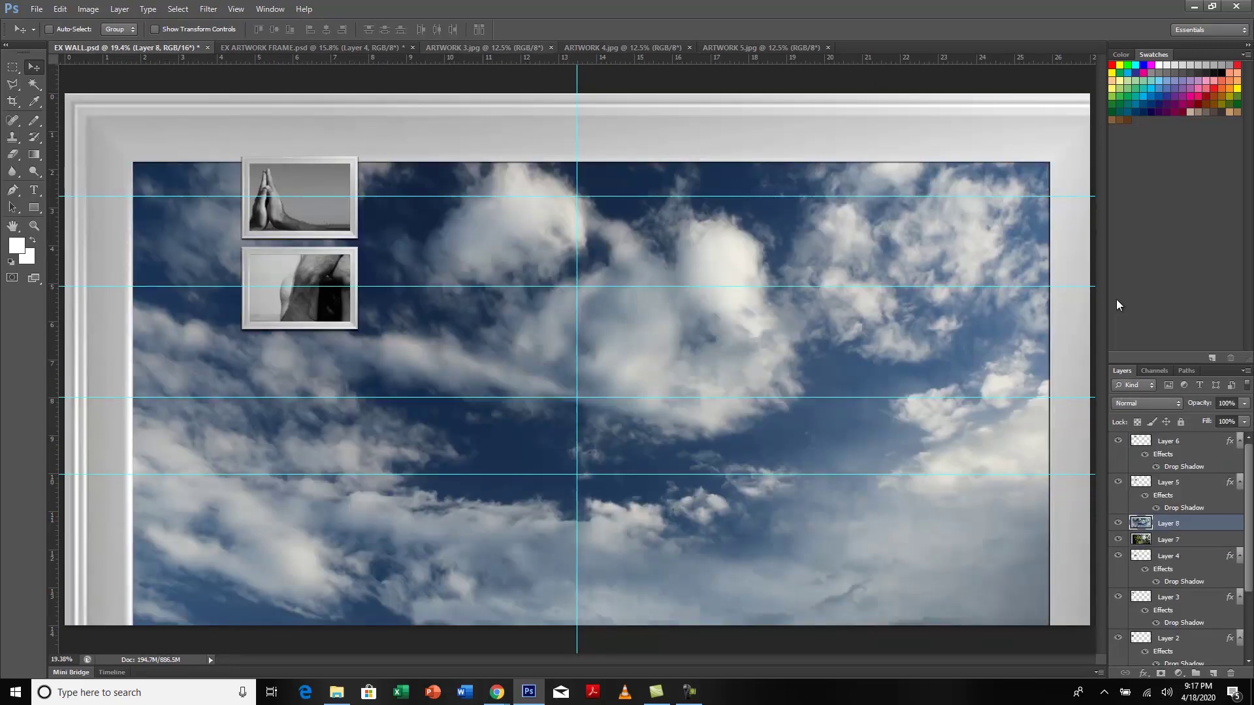
{"action": "key", "text": "ctrl+a"}
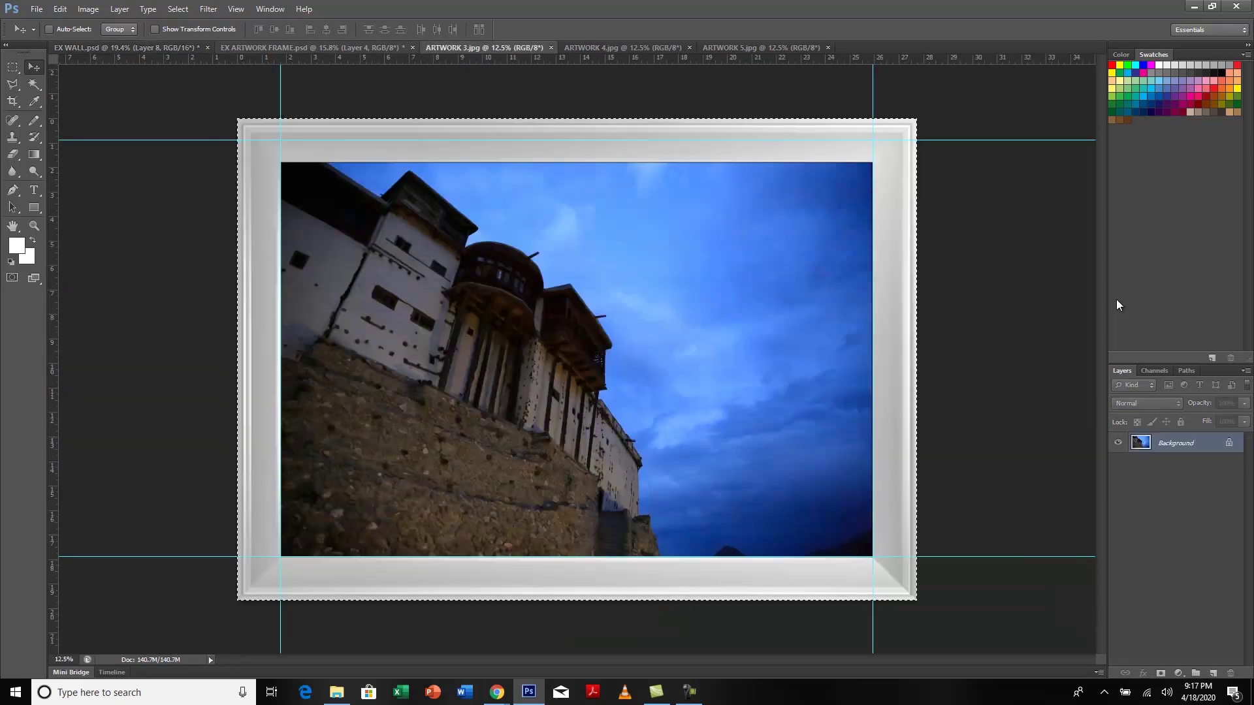
{"action": "key", "text": "ctrl+Tab"}
{"action": "key", "text": "ctrl+Tab"}
{"action": "key", "text": "ctrl+Tab"}
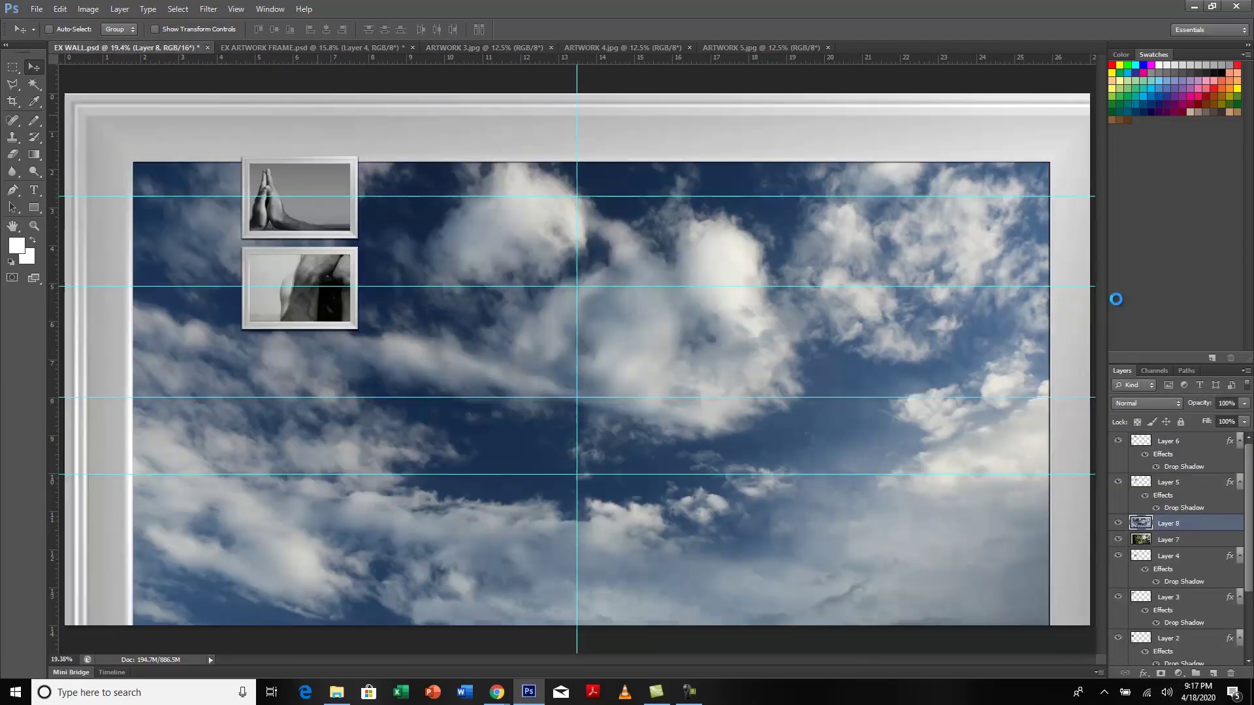
{"action": "key", "text": "ctrl+v"}
{"action": "key", "text": "alt+shift+bracketright"}
{"action": "key", "text": "alt+shift+bracketright"}
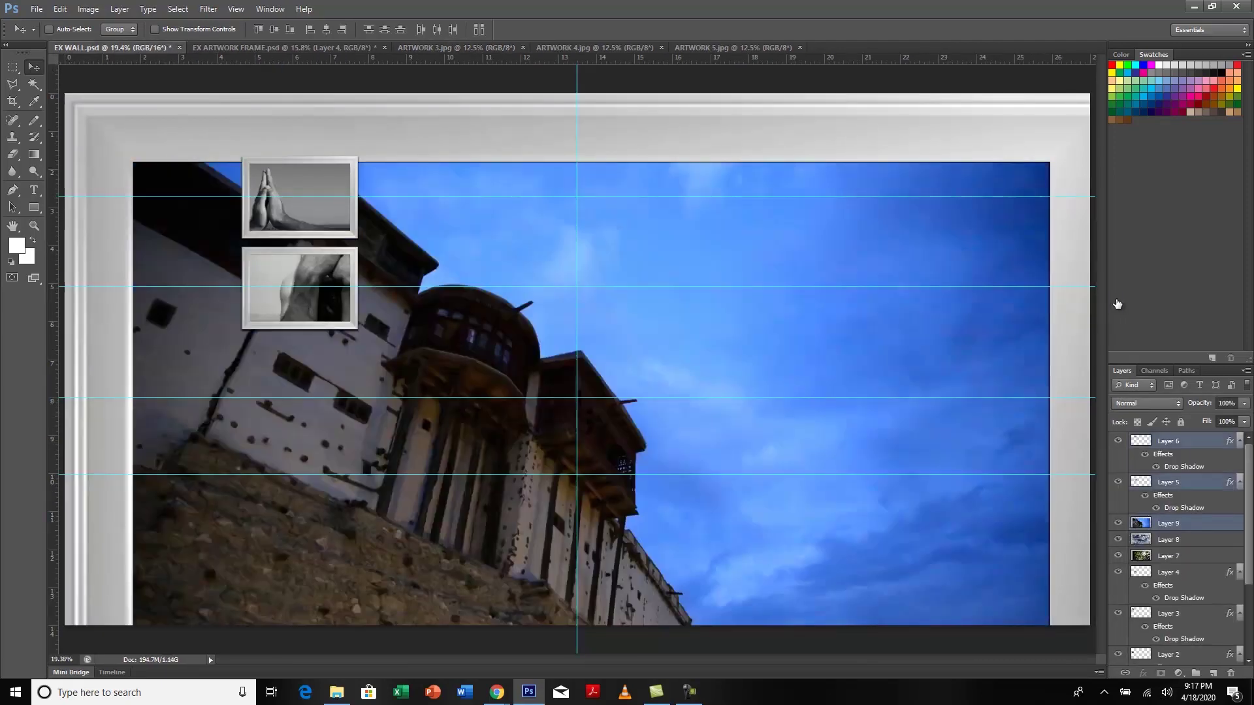
{"action": "key", "text": "ctrl+t"}
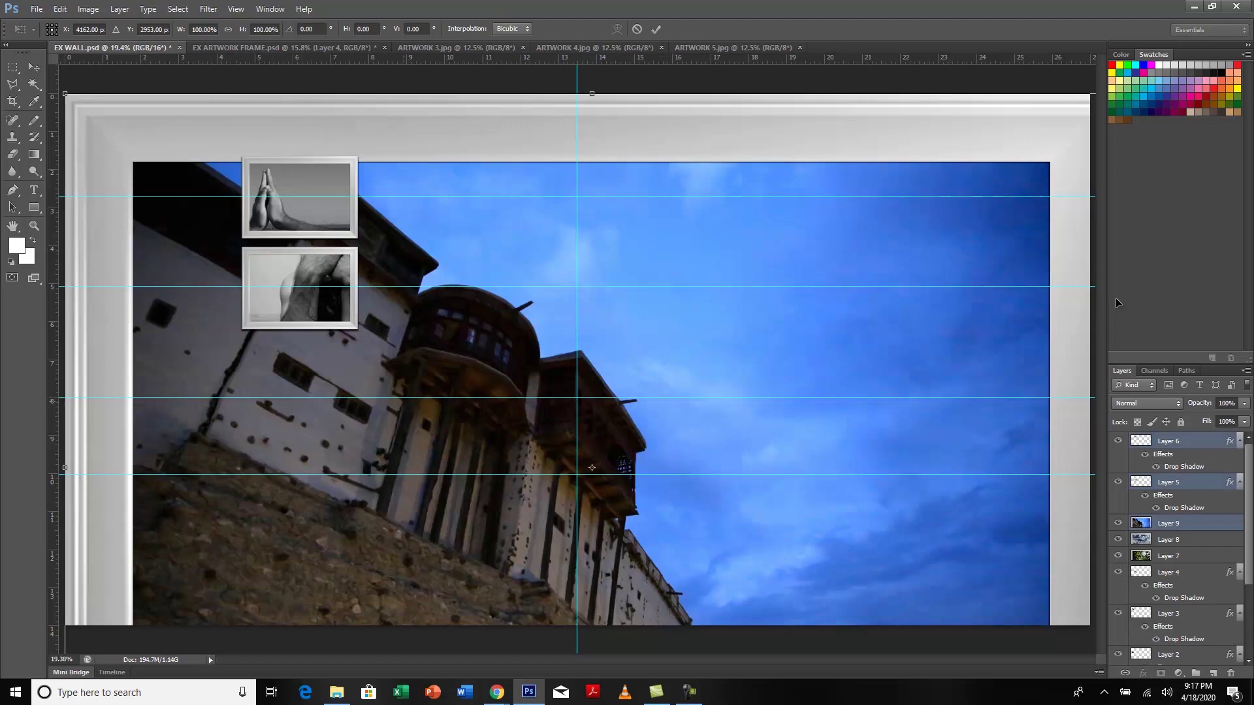
{"action": "key", "text": "ctrl+0"}
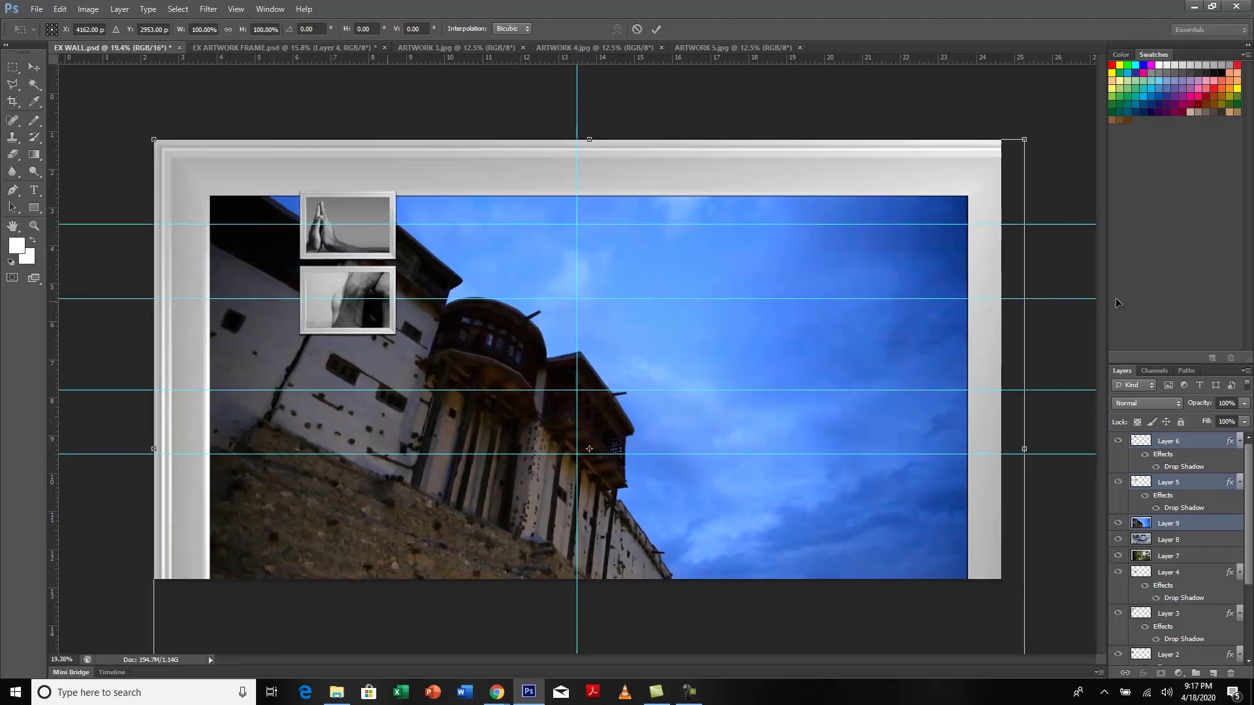
{"action": "left_click_drag", "start_coordinate": [894, 641], "coordinate": [482, 350]}
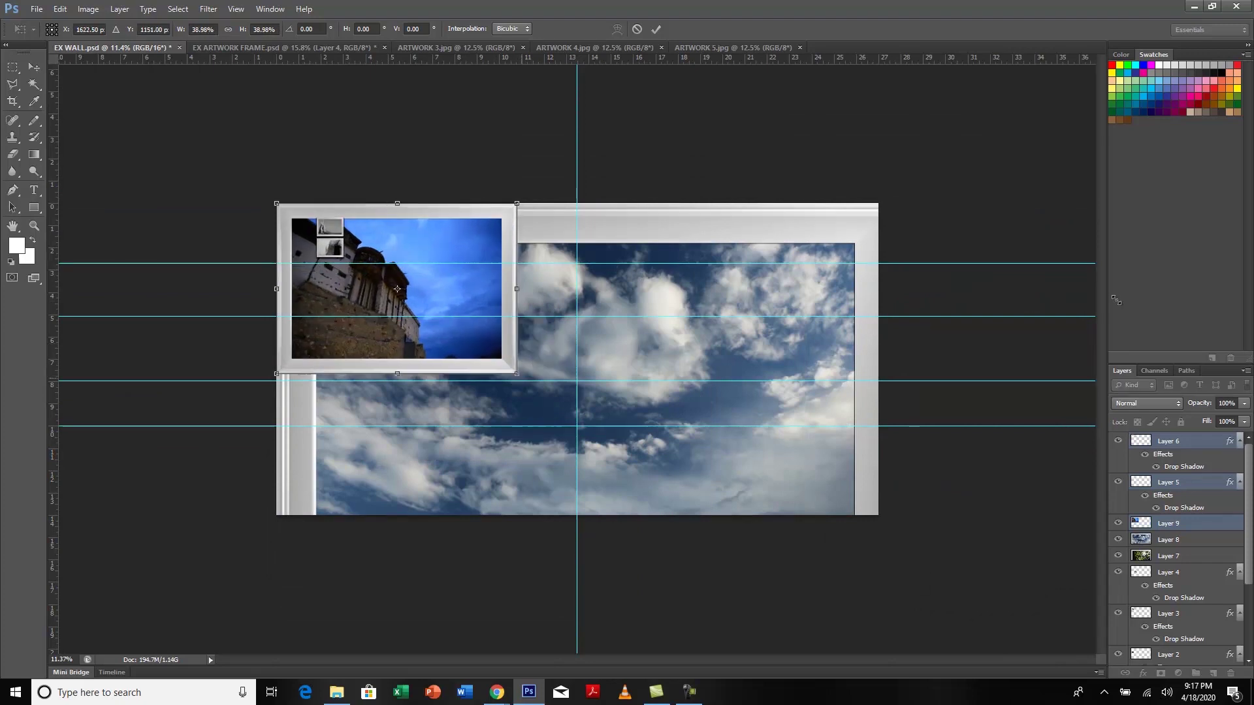
{"action": "key", "text": "Return"}
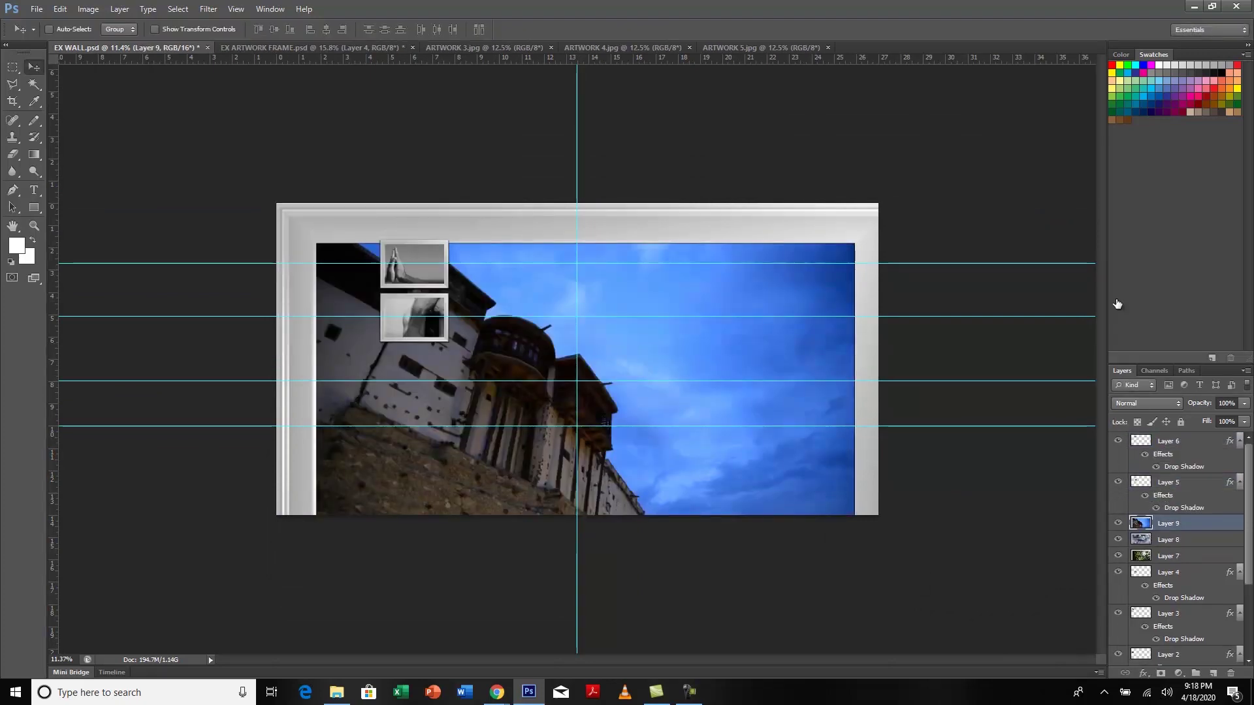
- Scale the castle, clouds and leaves layers together to about 17.3% and place them beside the black-and-white column on the wall
{"action": "key", "text": "alt+shift+bracketleft"}
{"action": "key", "text": "alt+shift+bracketleft"}
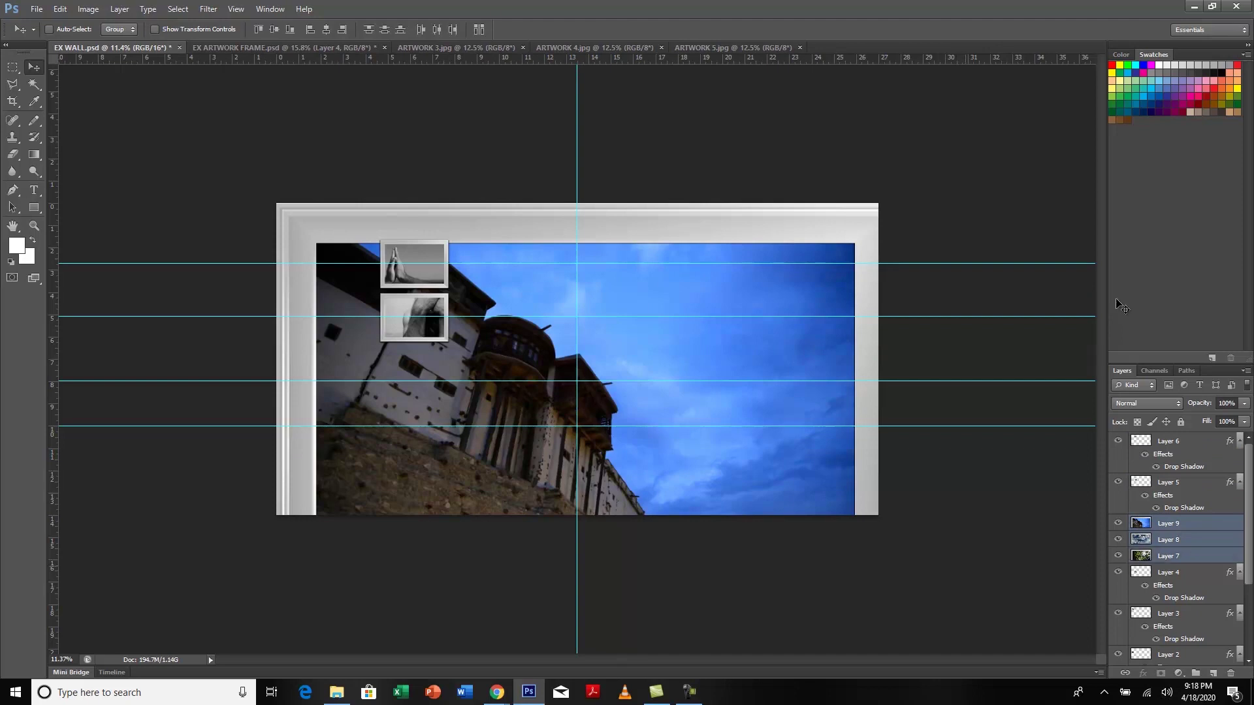
{"action": "key", "text": "ctrl+t"}
{"action": "left_click_drag", "start_coordinate": [893, 205], "coordinate": [585, 598]}
{"action": "left_click_drag", "start_coordinate": [469, 583], "coordinate": [712, 391]}
{"action": "key", "text": "ctrl+0"}
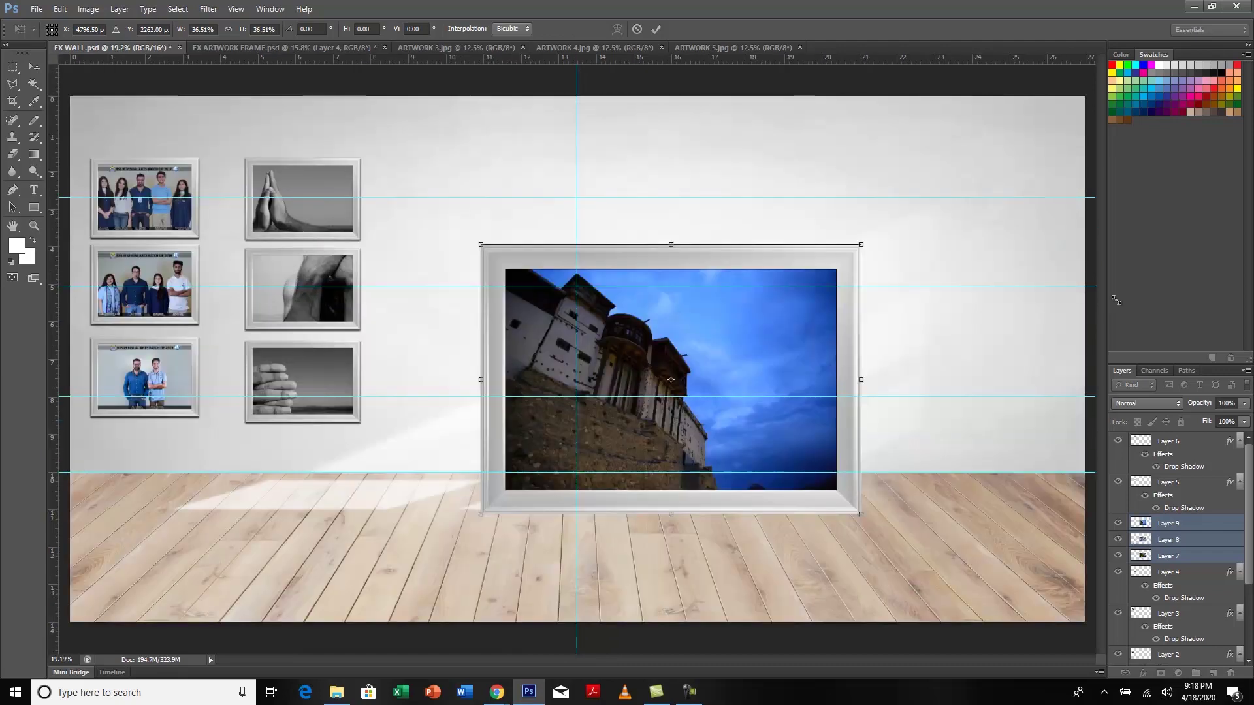
{"action": "left_click_drag", "start_coordinate": [861, 514], "coordinate": [661, 372]}
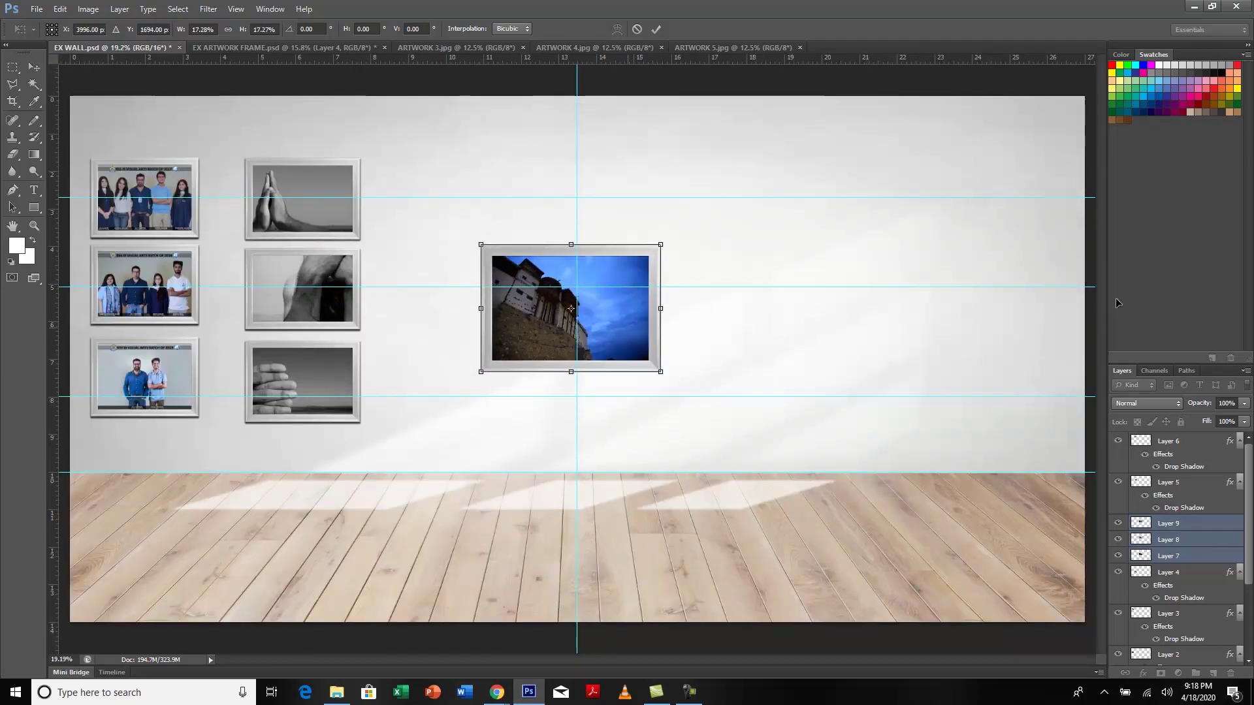
{"action": "left_click_drag", "start_coordinate": [639, 295], "coordinate": [556, 274]}
{"action": "key", "text": "Return"}
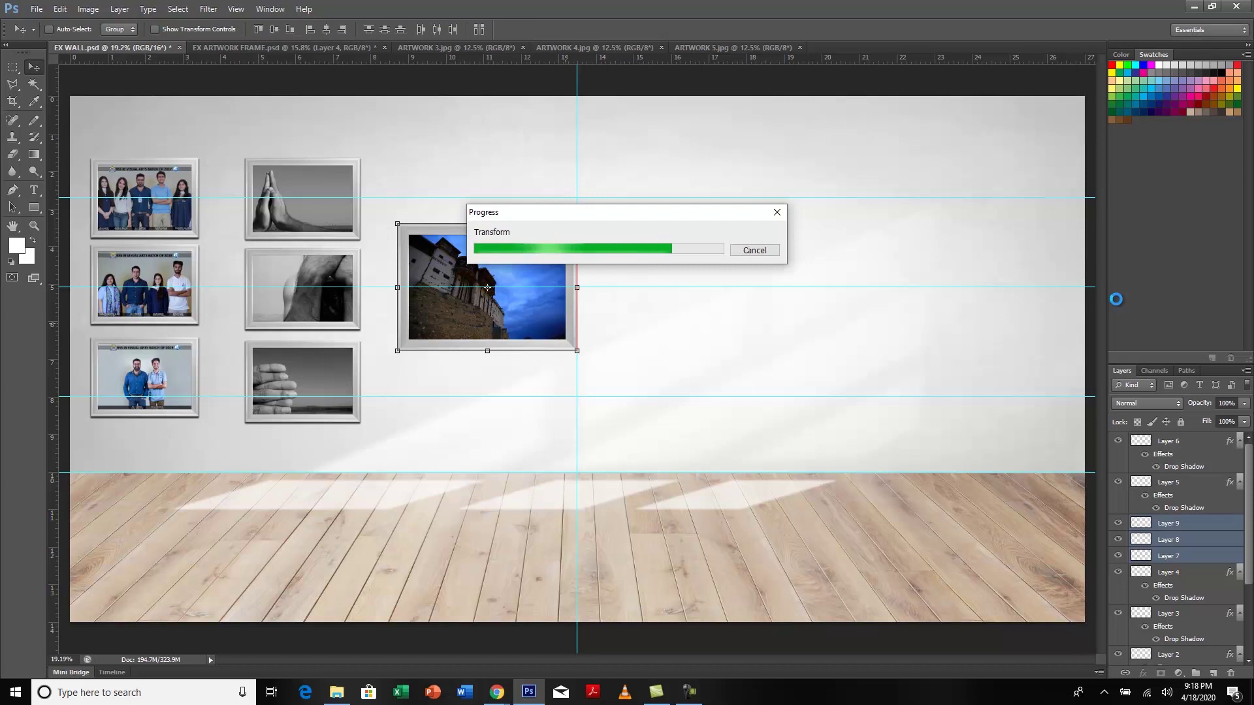
- Spread the framed clouds and leaves artworks into an evenly spaced horizontal row beside the castle artwork
{"action": "key", "text": "alt+bracketleft"}
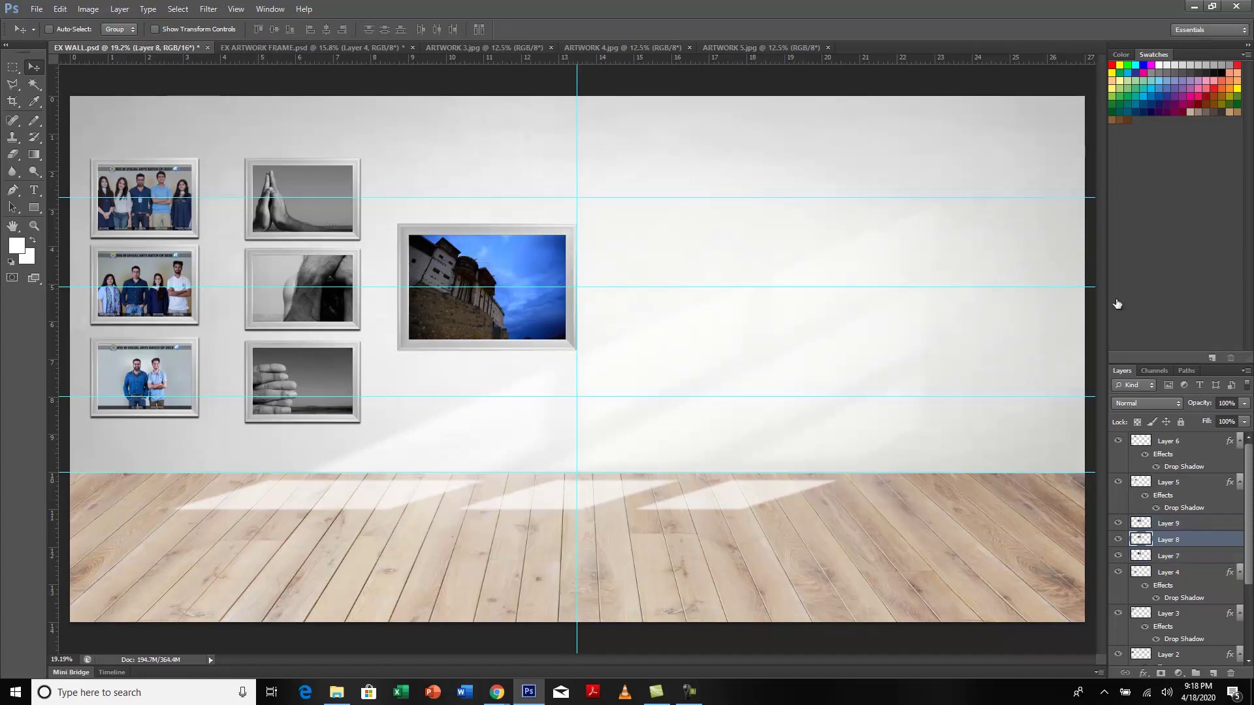
{"action": "left_click_drag", "start_coordinate": [532, 264], "coordinate": [740, 264]}
{"action": "key", "text": "alt+bracketleft"}
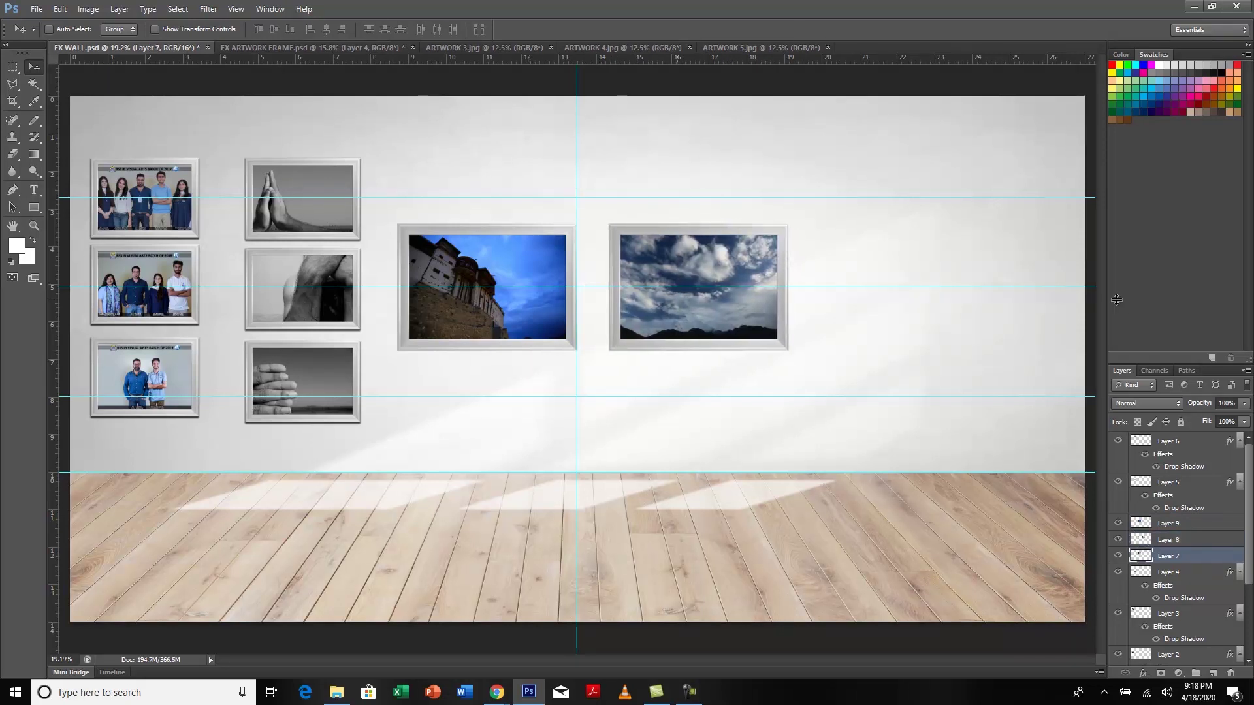
{"action": "left_click_drag", "start_coordinate": [668, 250], "coordinate": [983, 271]}
{"action": "left_click_drag", "start_coordinate": [847, 271], "coordinate": [960, 258]}
{"action": "left_click_drag", "start_coordinate": [1117, 303], "coordinate": [1118, 301]}
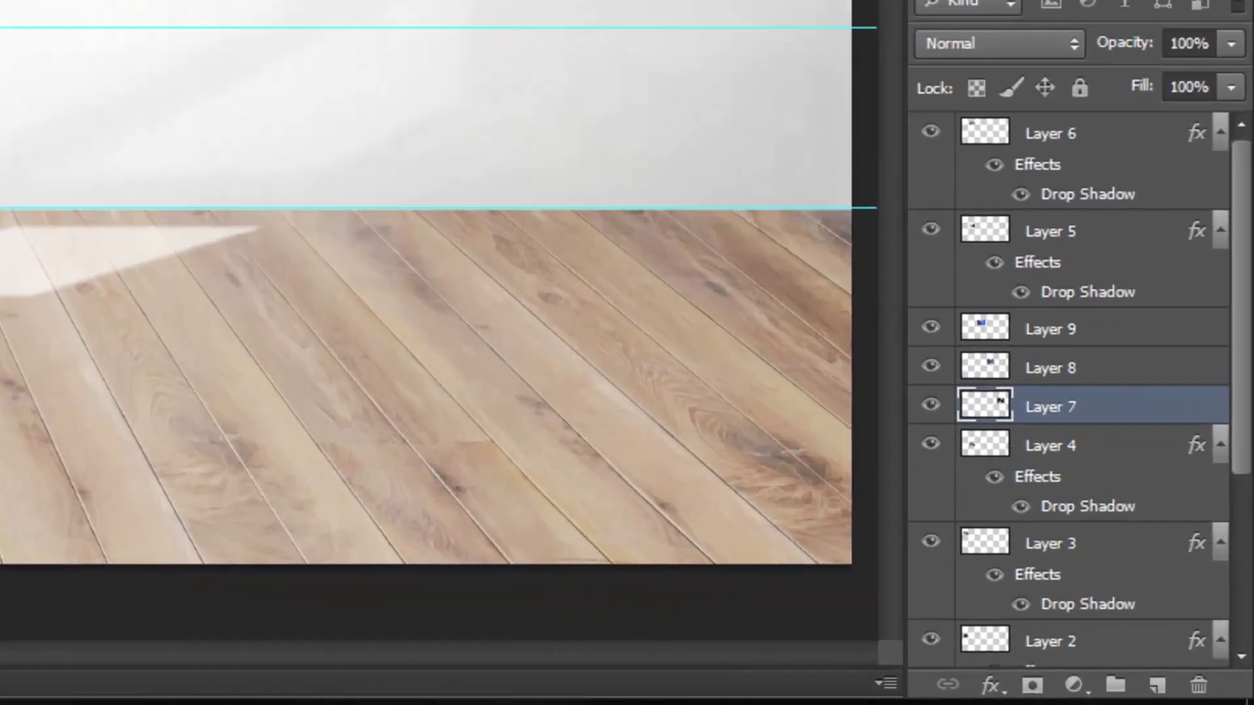
- Copy the existing frame drop shadow to the castle, clouds and leaves layers (Layer 9, Layer 8 and Layer 7)
{"action": "left_click_drag", "start_coordinate": [1179, 508], "coordinate": [1178, 524], "text": "alt"}
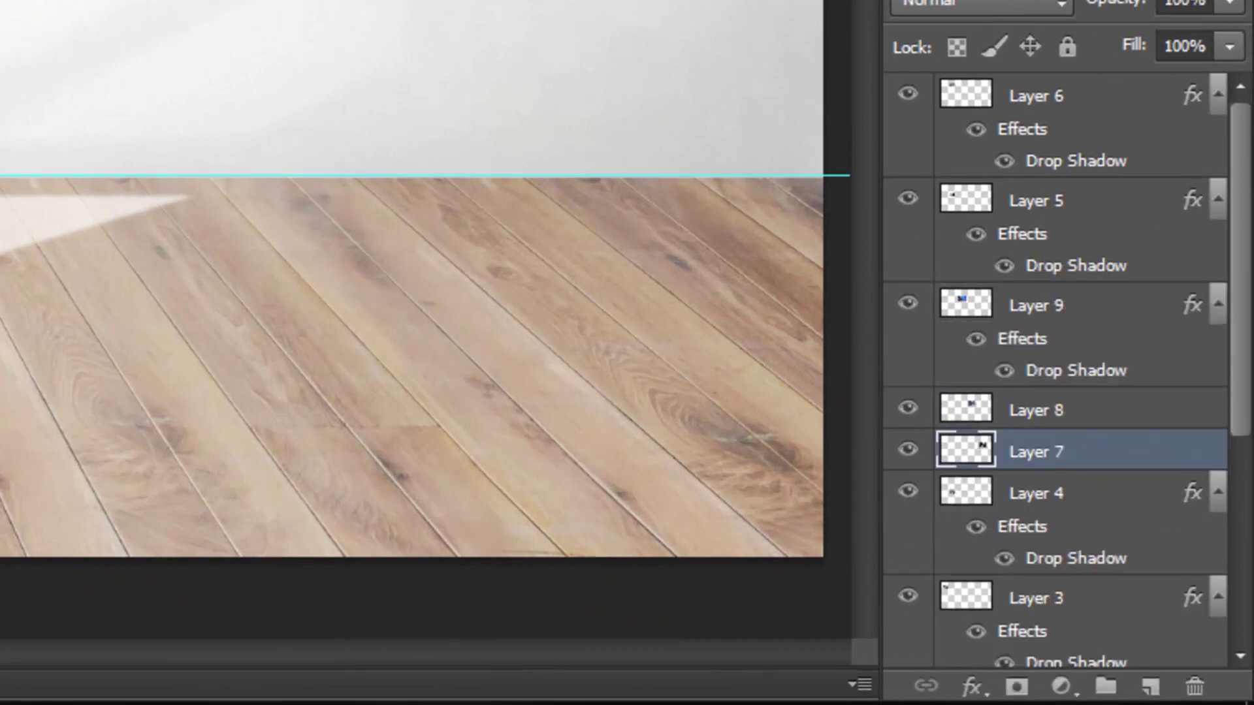
{"action": "left_click_drag", "start_coordinate": [1071, 371], "coordinate": [1063, 409], "text": "alt"}
{"action": "left_click_drag", "start_coordinate": [1193, 410], "coordinate": [1068, 520]}
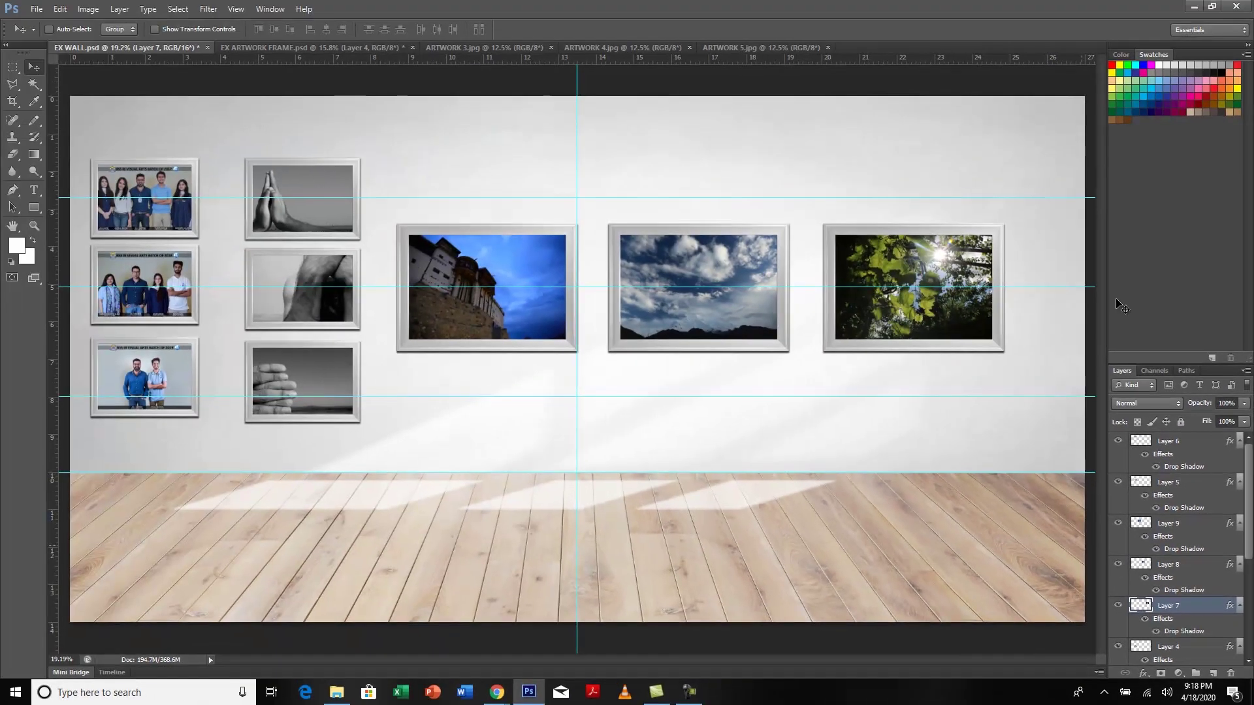
- Select all framed artwork layers, excluding WALL and FLOOR, and nudge them right until the arrangement is centred on the wall
{"action": "scroll", "coordinate": [1117, 301], "scroll_direction": "down", "scroll_amount": 5}
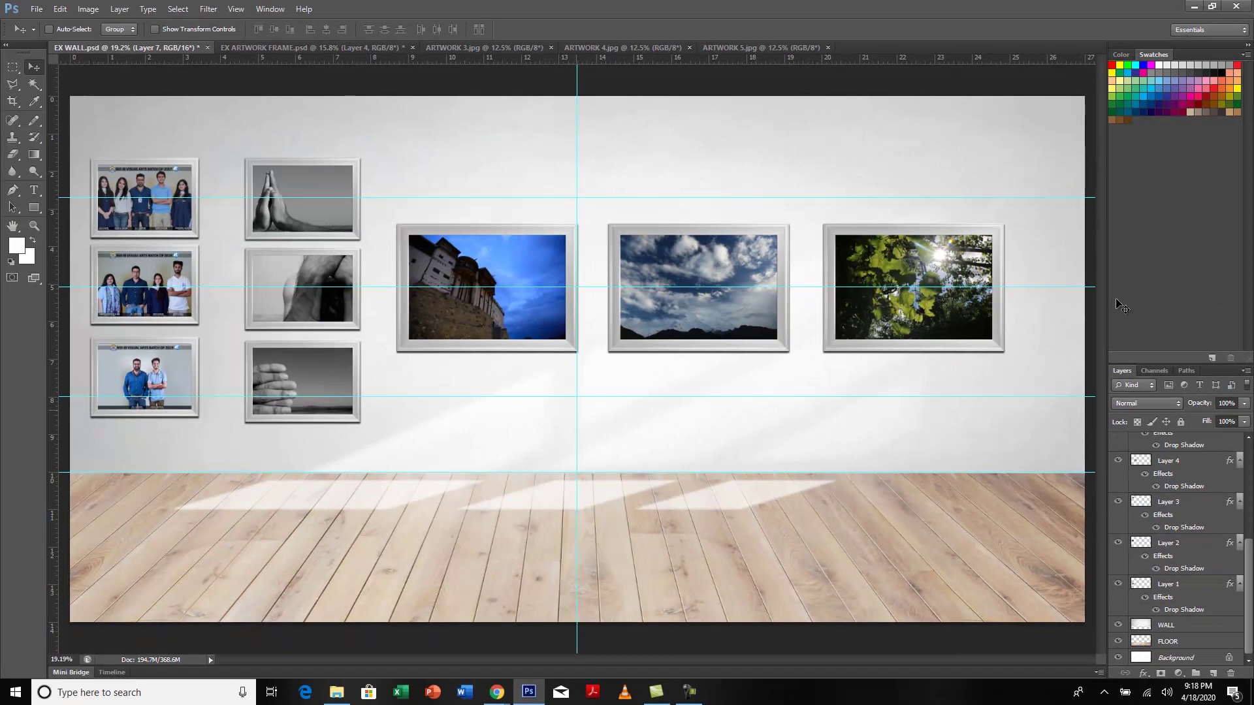
{"action": "left_click", "coordinate": [1175, 584]}
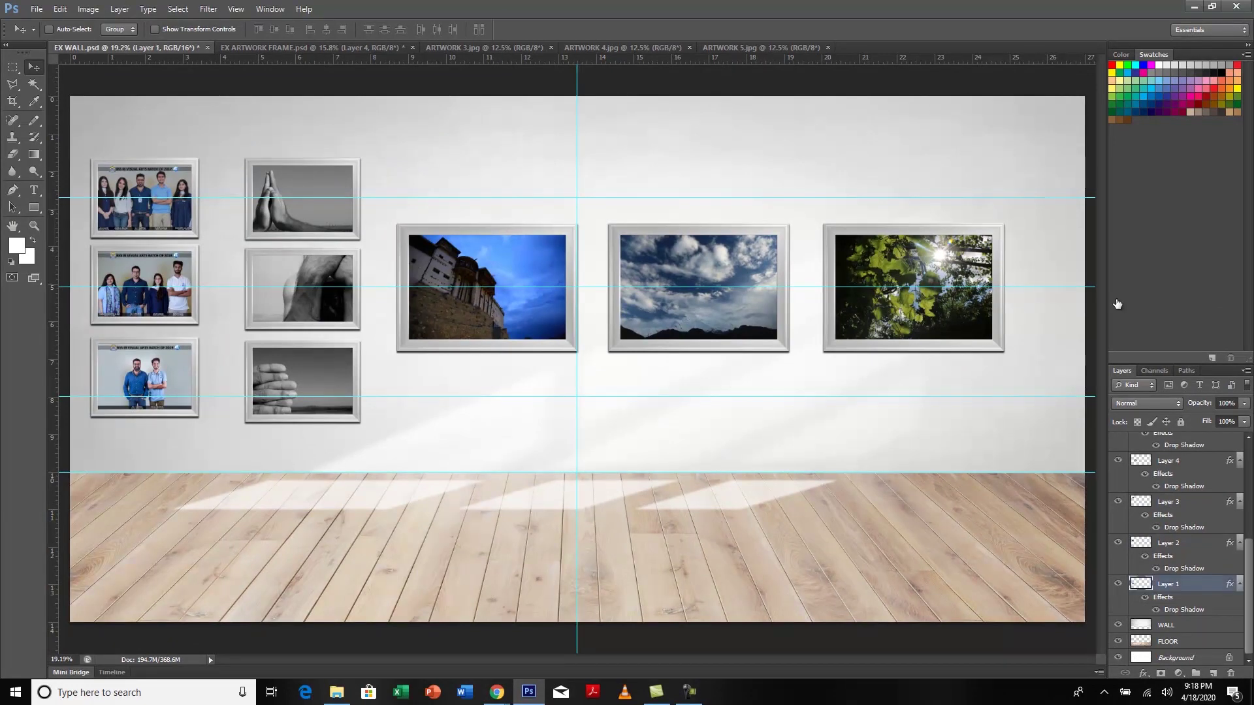
{"action": "scroll", "coordinate": [1176, 548], "scroll_direction": "up", "scroll_amount": 5}
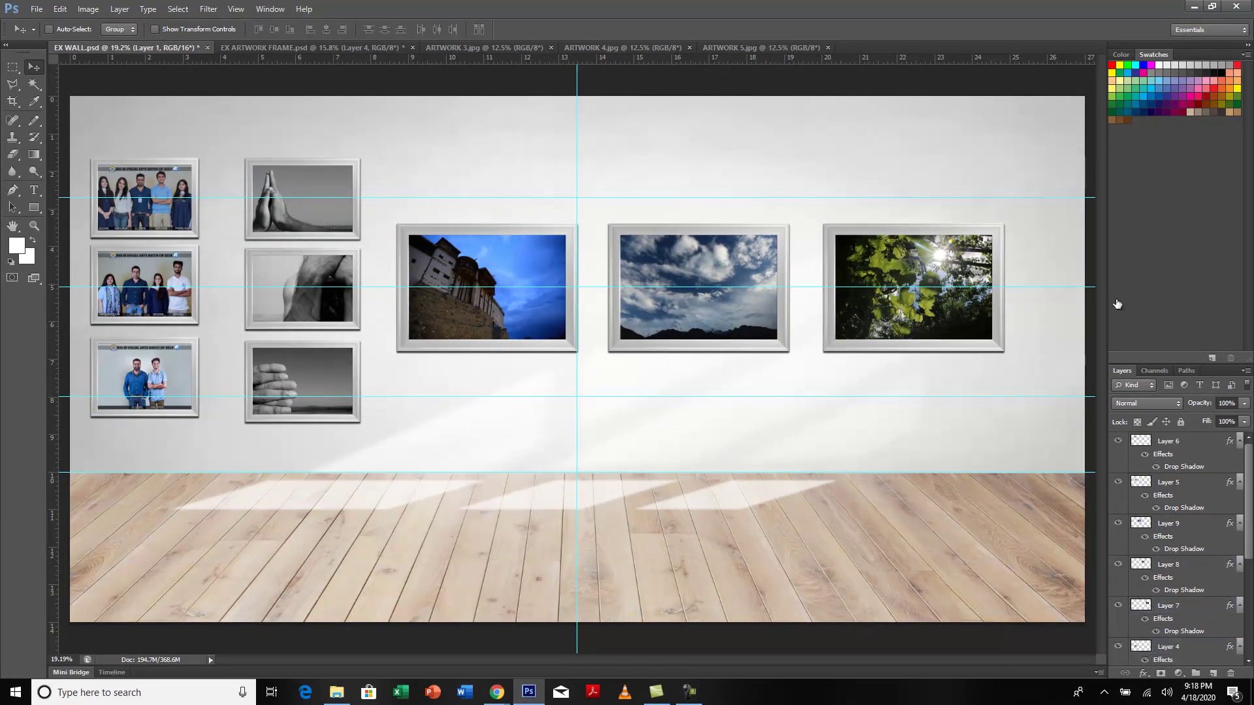
{"action": "key", "text": "ctrl+alt+a"}
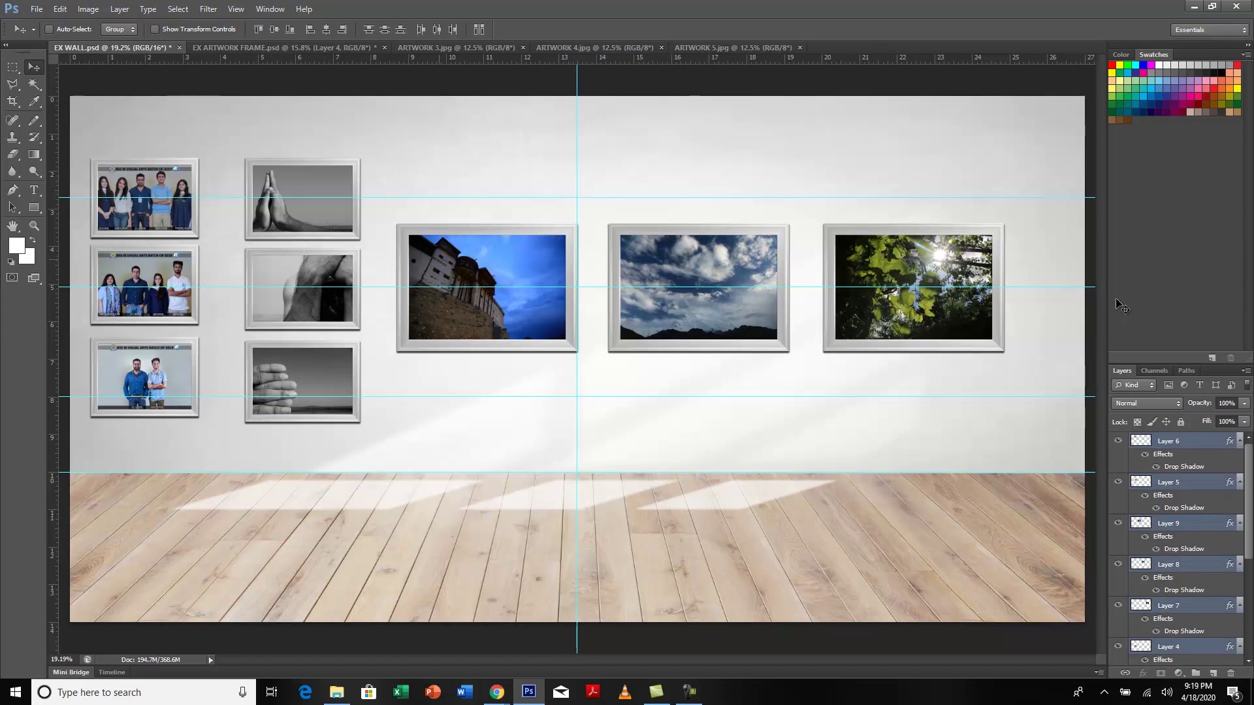
{"action": "key", "text": "shift+Right"}
{"action": "key", "text": "shift+Right"}
{"action": "key", "text": "shift+Right"}
{"action": "key", "text": "shift+Right"}
{"action": "key", "text": "shift+Right"}
{"action": "key", "text": "shift+Right"}
{"action": "key", "text": "shift+Right"}
{"action": "key", "text": "shift+Right"}
{"action": "key", "text": "shift+Right"}
{"action": "key", "text": "shift+Right"}
{"action": "key", "text": "shift+Right"}
{"action": "key", "text": "shift+Right"}
{"action": "key", "text": "shift+Right"}
{"action": "key", "text": "shift+Right"}
{"action": "key", "text": "shift+Right"}
{"action": "key", "text": "shift+Right"}
{"action": "key", "text": "shift+Right"}
{"action": "key", "text": "shift+Right"}
{"action": "key", "text": "shift+Right"}
{"action": "key", "text": "shift+Right"}
{"action": "key", "text": "shift+Left"}
{"action": "key", "text": "shift+Left"}
{"action": "key", "text": "shift+Left"}
{"action": "key", "text": "shift+Left"}
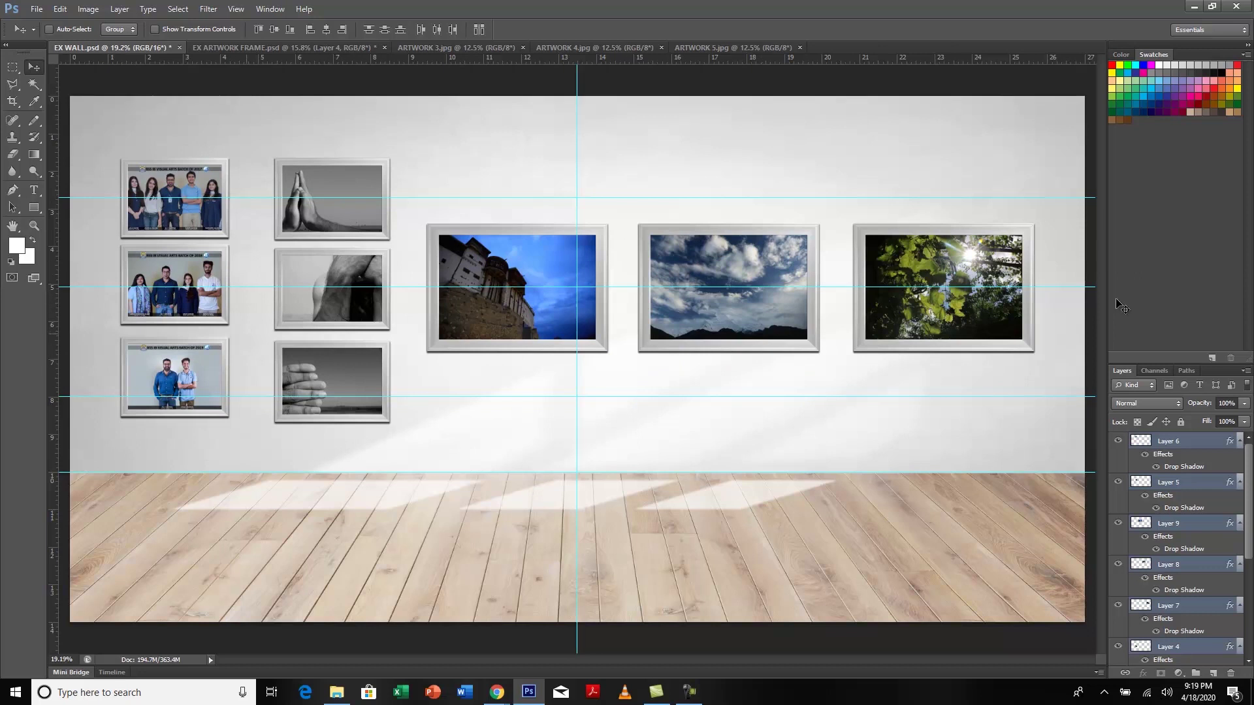
{"action": "key", "text": "Down"}
{"action": "key", "text": "Right"}
{"action": "key", "text": "Right"}
{"action": "key", "text": "Right"}
{"action": "key", "text": "Right"}
{"action": "key", "text": "Right"}
{"action": "key", "text": "Right"}
- Save the layered document over EX WALL.psd with Maximize Compatibility enabled
{"action": "key", "text": "Down"}
{"action": "key", "text": "Down"}
{"action": "key", "text": "Down"}
{"action": "key", "text": "Down"}
{"action": "key", "text": "Down"}
{"action": "key", "text": "Down"}
{"action": "key", "text": "Down"}
{"action": "key", "text": "Down"}
{"action": "key", "text": "Down"}
{"action": "key", "text": "Down"}
{"action": "key", "text": "Down"}
{"action": "key", "text": "Down"}
{"action": "key", "text": "Down"}
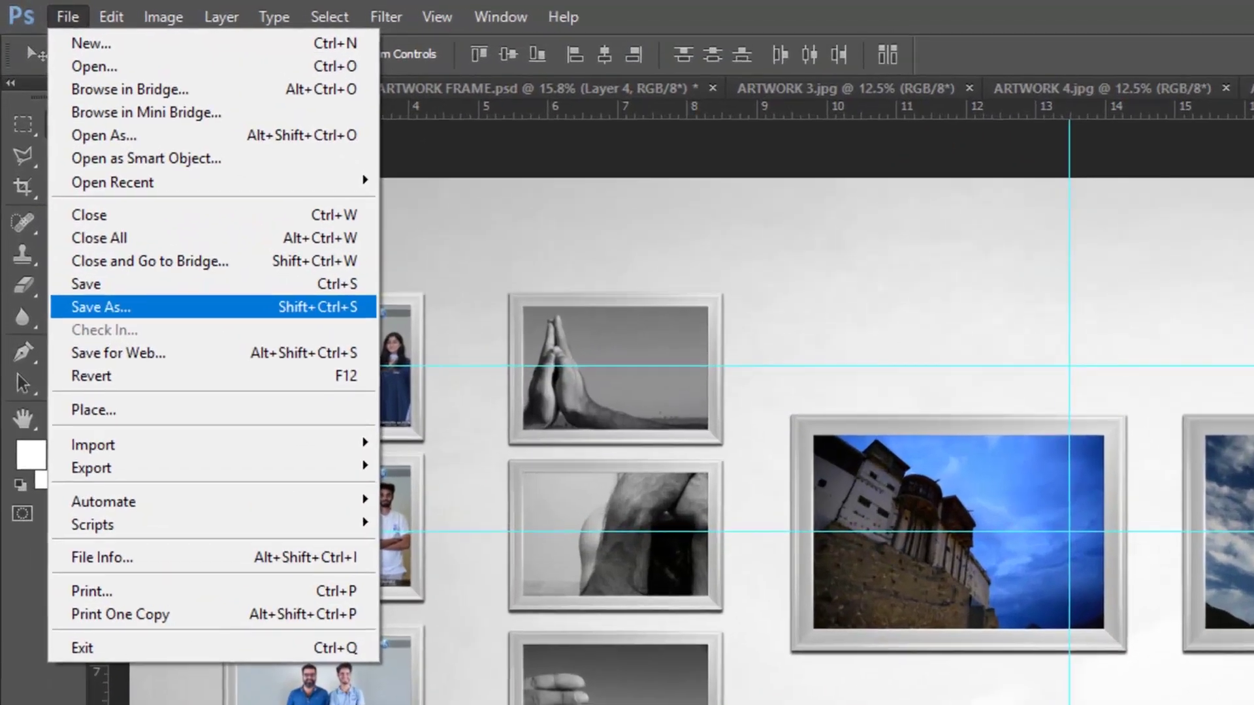
{"action": "key", "text": "Up"}
{"action": "key", "text": "Down"}
{"action": "key", "text": "Return"}
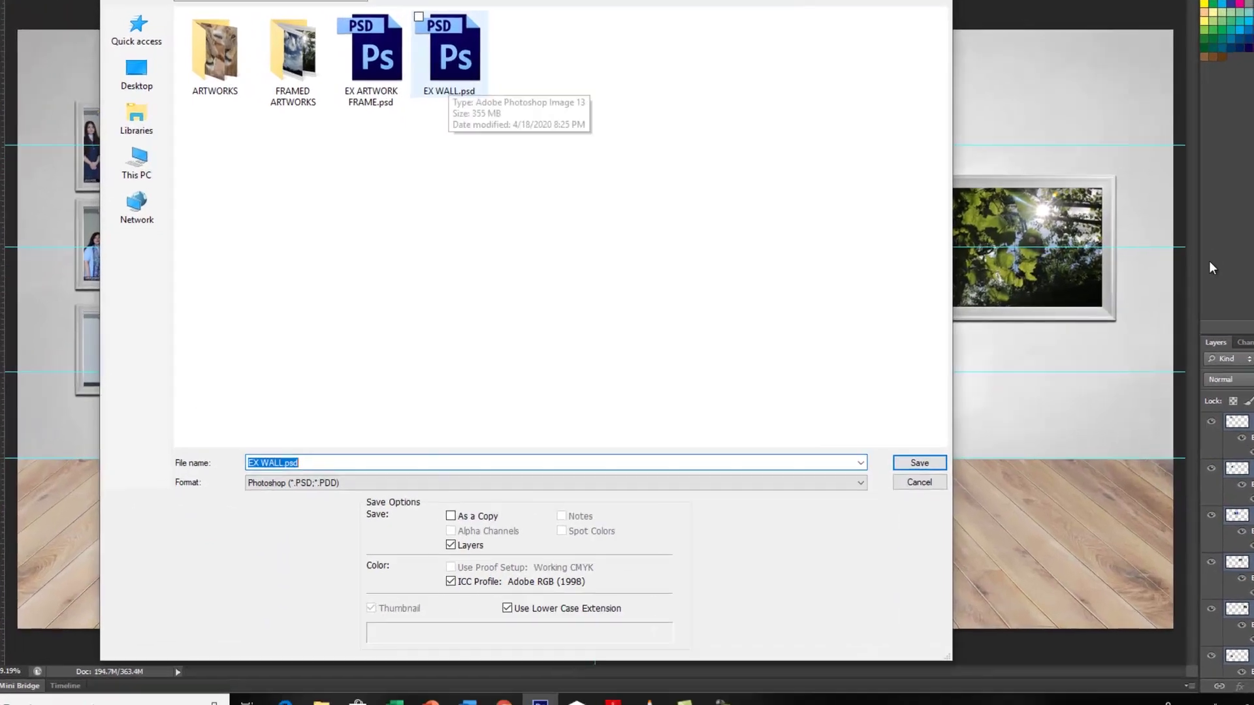
{"action": "key", "text": "Tab"}
{"action": "key", "text": "Return"}
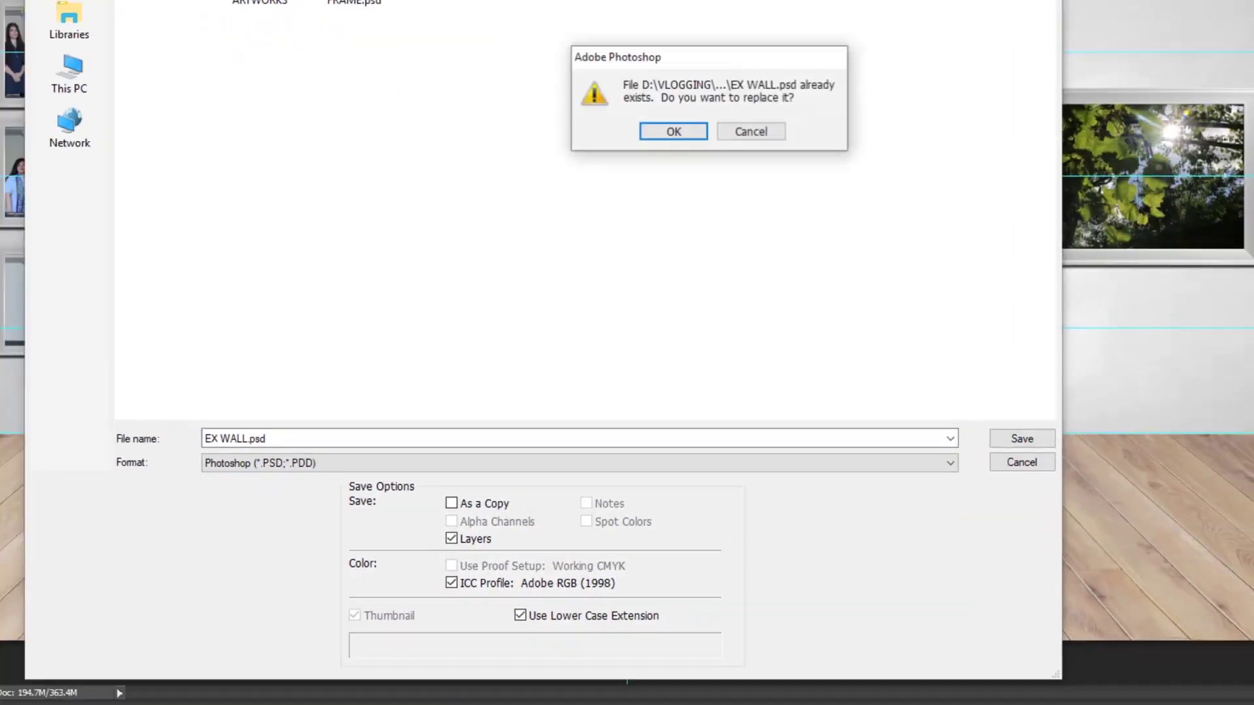
{"action": "key", "text": "Return"}
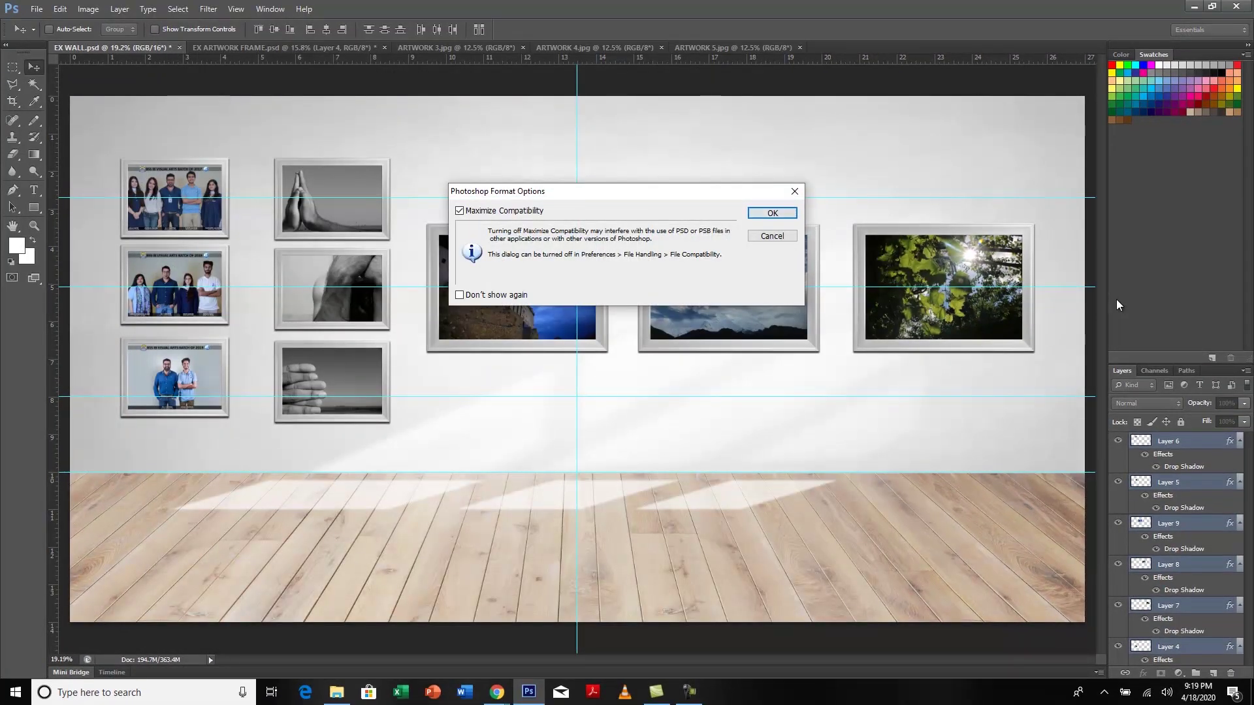
{"action": "key", "text": "Return"}
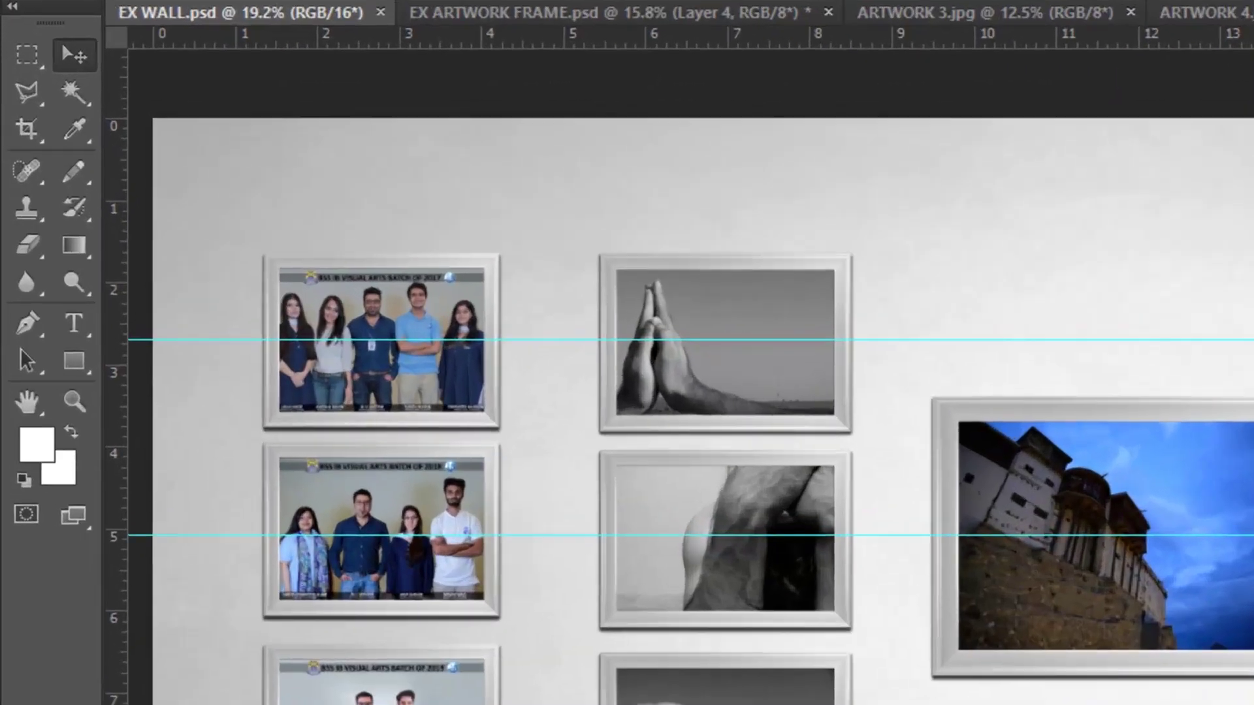
- Save a JPEG copy of the wall as EX WALL 1.jpg at quality 10 (Maximum), Progressive with 3 scans
{"action": "key", "text": "alt+f"}
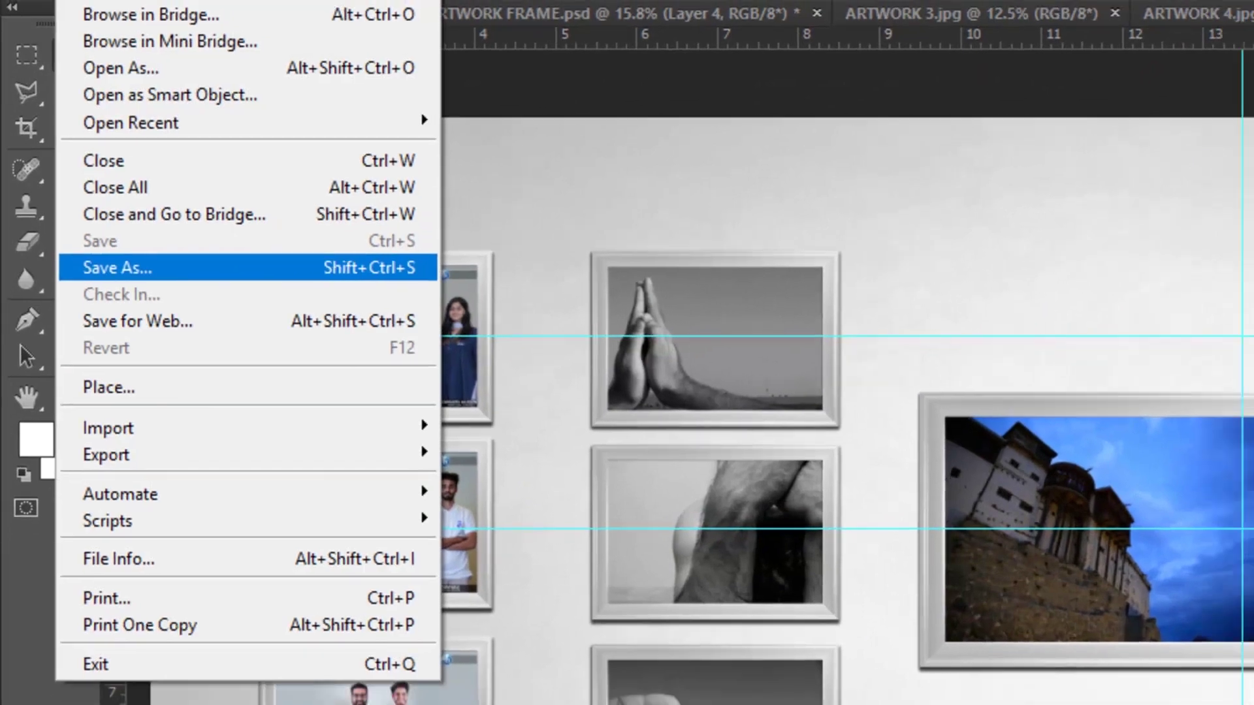
{"action": "key", "text": "Return"}
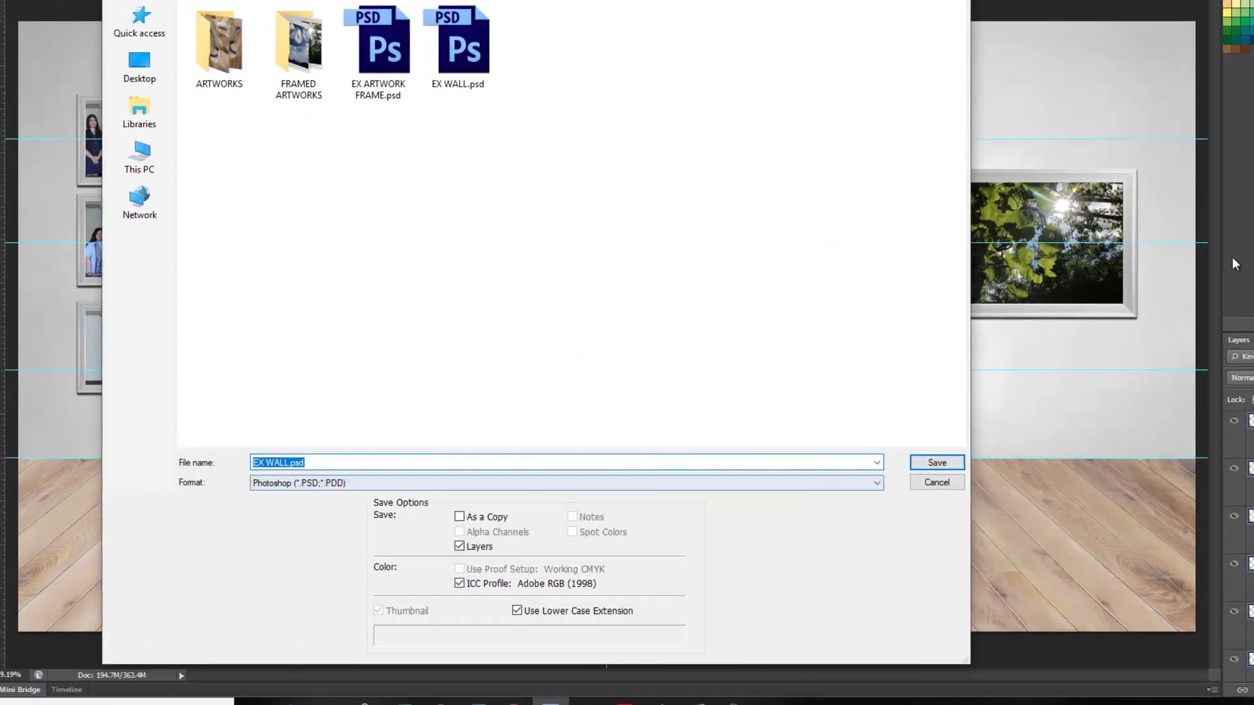
{"action": "left_click", "coordinate": [542, 494]}
{"action": "left_click", "coordinate": [300, 540]}
{"action": "key", "text": "Return"}
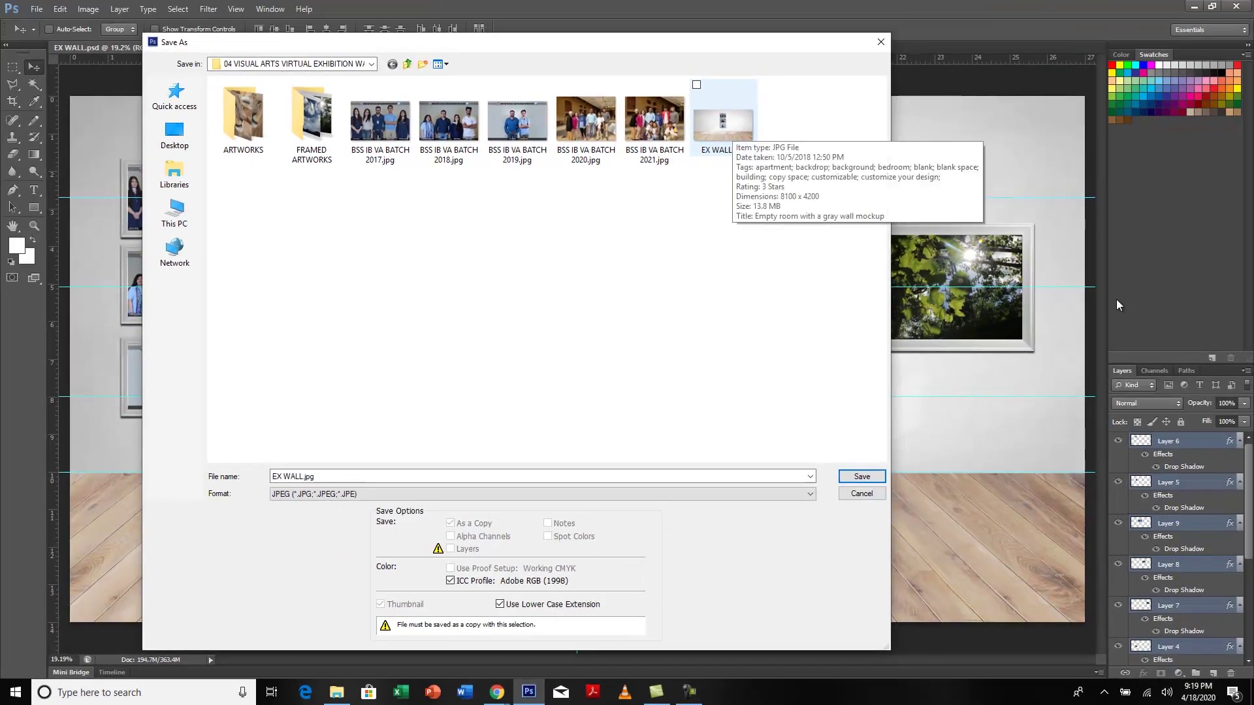
{"action": "key", "text": "shift+Tab"}
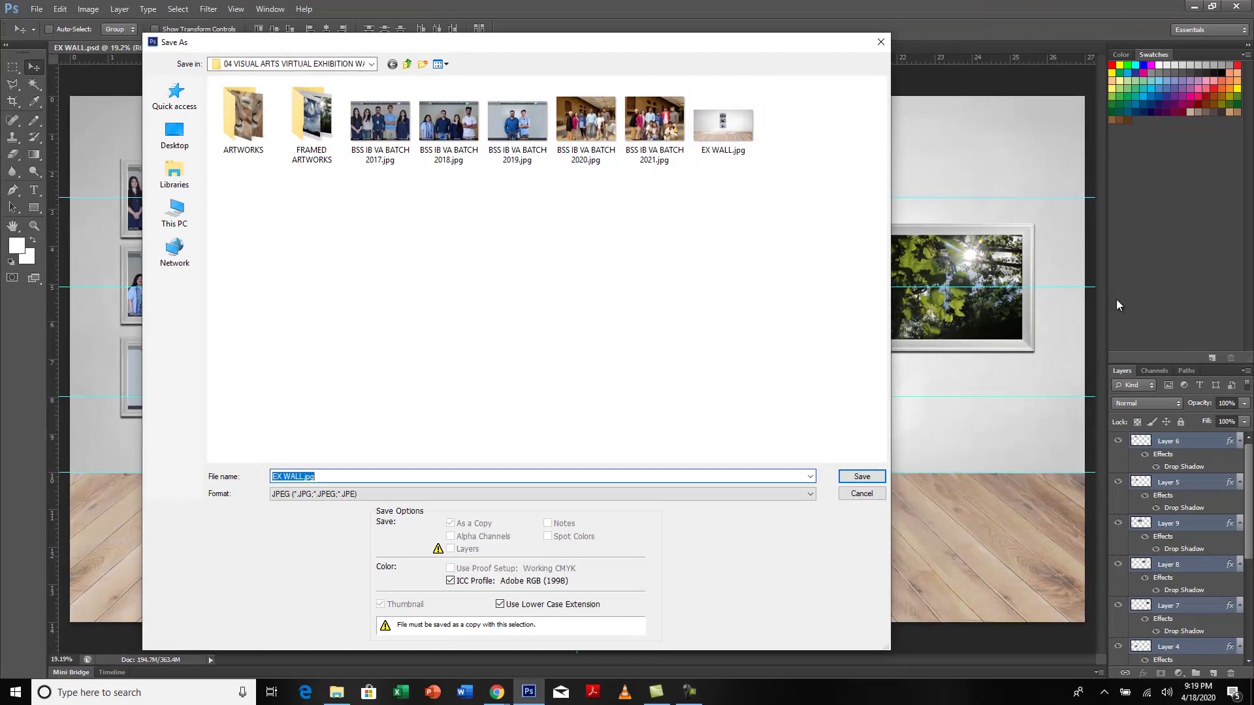
{"action": "left_click", "coordinate": [326, 416]}
{"action": "left_click", "coordinate": [316, 416]}
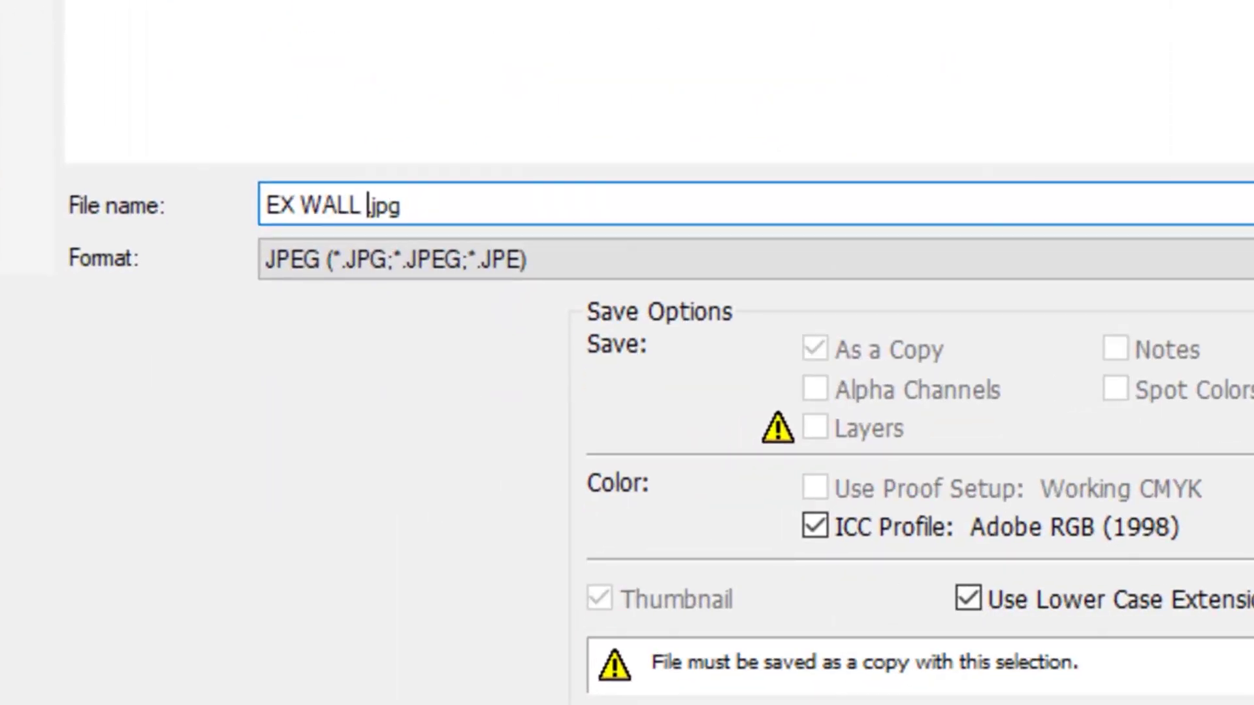
{"action": "type", "text": "1"}
{"action": "key", "text": "Return"}
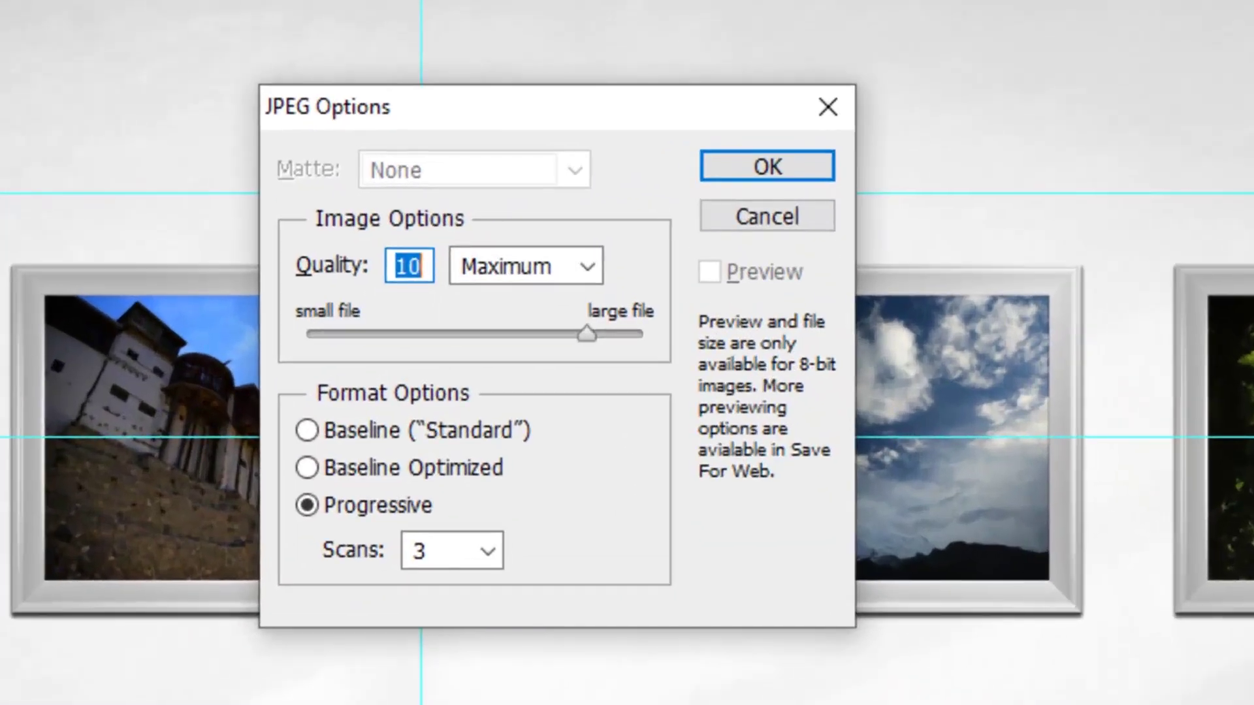
{"action": "key", "text": "Return"}
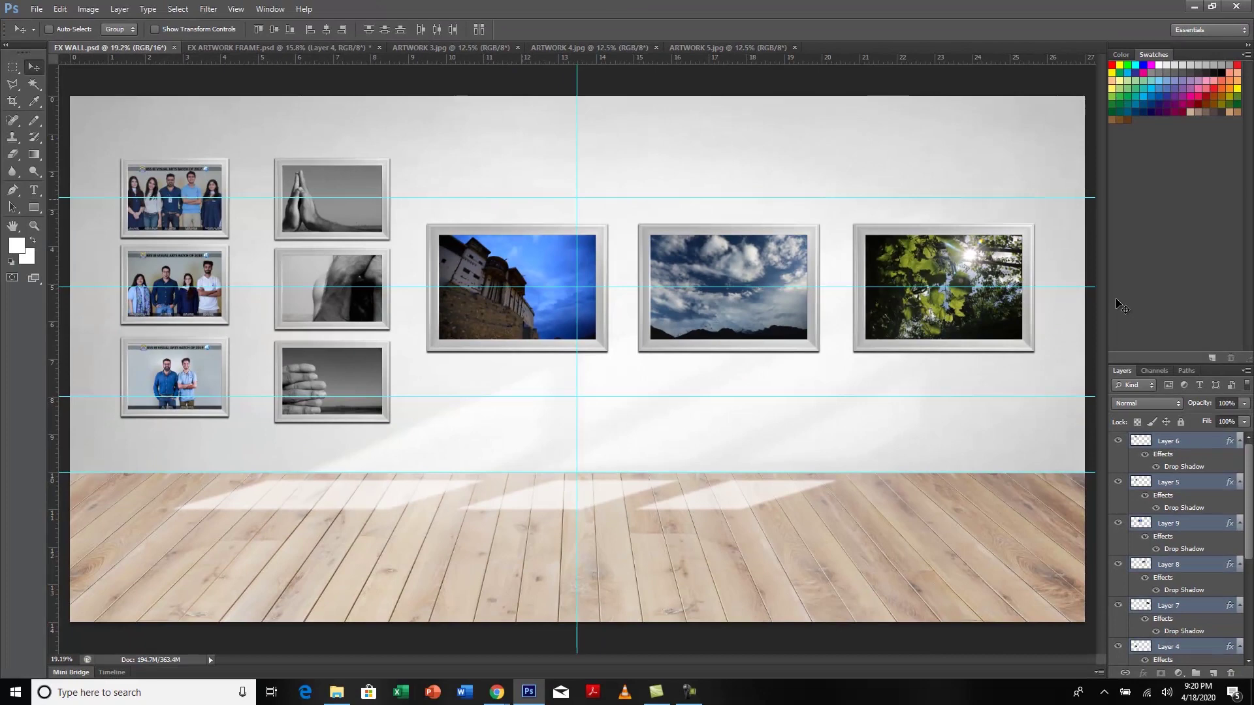
- Close ARTWORK 3.jpg, ARTWORK 4.jpg, ARTWORK 5.jpg and EX ARTWORK FRAME.psd, discarding the frame document's changes
{"action": "key", "text": "ctrl+Tab"}
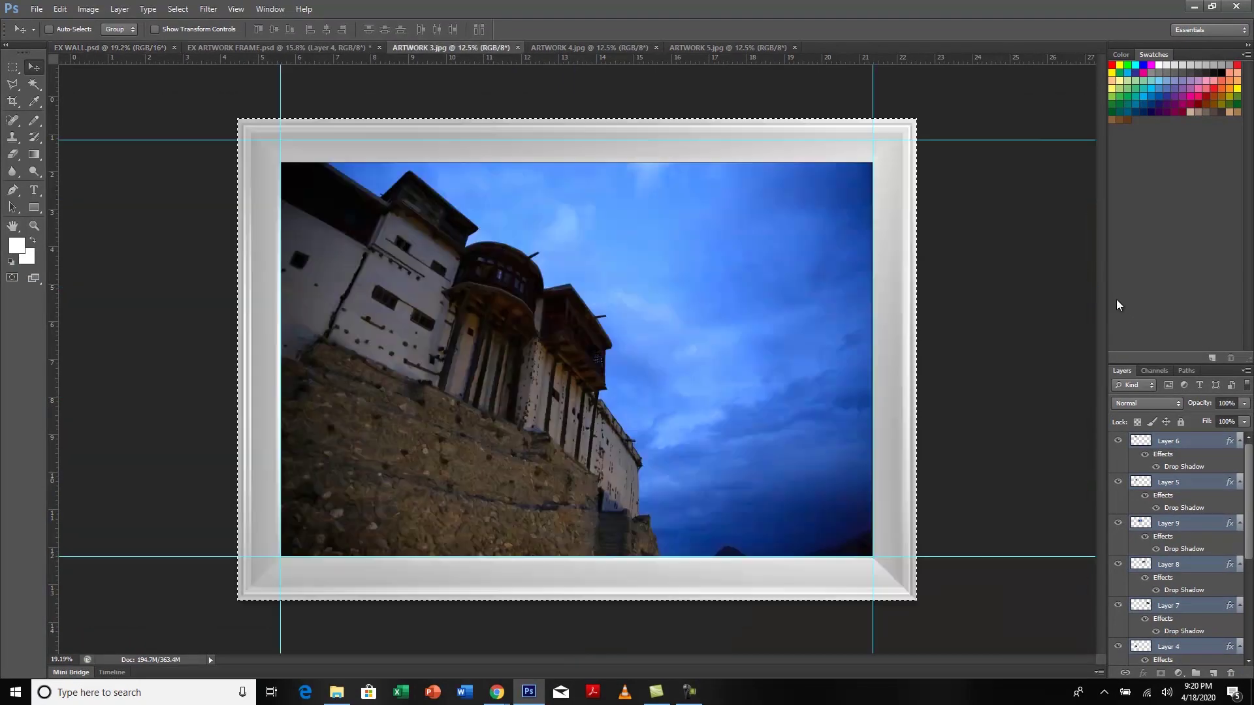
{"action": "key", "text": "ctrl+w"}
{"action": "key", "text": "ctrl+Tab"}
{"action": "key", "text": "ctrl+w"}
{"action": "key", "text": "ctrl+Tab"}
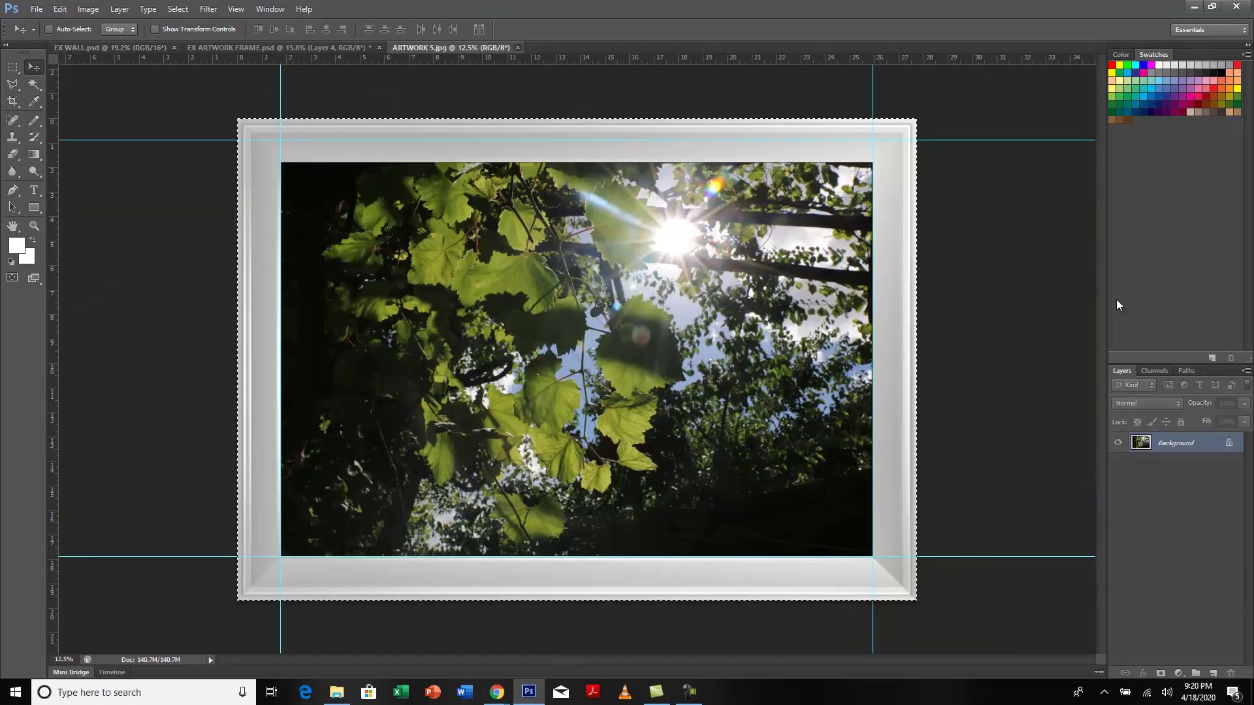
{"action": "key", "text": "ctrl+w"}
{"action": "key", "text": "ctrl+Tab"}
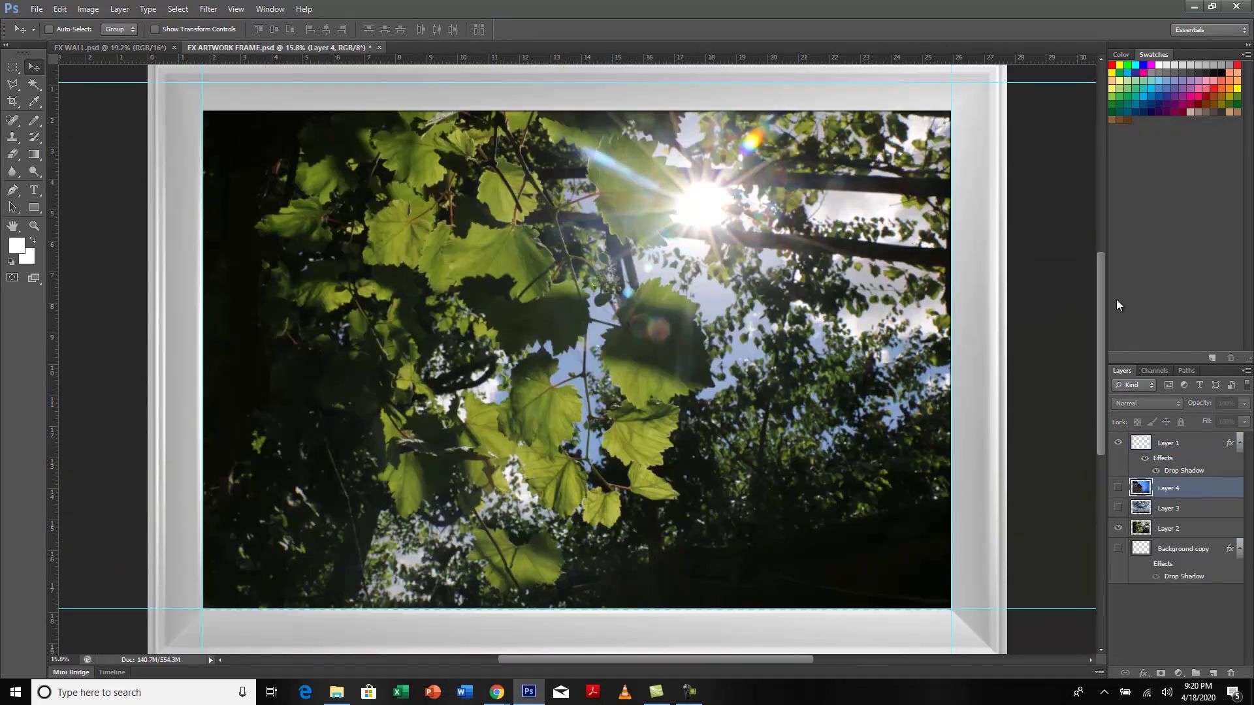
{"action": "key", "text": "ctrl+w"}
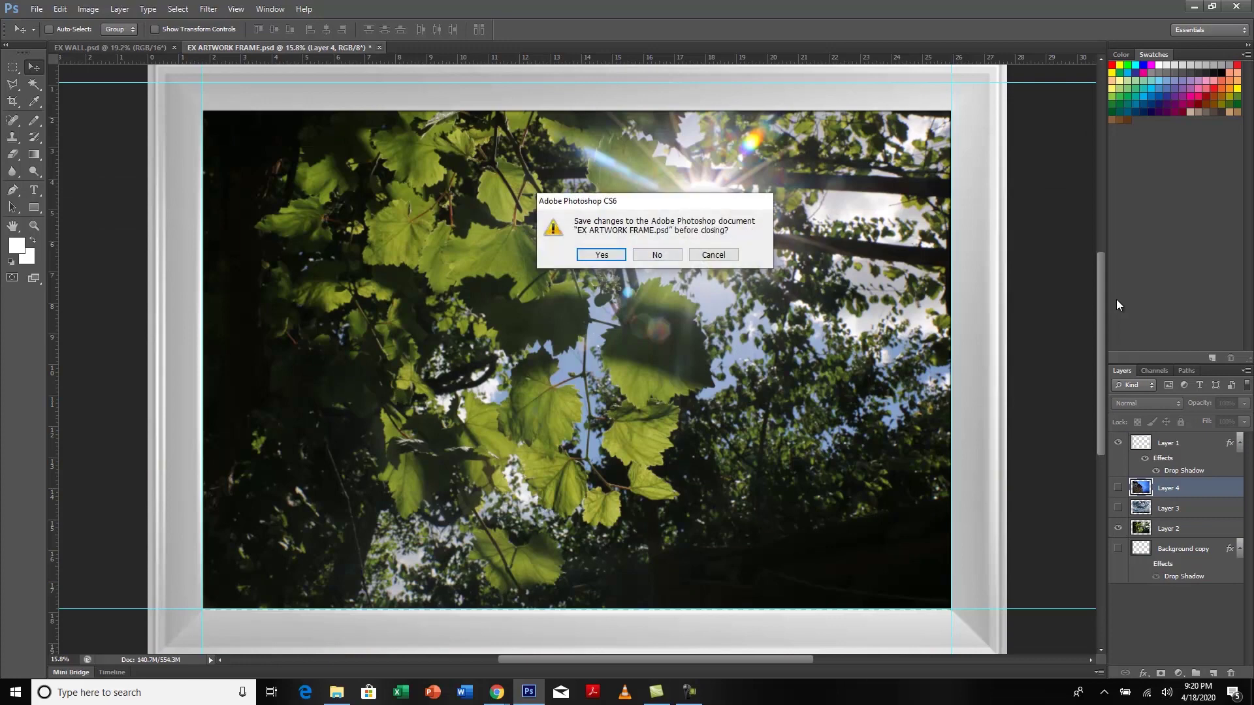
{"action": "key", "text": "n"}
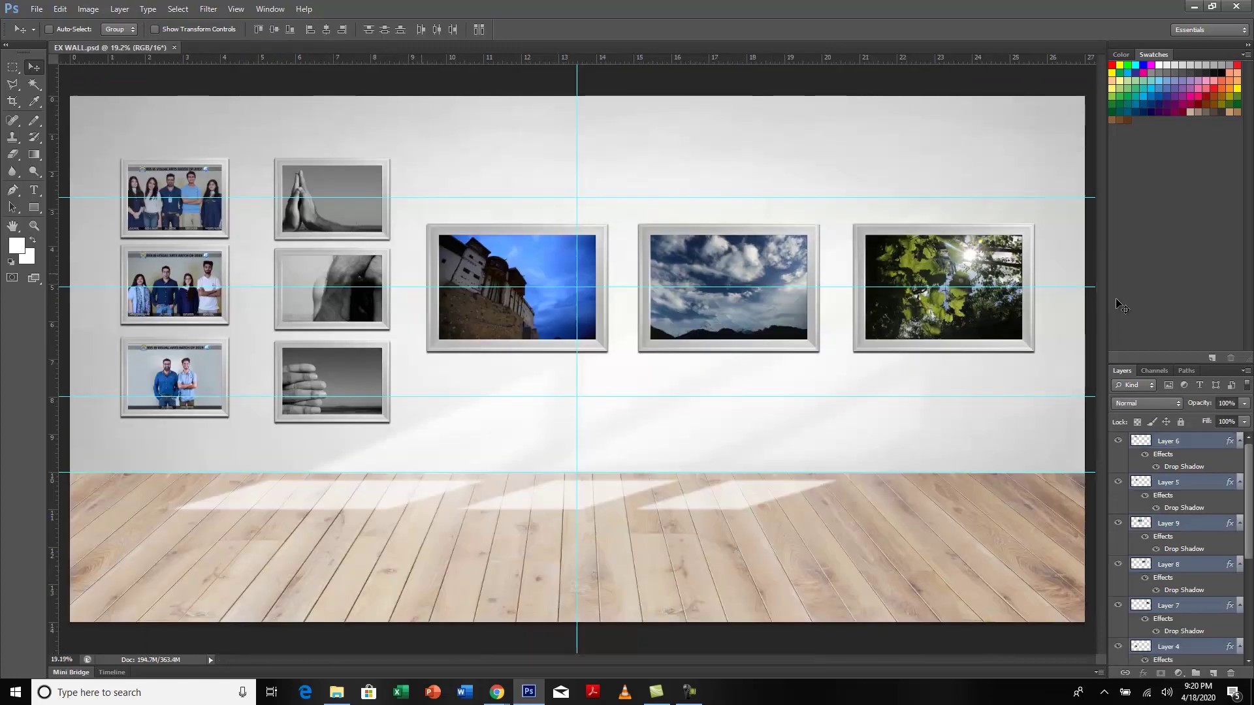
- Switch to File Explorer, go up to the 04 VISUAL ARTS VIRTUAL EXHIBITION WALL folder and open EX WALL 1.jpg
{"action": "key", "text": "alt+Tab"}
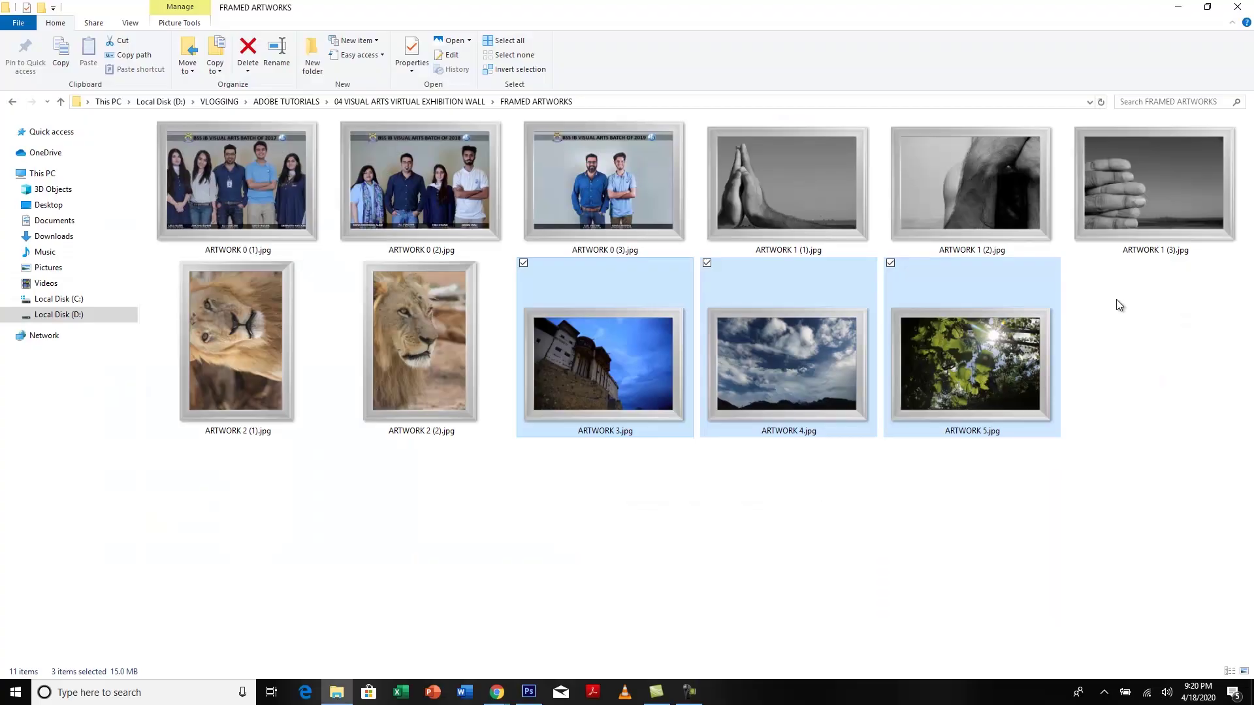
{"action": "left_click", "coordinate": [1119, 305]}
{"action": "key", "text": "alt+Up"}
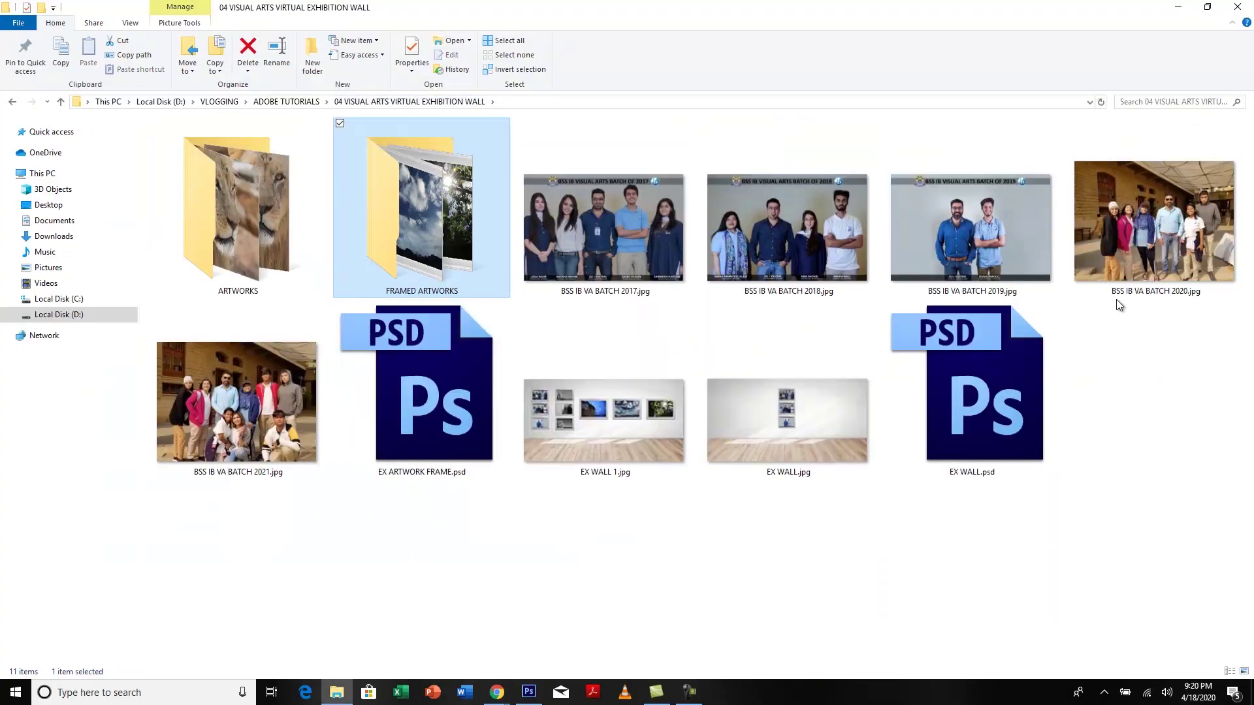
{"action": "key", "text": "Down"}
{"action": "key", "text": "Right"}
{"action": "key", "text": "Return"}
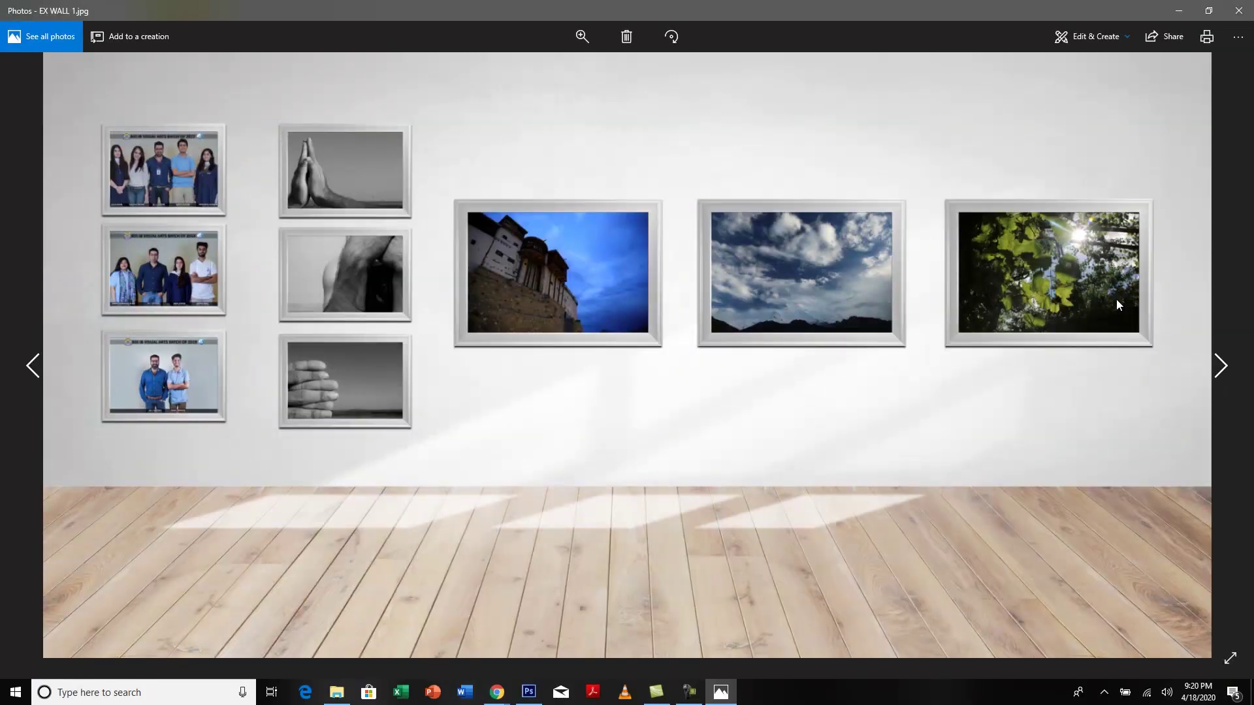
- Compare EX WALL 1.jpg with the neighbouring images in the folder and close the image viewer
{"action": "key", "text": "Left"}
{"action": "key", "text": "Right"}
{"action": "key", "text": "Right"}
{"action": "key", "text": "Left"}
{"action": "key", "text": "alt+F4"}
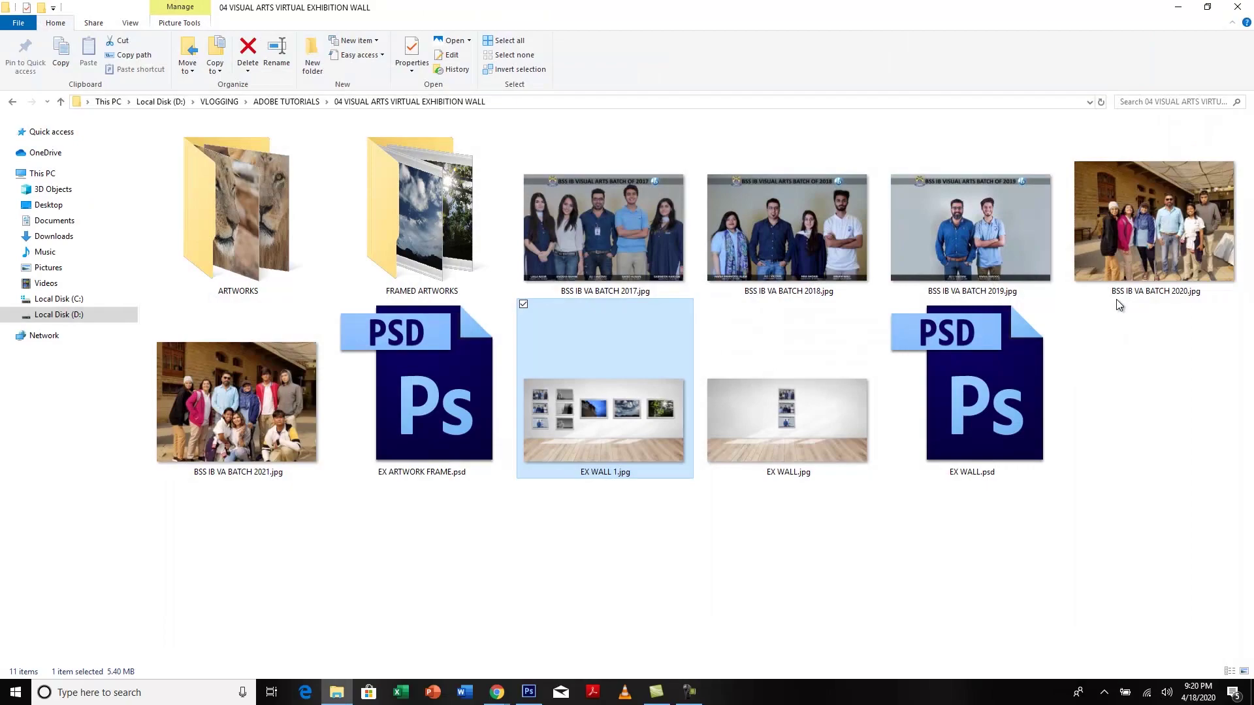
- Switch to Photoshop and hide all the framed artwork layers in EX WALL.psd, leaving only the WALL and FLOOR layers visible
{"action": "key", "text": "alt+Tab"}
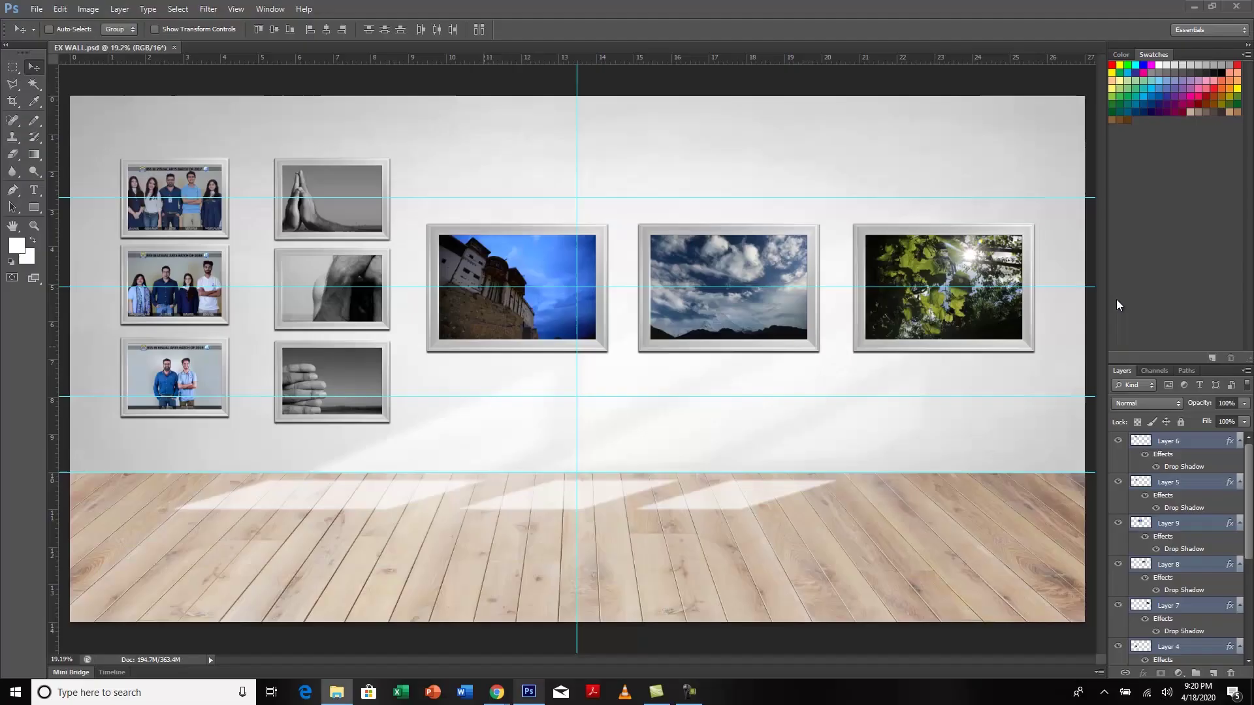
{"action": "scroll", "coordinate": [1175, 549], "scroll_direction": "down", "scroll_amount": 5}
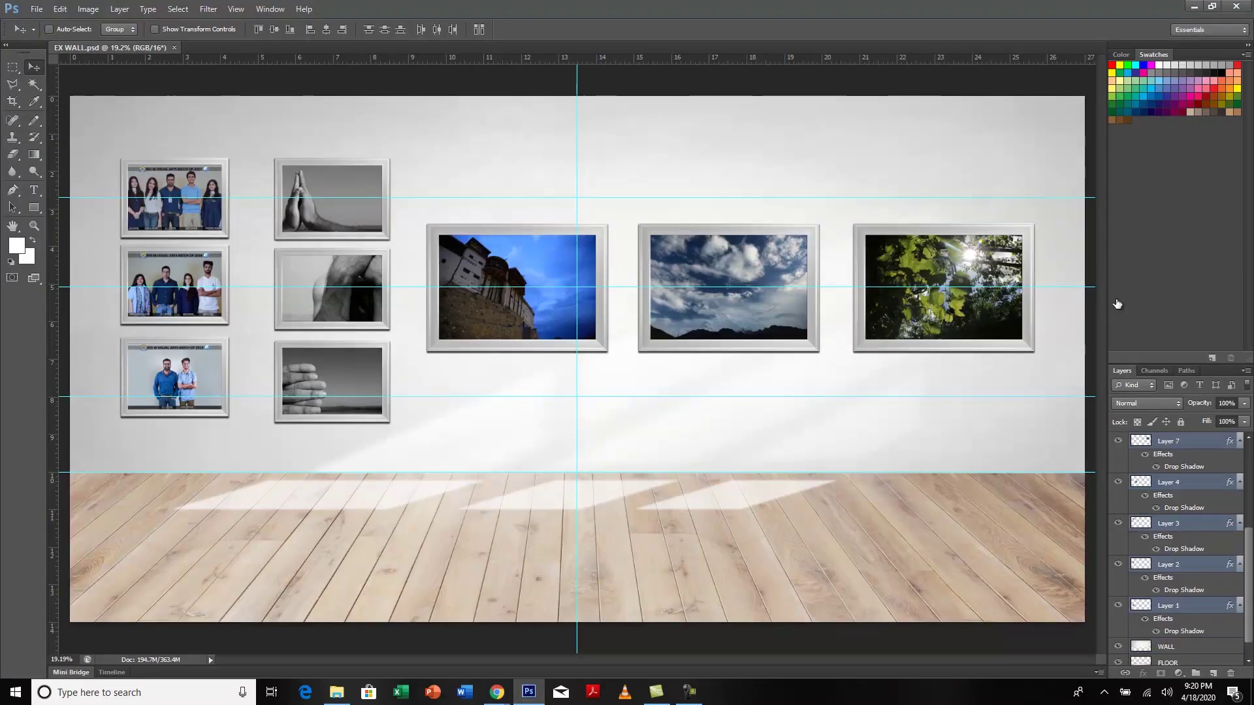
{"action": "left_click_drag", "start_coordinate": [1118, 584], "coordinate": [1118, 459]}
{"action": "scroll", "coordinate": [1117, 460], "scroll_direction": "up", "scroll_amount": 4}
{"action": "left_click_drag", "start_coordinate": [1118, 584], "coordinate": [1118, 461]}
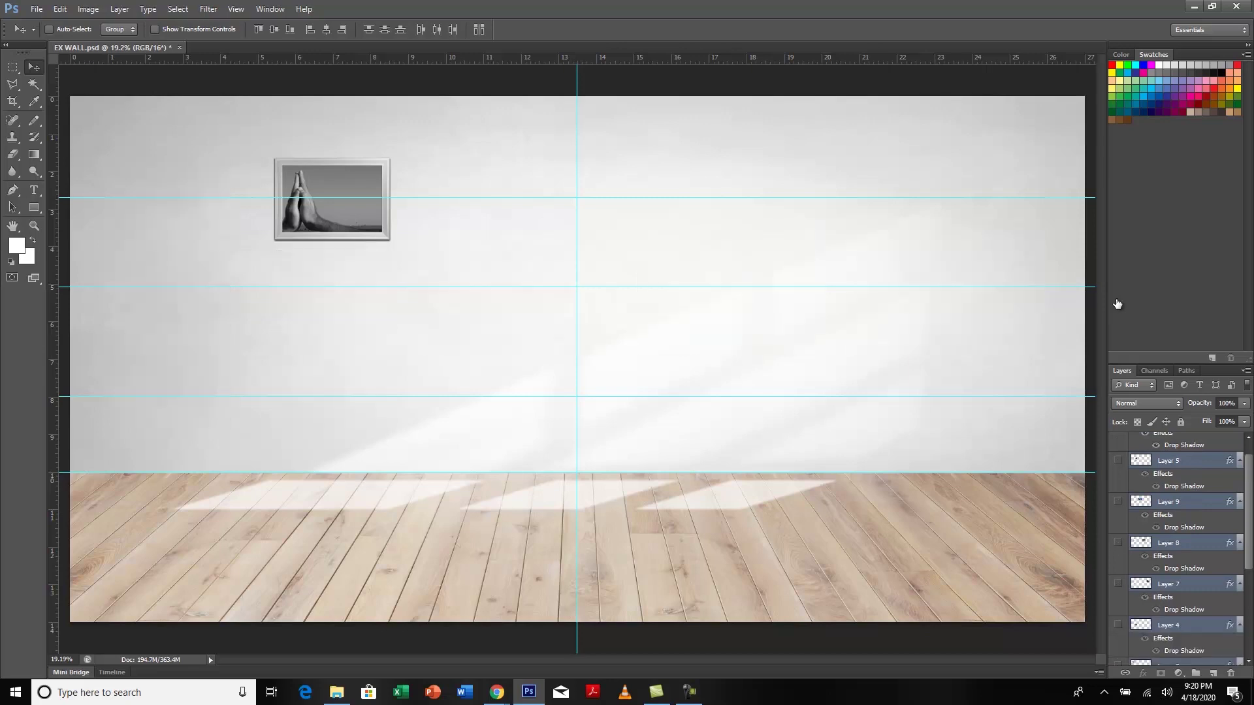
{"action": "scroll", "coordinate": [1118, 461], "scroll_direction": "up", "scroll_amount": 1}
{"action": "left_click", "coordinate": [1118, 441]}
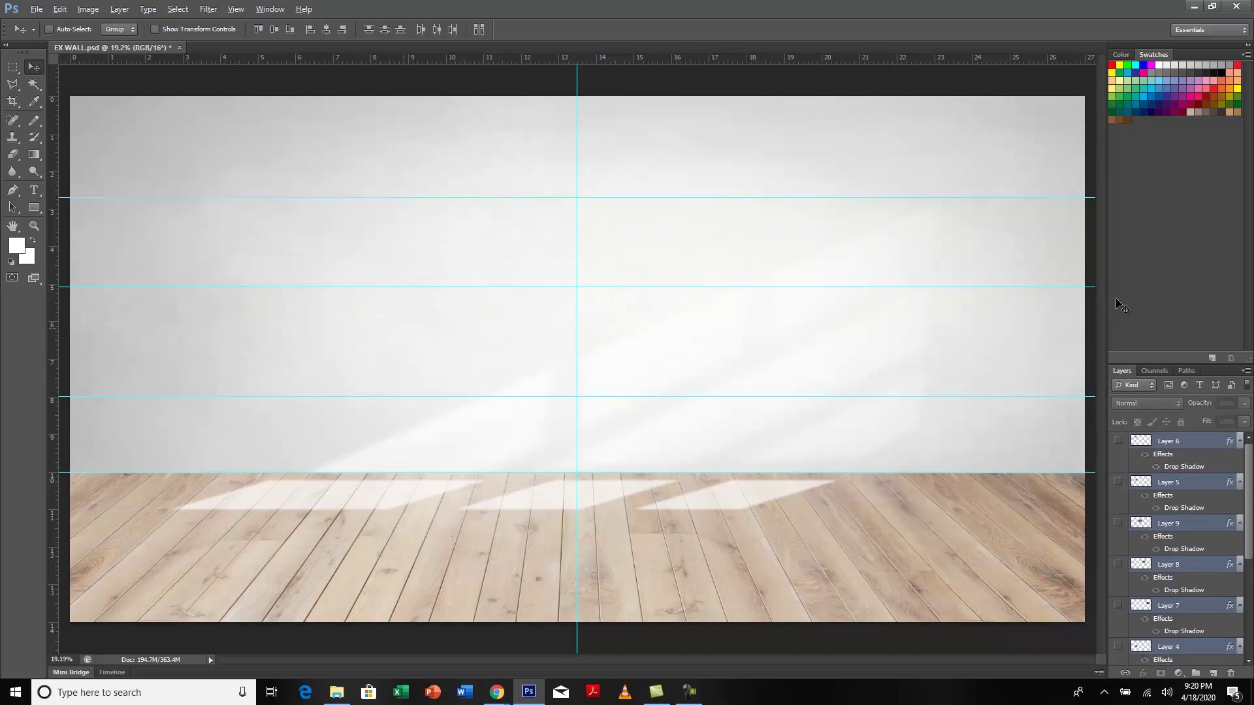
- Switch to File Explorer, look into the FRAMED ARTWORKS folder, and open the ARTWORKS folder instead
{"action": "key", "text": "alt+Tab"}
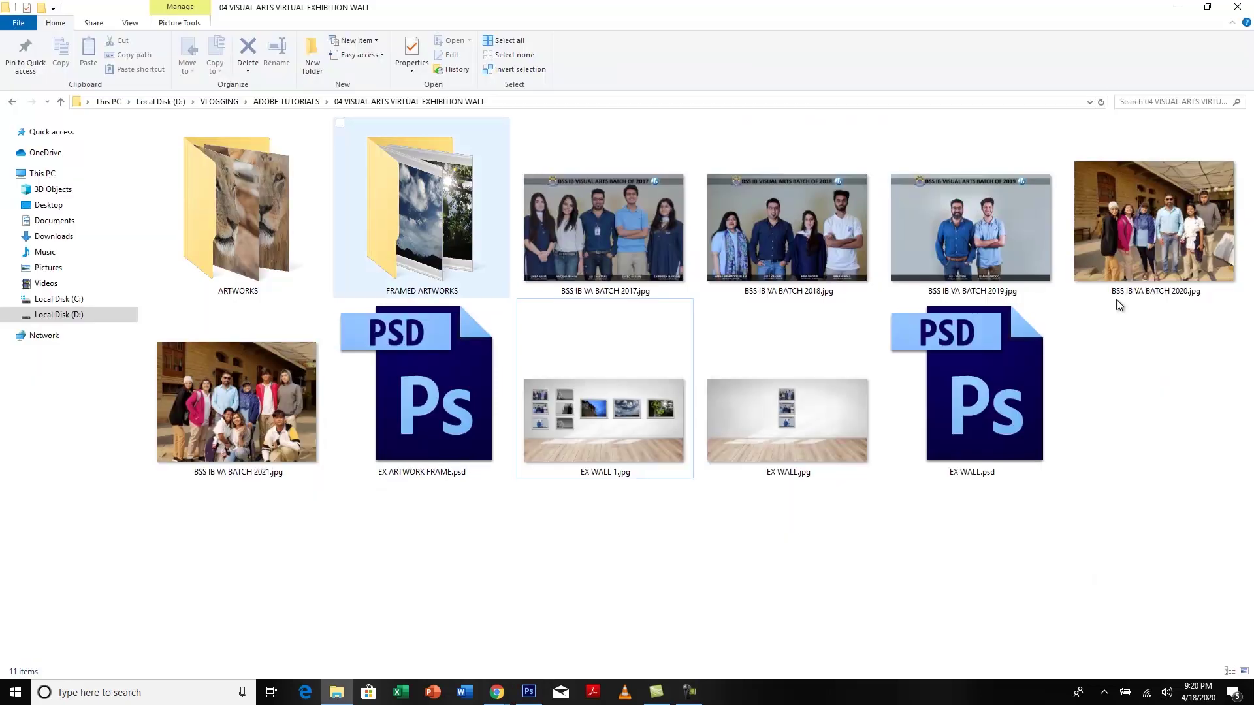
{"action": "key", "text": "Return"}
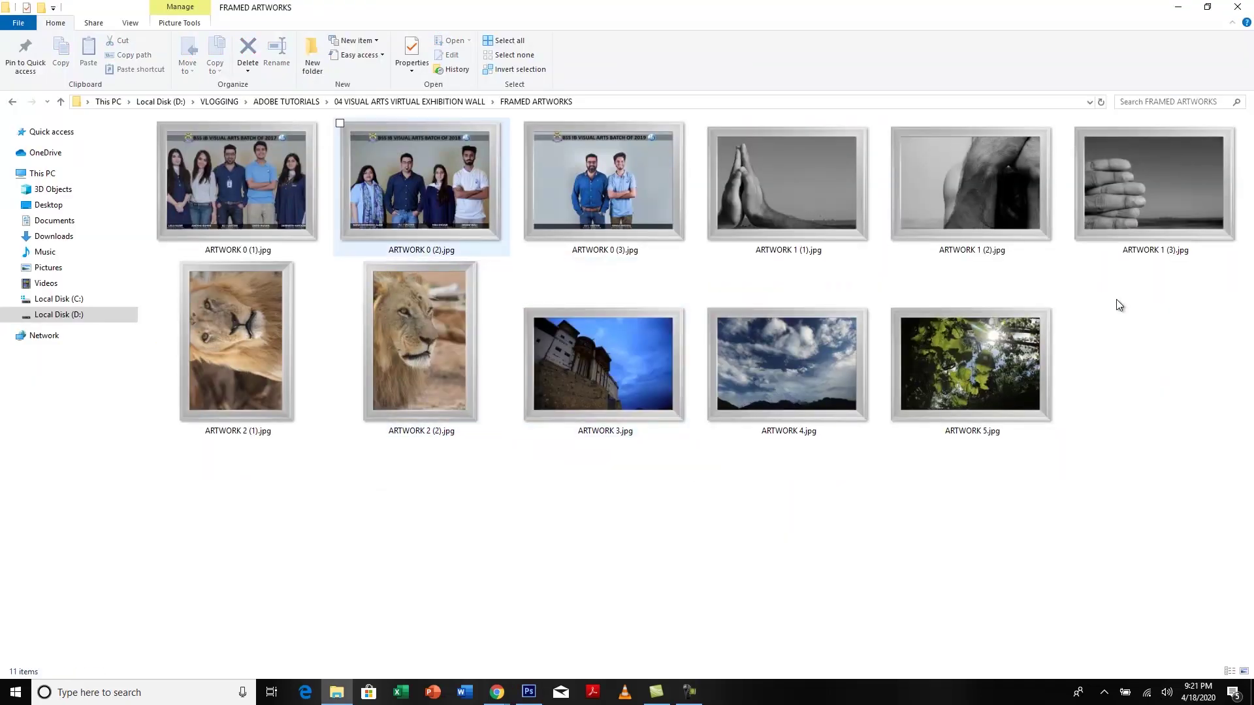
{"action": "key", "text": "BackSpace"}
{"action": "key", "text": "Left"}
{"action": "key", "text": "Return"}
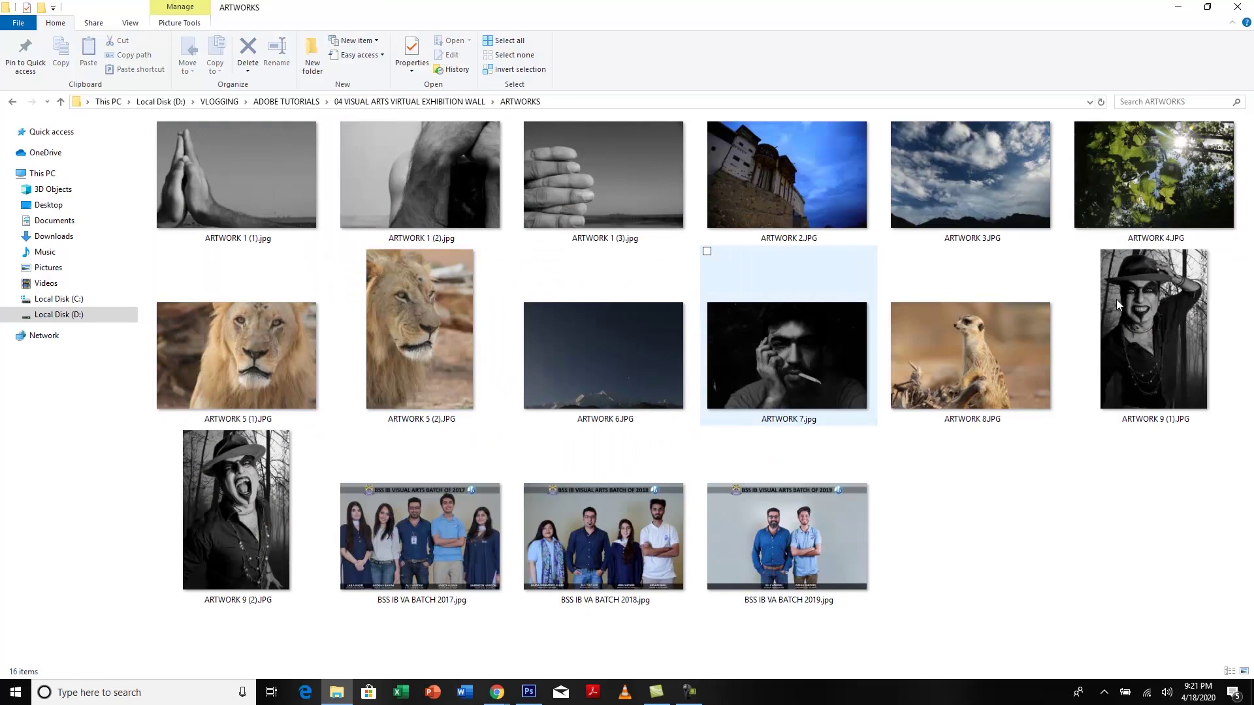
- Open the seven images from ARTWORK 5 (1).JPG to ARTWORK 9 (2).JPG in Photoshop and return to EX WALL.psd
{"action": "key", "text": "Left"}
{"action": "key", "text": "Left"}
{"action": "key", "text": "Left"}
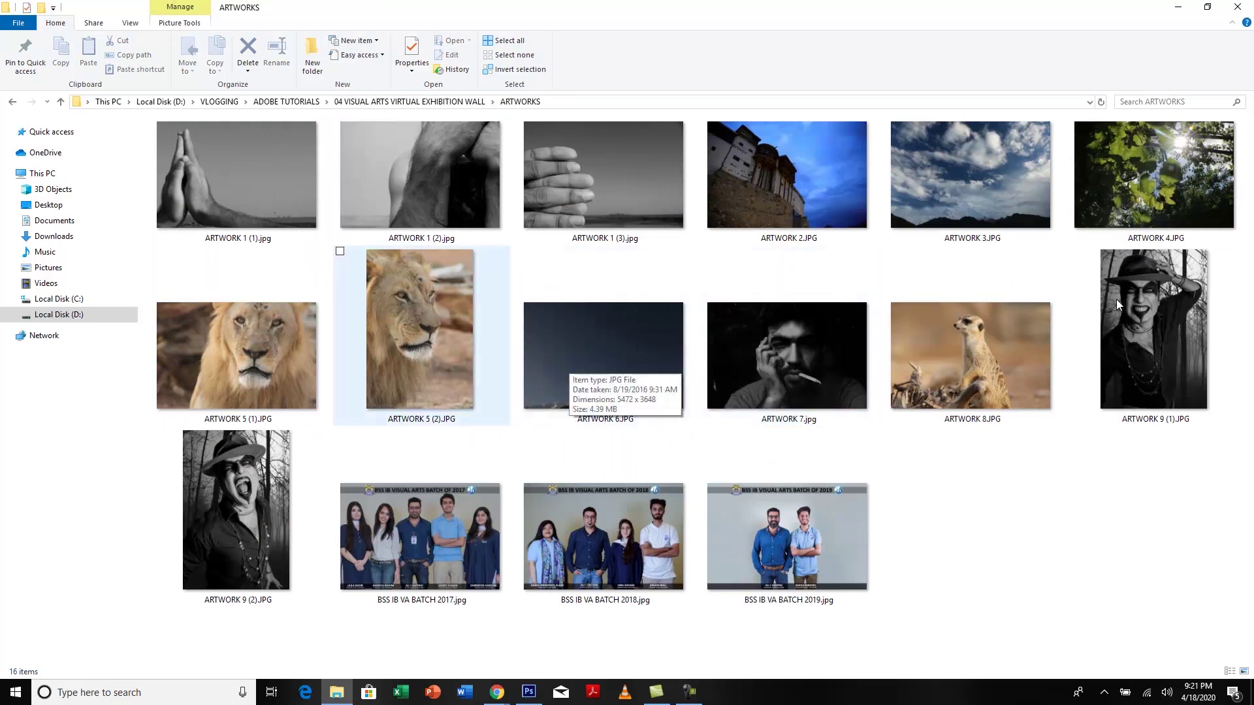
{"action": "key", "text": "space"}
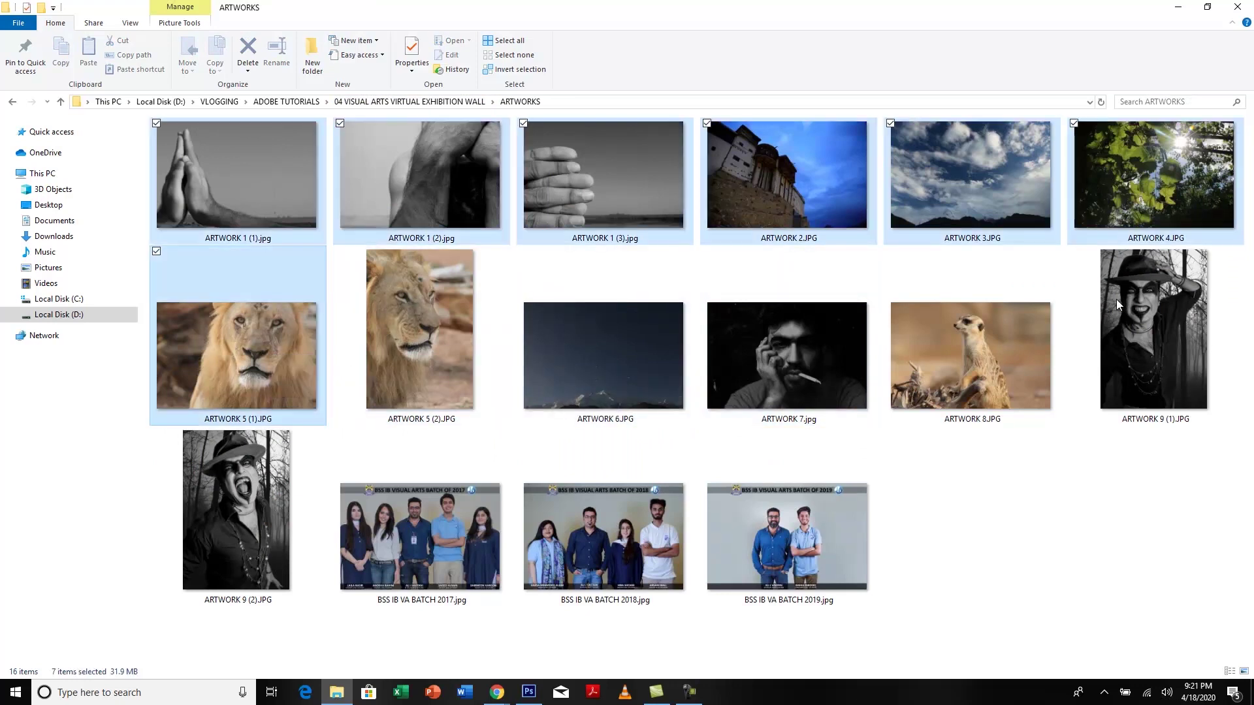
{"action": "left_click", "coordinate": [236, 513], "text": "shift"}
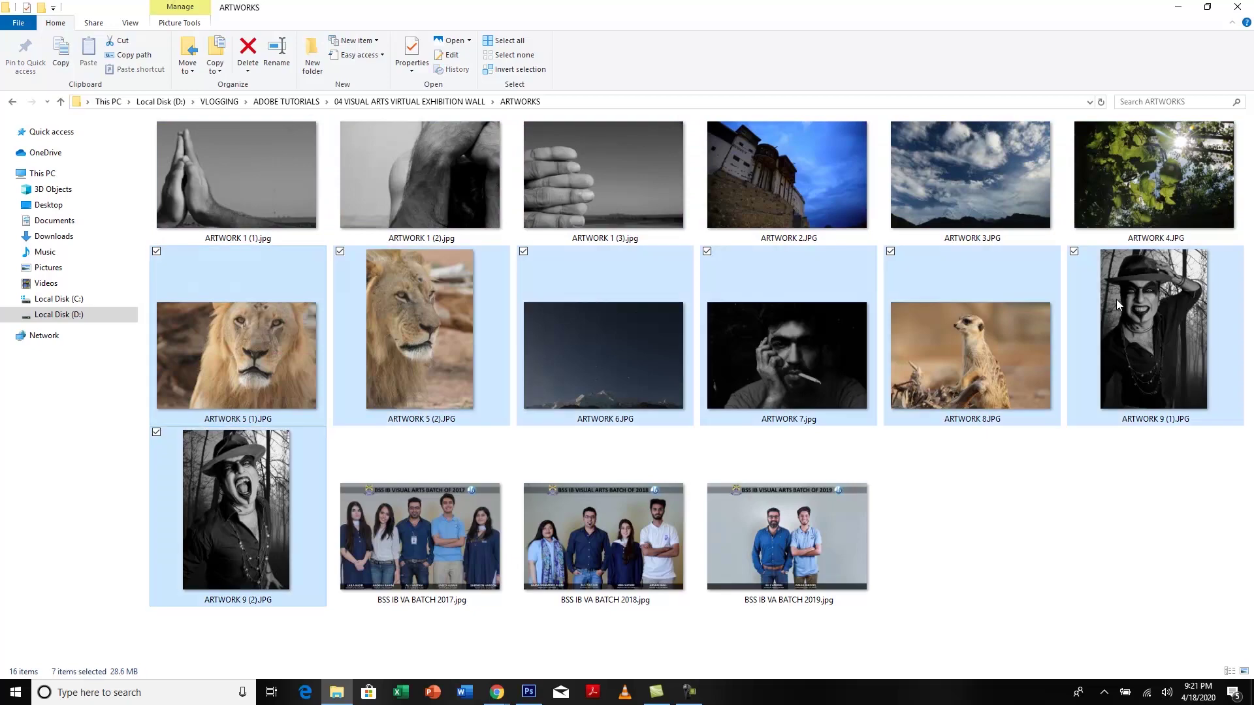
{"action": "left_click_drag", "start_coordinate": [262, 347], "coordinate": [1116, 298]}
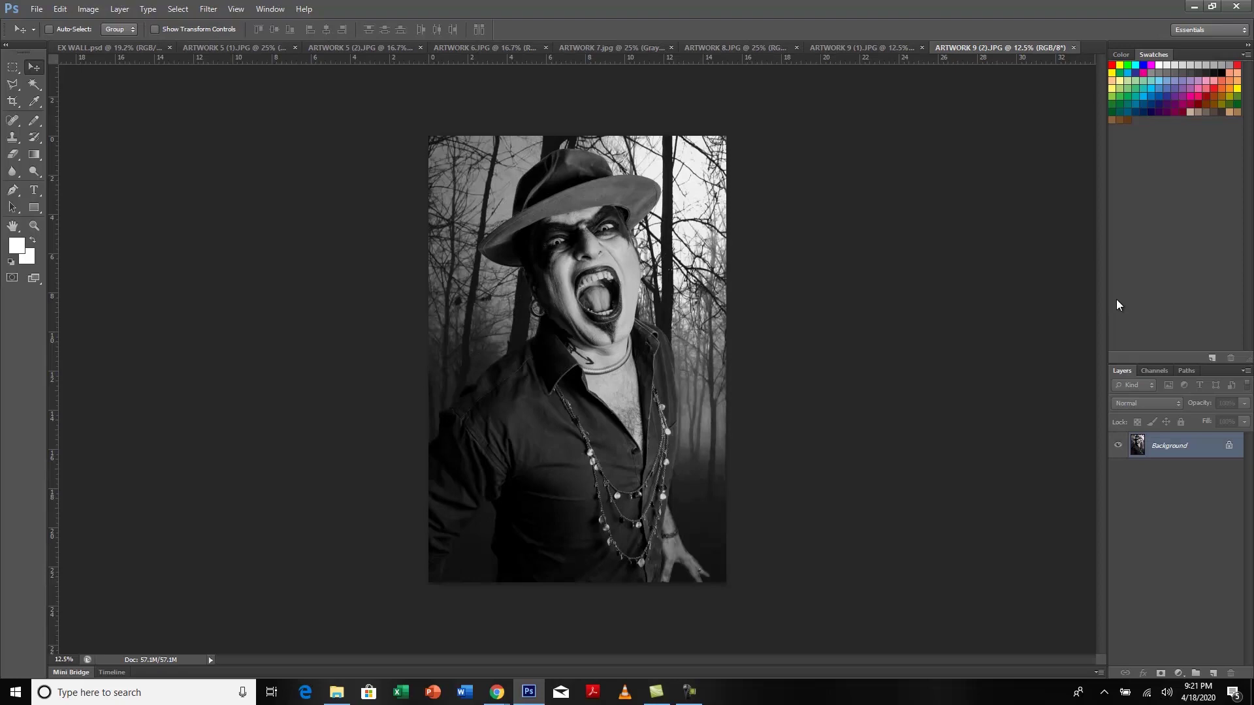
{"action": "key", "text": "ctrl+Tab"}
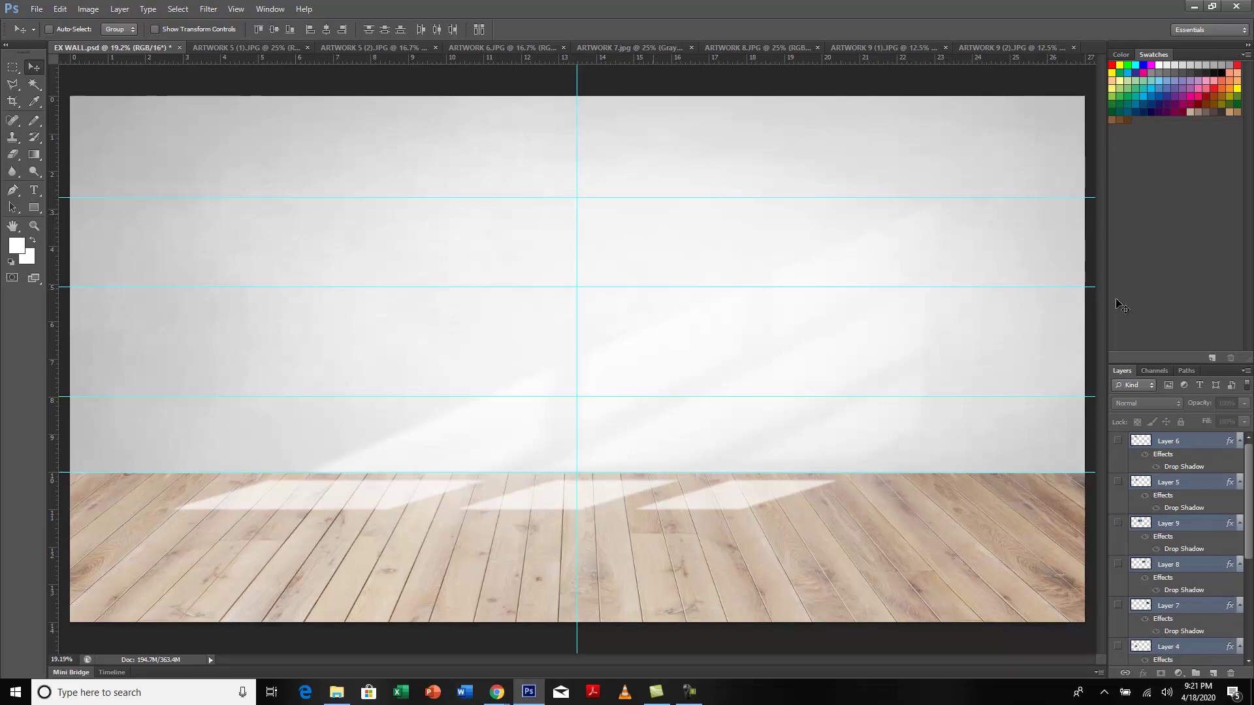
- Switch to File Explorer, view EX WALL 1.jpg from the 04 VISUAL ARTS VIRTUAL EXHIBITION WALL folder, close it and show the desktop
{"action": "key", "text": "alt+Tab"}
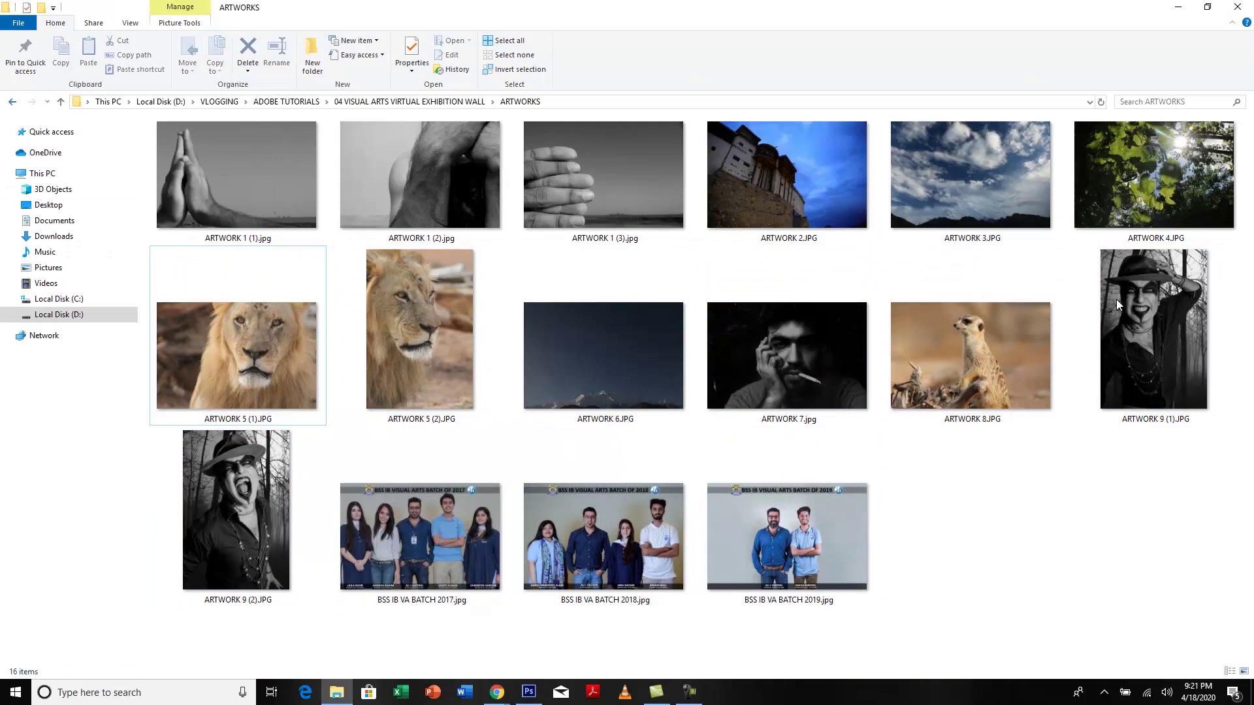
{"action": "left_click", "coordinate": [12, 102]}
{"action": "double_click", "coordinate": [605, 418]}
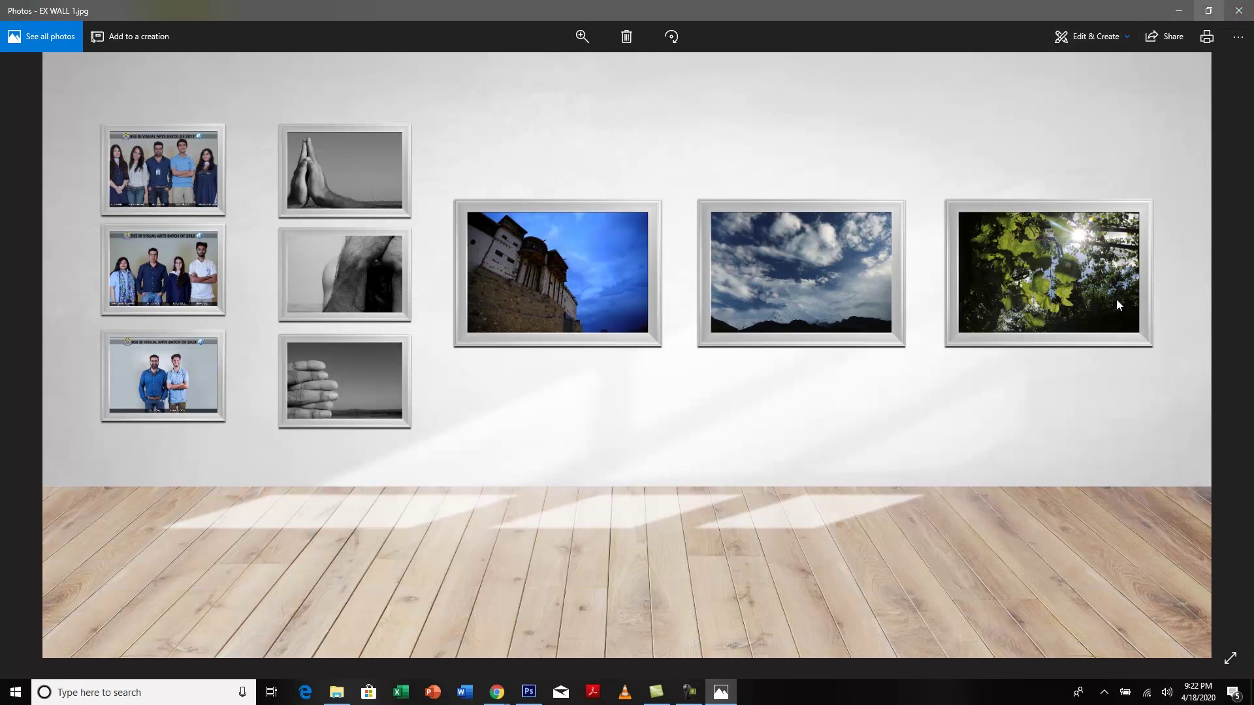
{"action": "key", "text": "alt+F4"}
{"action": "key", "text": "super+d"}
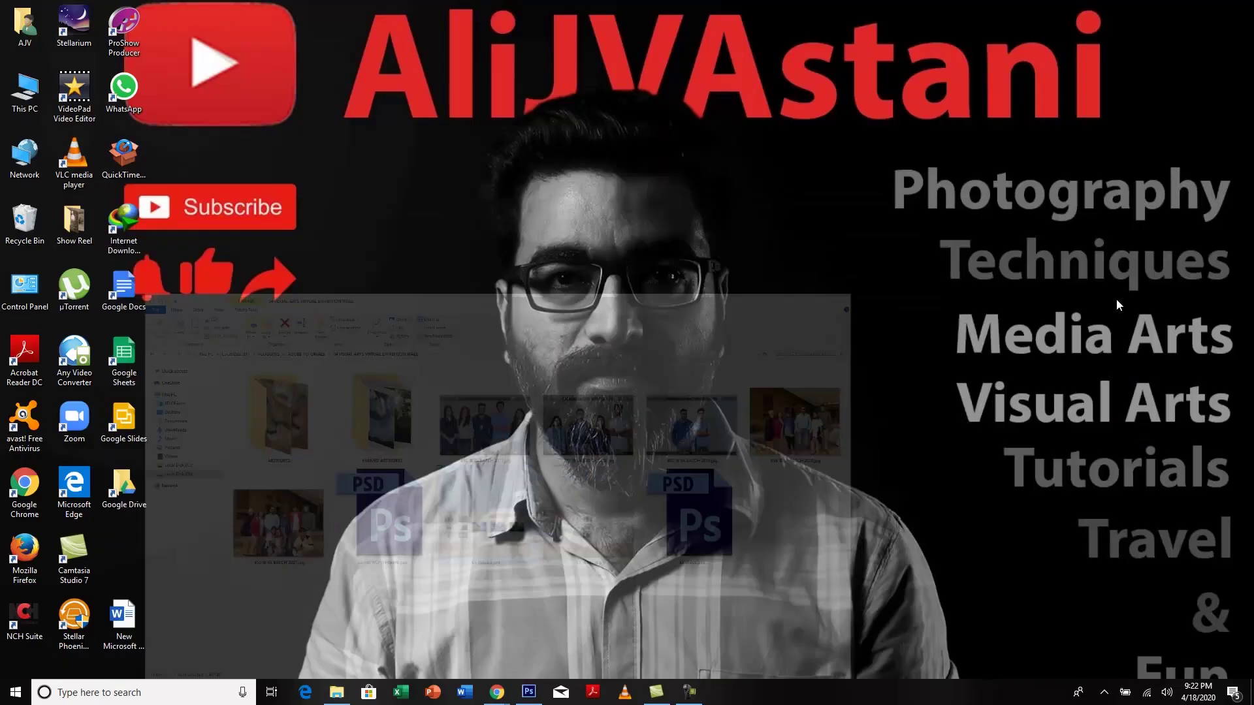